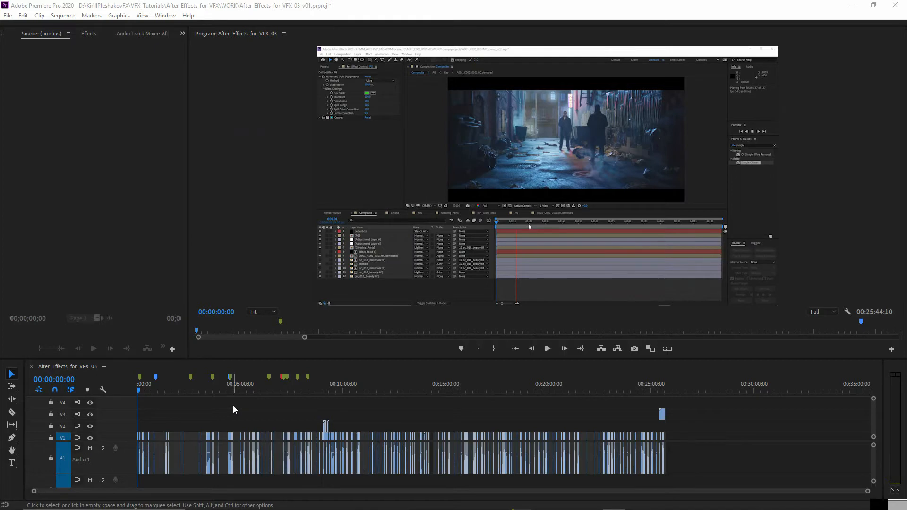
- Switch to the open After Effects project and enlarge the composition viewer above the timeline
{"action": "key", "text": "alt+Tab"}
{"action": "key", "text": "alt+Tab"}
{"action": "key", "text": "alt+Tab"}
{"action": "key", "text": "alt+Tab"}
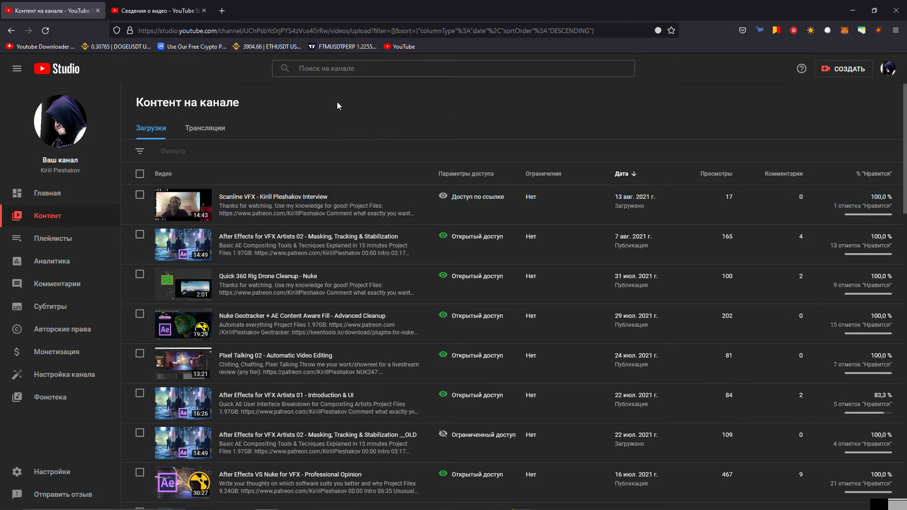
{"action": "key", "text": "alt+Tab"}
{"action": "key", "text": "alt+Tab"}
{"action": "key", "text": "alt+Tab"}
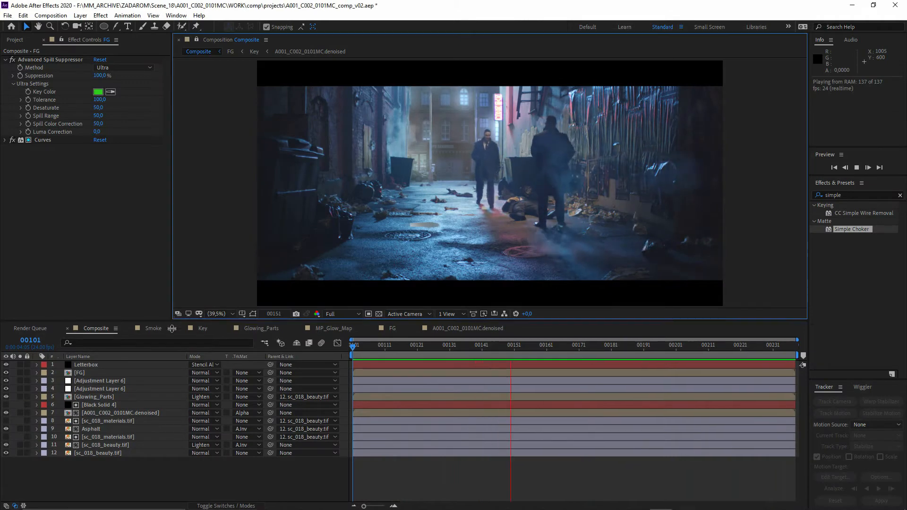
{"action": "left_click_drag", "start_coordinate": [172, 329], "coordinate": [168, 372]}
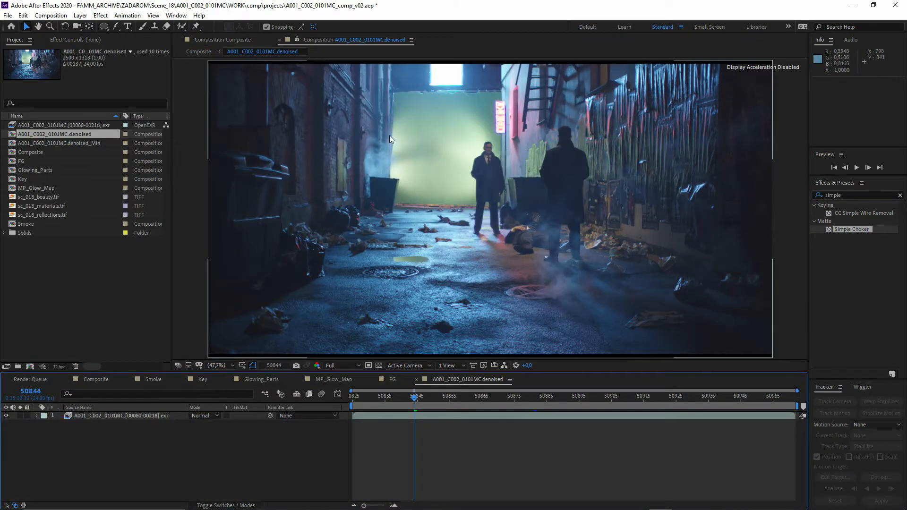
- Examine the green-screen footage in the denoised composition, checking the smoke and backdrop edges at different frames
{"action": "key", "text": "space"}
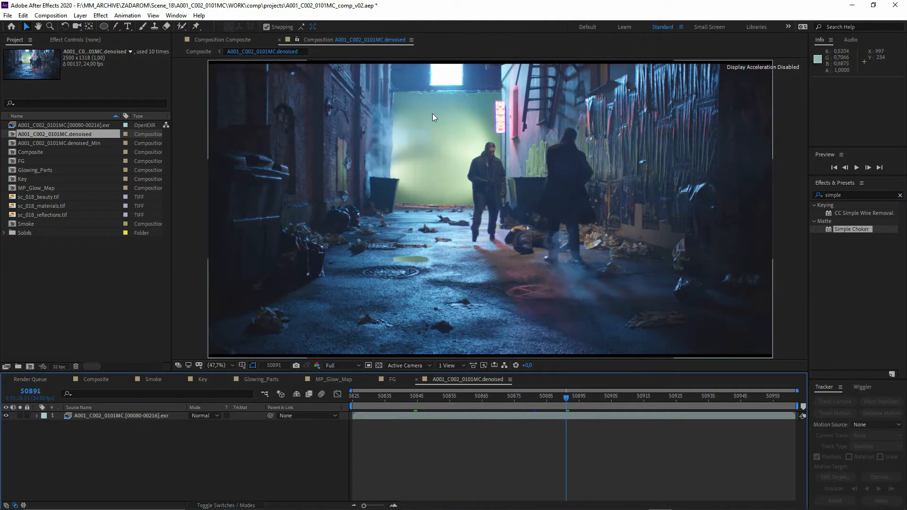
{"action": "scroll", "coordinate": [385, 189], "scroll_direction": "up", "scroll_amount": 1}
{"action": "left_click_drag", "start_coordinate": [378, 199], "coordinate": [421, 283]}
{"action": "scroll", "coordinate": [414, 268], "scroll_direction": "up", "scroll_amount": 2}
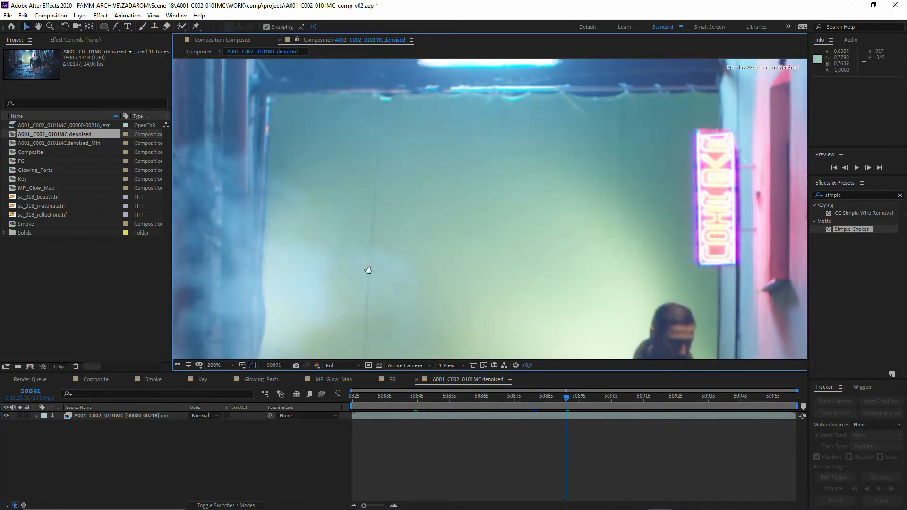
{"action": "left_click_drag", "start_coordinate": [369, 270], "coordinate": [508, 172]}
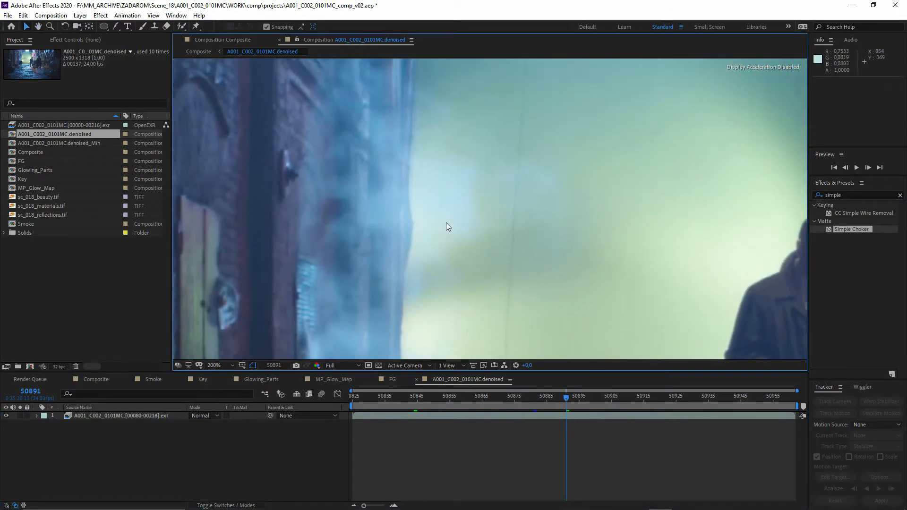
{"action": "scroll", "coordinate": [446, 223], "scroll_direction": "down", "scroll_amount": 2}
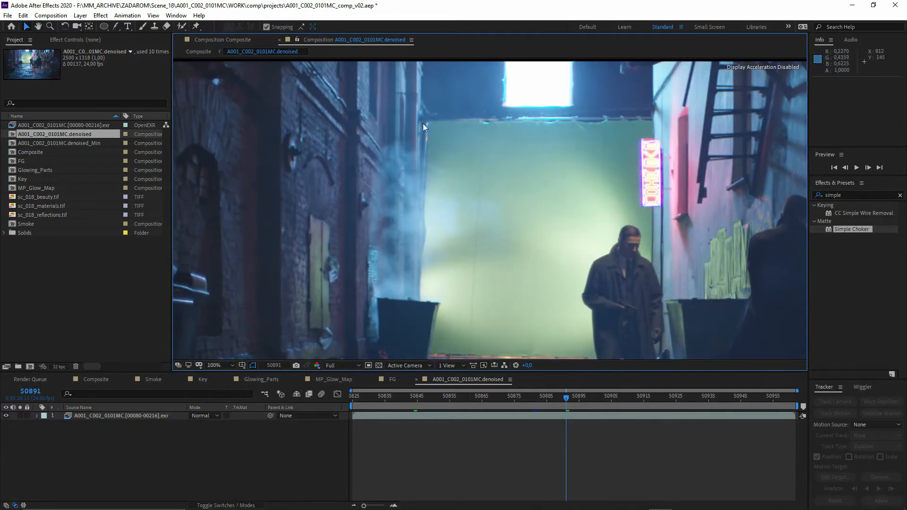
{"action": "left_click_drag", "start_coordinate": [428, 172], "coordinate": [427, 206]}
{"action": "left_click_drag", "start_coordinate": [416, 274], "coordinate": [392, 197]}
{"action": "key", "text": "space"}
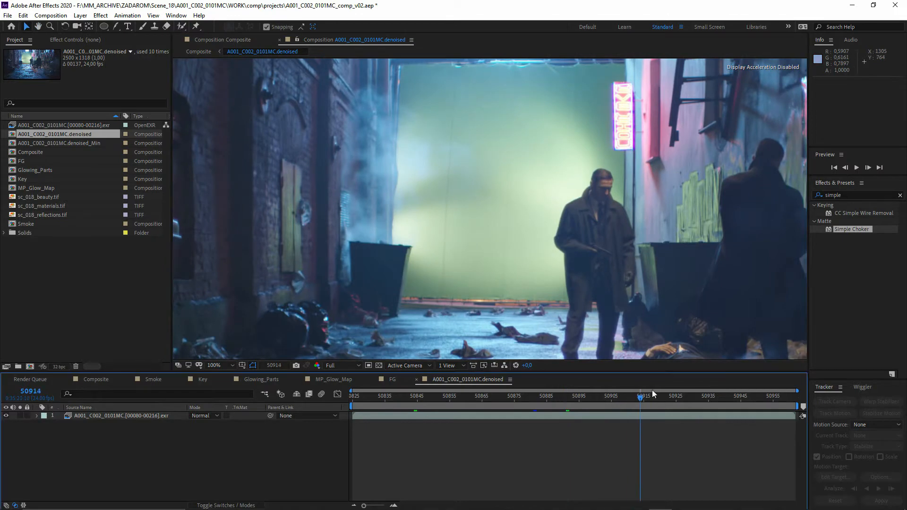
{"action": "left_click_drag", "start_coordinate": [368, 242], "coordinate": [373, 270]}
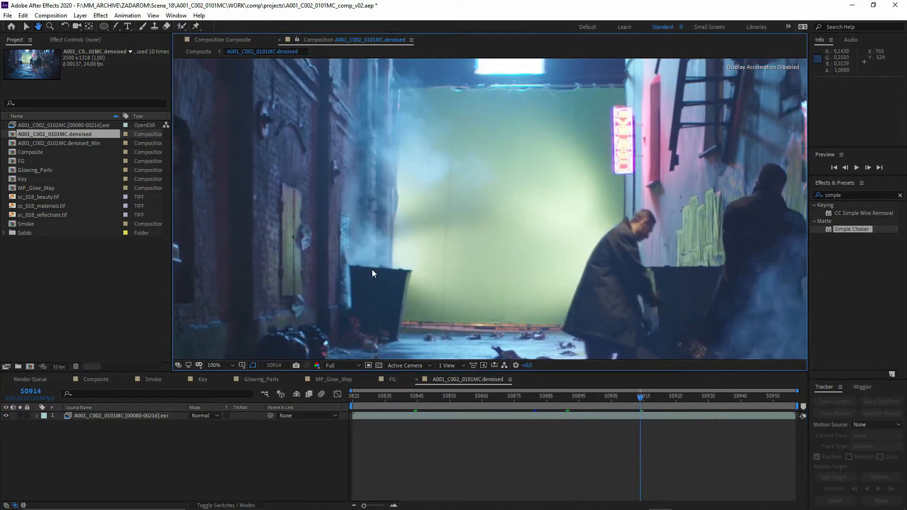
{"action": "scroll", "coordinate": [375, 203], "scroll_direction": "down", "scroll_amount": 2}
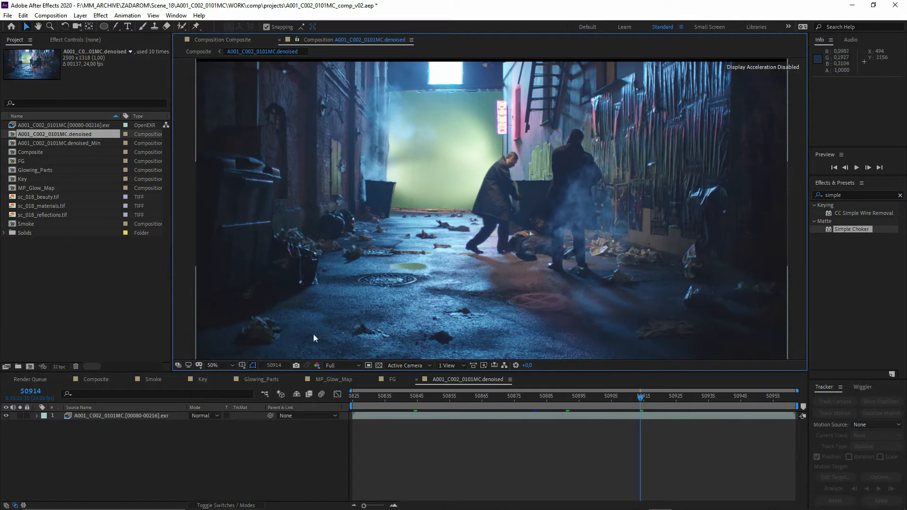
{"action": "left_click_drag", "start_coordinate": [324, 373], "coordinate": [325, 397]}
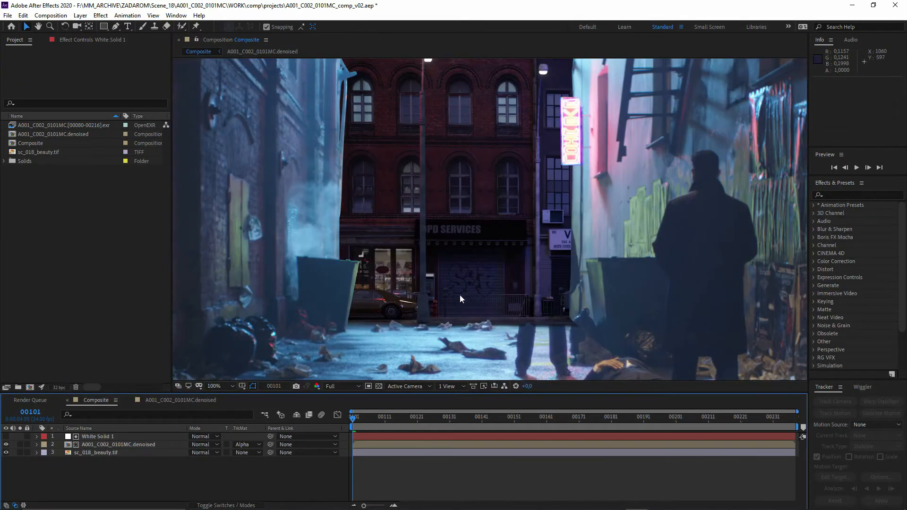
- Rename the White Solid 1 layer in the Composite timeline as Main_Mask
{"action": "left_click", "coordinate": [107, 440]}
{"action": "key", "text": "Return"}
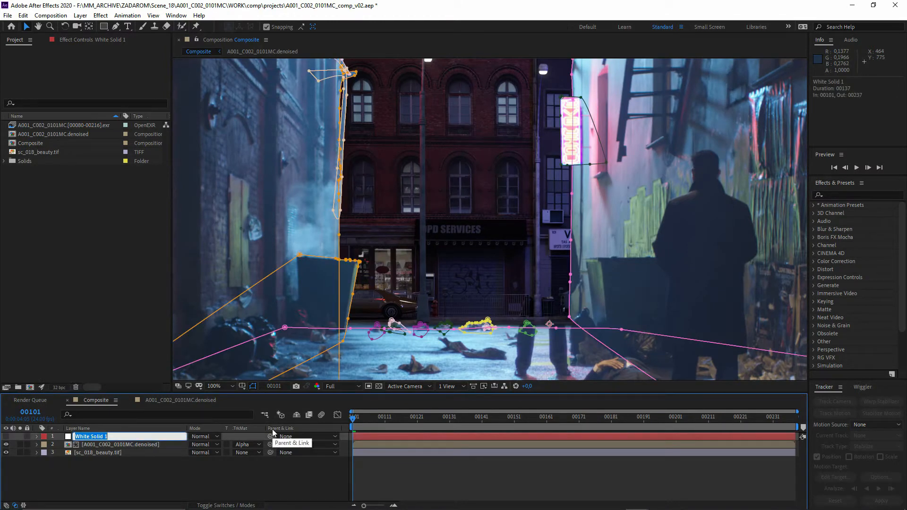
{"action": "type", "text": "Main_Mask"}
{"action": "key", "text": "Return"}
{"action": "left_click", "coordinate": [163, 469]}
- Duplicate the A001_C002_0101MC.denoised layer to the top of the stack and apply Keylight (1.2) to the copy
{"action": "left_click", "coordinate": [89, 446]}
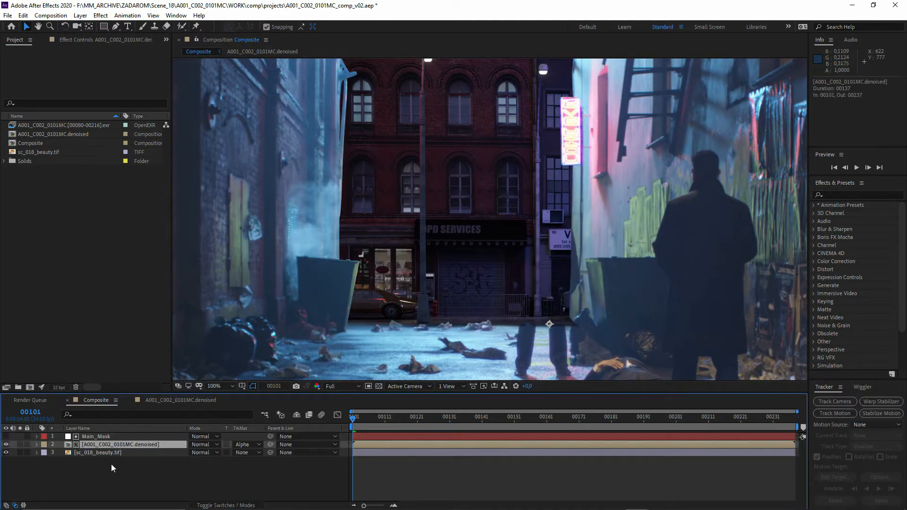
{"action": "key", "text": "ctrl+d"}
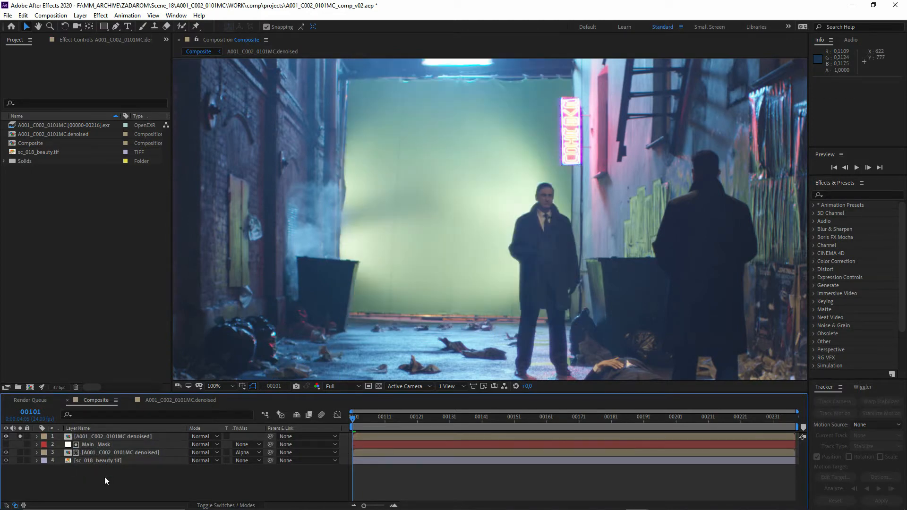
{"action": "left_click", "coordinate": [105, 437]}
{"action": "left_click", "coordinate": [854, 194]}
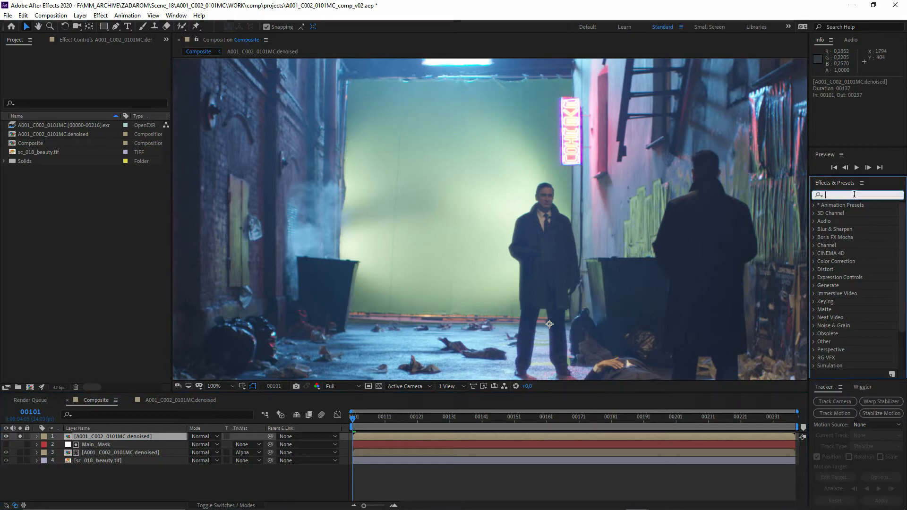
{"action": "type", "text": "keyli"}
{"action": "double_click", "coordinate": [850, 237]}
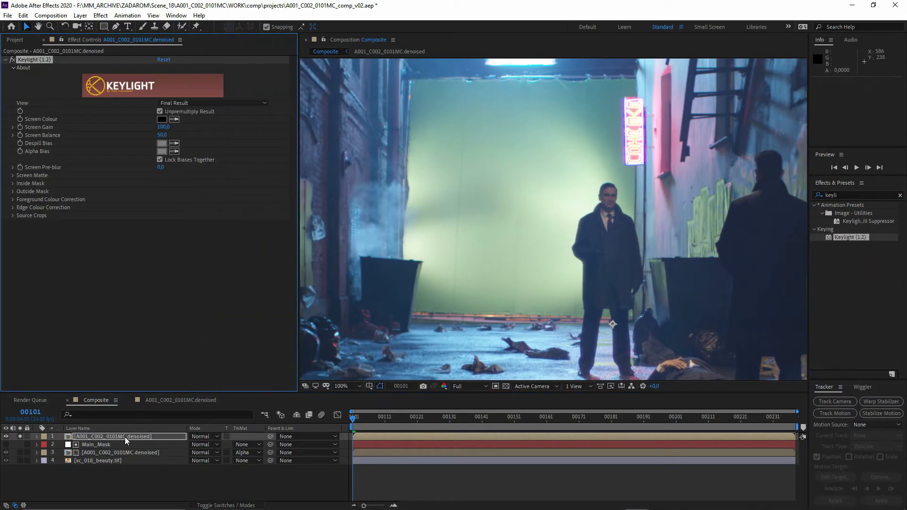
- Open the top denoised layer in its own Layer viewer beside the composition, with the green backdrop framed
{"action": "right_click", "coordinate": [120, 439]}
{"action": "mouse_move", "coordinate": [141, 338]}
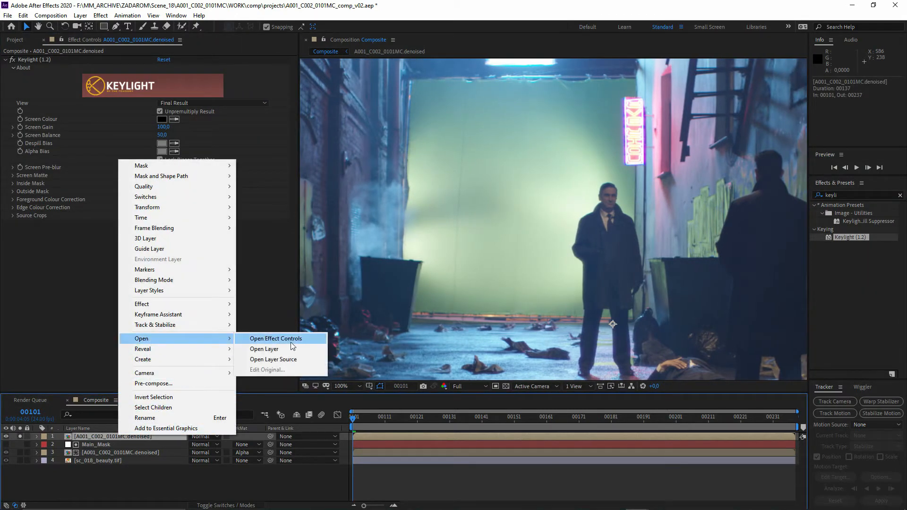
{"action": "left_click", "coordinate": [263, 349]}
{"action": "left_click_drag", "start_coordinate": [684, 164], "coordinate": [749, 293]}
{"action": "left_click_drag", "start_coordinate": [608, 283], "coordinate": [487, 279]}
{"action": "left_click_drag", "start_coordinate": [573, 271], "coordinate": [592, 256]}
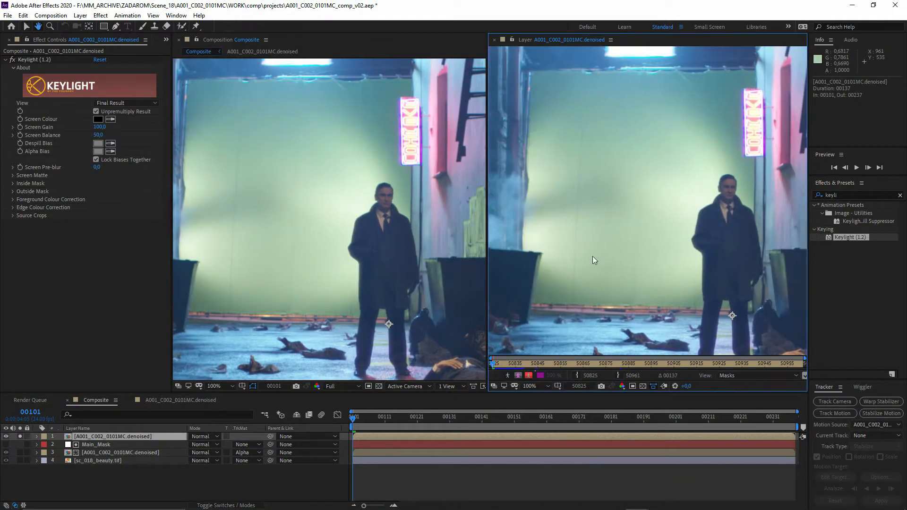
- Set the Keylight view to Combined Matte and sample the screen colour from the green backdrop
{"action": "left_click", "coordinate": [117, 103]}
{"action": "left_click", "coordinate": [124, 184]}
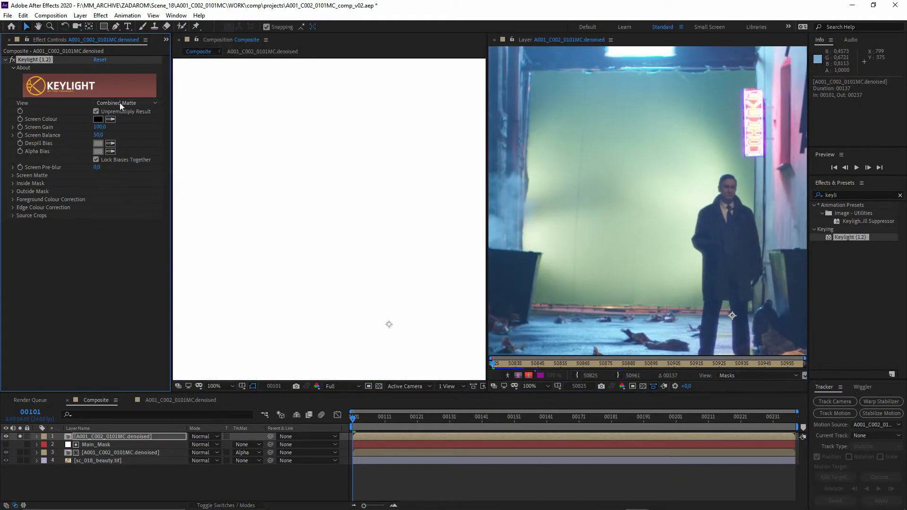
{"action": "left_click", "coordinate": [110, 119]}
{"action": "left_click", "coordinate": [622, 184]}
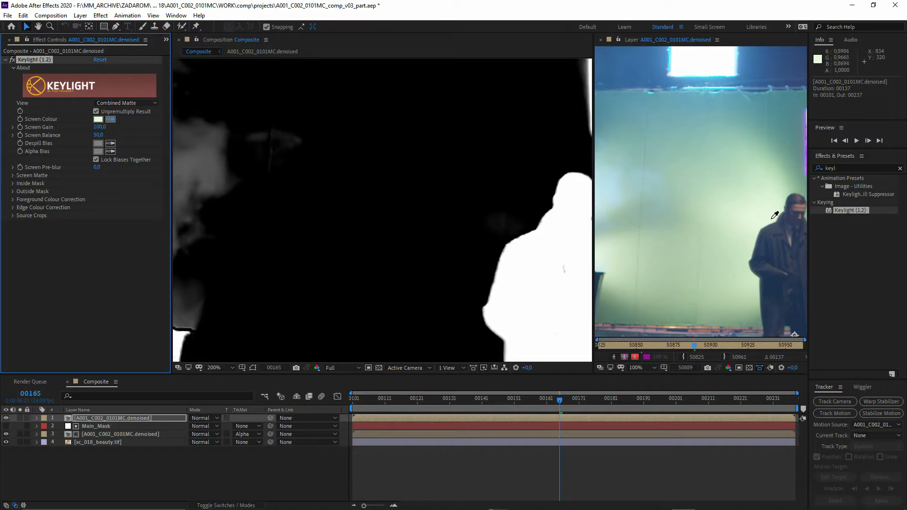
- Refine the Keylight screen colour by resampling the bright backdrop beside the man's shoulder, checking the matte around him
{"action": "left_click", "coordinate": [772, 219]}
{"action": "left_click_drag", "start_coordinate": [489, 259], "coordinate": [392, 243]}
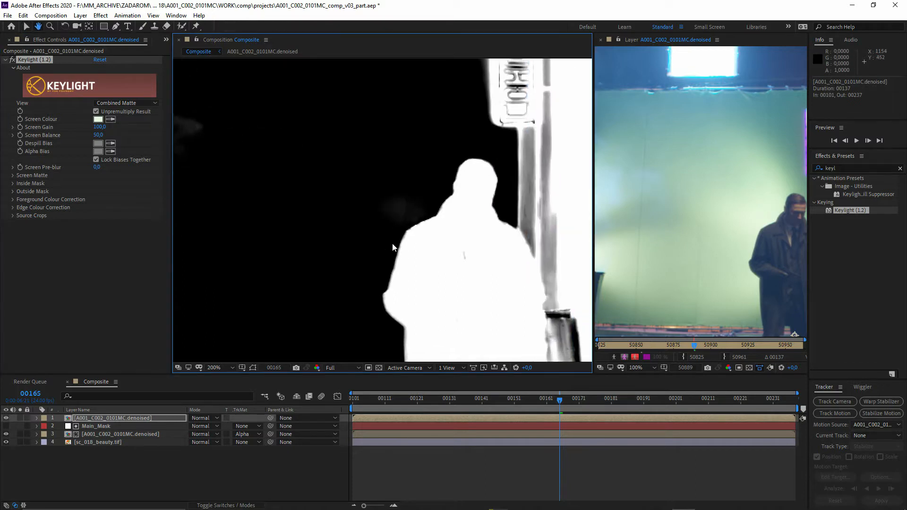
{"action": "scroll", "coordinate": [467, 228], "scroll_direction": "down", "scroll_amount": 1}
{"action": "left_click_drag", "start_coordinate": [466, 232], "coordinate": [377, 190]}
{"action": "scroll", "coordinate": [470, 209], "scroll_direction": "up", "scroll_amount": 1}
{"action": "scroll", "coordinate": [466, 186], "scroll_direction": "up", "scroll_amount": 2}
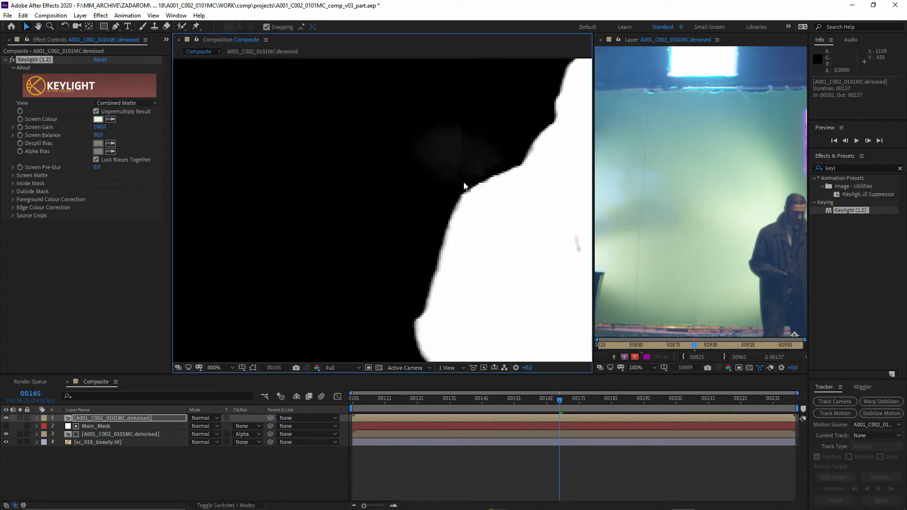
{"action": "left_click", "coordinate": [110, 119]}
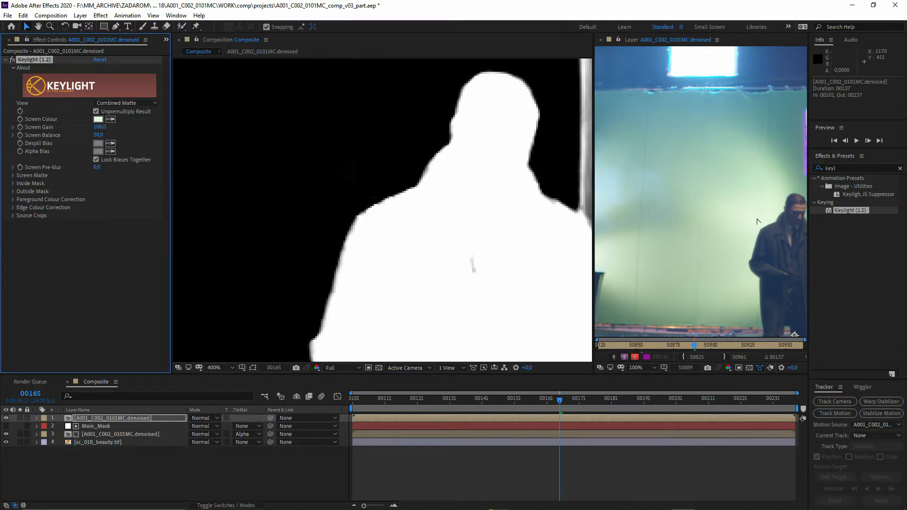
{"action": "scroll", "coordinate": [418, 153], "scroll_direction": "down", "scroll_amount": 6}
{"action": "scroll", "coordinate": [383, 220], "scroll_direction": "up", "scroll_amount": 4}
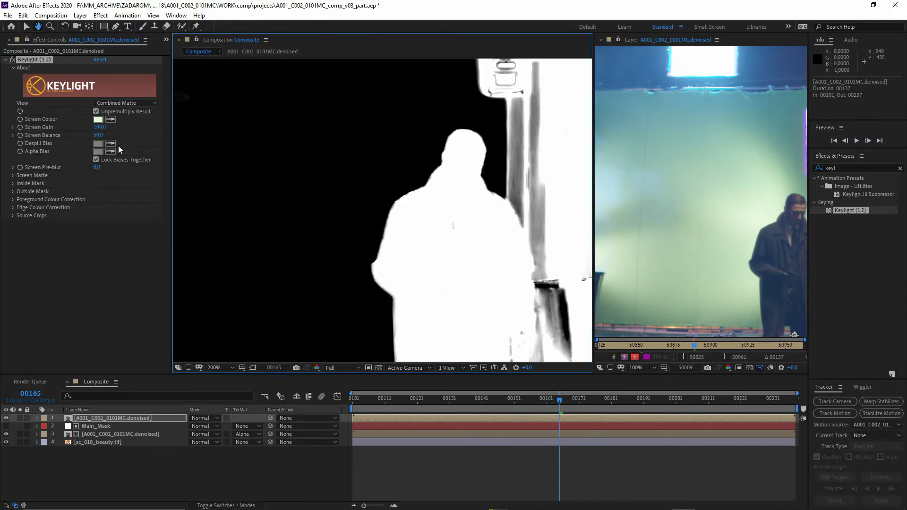
- Set the Keylight view of the top denoised layer to Intermediate Result
{"action": "left_click", "coordinate": [127, 103]}
{"action": "left_click", "coordinate": [132, 208]}
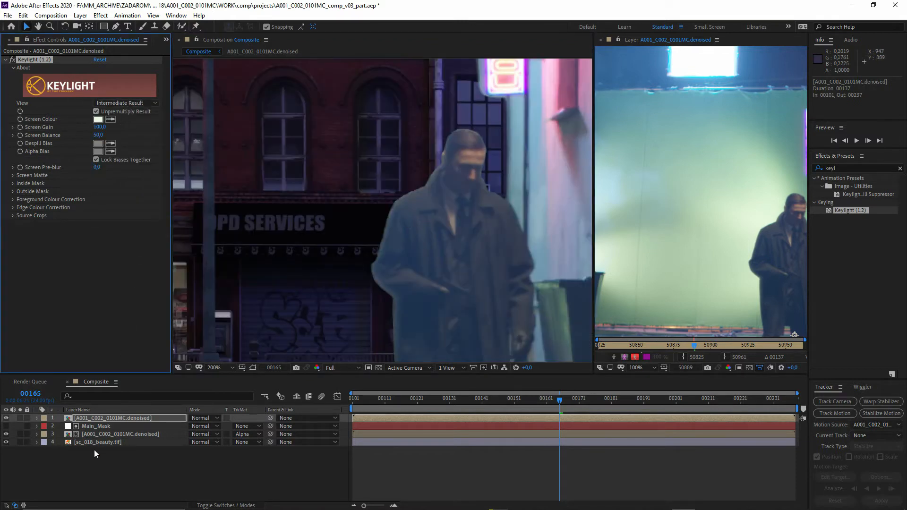
{"action": "left_click", "coordinate": [115, 418]}
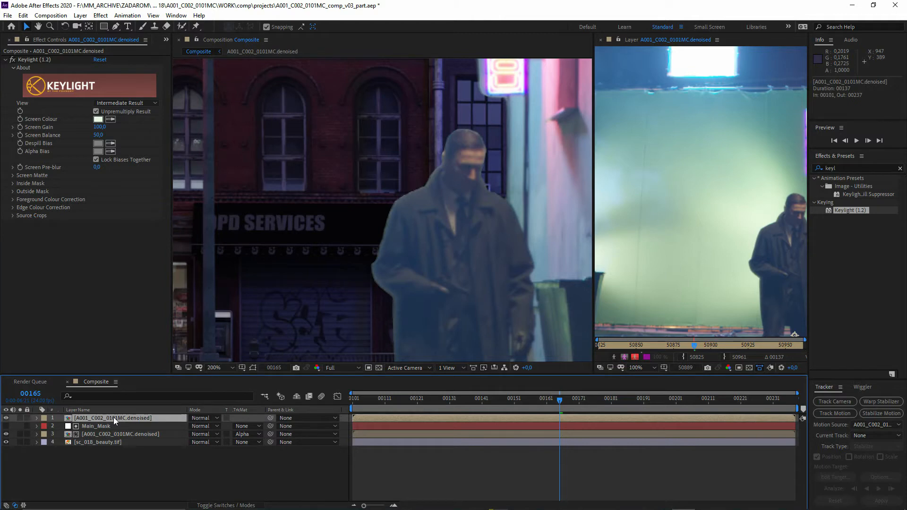
{"action": "left_click", "coordinate": [158, 470]}
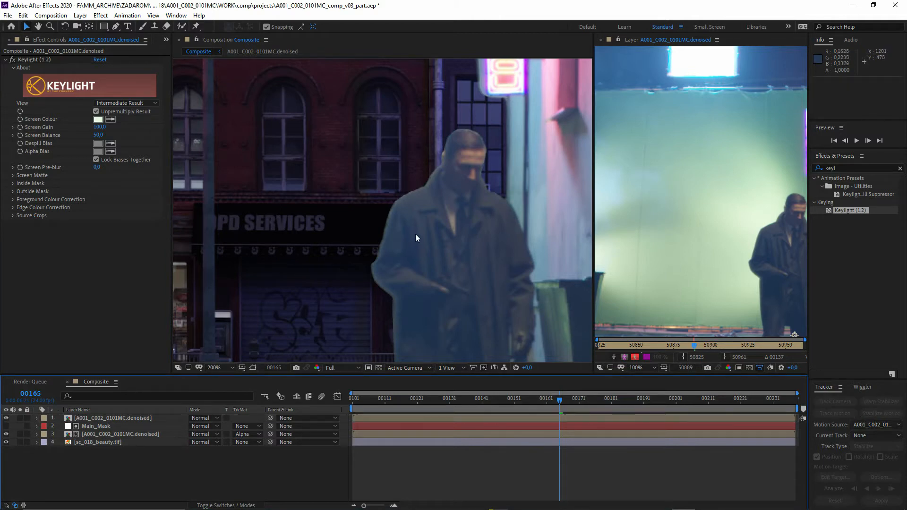
- Duplicate the keyed denoised layer and set the lower copy's track matte to None
{"action": "left_click", "coordinate": [118, 419]}
{"action": "key", "text": "ctrl+d"}
{"action": "left_click", "coordinate": [148, 427]}
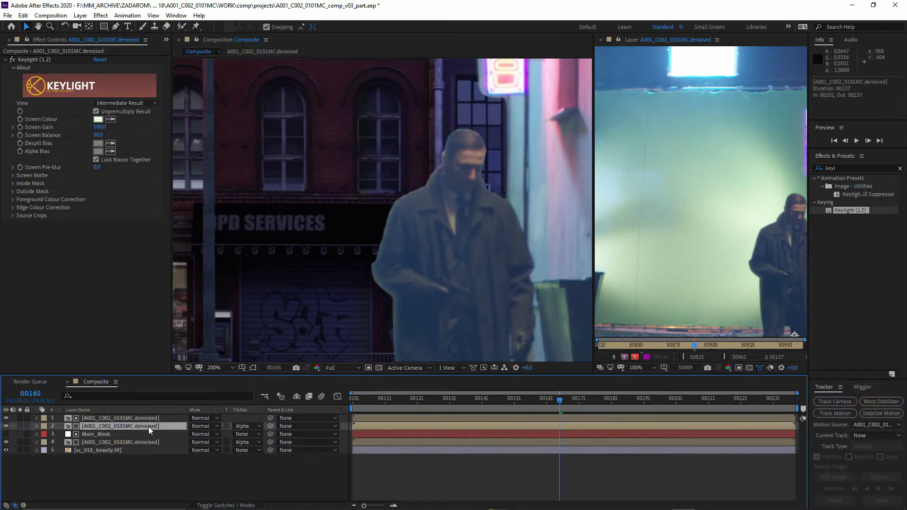
{"action": "left_click", "coordinate": [240, 426]}
{"action": "left_click", "coordinate": [264, 432]}
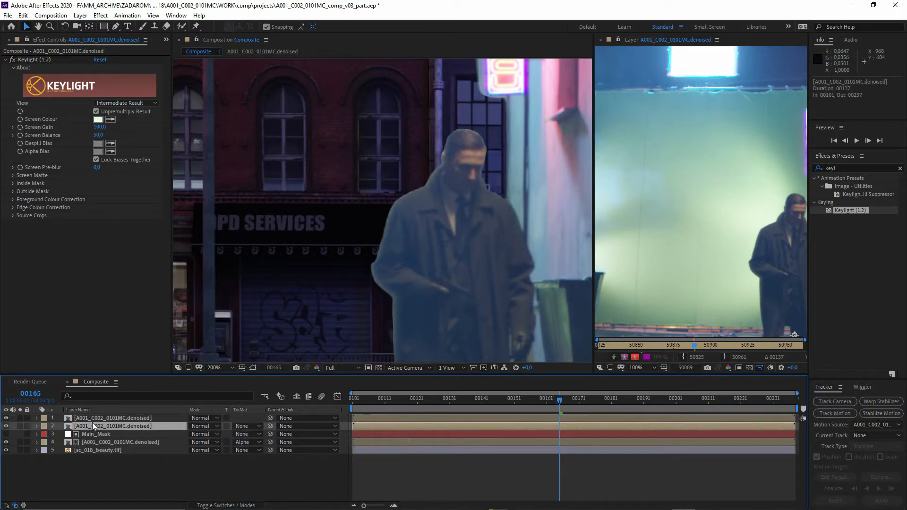
- Rename the lower keyed layer as Core and the upper one as Soft
{"action": "key", "text": "Return"}
{"action": "type", "text": "Core"}
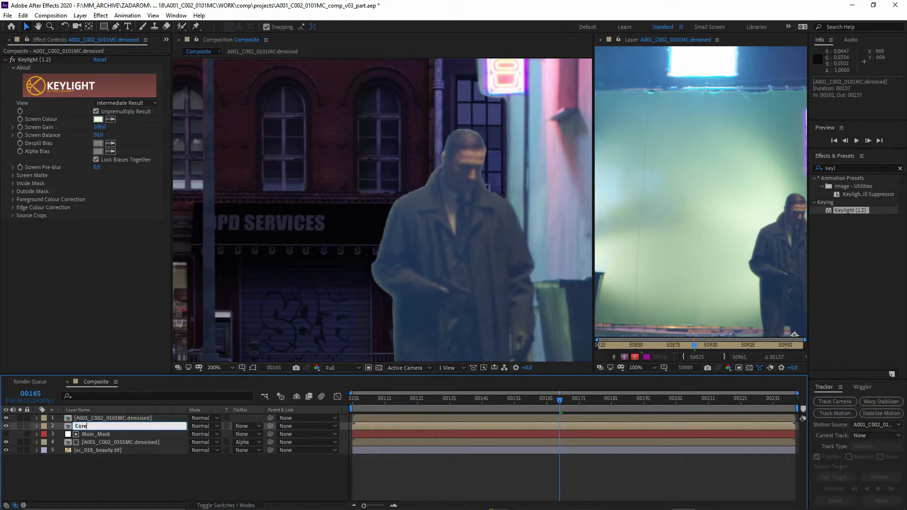
{"action": "key", "text": "Return"}
{"action": "left_click", "coordinate": [99, 419]}
{"action": "key", "text": "Return"}
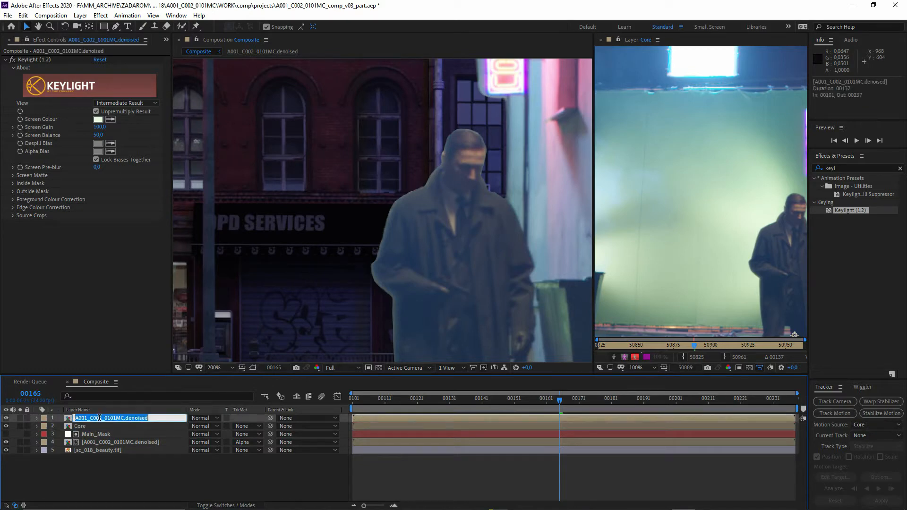
{"action": "type", "text": "Soft"}
{"action": "key", "text": "Return"}
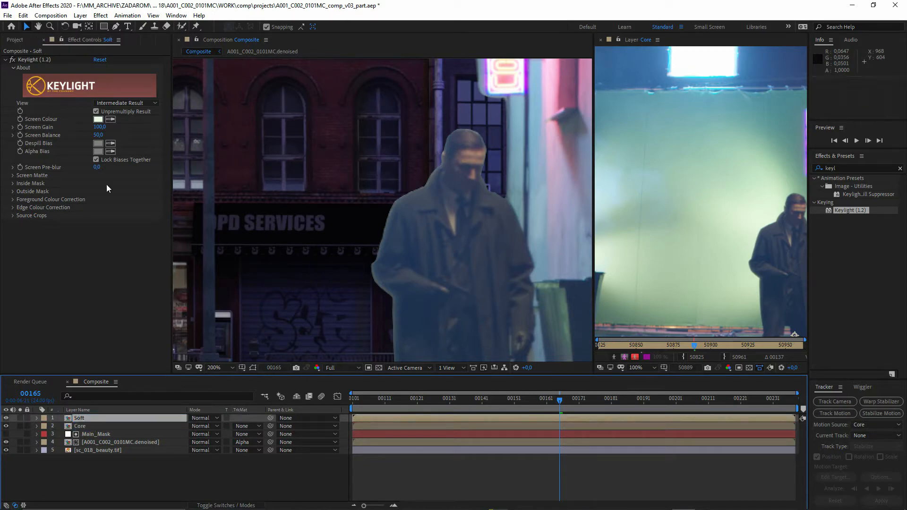
- Reset Keylight on the Soft layer and sample a new screen colour from the mid-green backdrop in Combined Matte view
{"action": "left_click", "coordinate": [99, 59]}
{"action": "scroll", "coordinate": [341, 216], "scroll_direction": "down", "scroll_amount": 2}
{"action": "left_click", "coordinate": [126, 103]}
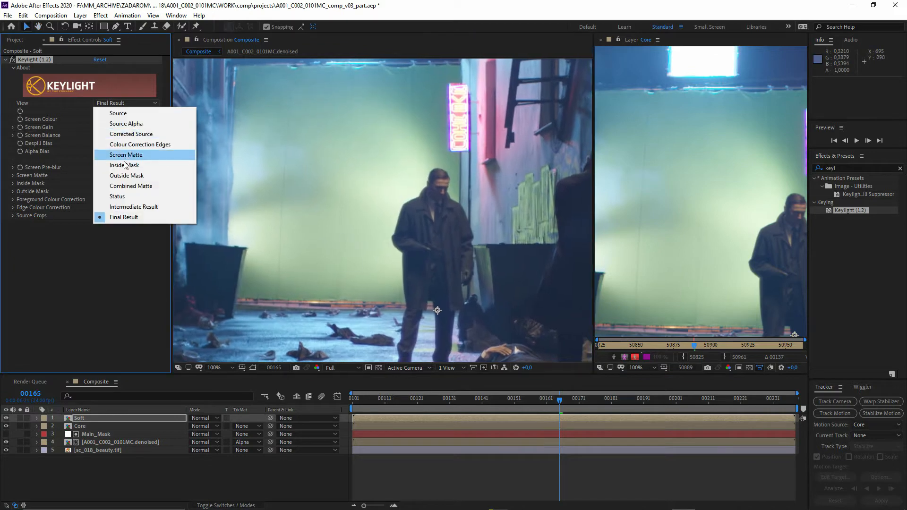
{"action": "left_click", "coordinate": [121, 186]}
{"action": "left_click", "coordinate": [110, 119]}
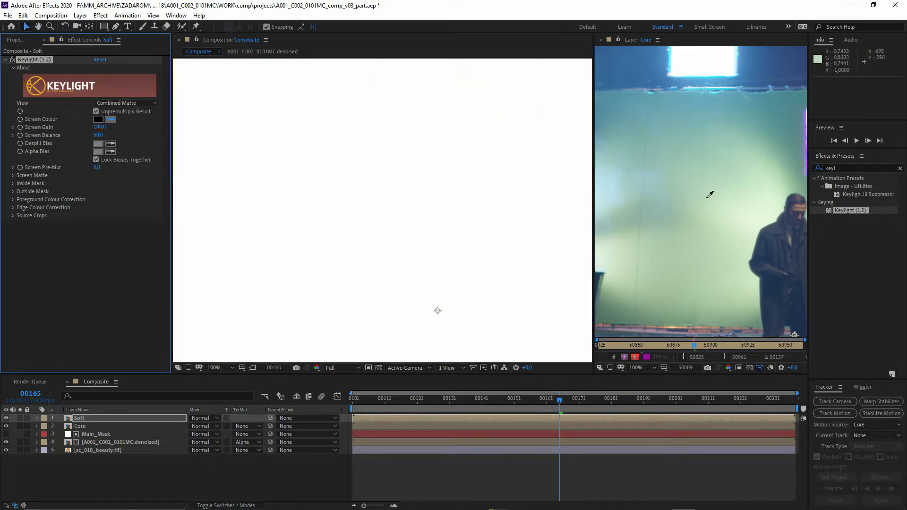
{"action": "left_click", "coordinate": [708, 195]}
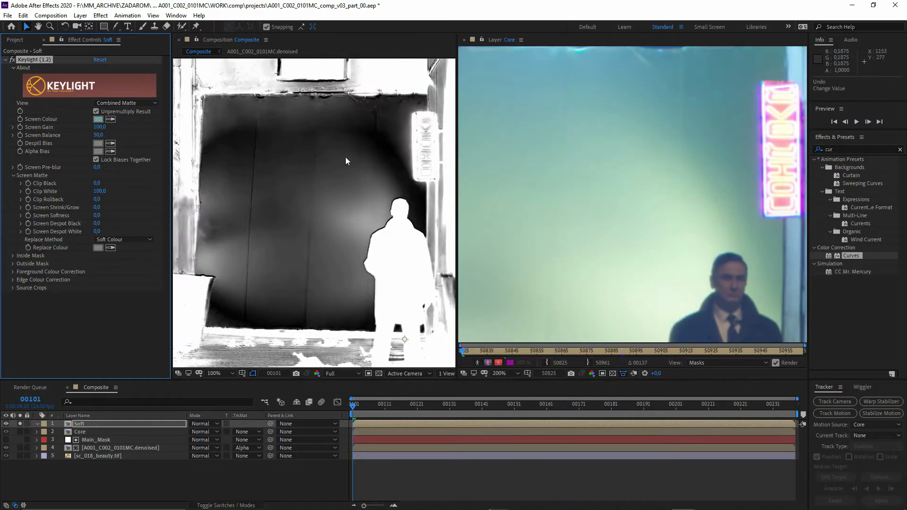
- Raise the saturation of the Soft layer's Keylight screen colour to 42%
{"action": "left_click", "coordinate": [98, 119]}
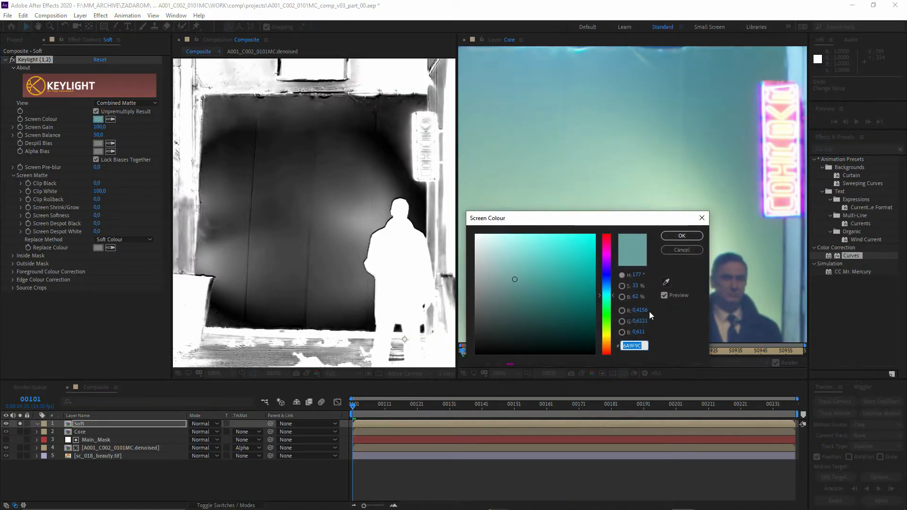
{"action": "left_click_drag", "start_coordinate": [636, 286], "coordinate": [645, 293]}
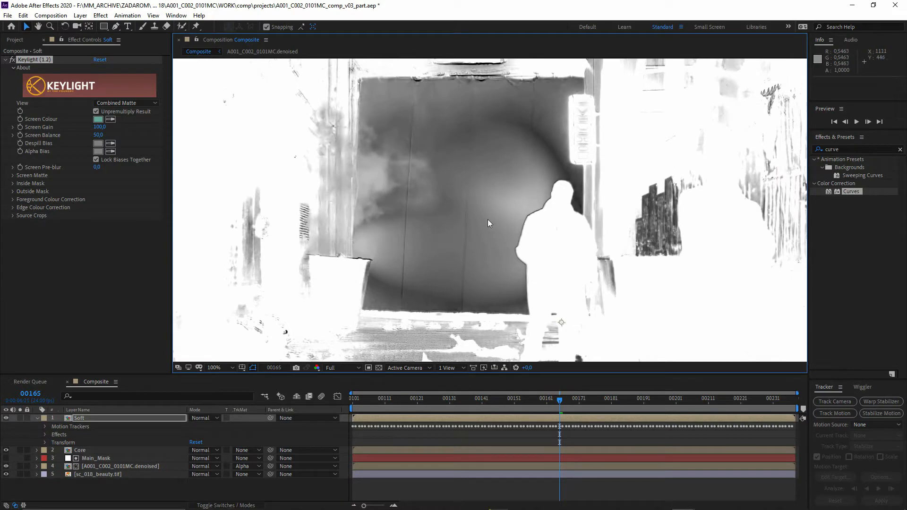
- Open the Soft layer in its own Layer viewer and compare the man's original shoulder and coat edges with the combined matte
{"action": "scroll", "coordinate": [487, 219], "scroll_direction": "up", "scroll_amount": 4}
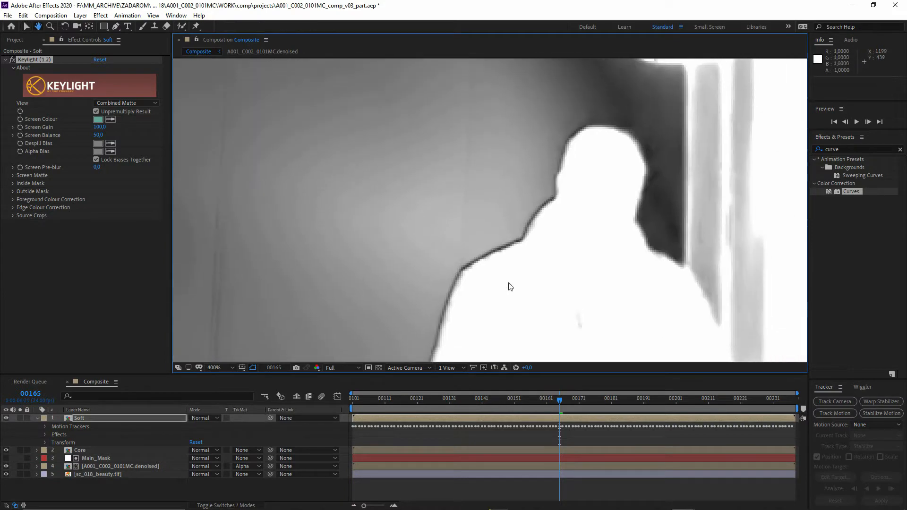
{"action": "left_click_drag", "start_coordinate": [442, 310], "coordinate": [460, 198]}
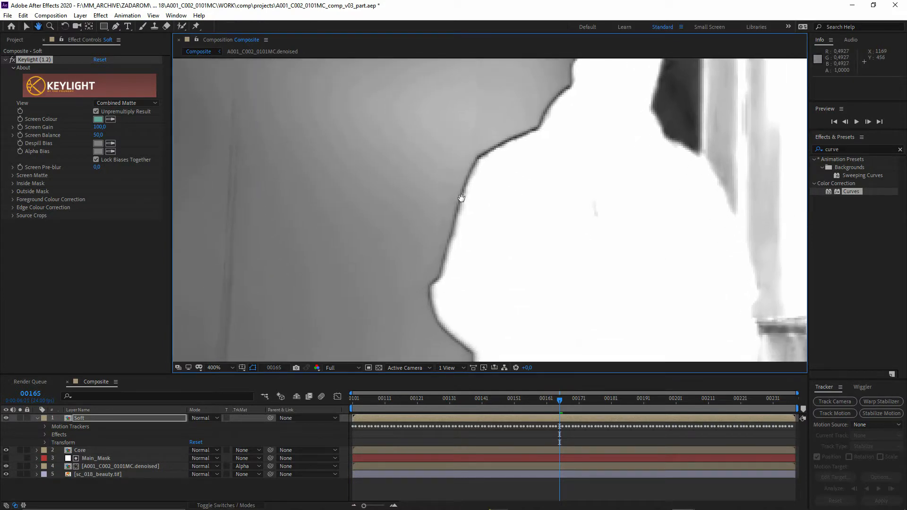
{"action": "left_click_drag", "start_coordinate": [462, 257], "coordinate": [524, 326]}
{"action": "left_click_drag", "start_coordinate": [215, 215], "coordinate": [213, 241]}
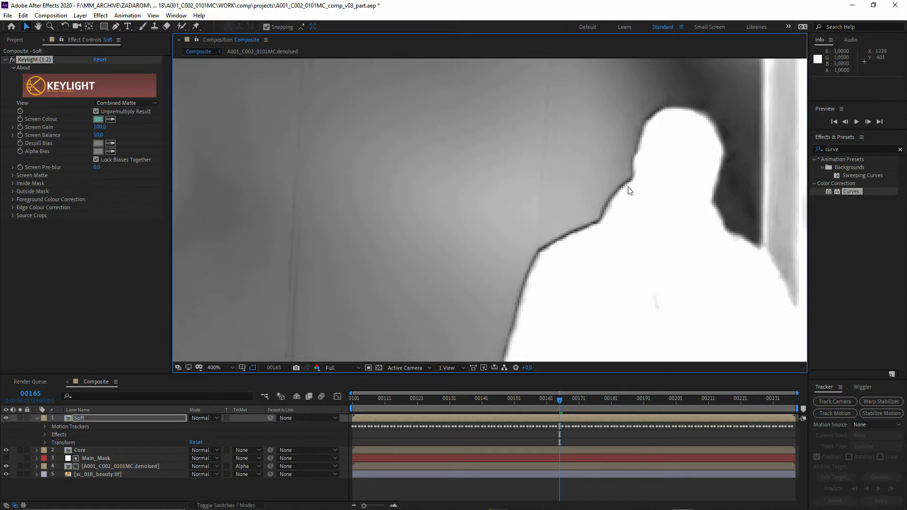
{"action": "scroll", "coordinate": [560, 233], "scroll_direction": "down", "scroll_amount": 2}
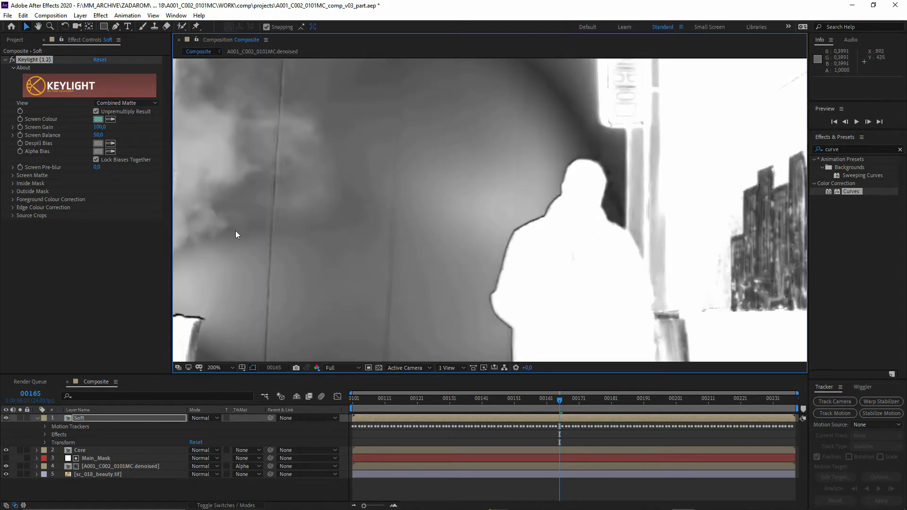
{"action": "right_click", "coordinate": [78, 419]}
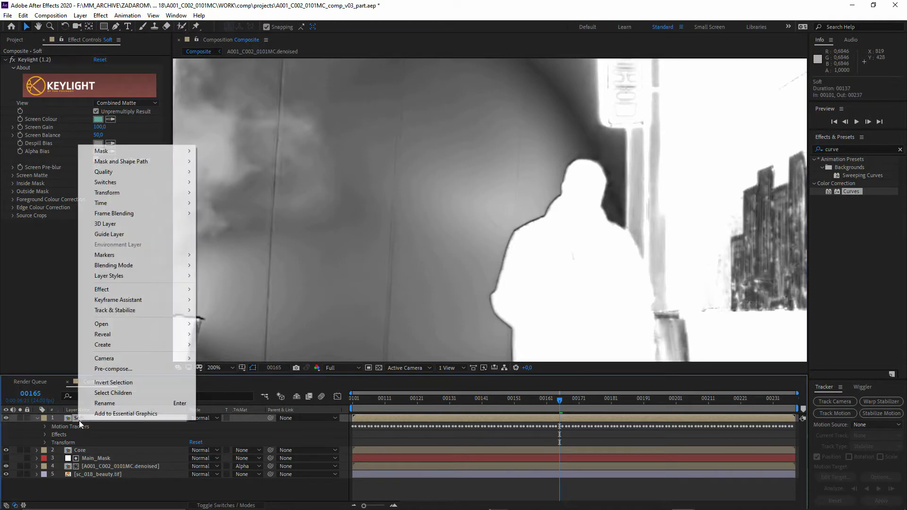
{"action": "mouse_move", "coordinate": [186, 325]}
{"action": "left_click", "coordinate": [218, 339]}
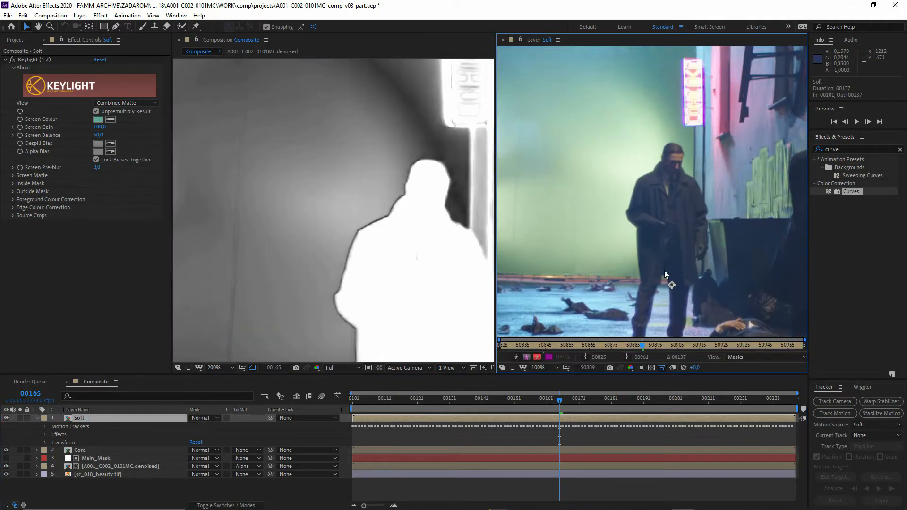
{"action": "scroll", "coordinate": [610, 167], "scroll_direction": "up", "scroll_amount": 3}
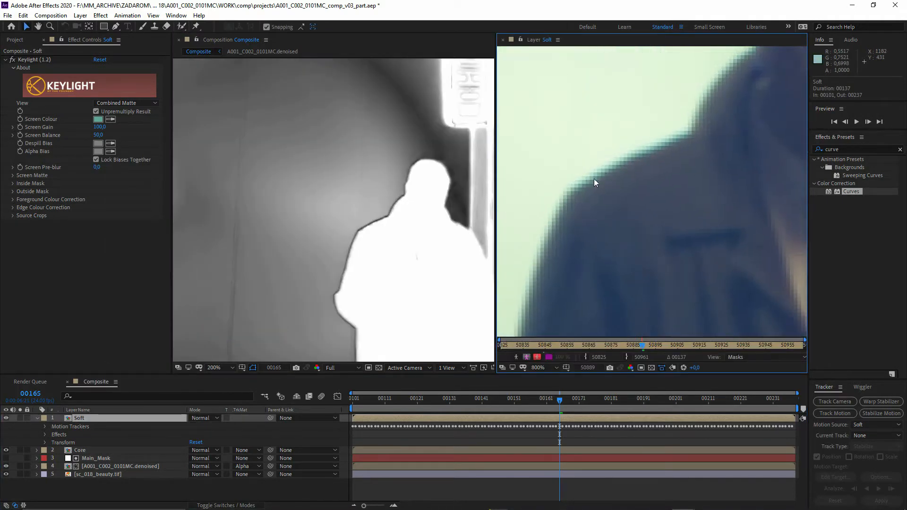
{"action": "scroll", "coordinate": [594, 178], "scroll_direction": "down", "scroll_amount": 1}
{"action": "scroll", "coordinate": [348, 215], "scroll_direction": "up", "scroll_amount": 2}
- Set Screen Despot Black in the Soft layer's Keylight screen matte settings to 1.3 to clean the thin seam in the backdrop
{"action": "left_click", "coordinate": [13, 175]}
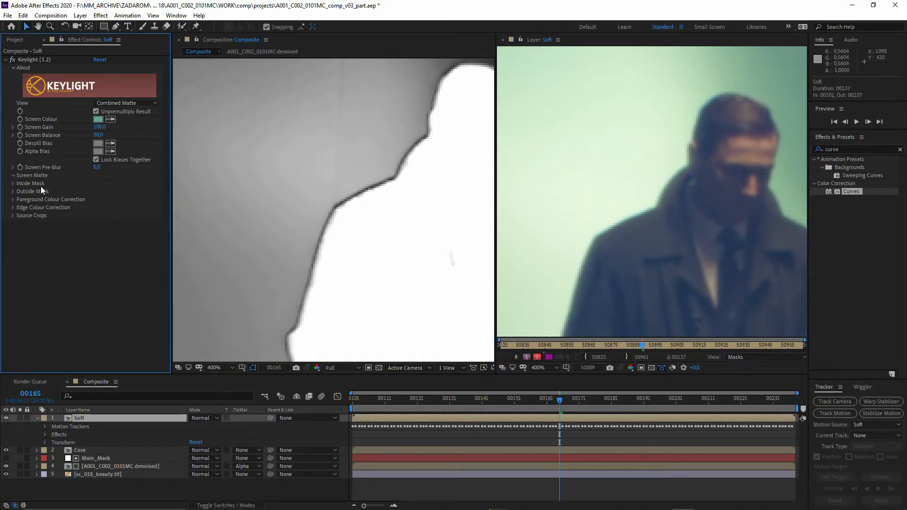
{"action": "left_click_drag", "start_coordinate": [97, 226], "coordinate": [103, 225]}
{"action": "left_click_drag", "start_coordinate": [374, 195], "coordinate": [328, 211]}
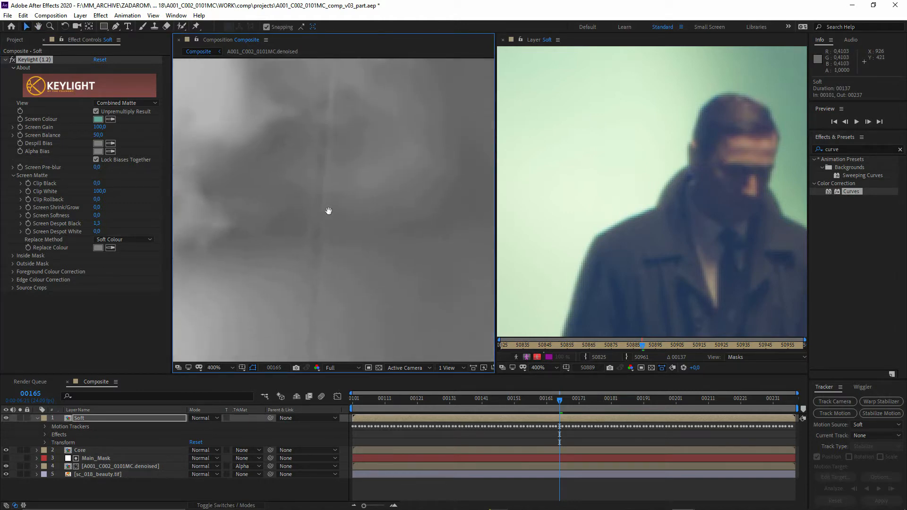
{"action": "left_click", "coordinate": [97, 224]}
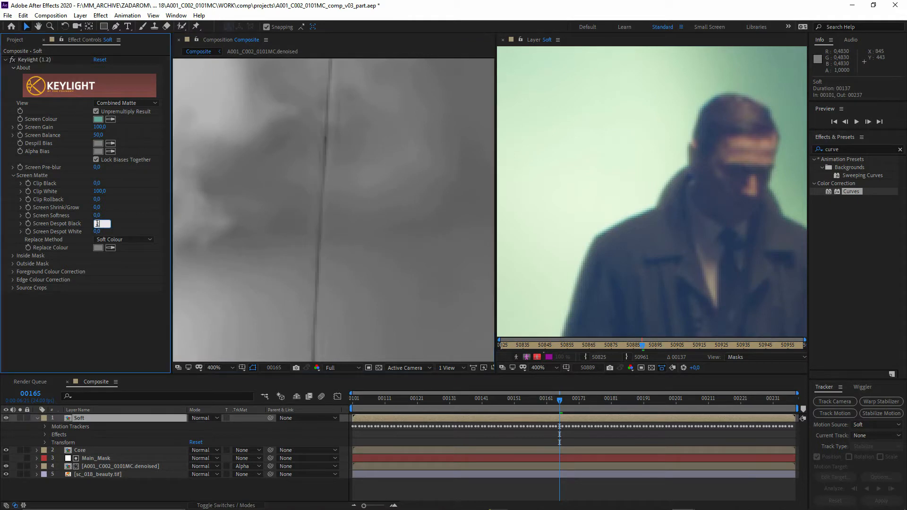
{"action": "key", "text": "Return"}
{"action": "left_click_drag", "start_coordinate": [433, 284], "coordinate": [358, 273]}
{"action": "left_click_drag", "start_coordinate": [222, 295], "coordinate": [333, 307]}
{"action": "scroll", "coordinate": [308, 245], "scroll_direction": "down", "scroll_amount": 2}
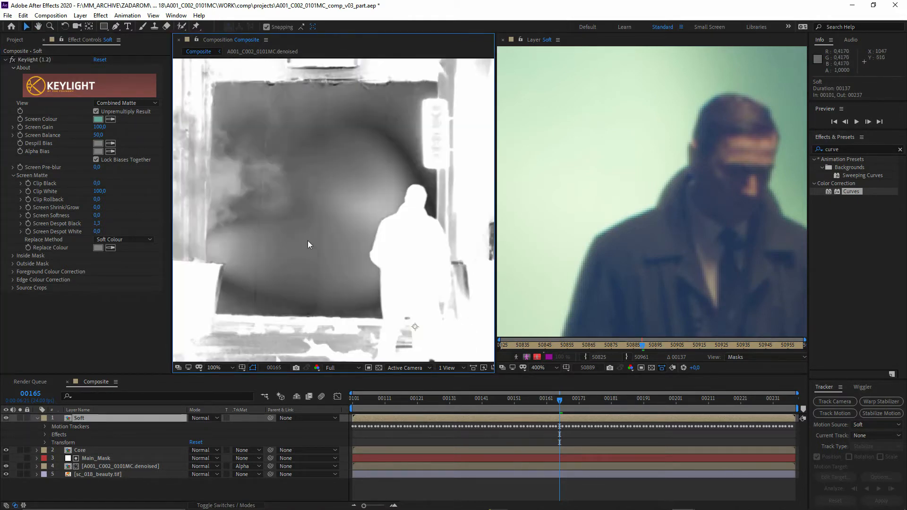
- Set the Keylight view of the Soft layer to Intermediate Result
{"action": "left_click", "coordinate": [124, 103]}
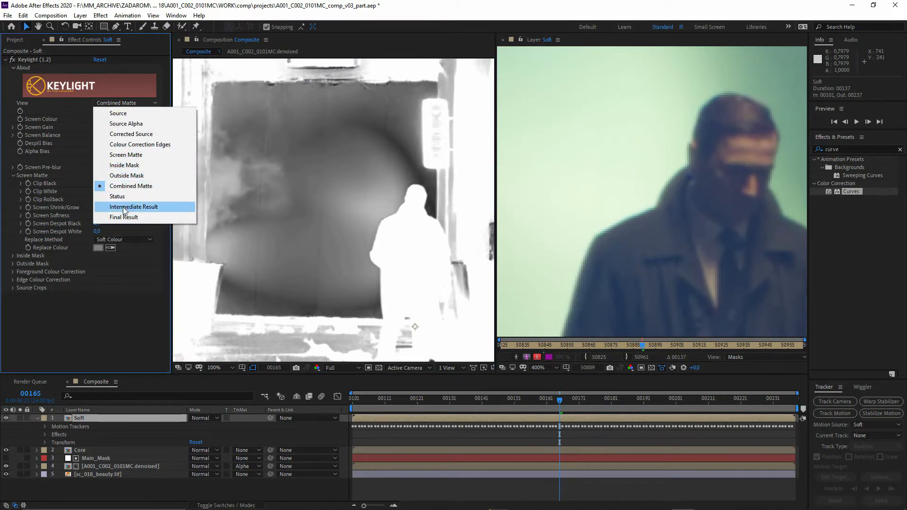
{"action": "left_click", "coordinate": [137, 207]}
{"action": "left_click_drag", "start_coordinate": [333, 238], "coordinate": [322, 238]}
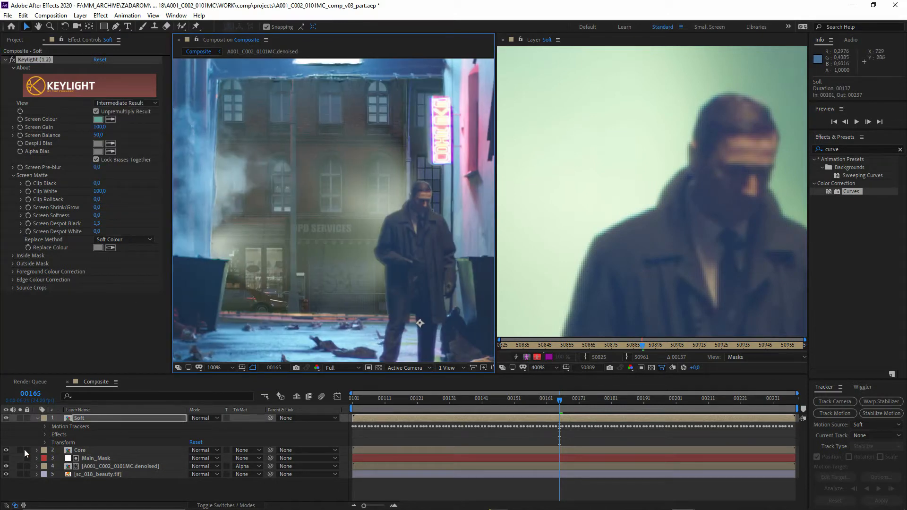
- Collapse the Soft layer's properties and solo the Core layer to examine the man's keyed edges
{"action": "left_click", "coordinate": [37, 418]}
{"action": "scroll", "coordinate": [355, 280], "scroll_direction": "up", "scroll_amount": 4}
{"action": "left_click_drag", "start_coordinate": [355, 280], "coordinate": [282, 265]}
{"action": "scroll", "coordinate": [363, 240], "scroll_direction": "down", "scroll_amount": 1}
{"action": "left_click_drag", "start_coordinate": [363, 240], "coordinate": [340, 231]}
{"action": "left_click_drag", "start_coordinate": [321, 262], "coordinate": [324, 242]}
{"action": "left_click", "coordinate": [20, 426]}
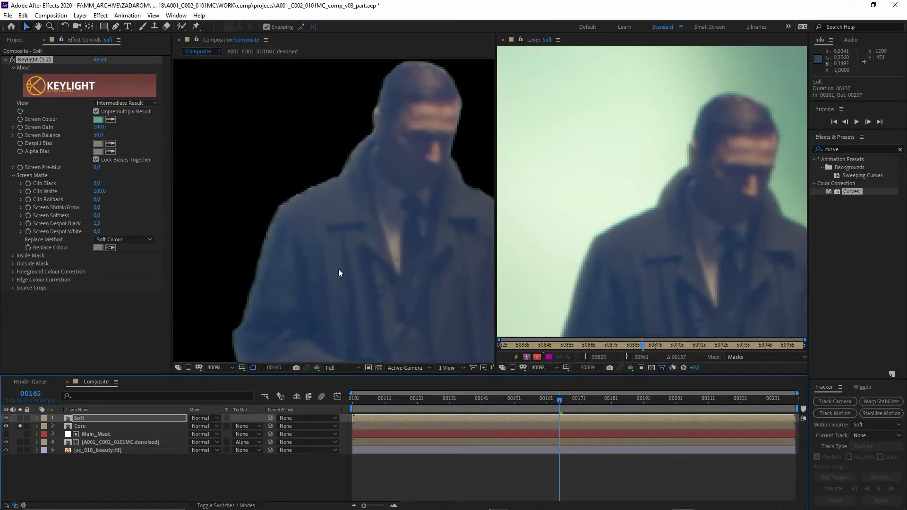
{"action": "left_click_drag", "start_coordinate": [338, 273], "coordinate": [346, 281]}
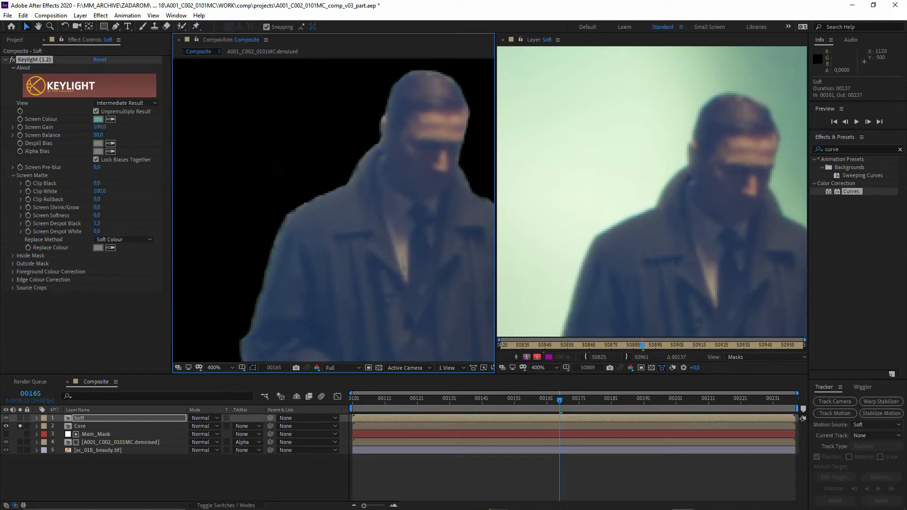
{"action": "scroll", "coordinate": [337, 292], "scroll_direction": "down", "scroll_amount": 4}
{"action": "scroll", "coordinate": [326, 300], "scroll_direction": "up", "scroll_amount": 2}
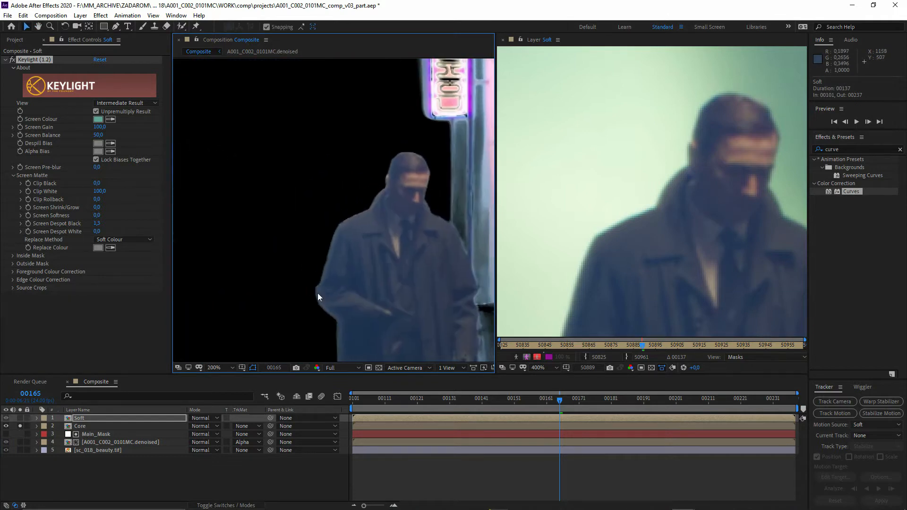
- Set Screen Shrink/Grow to 0.6 and Screen Softness to 0.5 in the Core layer's Keylight screen matte settings
{"action": "left_click", "coordinate": [43, 427]}
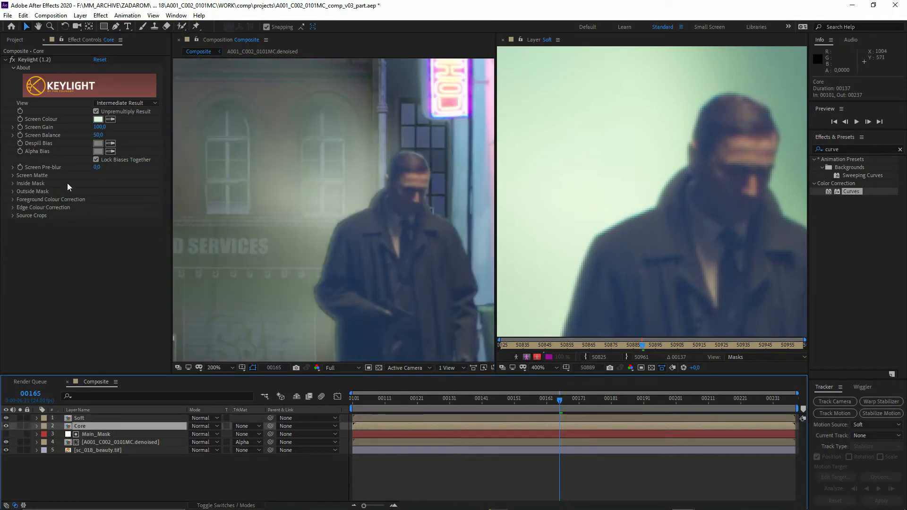
{"action": "left_click", "coordinate": [13, 175]}
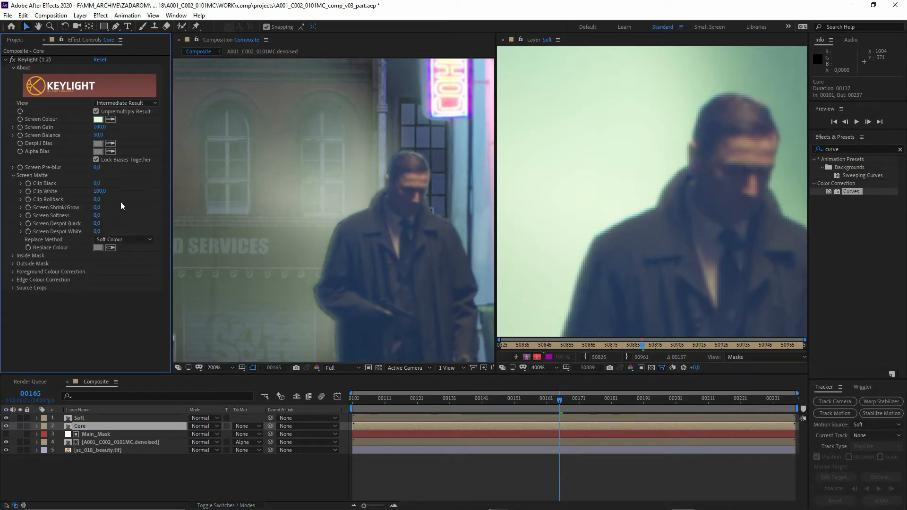
{"action": "left_click", "coordinate": [97, 208]}
{"action": "key", "text": "Return"}
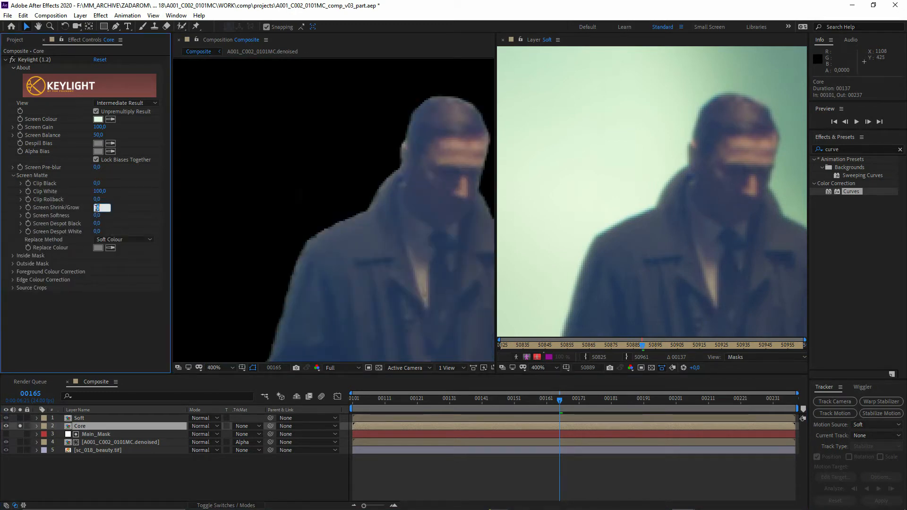
{"action": "type", "text": "0"}
{"action": "key", "text": "Return"}
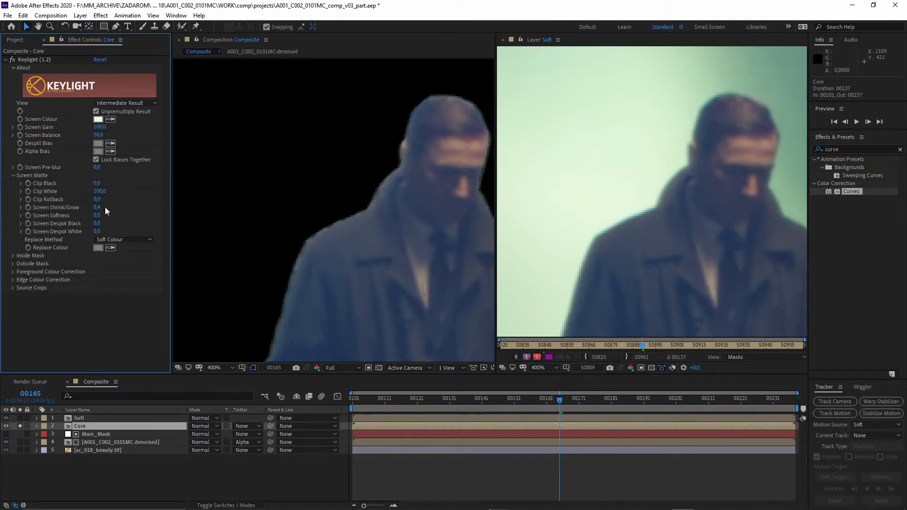
{"action": "left_click", "coordinate": [97, 215]}
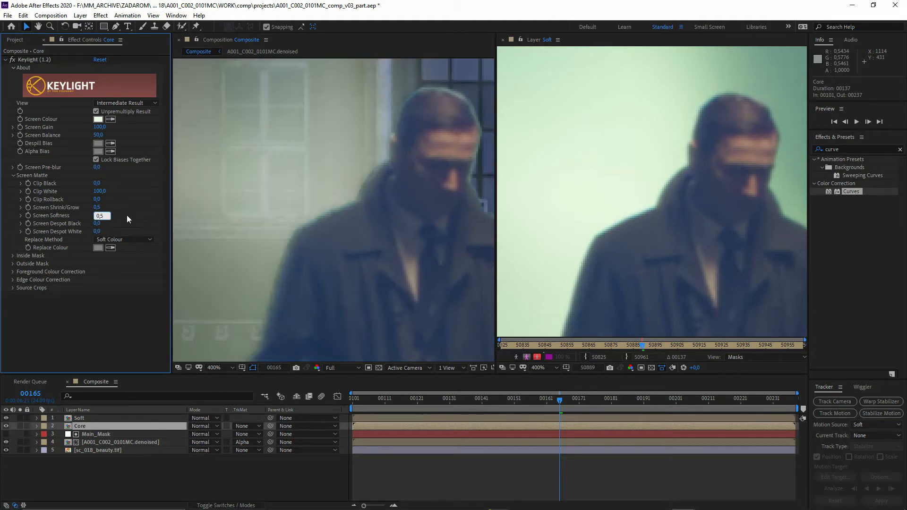
{"action": "key", "text": "Return"}
{"action": "scroll", "coordinate": [318, 243], "scroll_direction": "down", "scroll_amount": 4}
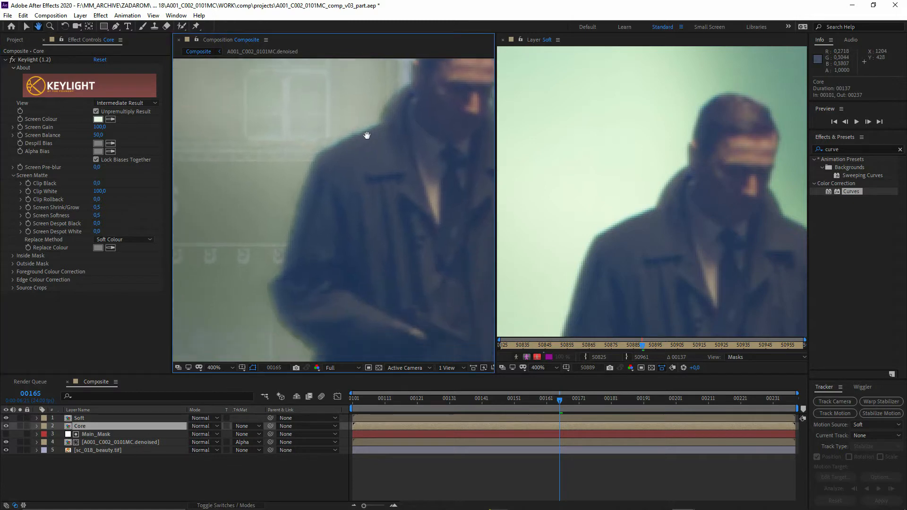
{"action": "left_click_drag", "start_coordinate": [376, 241], "coordinate": [355, 256]}
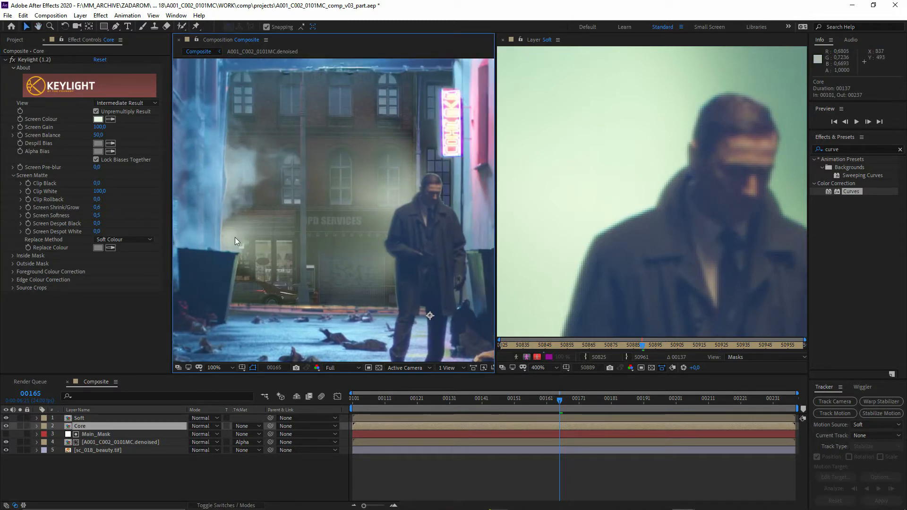
- Draw a closed curved Pen tool mask on the Soft layer around the hazy backdrop beside the man, then pull its upper-left points inward
{"action": "left_click", "coordinate": [85, 420]}
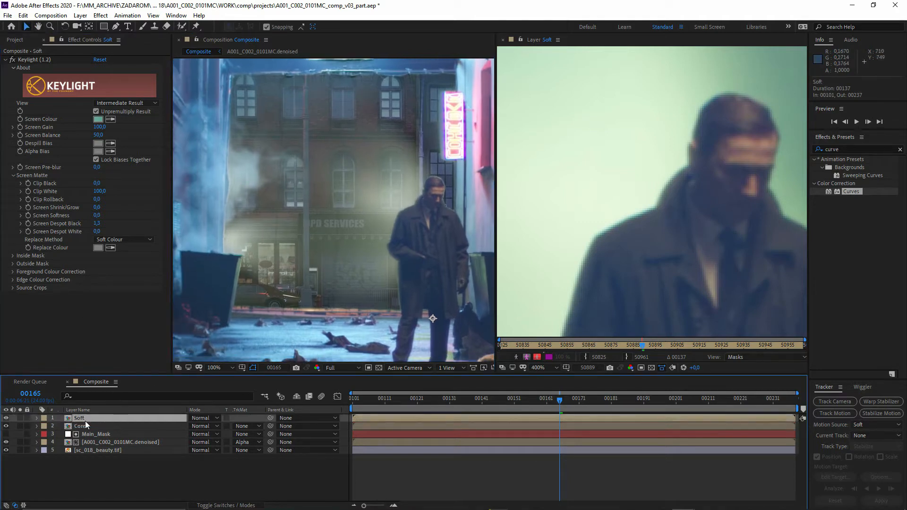
{"action": "left_click", "coordinate": [116, 26]}
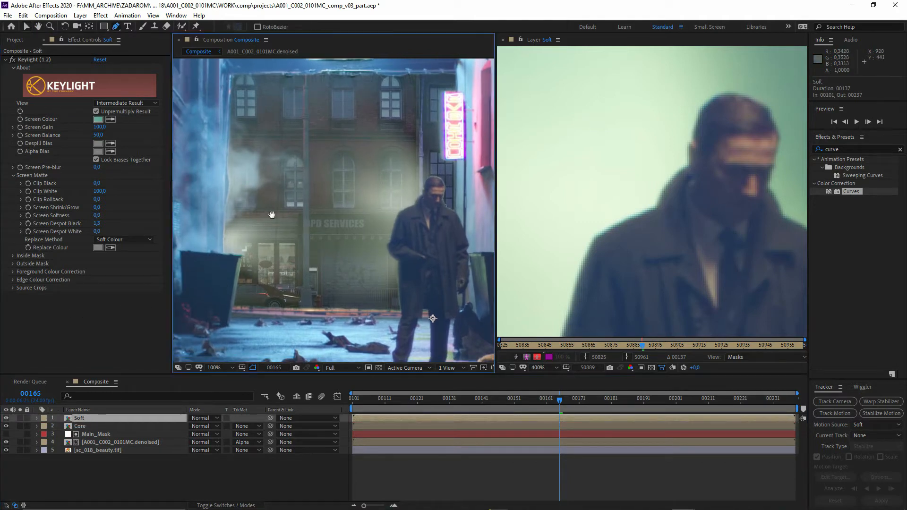
{"action": "left_click", "coordinate": [289, 297]}
{"action": "left_click", "coordinate": [315, 295]}
{"action": "left_click", "coordinate": [341, 293]}
{"action": "left_click", "coordinate": [372, 296]}
{"action": "left_click_drag", "start_coordinate": [373, 296], "coordinate": [409, 284]}
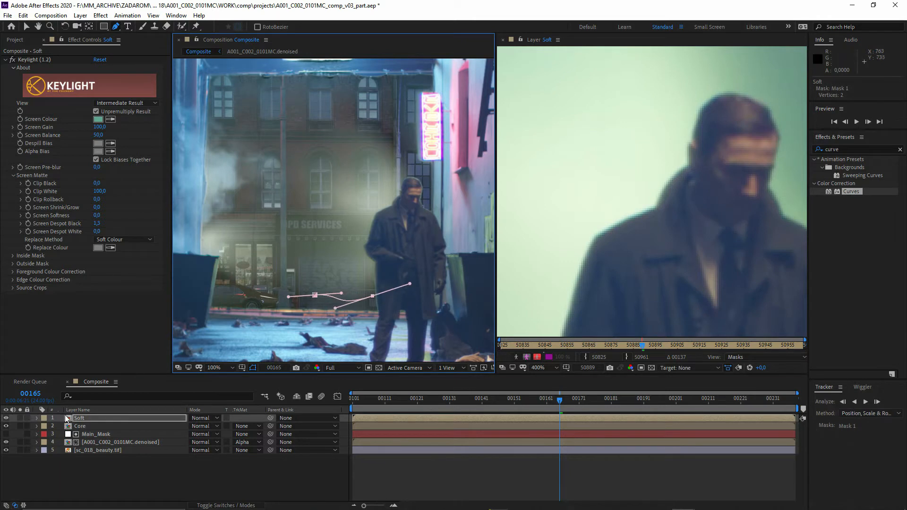
{"action": "left_click", "coordinate": [92, 417]}
{"action": "left_click", "coordinate": [20, 418]}
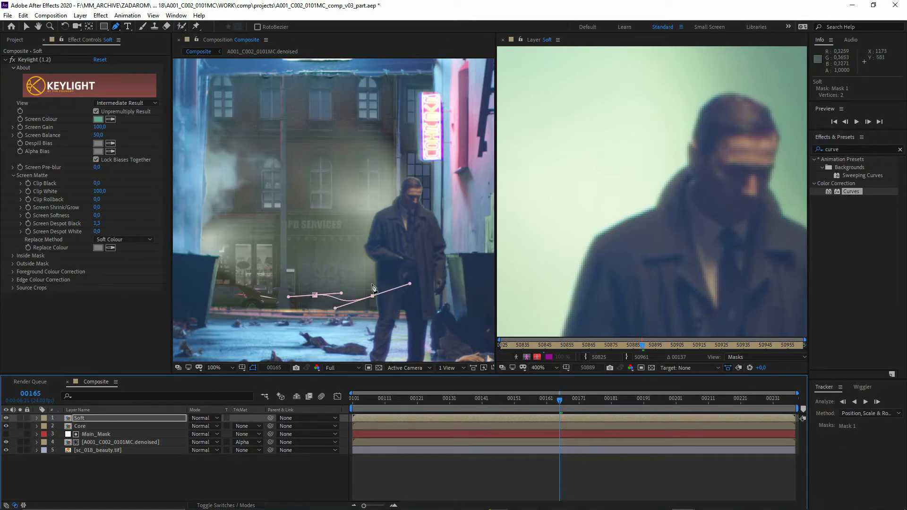
{"action": "key", "text": "ctrl+z"}
{"action": "left_click_drag", "start_coordinate": [413, 236], "coordinate": [421, 202]}
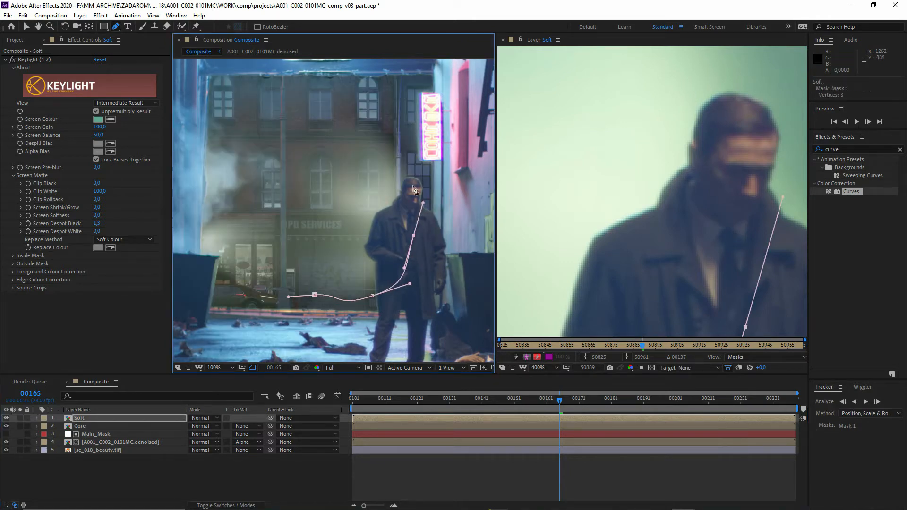
{"action": "left_click_drag", "start_coordinate": [396, 158], "coordinate": [373, 126]}
{"action": "left_click_drag", "start_coordinate": [321, 130], "coordinate": [290, 141]}
{"action": "left_click_drag", "start_coordinate": [308, 177], "coordinate": [299, 283]}
{"action": "key", "text": "ctrl+z"}
{"action": "left_click", "coordinate": [315, 295]}
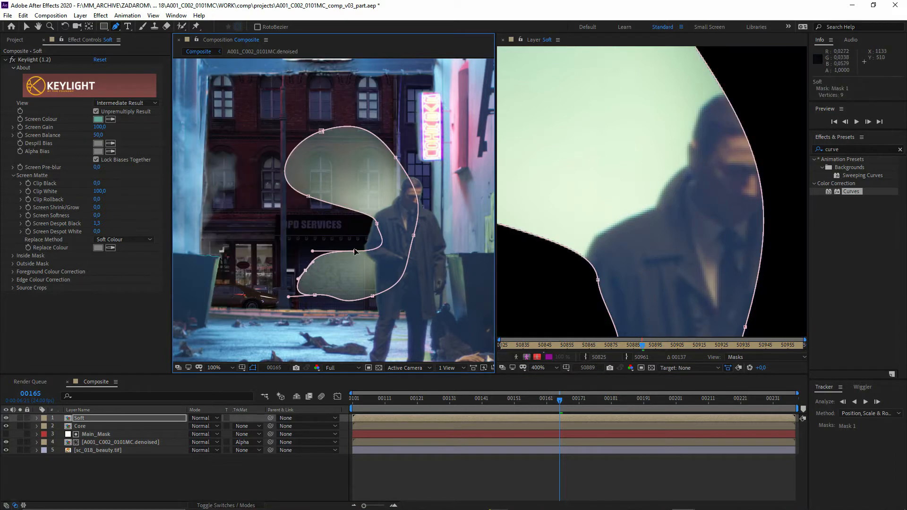
{"action": "left_click_drag", "start_coordinate": [308, 196], "coordinate": [315, 203]}
{"action": "left_click_drag", "start_coordinate": [321, 131], "coordinate": [339, 154]}
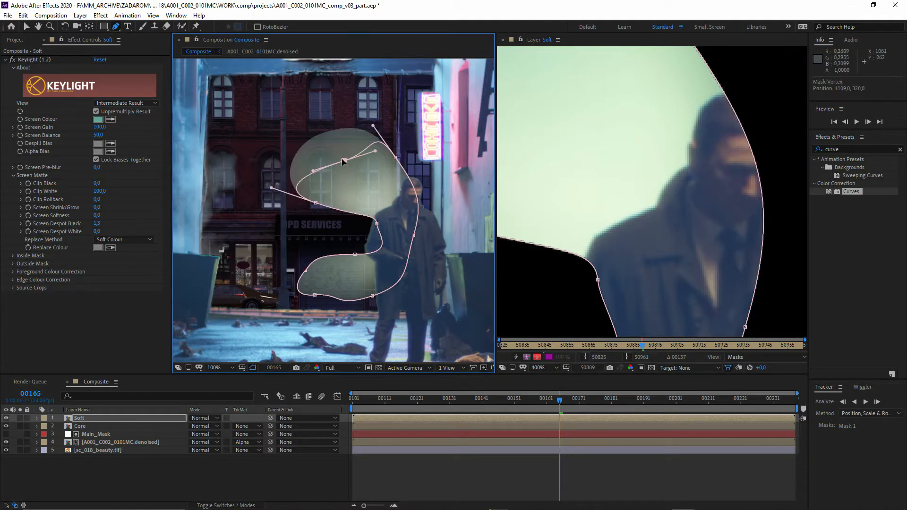
- Expand the Soft layer's mask properties and set the new mask's mode to None
{"action": "left_click", "coordinate": [40, 416]}
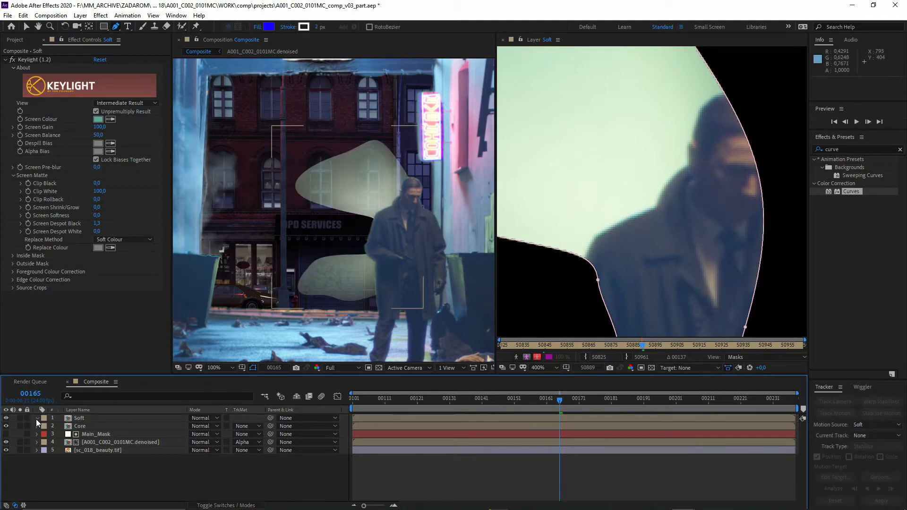
{"action": "left_click", "coordinate": [36, 418]}
{"action": "left_click", "coordinate": [53, 442]}
{"action": "left_click", "coordinate": [215, 442]}
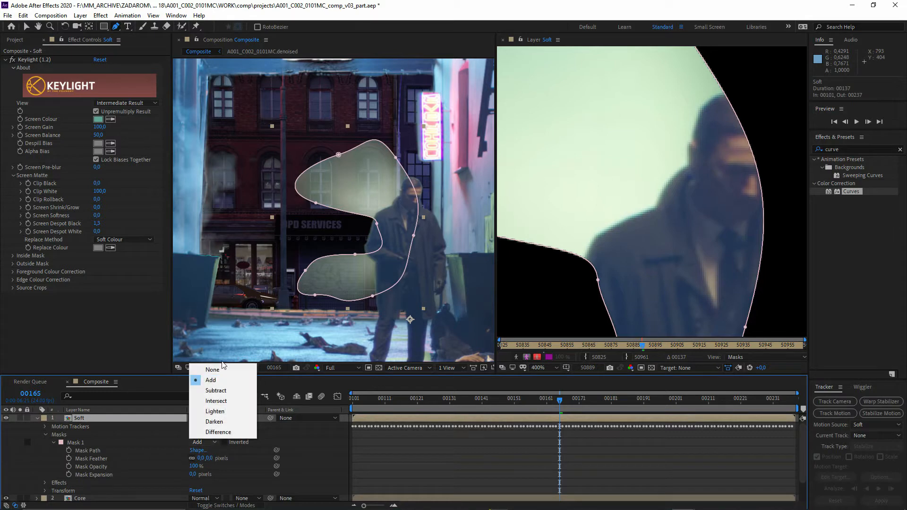
{"action": "left_click", "coordinate": [208, 369]}
{"action": "left_click_drag", "start_coordinate": [307, 217], "coordinate": [351, 213]}
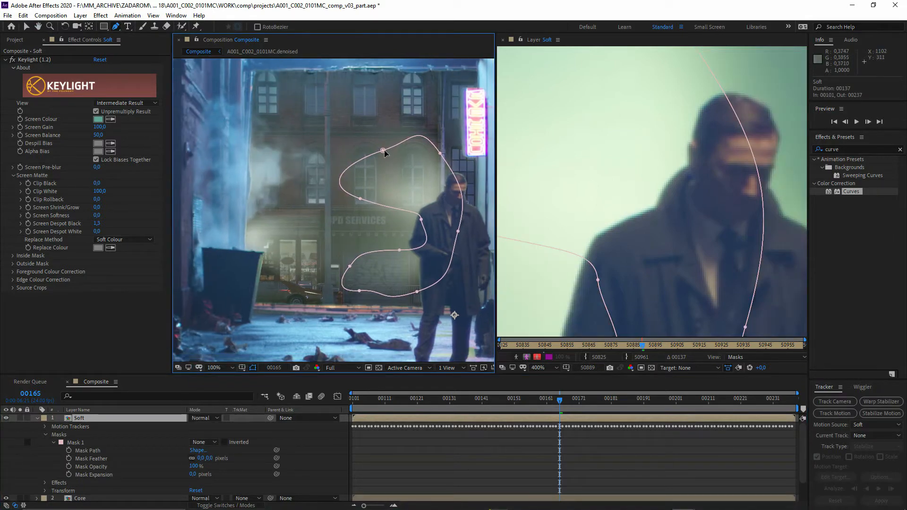
- Nudge Mask 1's upper and inner points inward, and draw a second closed curved mask around the hazy patch beside the dumpster
{"action": "left_click_drag", "start_coordinate": [384, 150], "coordinate": [387, 161]}
{"action": "left_click_drag", "start_coordinate": [360, 198], "coordinate": [371, 203]}
{"action": "left_click_drag", "start_coordinate": [439, 153], "coordinate": [439, 159]}
{"action": "left_click", "coordinate": [237, 256]}
{"action": "left_click_drag", "start_coordinate": [263, 263], "coordinate": [272, 267]}
{"action": "left_click_drag", "start_coordinate": [248, 199], "coordinate": [251, 208]}
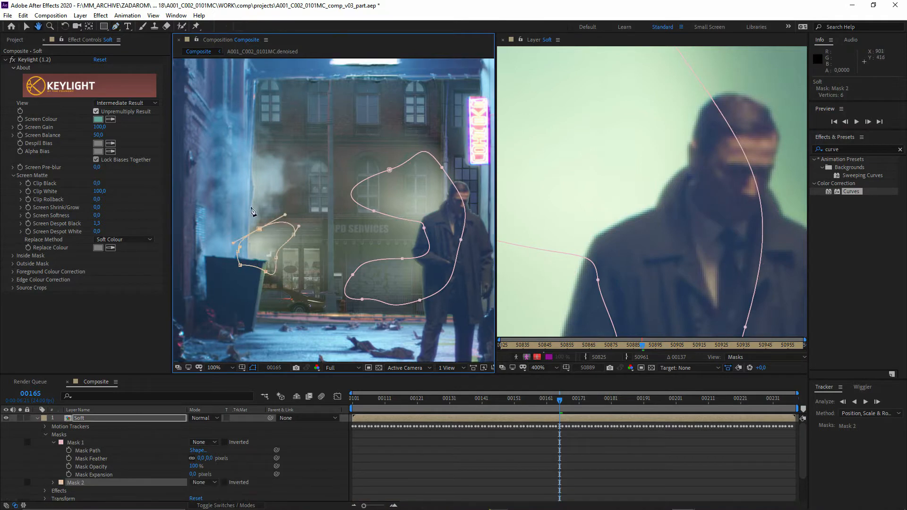
- Draw a third closed curved mask on the Soft layer over the haze along the alley wall above the dumpster, with its mode set to None
{"action": "scroll", "coordinate": [251, 208], "scroll_direction": "up", "scroll_amount": 2}
{"action": "key", "text": "g"}
{"action": "left_click_drag", "start_coordinate": [263, 239], "coordinate": [320, 175]}
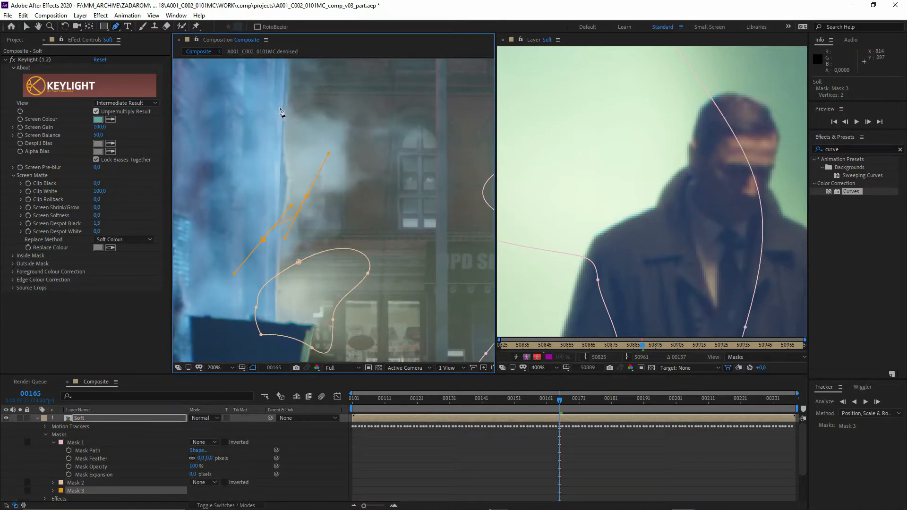
{"action": "left_click", "coordinate": [298, 262]}
{"action": "key", "text": "ctrl+z"}
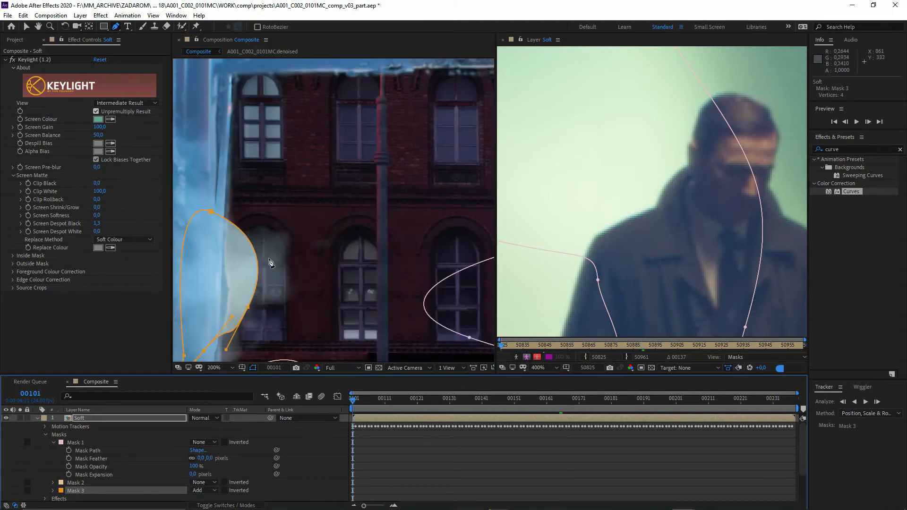
{"action": "left_click", "coordinate": [205, 490]}
{"action": "left_click", "coordinate": [201, 416]}
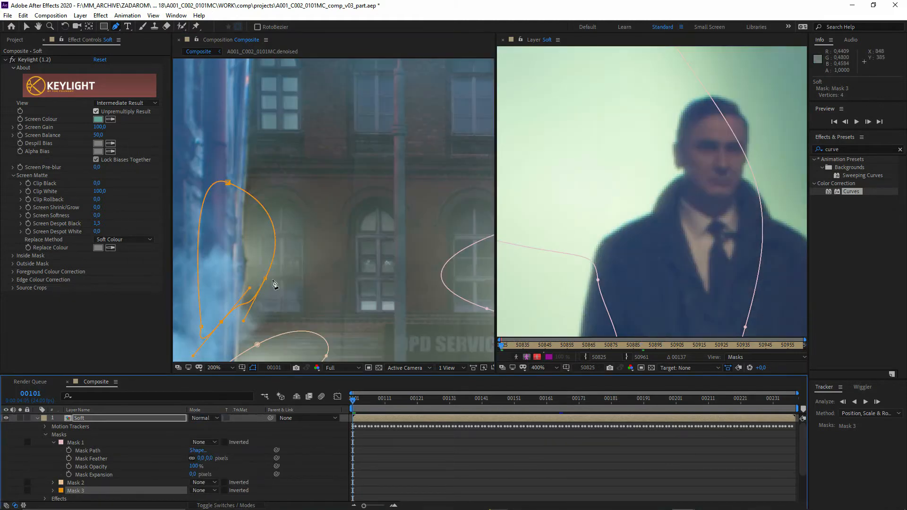
- Pull Mask 3's street-side point outward over the building facade, and adjust the points of Mask 2 beneath it
{"action": "left_click_drag", "start_coordinate": [266, 282], "coordinate": [312, 256]}
{"action": "scroll", "coordinate": [312, 257], "scroll_direction": "down", "scroll_amount": 3}
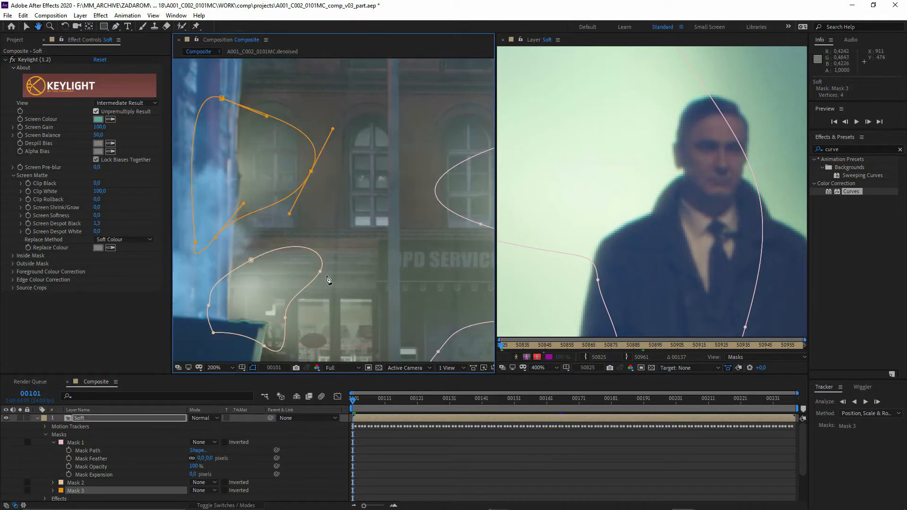
{"action": "left_click", "coordinate": [252, 261]}
{"action": "left_click_drag", "start_coordinate": [255, 265], "coordinate": [250, 268]}
{"action": "left_click_drag", "start_coordinate": [337, 271], "coordinate": [245, 286]}
{"action": "scroll", "coordinate": [311, 292], "scroll_direction": "down", "scroll_amount": 1}
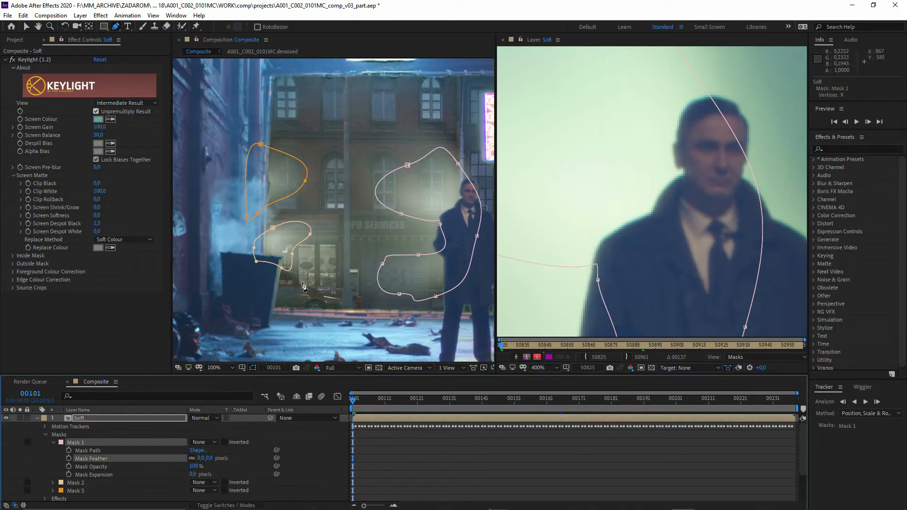
- Find the Curves effect and apply it to the Soft layer
{"action": "left_click", "coordinate": [837, 149]}
{"action": "type", "text": "cur"}
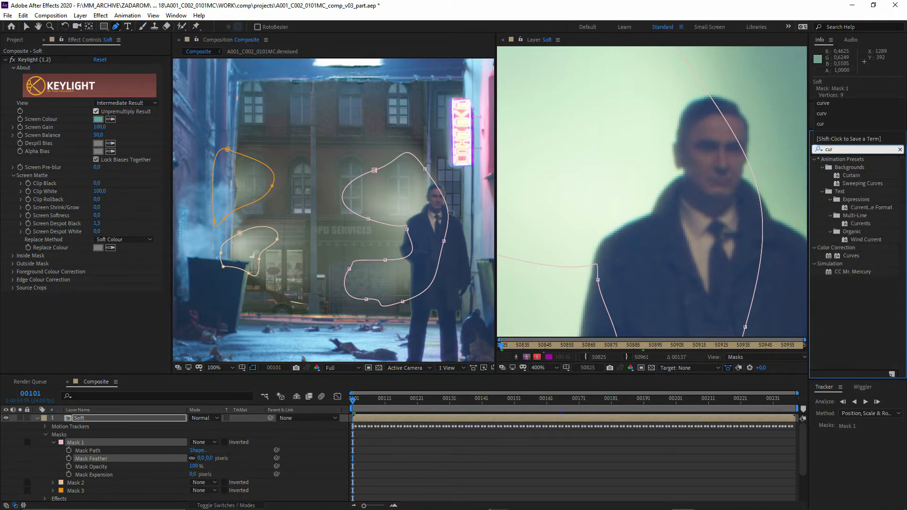
{"action": "left_click_drag", "start_coordinate": [851, 255], "coordinate": [126, 421]}
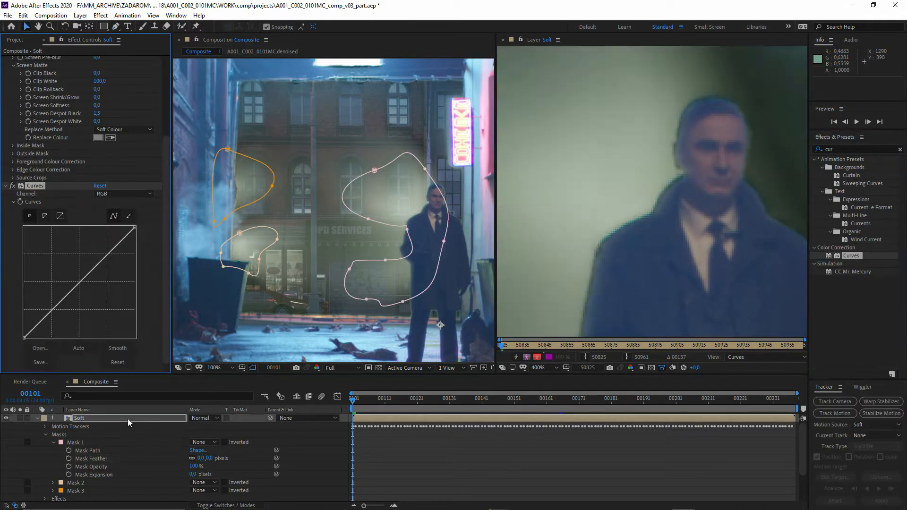
- Enlarge the timeline and add three mask references, Mask 1, Mask 2 and Mask 3, to the Curves effect's Compositing Options
{"action": "scroll", "coordinate": [195, 449], "scroll_direction": "up", "scroll_amount": 1}
{"action": "left_click_drag", "start_coordinate": [184, 374], "coordinate": [185, 282]}
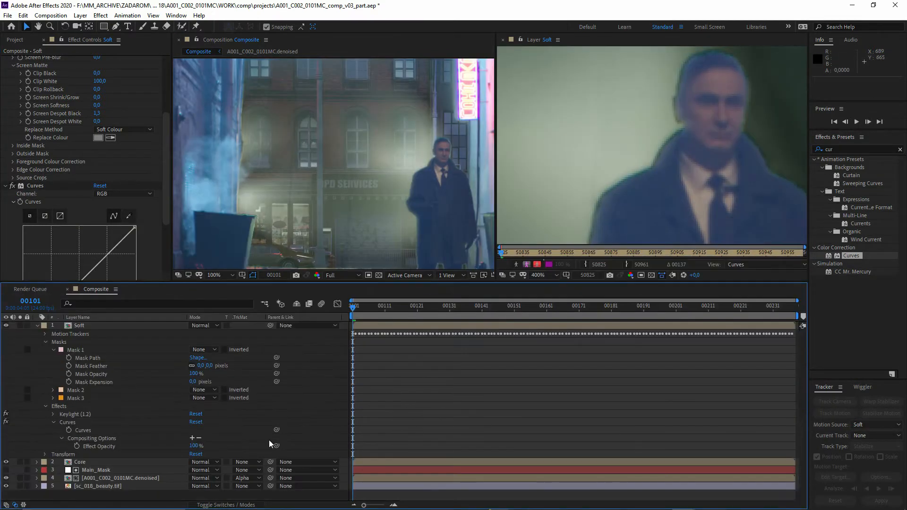
{"action": "triple_click", "coordinate": [192, 438]}
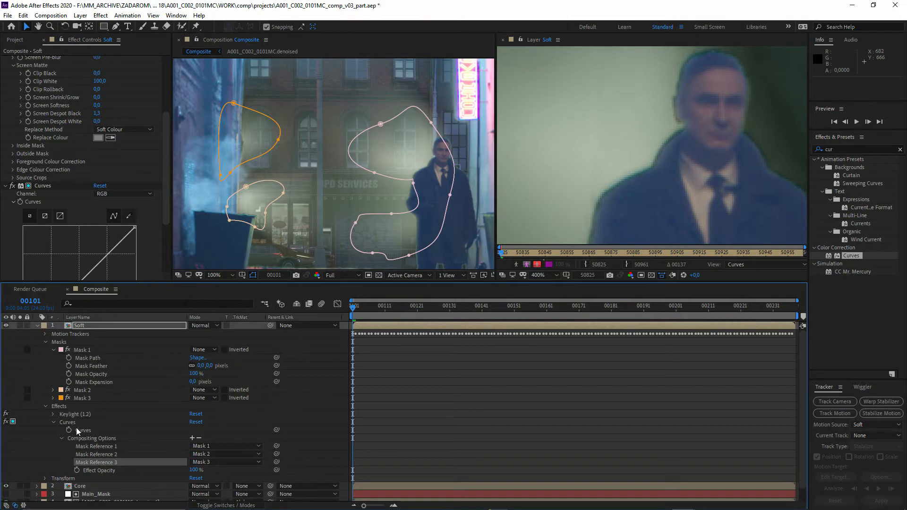
- Set the mode of all three Soft layer masks to Add, and shrink the timeline back
{"action": "left_click", "coordinate": [96, 400]}
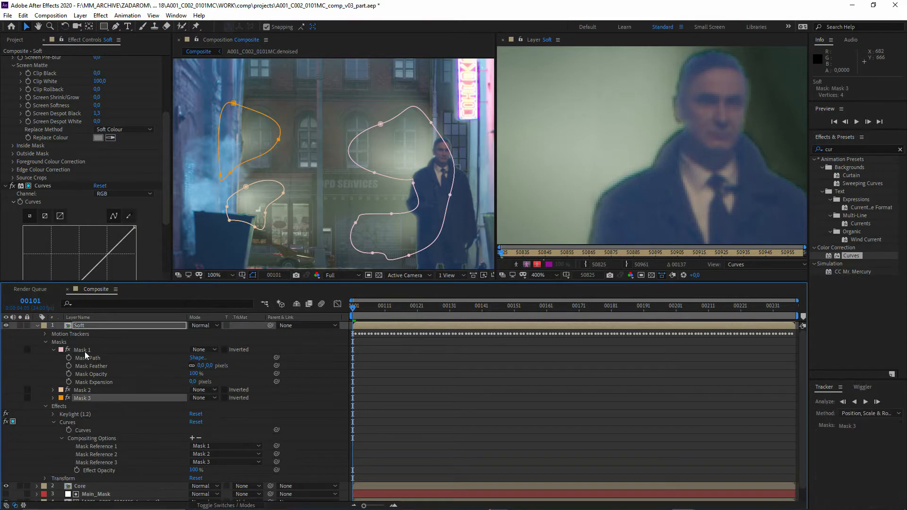
{"action": "left_click", "coordinate": [84, 351], "text": "shift"}
{"action": "left_click", "coordinate": [203, 350]}
{"action": "left_click", "coordinate": [203, 369]}
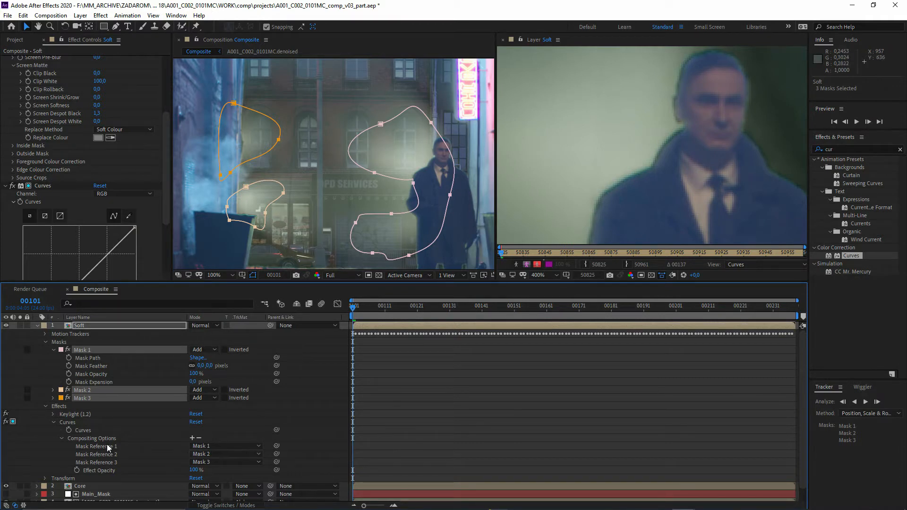
{"action": "left_click_drag", "start_coordinate": [203, 282], "coordinate": [203, 380]}
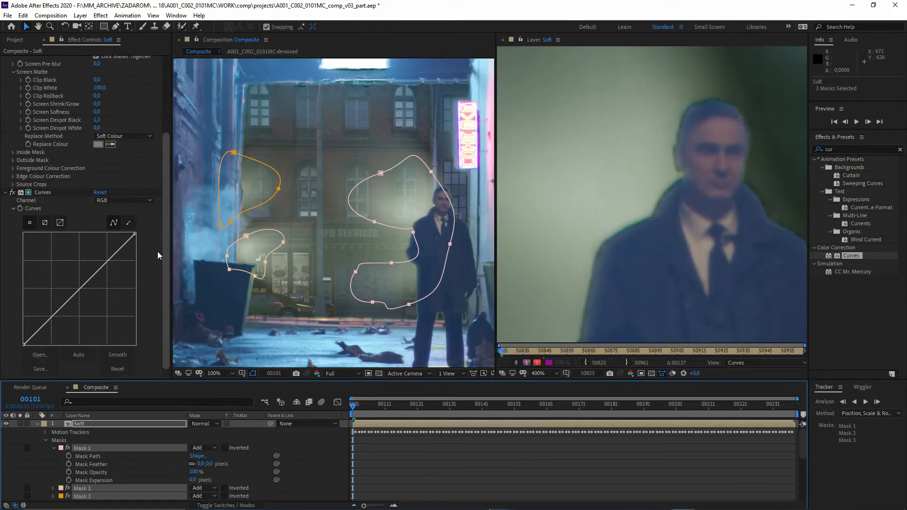
- Undo a trial RGB curve, then in the Alpha channel lower the curve's white end to about half and add a point in the lower quarter
{"action": "left_click_drag", "start_coordinate": [98, 270], "coordinate": [95, 301]}
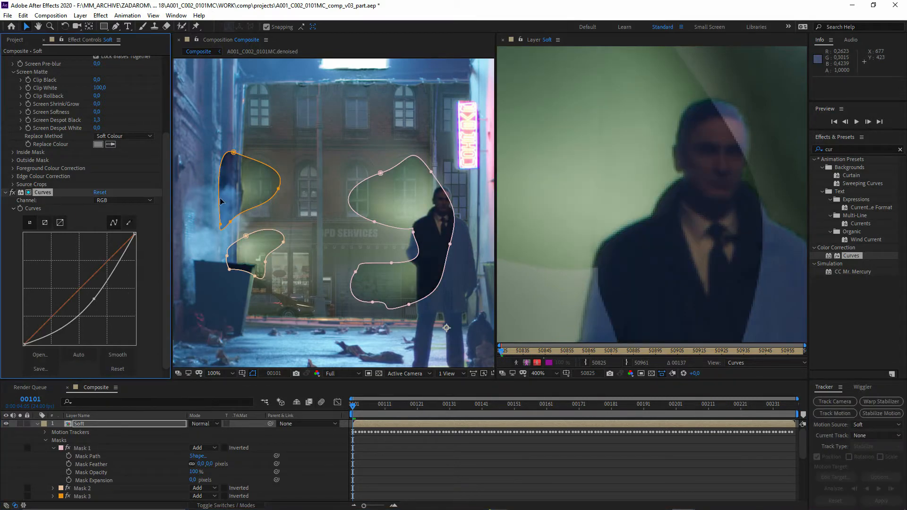
{"action": "key", "text": "ctrl+z"}
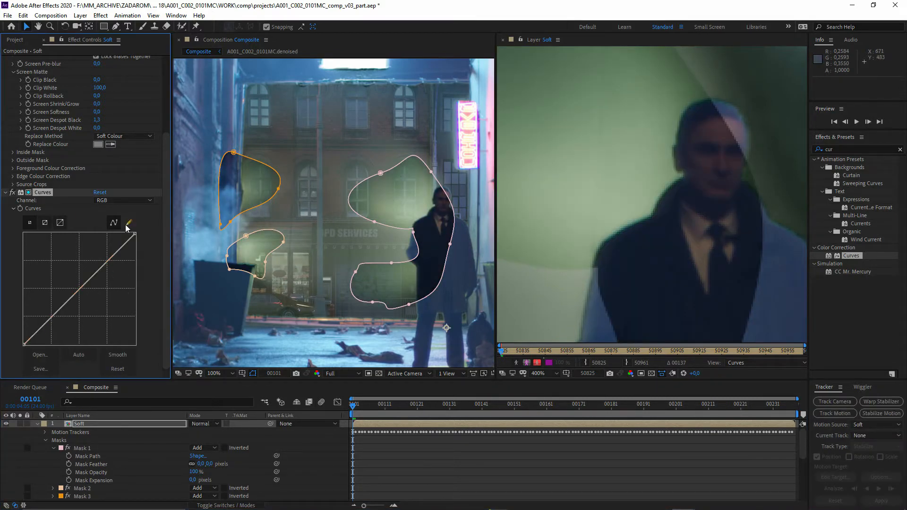
{"action": "left_click", "coordinate": [131, 202]}
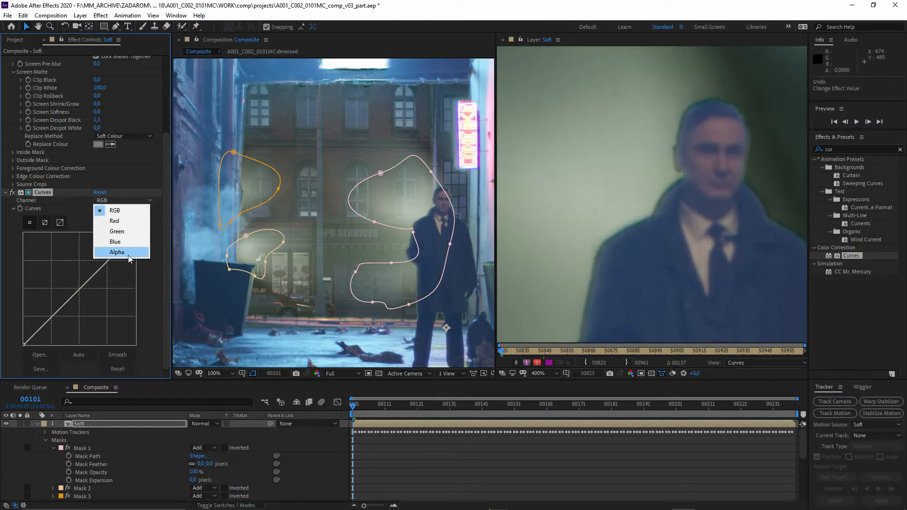
{"action": "left_click", "coordinate": [117, 252]}
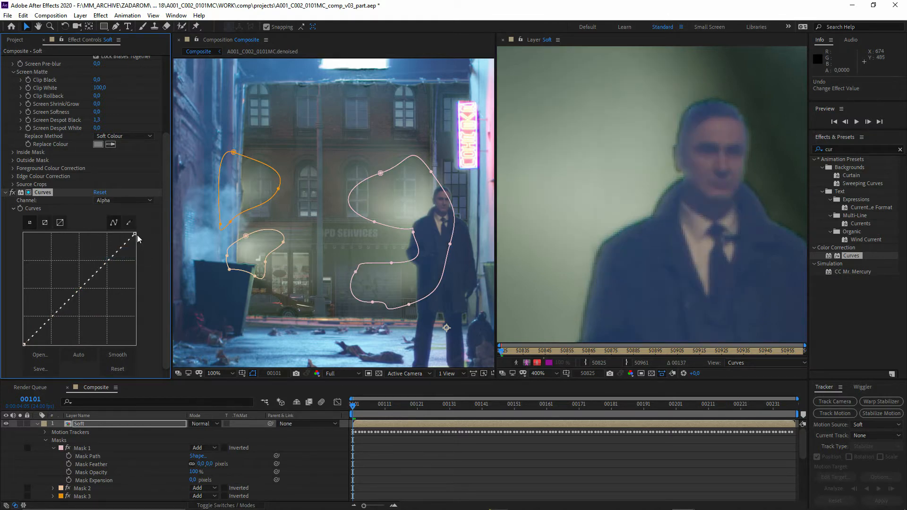
{"action": "left_click_drag", "start_coordinate": [136, 235], "coordinate": [152, 291]}
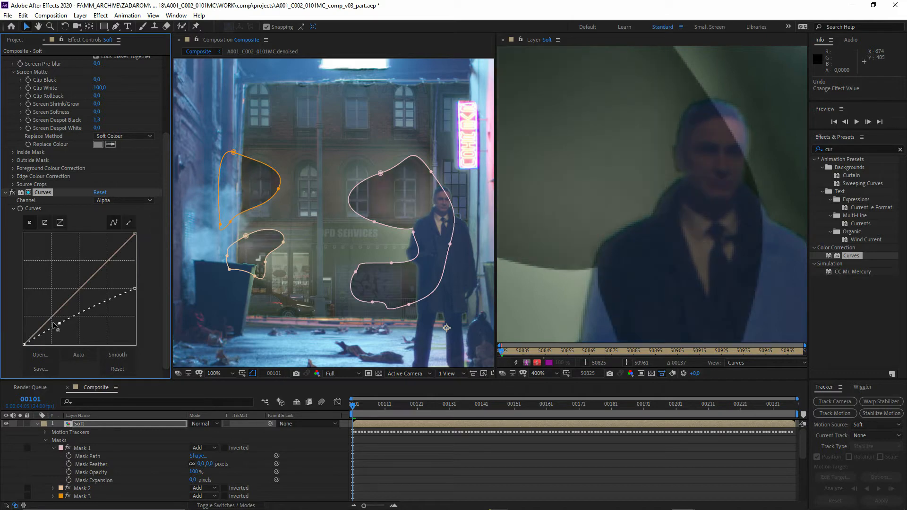
{"action": "left_click_drag", "start_coordinate": [54, 325], "coordinate": [47, 323]}
- Pull out variable feathers on Mask 3 and Mask 2 with the Mask Feather tool, and add an inner and a wide outer feather to Mask 1
{"action": "scroll", "coordinate": [433, 267], "scroll_direction": "up", "scroll_amount": 1}
{"action": "left_click_drag", "start_coordinate": [432, 266], "coordinate": [392, 256]}
{"action": "scroll", "coordinate": [368, 280], "scroll_direction": "down", "scroll_amount": 1}
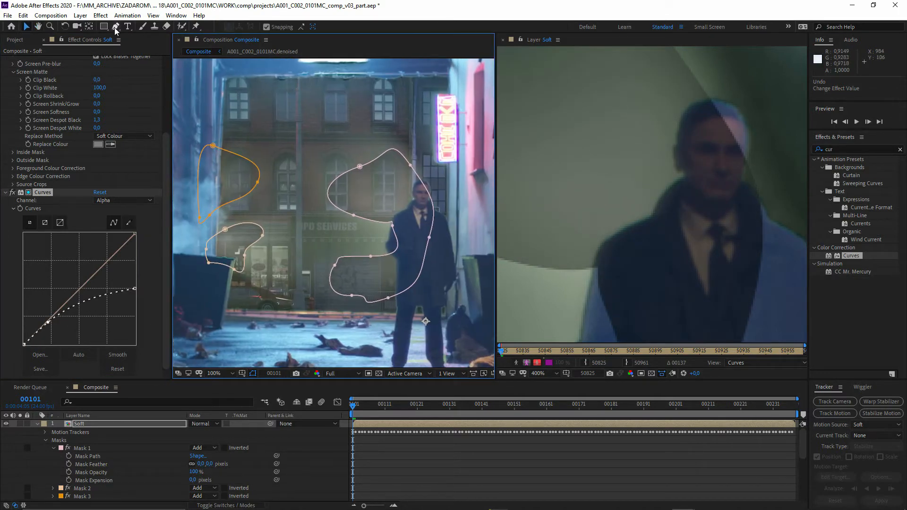
{"action": "left_click_drag", "start_coordinate": [115, 29], "coordinate": [152, 69]}
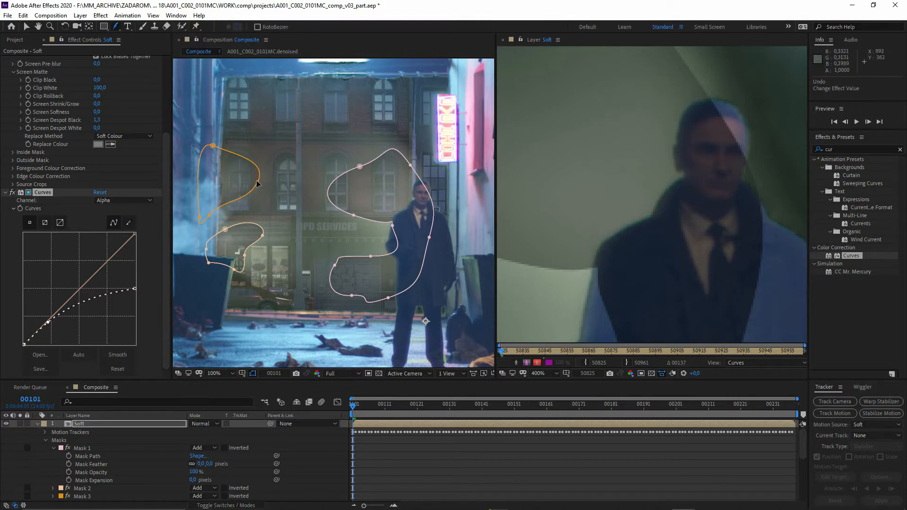
{"action": "left_click_drag", "start_coordinate": [258, 183], "coordinate": [269, 182]}
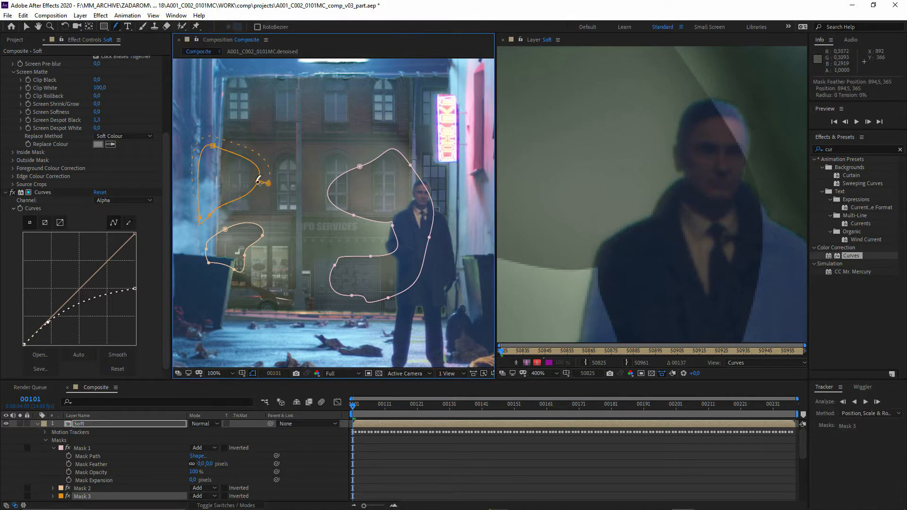
{"action": "left_click", "coordinate": [260, 242]}
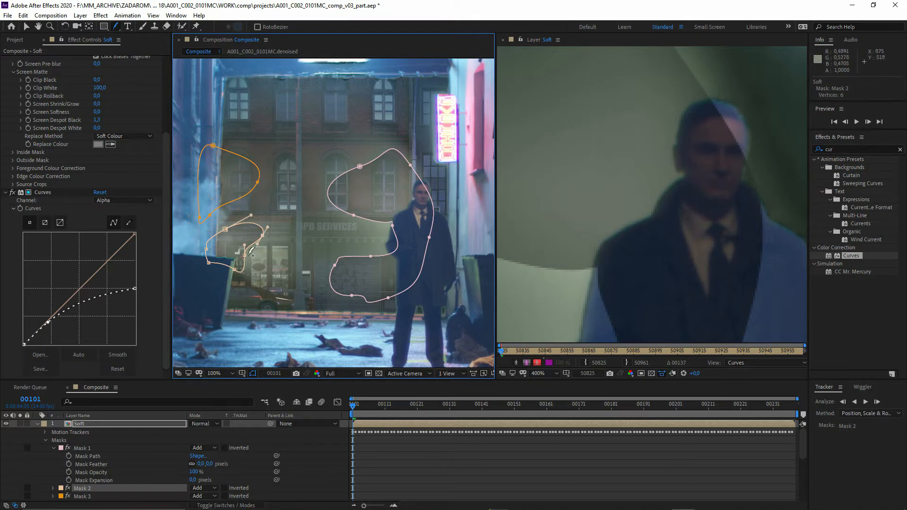
{"action": "left_click_drag", "start_coordinate": [360, 167], "coordinate": [362, 174]}
{"action": "left_click_drag", "start_coordinate": [352, 213], "coordinate": [320, 230]}
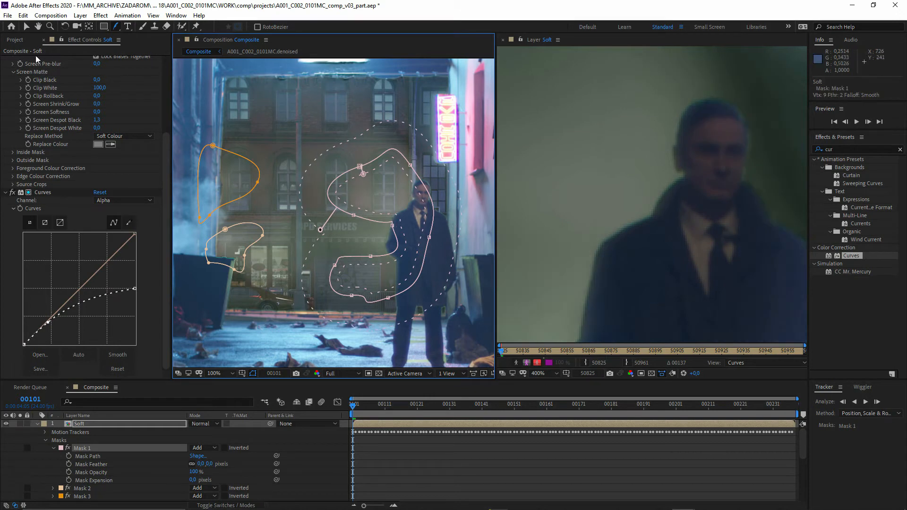
- Move Mask 1's points beside the man's arm with the Selection tool, and pull its inner feather point slightly further in
{"action": "left_click", "coordinate": [27, 26]}
{"action": "left_click_drag", "start_coordinate": [392, 226], "coordinate": [377, 251]}
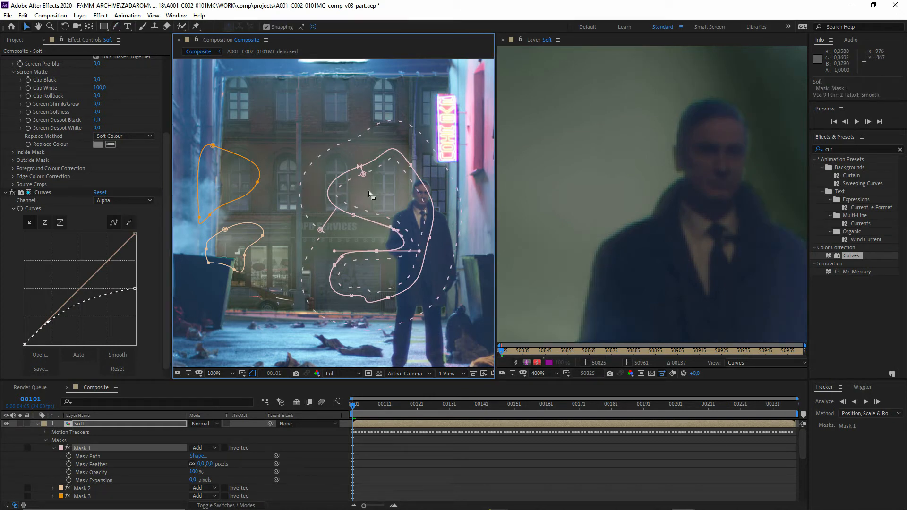
{"action": "left_click_drag", "start_coordinate": [362, 174], "coordinate": [361, 178]}
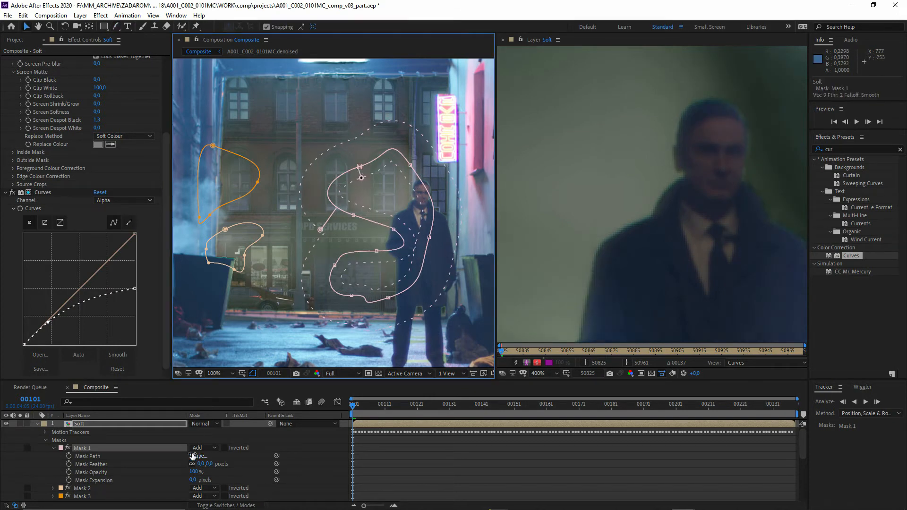
- Select all three Soft layer masks, reveal their feather properties and set Mask Feather to 25 pixels on each
{"action": "left_click", "coordinate": [126, 465]}
{"action": "left_click", "coordinate": [96, 496], "text": "shift"}
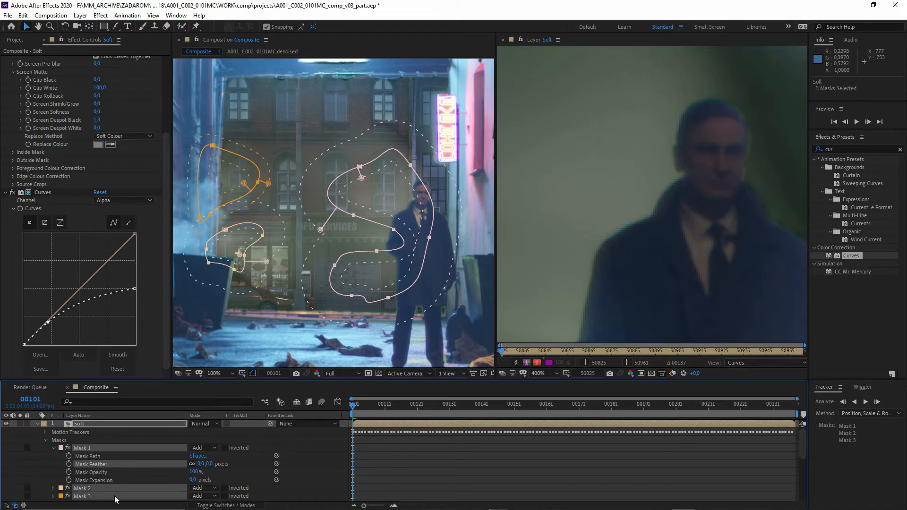
{"action": "key", "text": "f"}
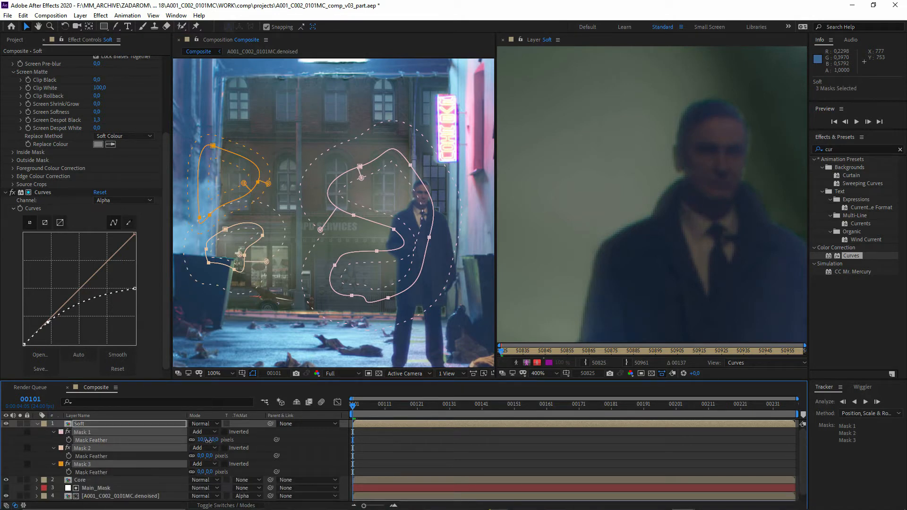
{"action": "mouse_move", "coordinate": [211, 441]}
{"action": "left_mouse_down"}
{"action": "mouse_move", "coordinate": [204, 443]}
{"action": "mouse_move", "coordinate": [211, 441]}
{"action": "left_mouse_up"}
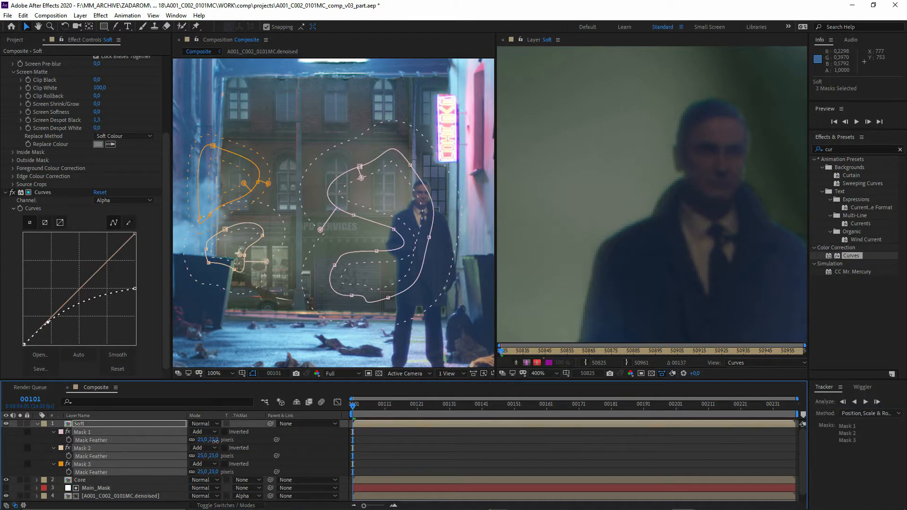
{"action": "left_click", "coordinate": [284, 442]}
- Widen the composition view and shift Mask 1's points around the man's coat slightly outward
{"action": "left_click_drag", "start_coordinate": [377, 218], "coordinate": [383, 243]}
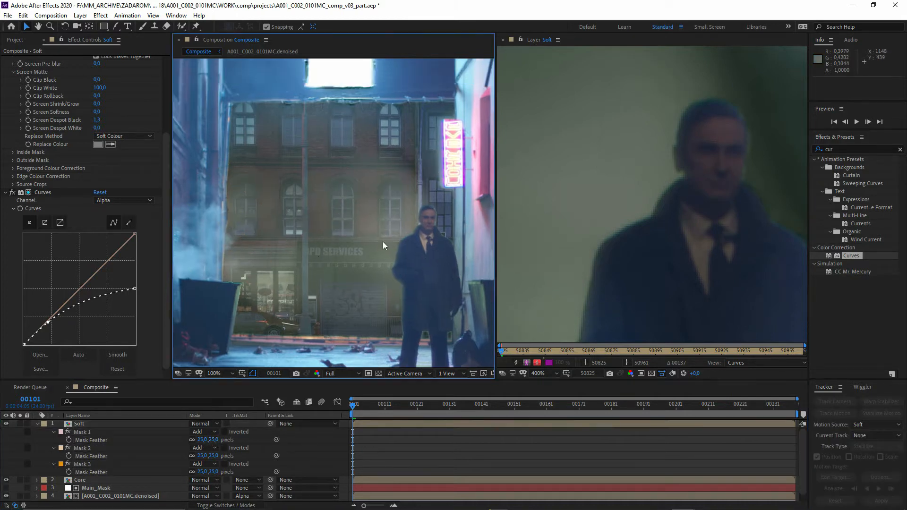
{"action": "scroll", "coordinate": [317, 283], "scroll_direction": "down", "scroll_amount": 2}
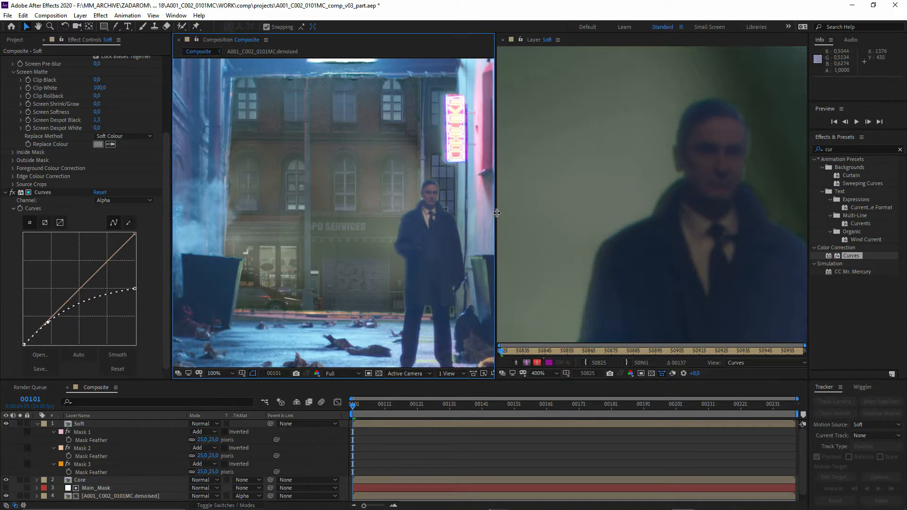
{"action": "left_click_drag", "start_coordinate": [497, 213], "coordinate": [532, 212]}
{"action": "left_click", "coordinate": [81, 472]}
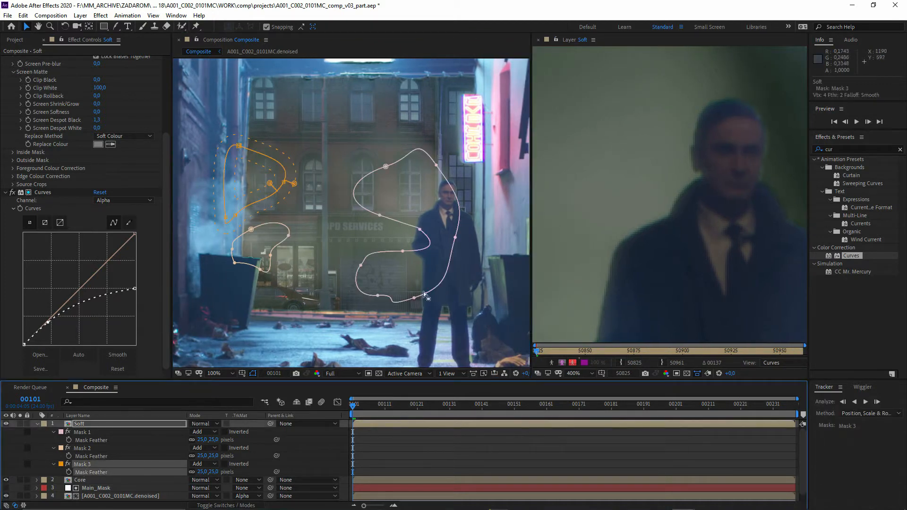
{"action": "left_click_drag", "start_coordinate": [415, 298], "coordinate": [422, 297]}
{"action": "left_click_drag", "start_coordinate": [455, 237], "coordinate": [468, 242]}
{"action": "left_click_drag", "start_coordinate": [402, 252], "coordinate": [392, 252]}
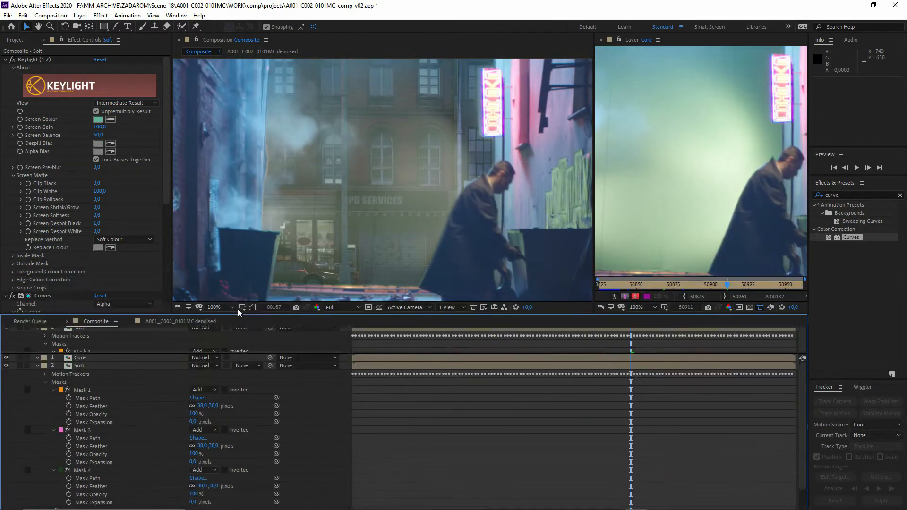
- Set the Mask Opacity of Mask 3 and Mask 4 on the Soft layer to 70%
{"action": "left_click", "coordinate": [81, 429]}
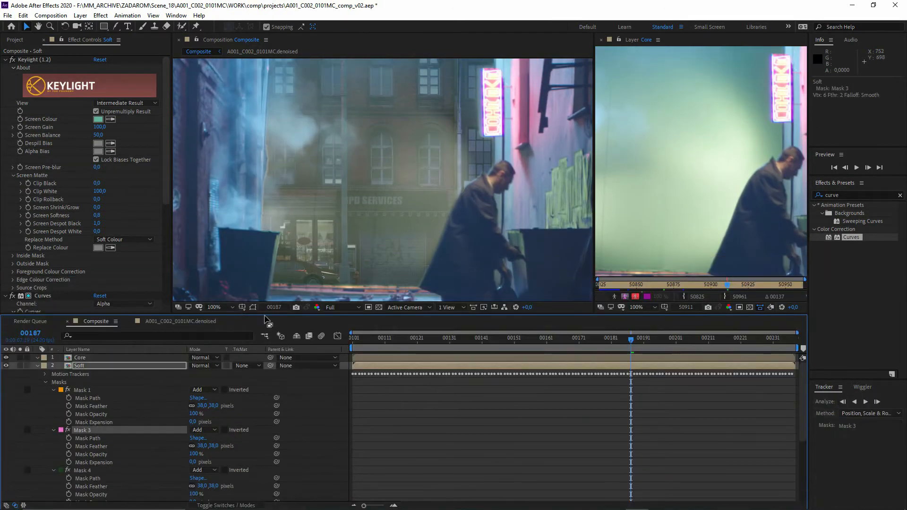
{"action": "left_click", "coordinate": [193, 454]}
{"action": "type", "text": "70"}
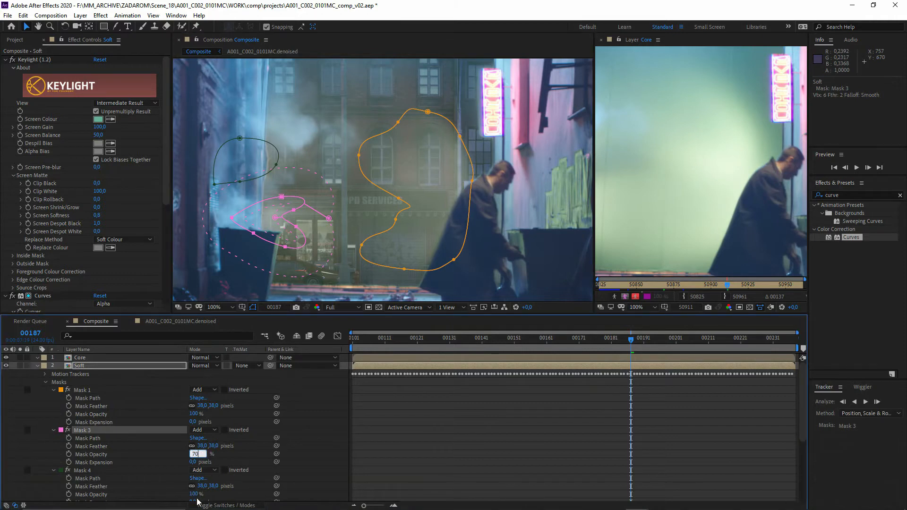
{"action": "key", "text": "Return"}
{"action": "left_click", "coordinate": [197, 463]}
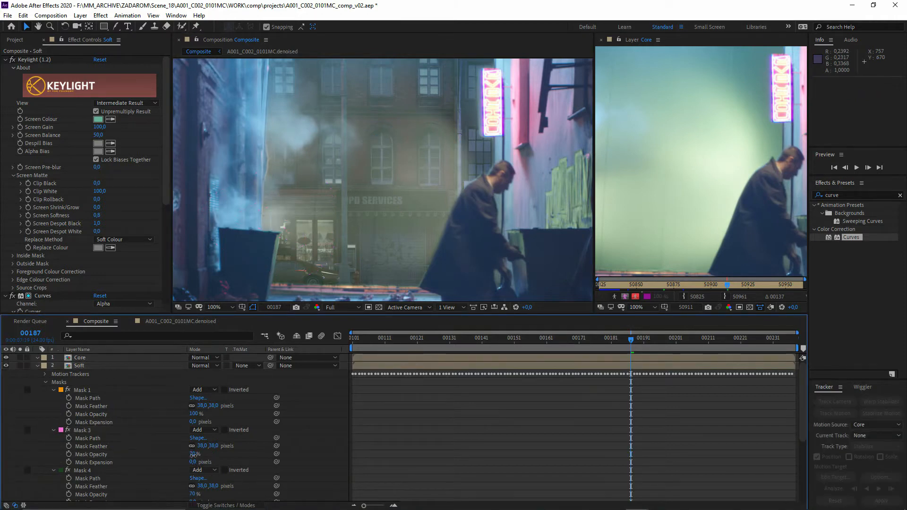
- Set the Mask Opacity of Mask 3 and Mask 4 on the Soft layer to 60%, undoing the accidental expression link
{"action": "type", "text": "60"}
{"action": "left_click", "coordinate": [278, 461]}
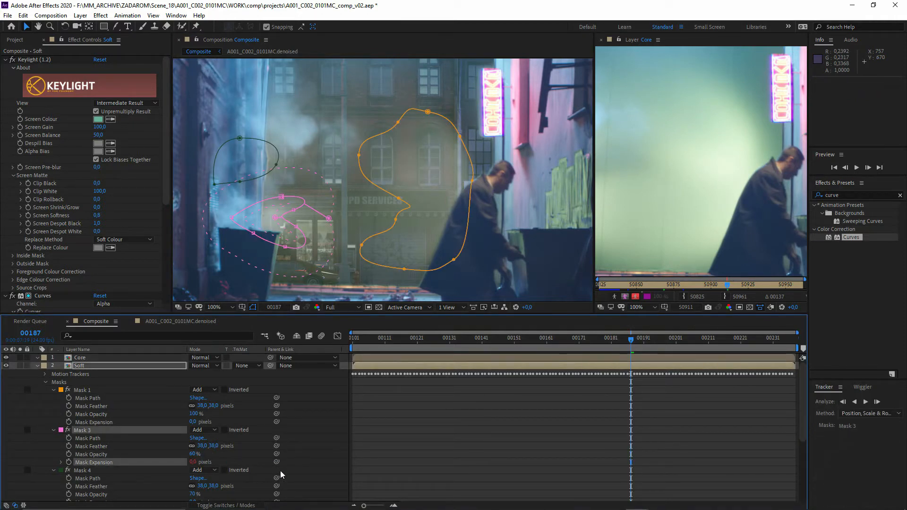
{"action": "key", "text": "ctrl+z"}
{"action": "type", "text": "6"}
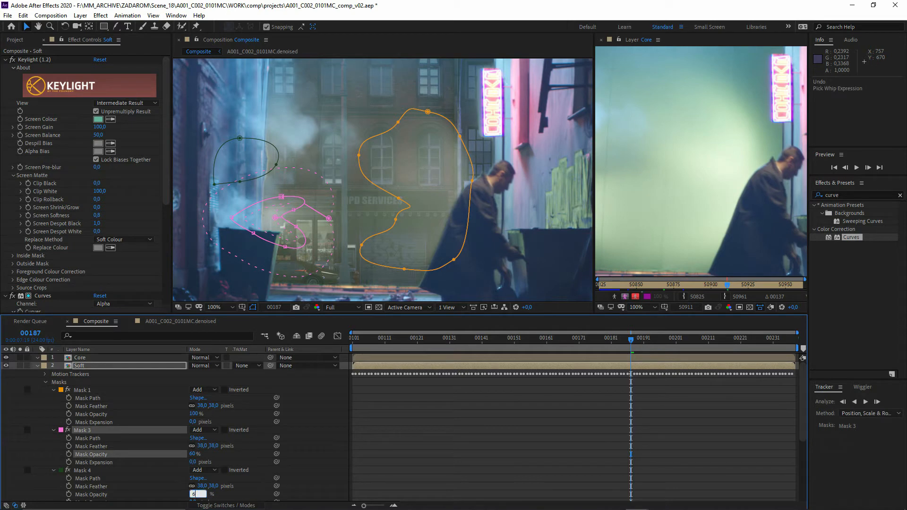
{"action": "type", "text": "0"}
{"action": "left_click", "coordinate": [327, 472]}
- Flatten the Soft layer's Alpha curve by lowering its white end and moving the low control point closer to the origin
{"action": "scroll", "coordinate": [122, 447], "scroll_direction": "down", "scroll_amount": 2}
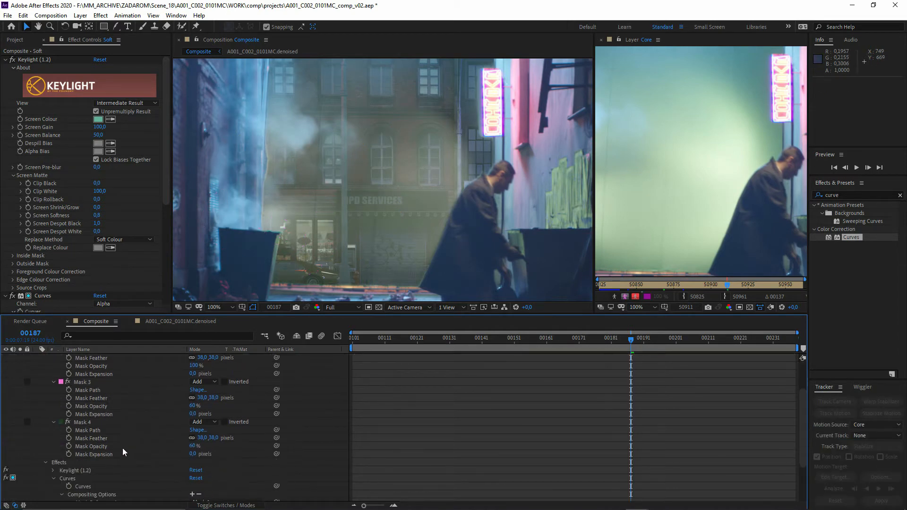
{"action": "scroll", "coordinate": [59, 243], "scroll_direction": "down", "scroll_amount": 5}
{"action": "left_click_drag", "start_coordinate": [66, 240], "coordinate": [43, 265]}
{"action": "left_click_drag", "start_coordinate": [135, 229], "coordinate": [134, 251]}
{"action": "left_click_drag", "start_coordinate": [42, 266], "coordinate": [36, 274]}
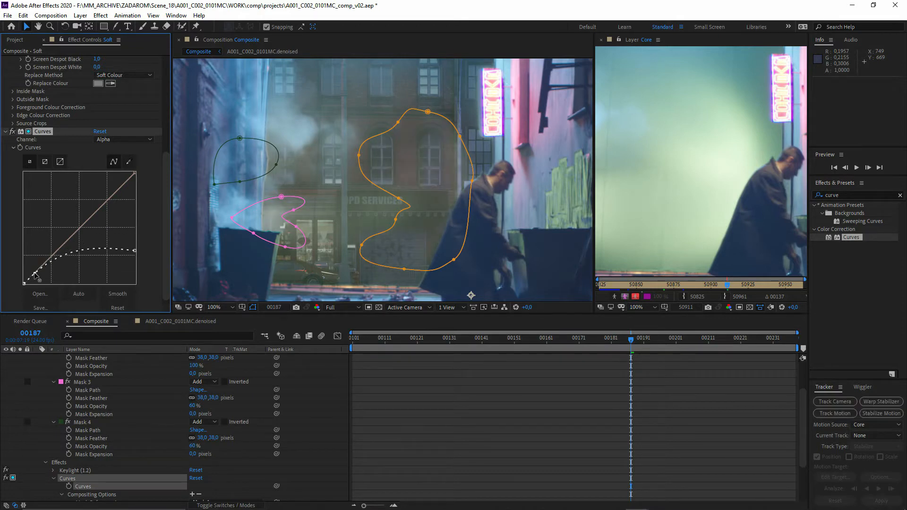
- At frame 208, reshape Mask 1's lower points so it extends over the crouching man, and adjust its feather around him
{"action": "key", "text": "space"}
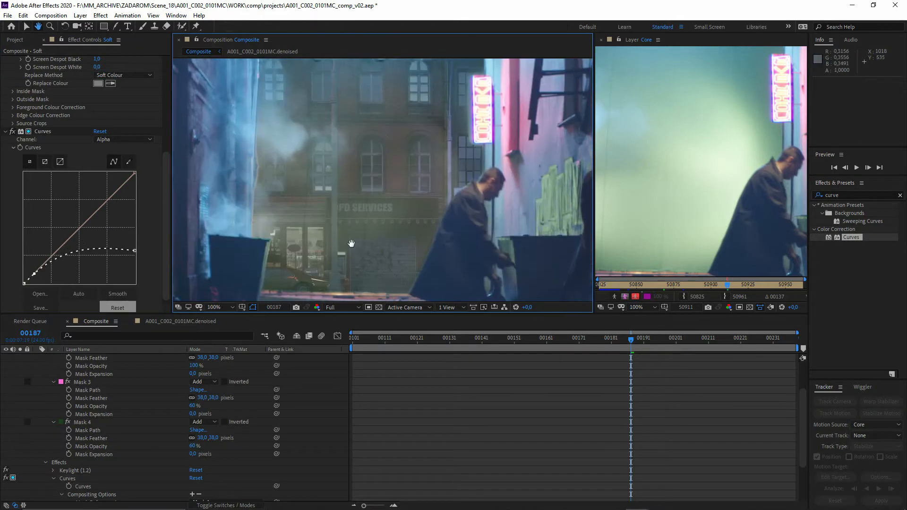
{"action": "scroll", "coordinate": [418, 253], "scroll_direction": "down", "scroll_amount": 1}
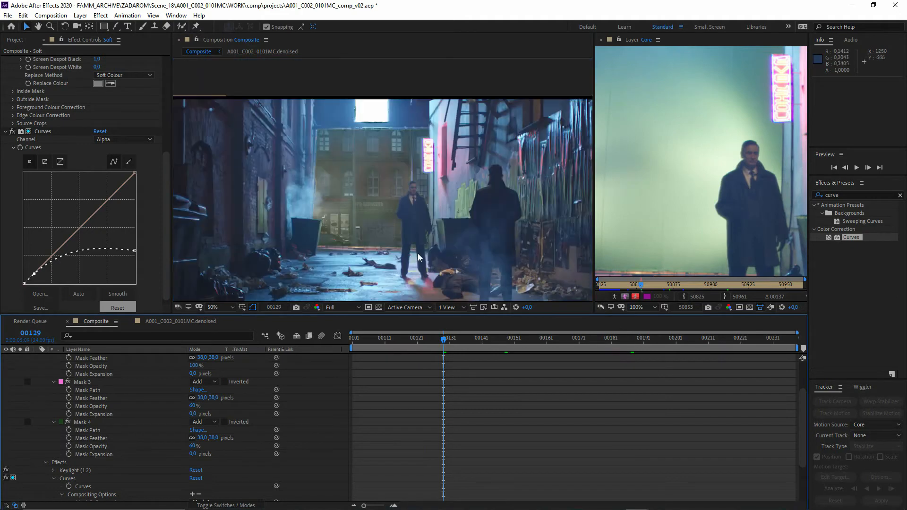
{"action": "scroll", "coordinate": [419, 253], "scroll_direction": "up", "scroll_amount": 1}
{"action": "left_click_drag", "start_coordinate": [412, 261], "coordinate": [405, 229]}
{"action": "left_click", "coordinate": [699, 343]}
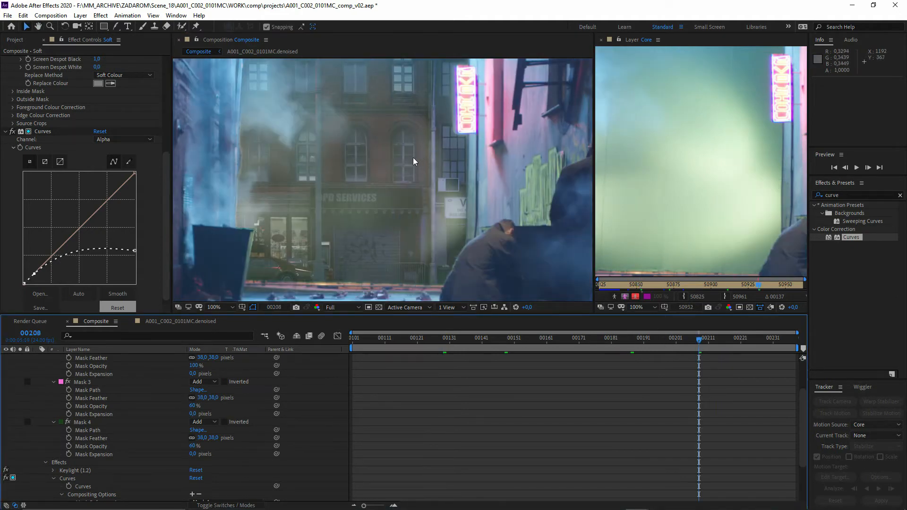
{"action": "left_click_drag", "start_coordinate": [358, 198], "coordinate": [367, 208]}
{"action": "left_click_drag", "start_coordinate": [466, 256], "coordinate": [528, 214]}
{"action": "left_click", "coordinate": [126, 397]}
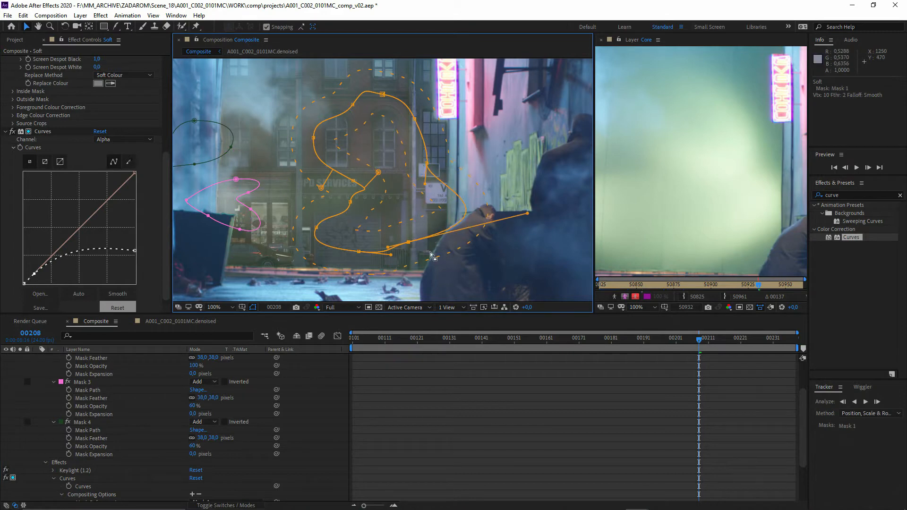
{"action": "left_click_drag", "start_coordinate": [408, 243], "coordinate": [360, 259]}
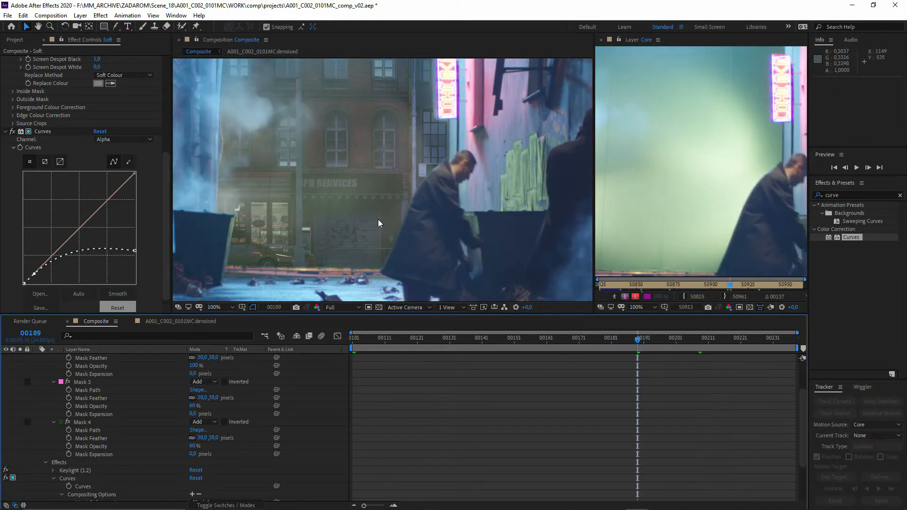
{"action": "left_click_drag", "start_coordinate": [378, 219], "coordinate": [416, 276]}
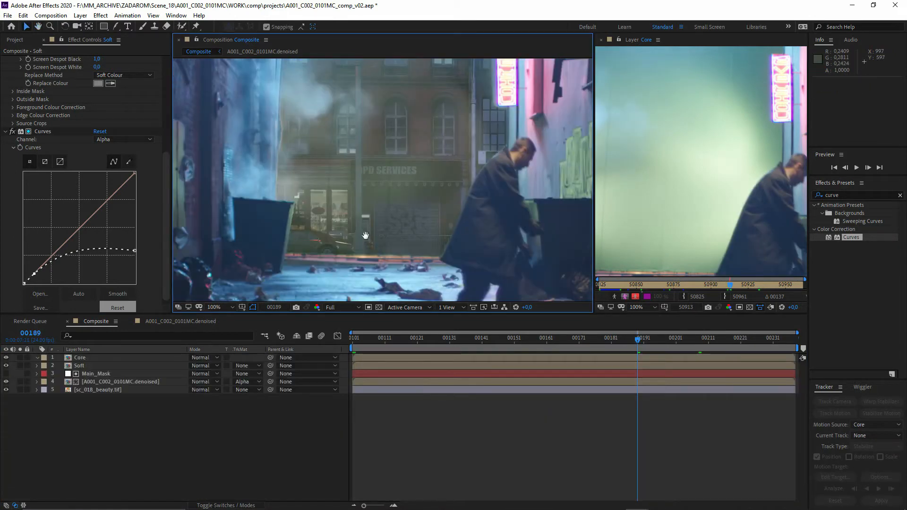
{"action": "left_click_drag", "start_coordinate": [367, 236], "coordinate": [345, 271]}
{"action": "left_click", "coordinate": [113, 415]}
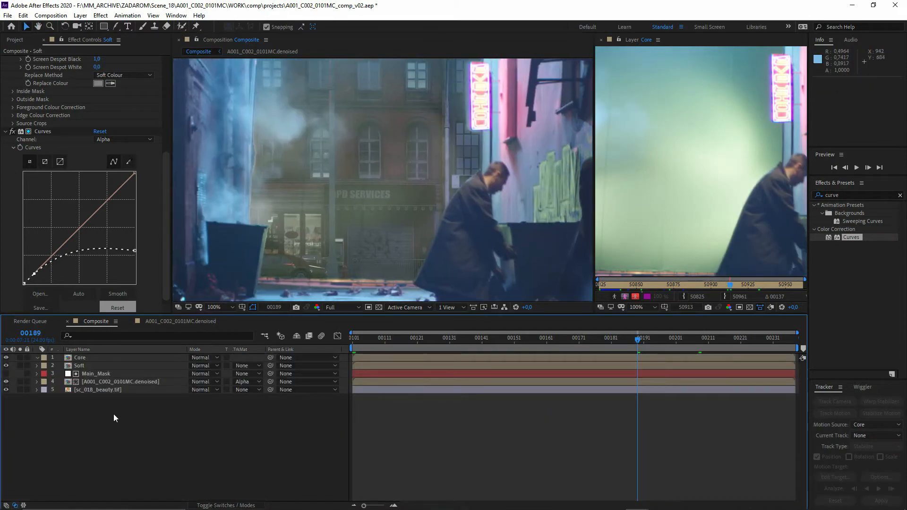
- Examine the keyed storefront and street background closely at frame 189, both without and with the Soft layer's masks displayed
{"action": "scroll", "coordinate": [262, 281], "scroll_direction": "up", "scroll_amount": 1}
{"action": "left_click_drag", "start_coordinate": [265, 280], "coordinate": [278, 211]}
{"action": "key", "text": "v"}
{"action": "scroll", "coordinate": [364, 243], "scroll_direction": "up", "scroll_amount": 2}
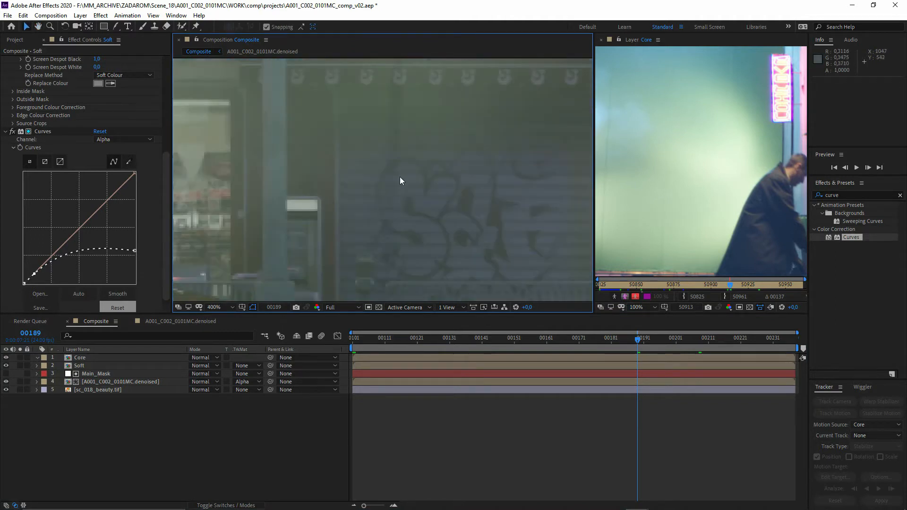
{"action": "left_click_drag", "start_coordinate": [245, 194], "coordinate": [305, 246]}
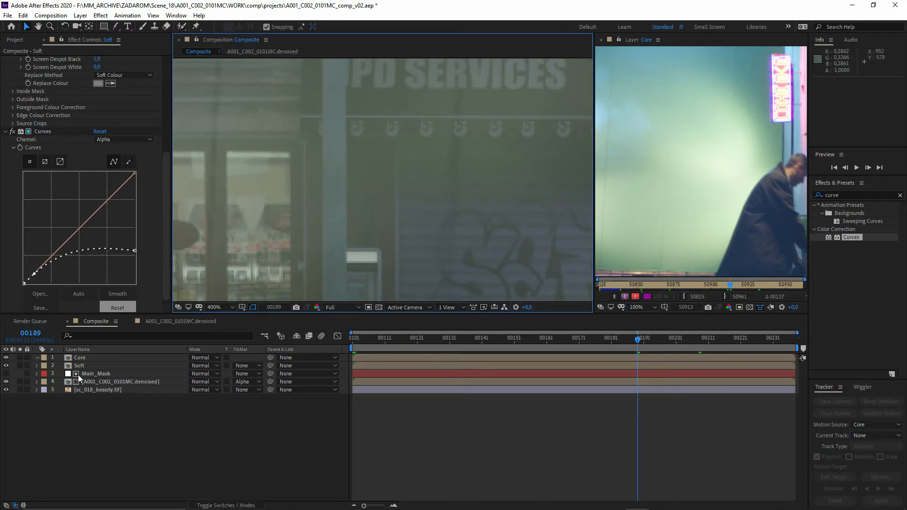
{"action": "scroll", "coordinate": [472, 186], "scroll_direction": "down", "scroll_amount": 2}
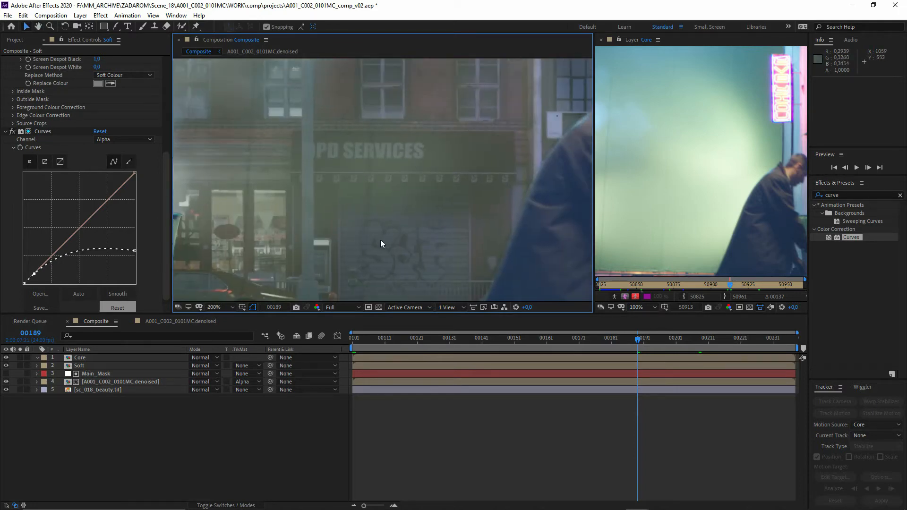
{"action": "left_click", "coordinate": [79, 367]}
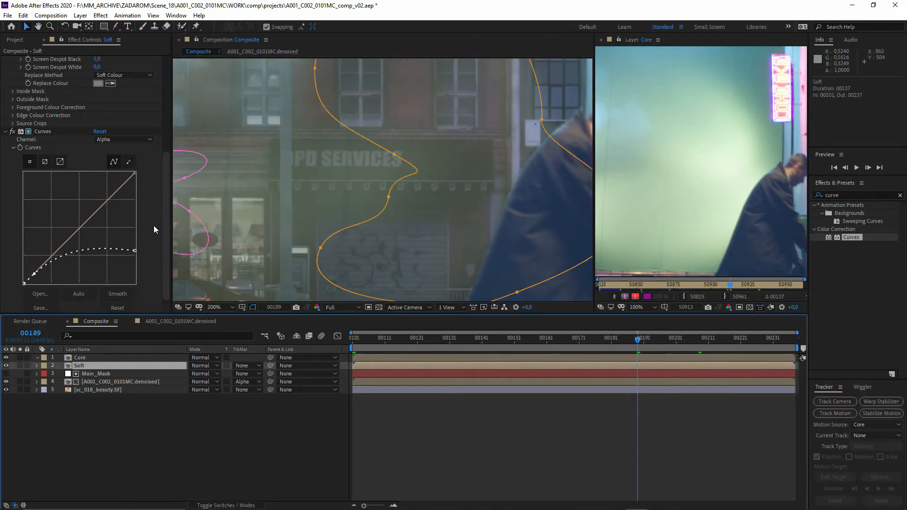
{"action": "left_click_drag", "start_coordinate": [282, 231], "coordinate": [351, 225]}
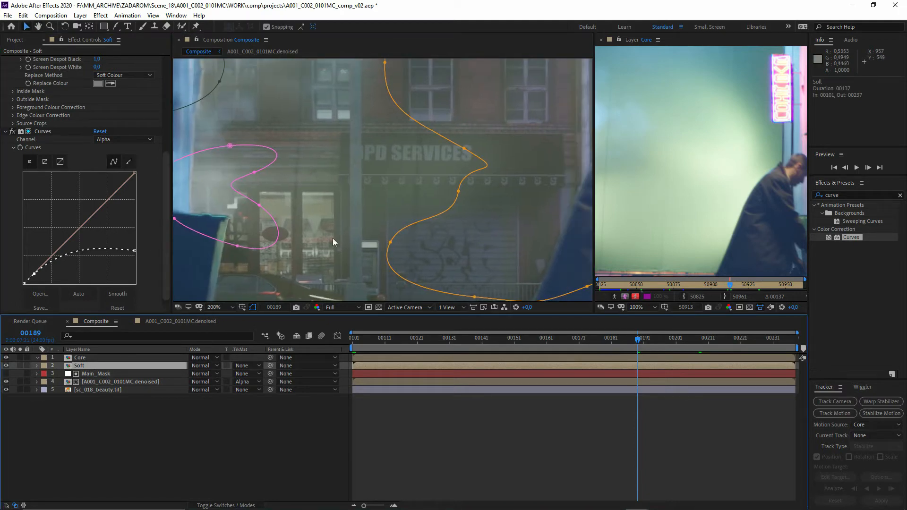
{"action": "scroll", "coordinate": [350, 208], "scroll_direction": "down", "scroll_amount": 2}
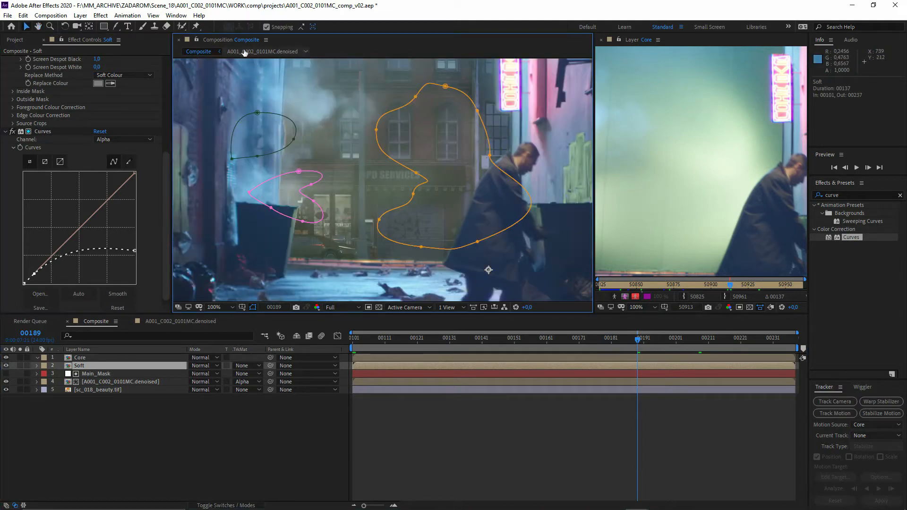
- Solo the Soft layer and draw a narrow vertical Pen tool mask along the green-screen seam between Mask 3 and Mask 1
{"action": "key", "text": "g"}
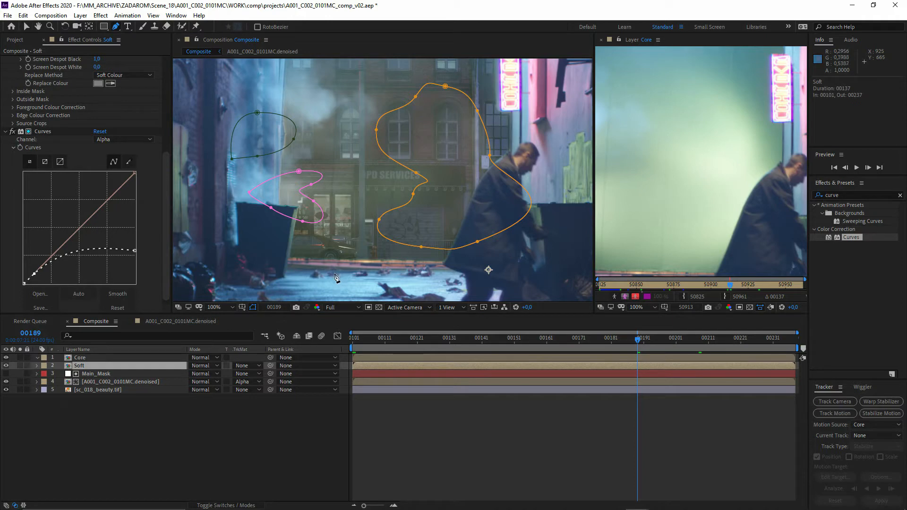
{"action": "left_click", "coordinate": [20, 366]}
{"action": "left_click", "coordinate": [109, 418]}
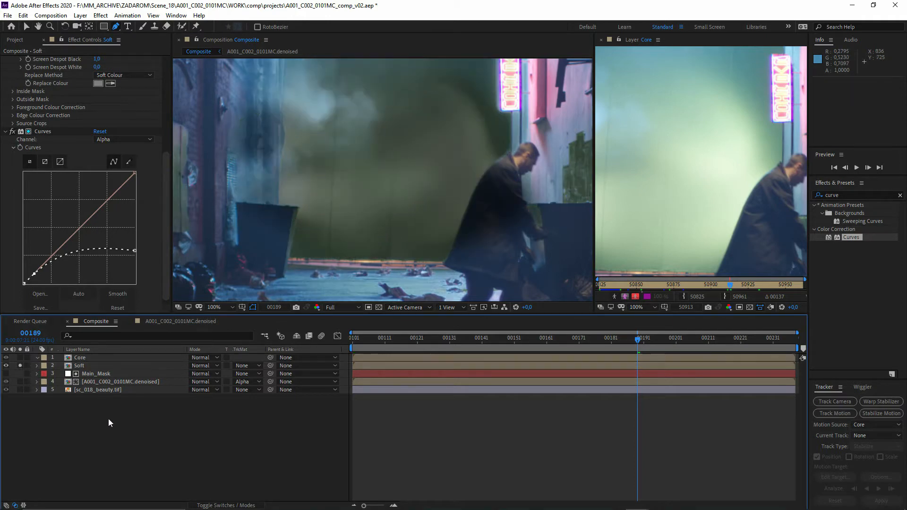
{"action": "left_click", "coordinate": [90, 367]}
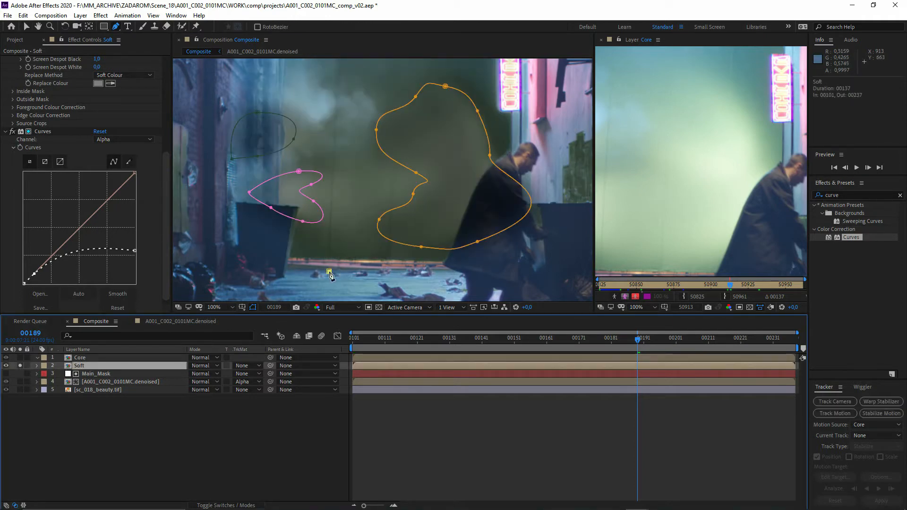
{"action": "left_click_drag", "start_coordinate": [336, 148], "coordinate": [337, 211]}
{"action": "scroll", "coordinate": [337, 211], "scroll_direction": "up", "scroll_amount": 4}
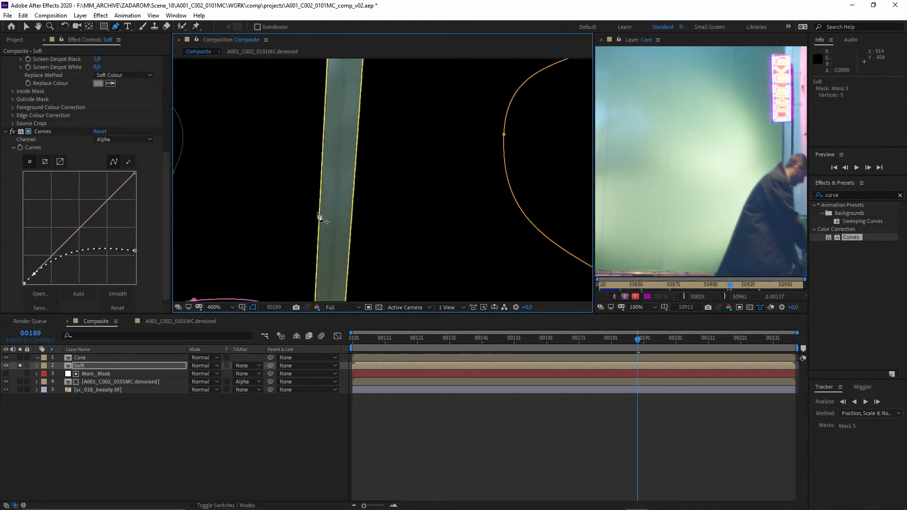
{"action": "scroll", "coordinate": [330, 241], "scroll_direction": "down", "scroll_amount": 4}
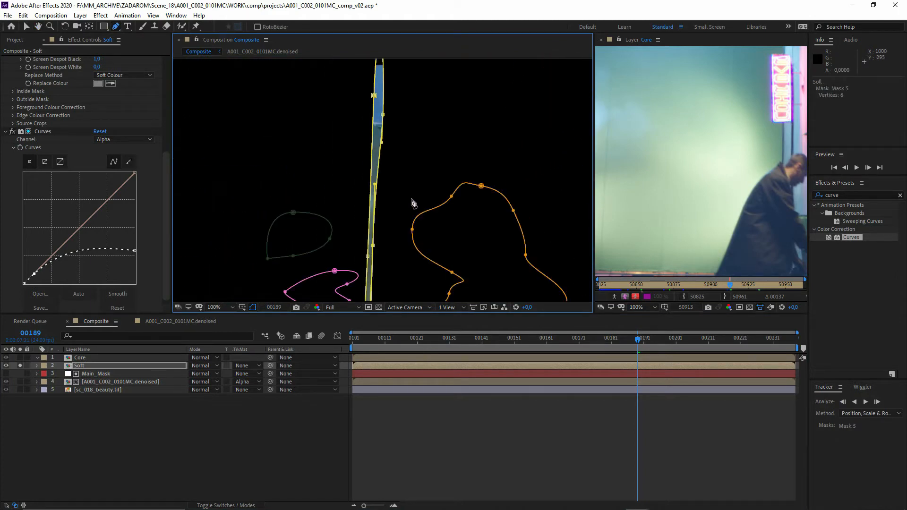
{"action": "left_click", "coordinate": [107, 422]}
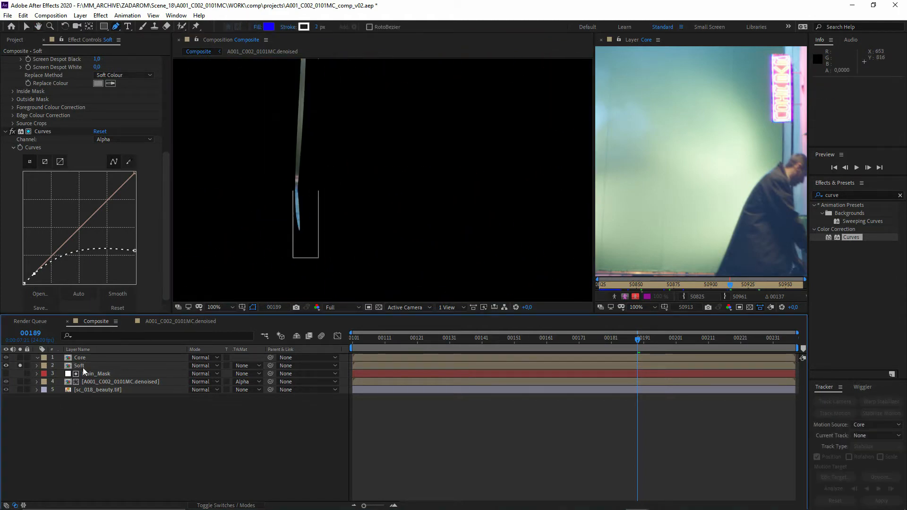
- Set Mask 5's mode to None, and draw a second narrow vertical mask through Mask 1's near side, also with mode None
{"action": "left_click", "coordinate": [82, 368]}
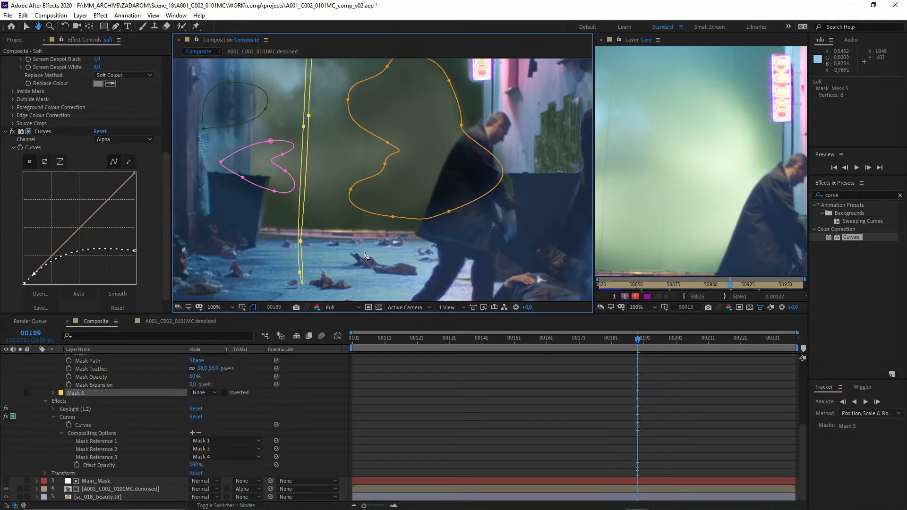
{"action": "key", "text": "g"}
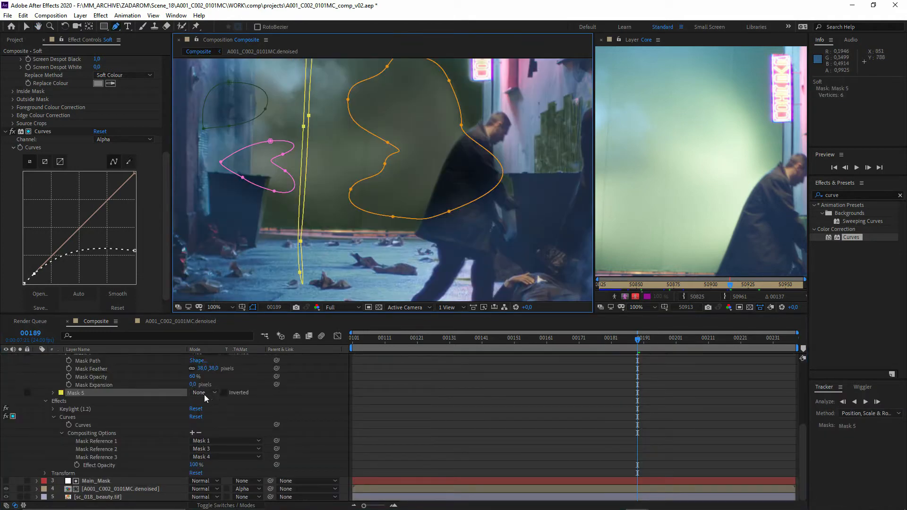
{"action": "left_click_drag", "start_coordinate": [356, 173], "coordinate": [348, 312]}
{"action": "left_click", "coordinate": [368, 86]}
{"action": "left_click", "coordinate": [207, 401]}
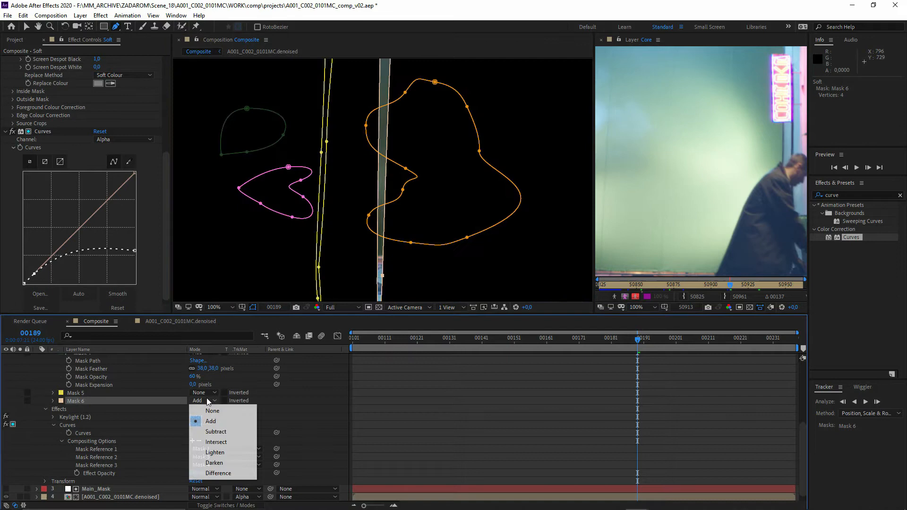
{"action": "left_click", "coordinate": [212, 411]}
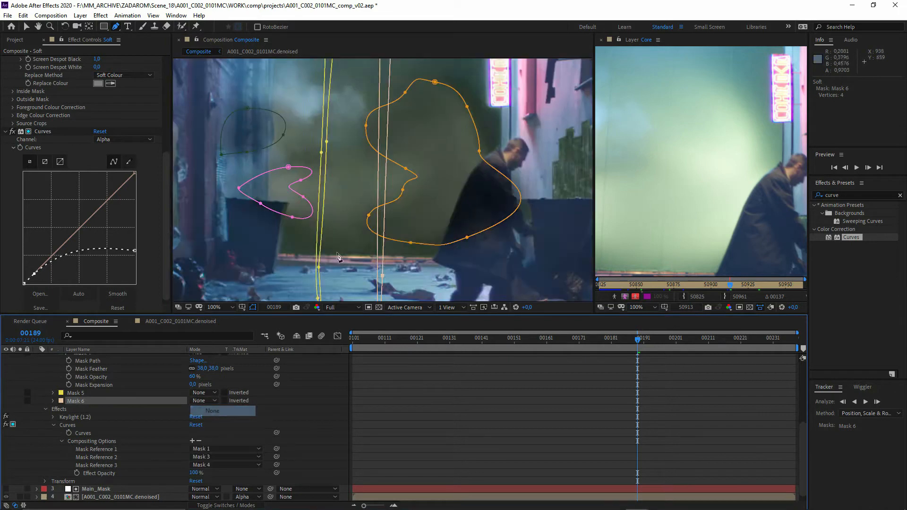
- Draw a third narrow vertical mask on the Soft layer between the second seam mask and the neon sign
{"action": "left_click_drag", "start_coordinate": [373, 94], "coordinate": [340, 263]}
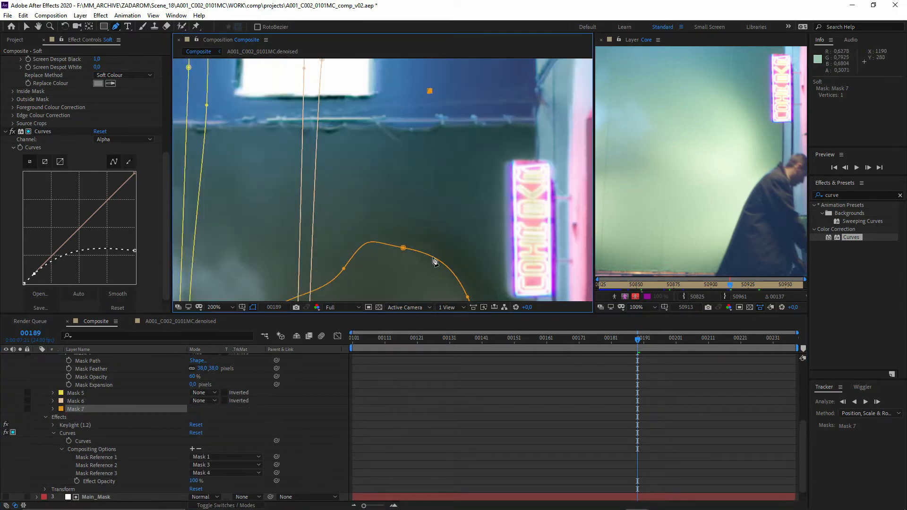
{"action": "left_click_drag", "start_coordinate": [430, 271], "coordinate": [441, 58]}
{"action": "left_click", "coordinate": [430, 81]}
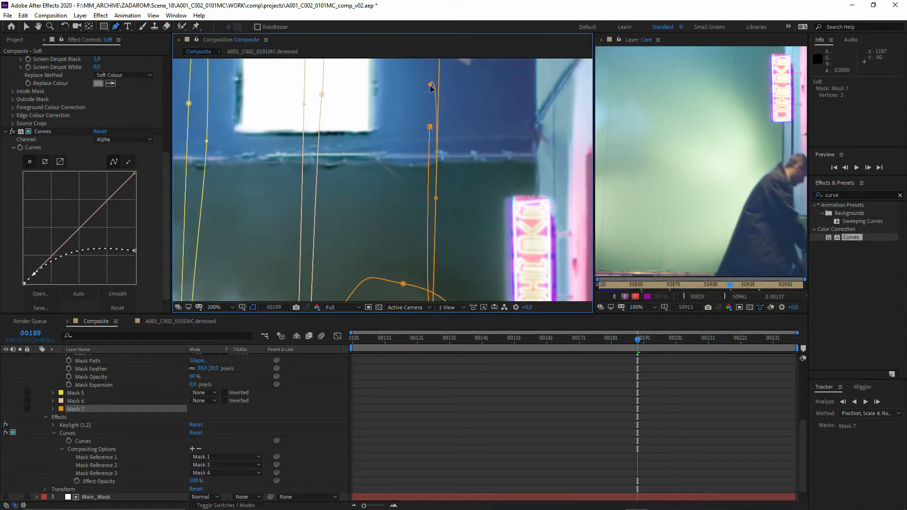
{"action": "left_click", "coordinate": [430, 127]}
- Select Mask 5 and Mask 6 together and set their mask mode to Add
{"action": "left_click", "coordinate": [129, 394]}
{"action": "left_click", "coordinate": [137, 401], "text": "shift"}
{"action": "left_click", "coordinate": [204, 401]}
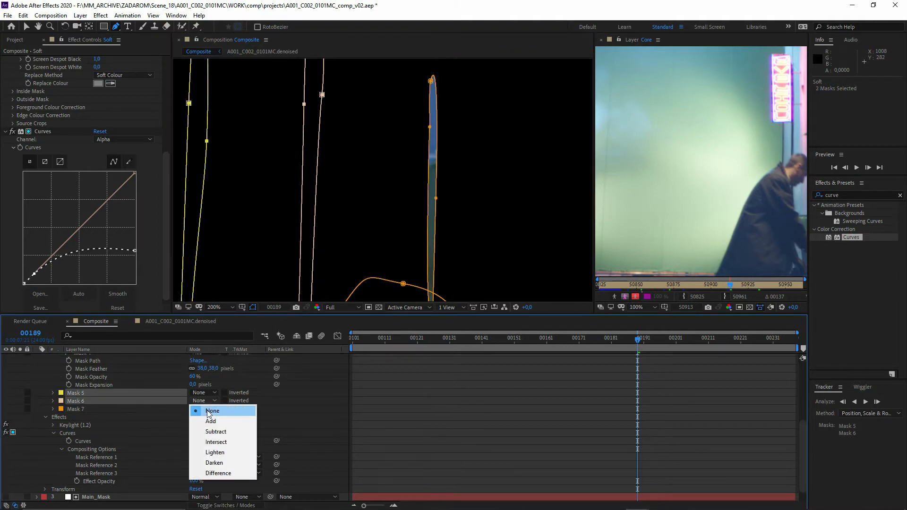
{"action": "left_click", "coordinate": [203, 411]}
{"action": "left_click", "coordinate": [203, 400]}
{"action": "left_click", "coordinate": [203, 421]}
- Find the Fast Box Blur effect and apply it to the Soft layer
{"action": "left_click", "coordinate": [836, 195]}
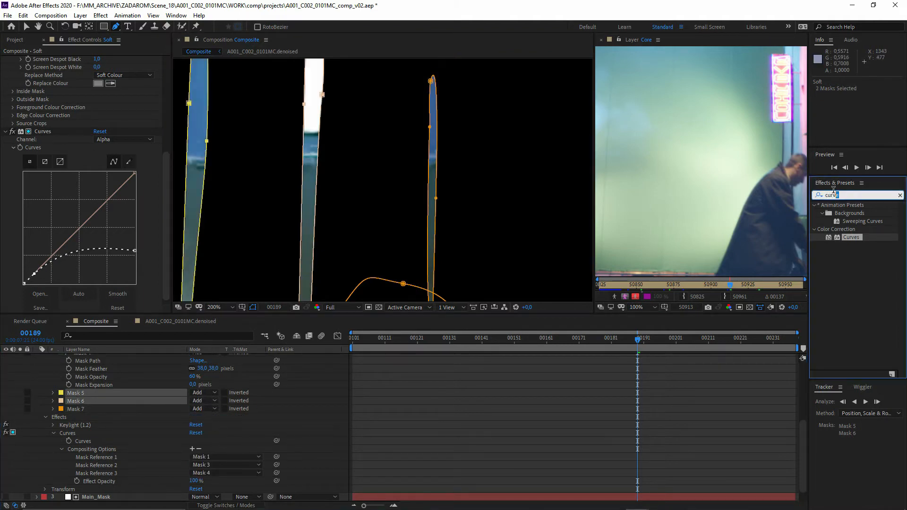
{"action": "type", "text": "fast"}
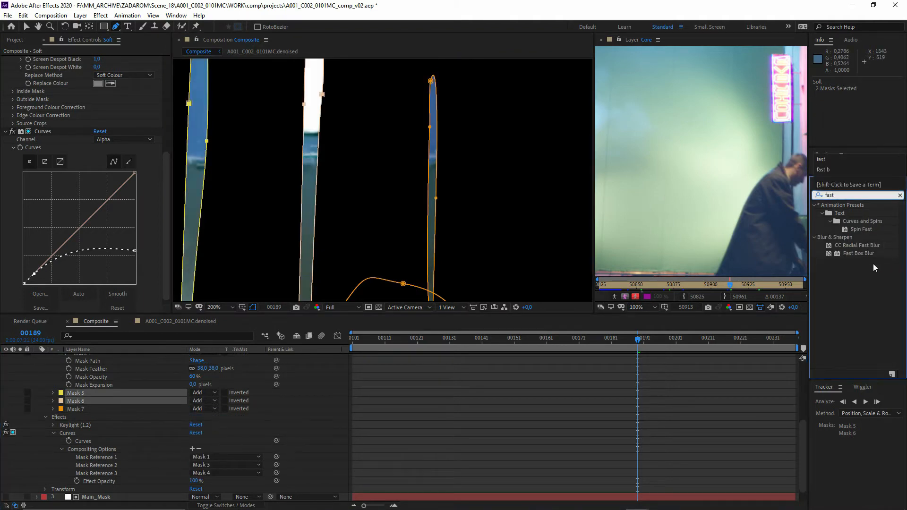
{"action": "left_click_drag", "start_coordinate": [860, 254], "coordinate": [101, 465]}
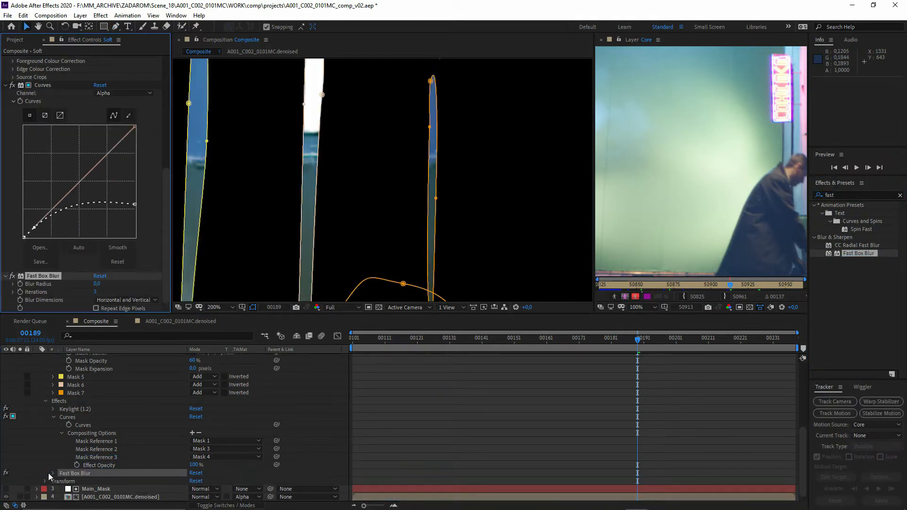
- Limit the Fast Box Blur to the seam masks by adding three mask references set to Mask 5, Mask 6 and Mask 7
{"action": "left_click", "coordinate": [51, 474]}
{"action": "left_click", "coordinate": [192, 498]}
{"action": "scroll", "coordinate": [241, 491], "scroll_direction": "down", "scroll_amount": 1}
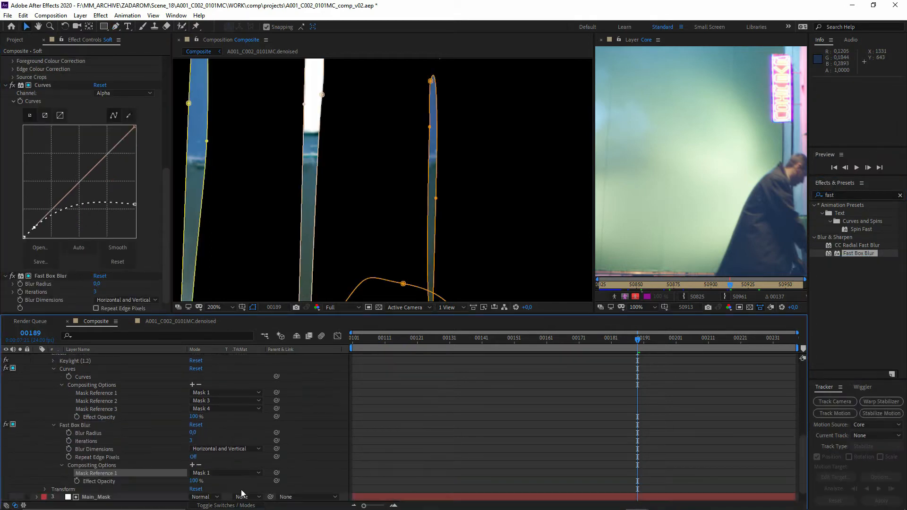
{"action": "left_click", "coordinate": [195, 473]}
{"action": "left_click", "coordinate": [203, 450]}
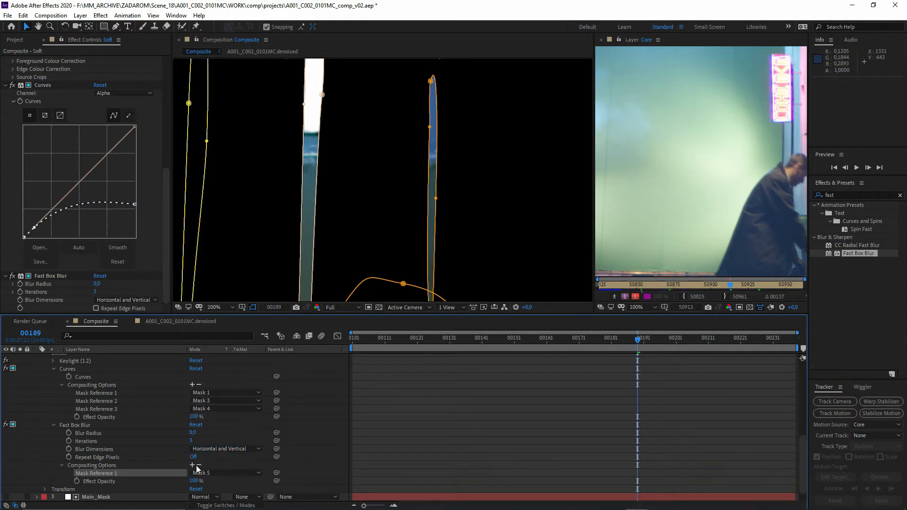
{"action": "left_click", "coordinate": [192, 465]}
{"action": "left_click", "coordinate": [192, 465]}
{"action": "left_click", "coordinate": [330, 442]}
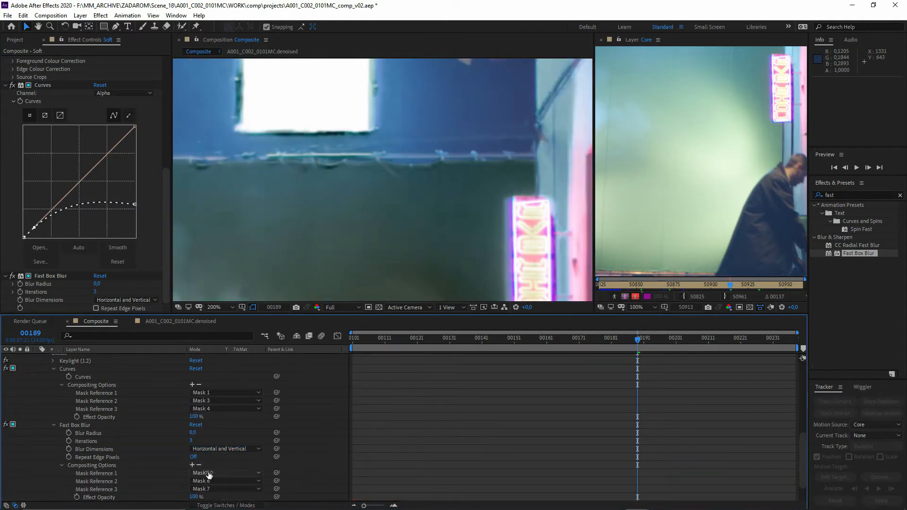
- Turn off the Soft layer's solo and set the Fast Box Blur radius to 1
{"action": "left_click_drag", "start_coordinate": [232, 159], "coordinate": [369, 214]}
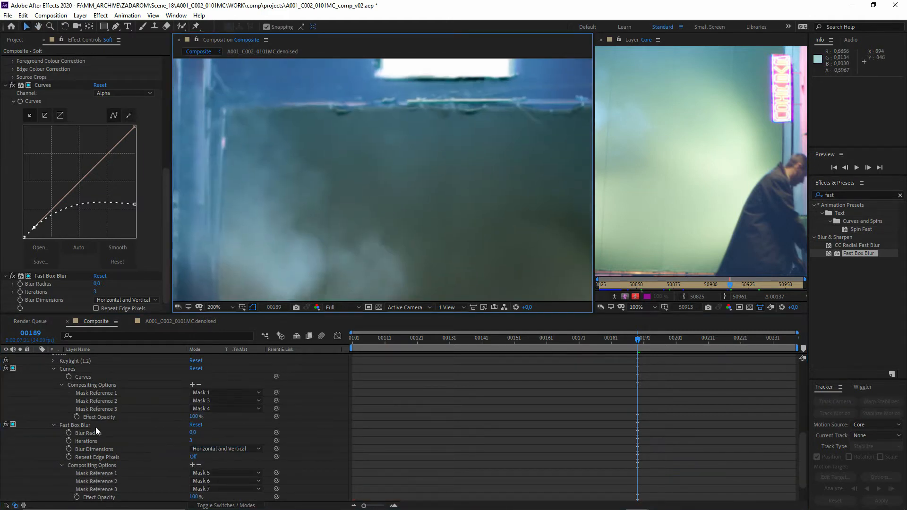
{"action": "scroll", "coordinate": [20, 406], "scroll_direction": "up", "scroll_amount": 6}
{"action": "scroll", "coordinate": [35, 386], "scroll_direction": "up", "scroll_amount": 3}
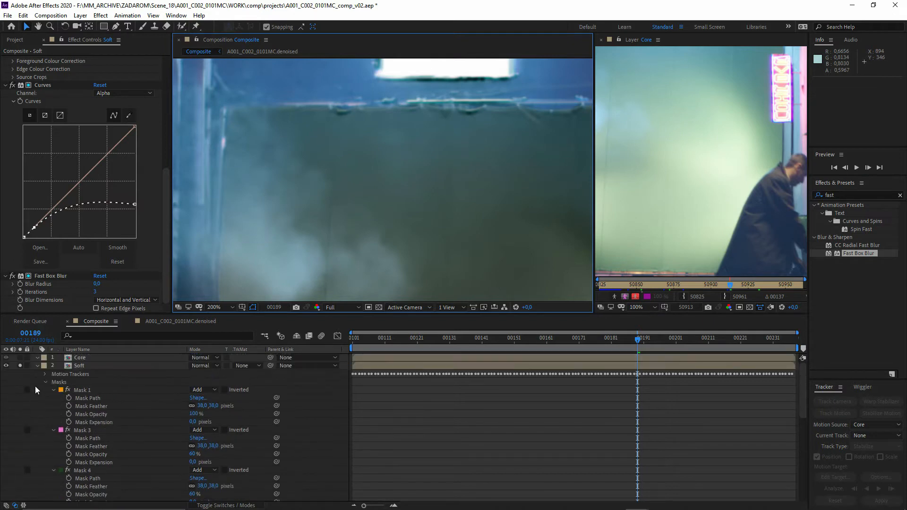
{"action": "left_click", "coordinate": [20, 365]}
{"action": "scroll", "coordinate": [112, 429], "scroll_direction": "down", "scroll_amount": 8}
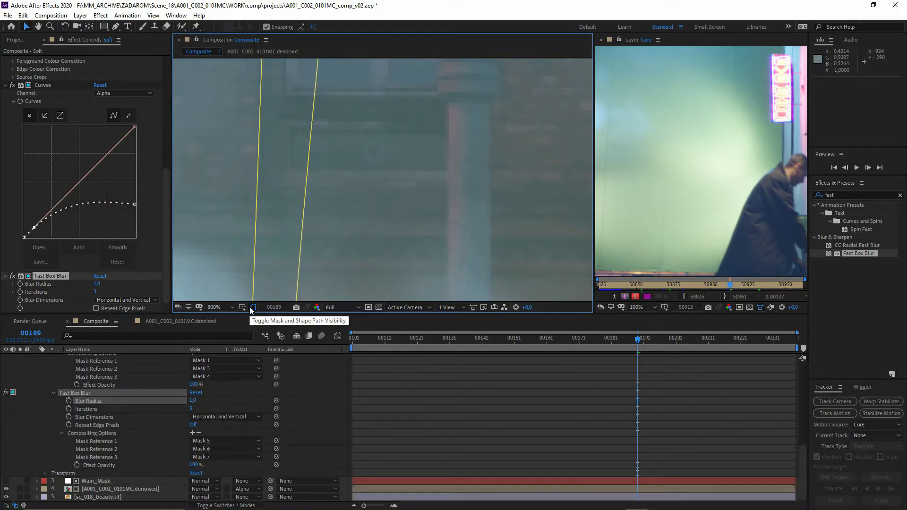
- Hide the mask path outlines in the composition view and set the Soft layer's Fast Box Blur radius to 3
{"action": "left_click", "coordinate": [253, 307]}
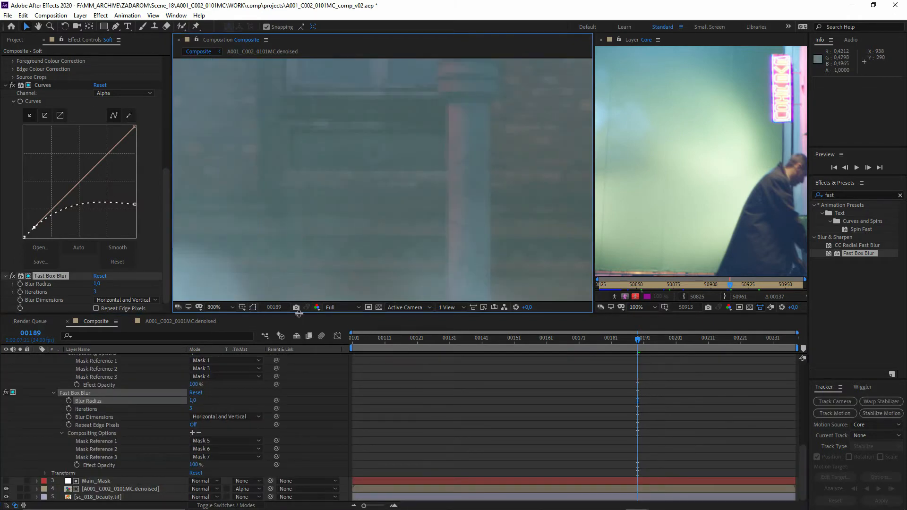
{"action": "scroll", "coordinate": [325, 194], "scroll_direction": "down", "scroll_amount": 3}
{"action": "scroll", "coordinate": [325, 194], "scroll_direction": "down", "scroll_amount": 2}
{"action": "scroll", "coordinate": [336, 267], "scroll_direction": "down", "scroll_amount": 2}
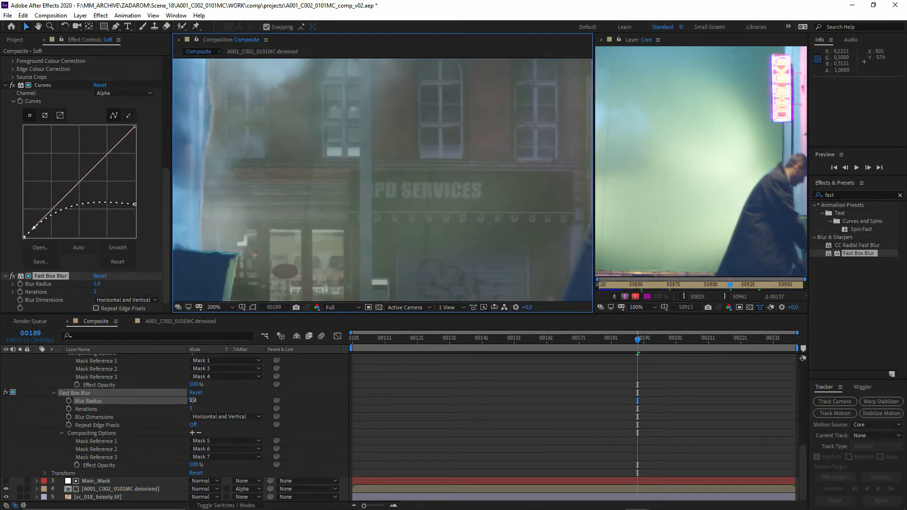
{"action": "left_click", "coordinate": [193, 401]}
{"action": "type", "text": "3"}
{"action": "key", "text": "Return"}
- Set the feather of the Soft layer's Mask 5, Mask 6 and Mask 7 to 5 pixels and slightly increase their mask expansion
{"action": "left_click_drag", "start_coordinate": [330, 172], "coordinate": [361, 306]}
{"action": "scroll", "coordinate": [314, 218], "scroll_direction": "down", "scroll_amount": 2}
{"action": "scroll", "coordinate": [193, 470], "scroll_direction": "up", "scroll_amount": 3}
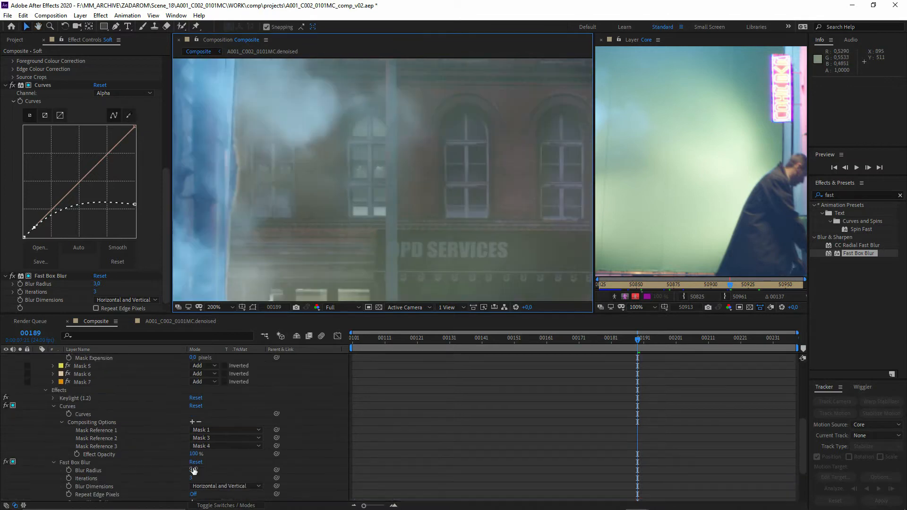
{"action": "left_click_drag", "start_coordinate": [357, 203], "coordinate": [328, 219]}
{"action": "scroll", "coordinate": [66, 451], "scroll_direction": "up", "scroll_amount": 2}
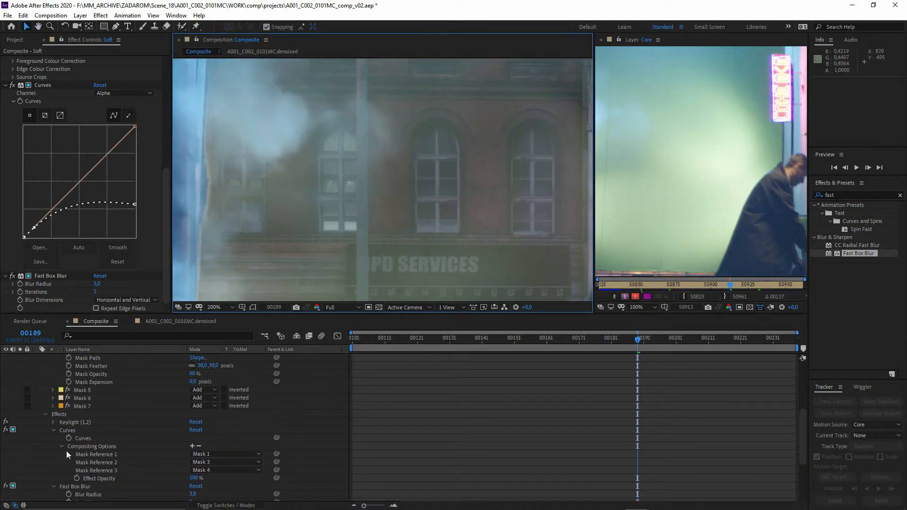
{"action": "left_click", "coordinate": [83, 407]}
{"action": "left_click", "coordinate": [80, 391], "text": "shift"}
{"action": "left_click", "coordinate": [53, 390]}
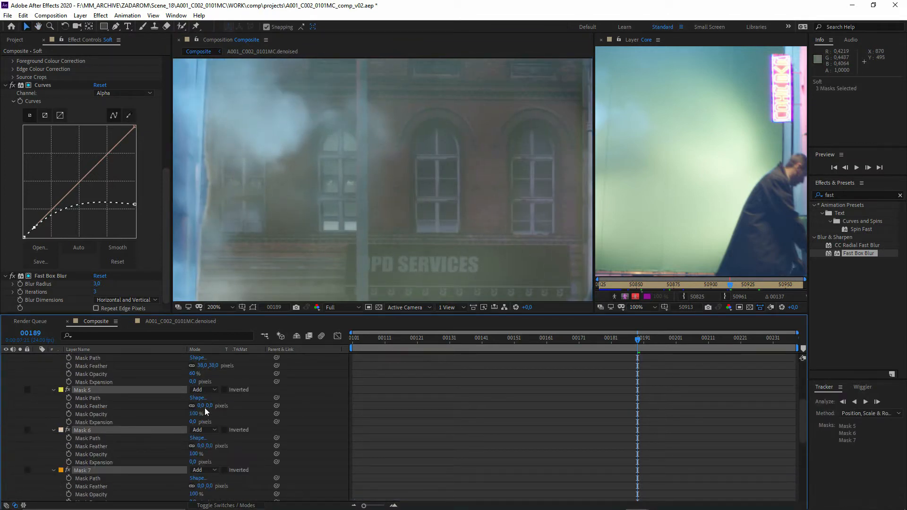
{"action": "left_click", "coordinate": [202, 406]}
{"action": "type", "text": "5"}
{"action": "key", "text": "Return"}
{"action": "left_click", "coordinate": [193, 422]}
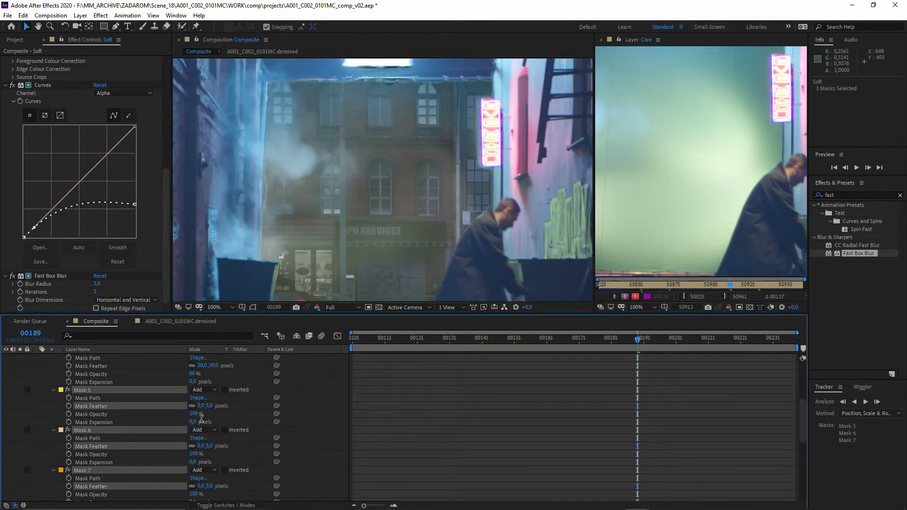
{"action": "left_click", "coordinate": [301, 424]}
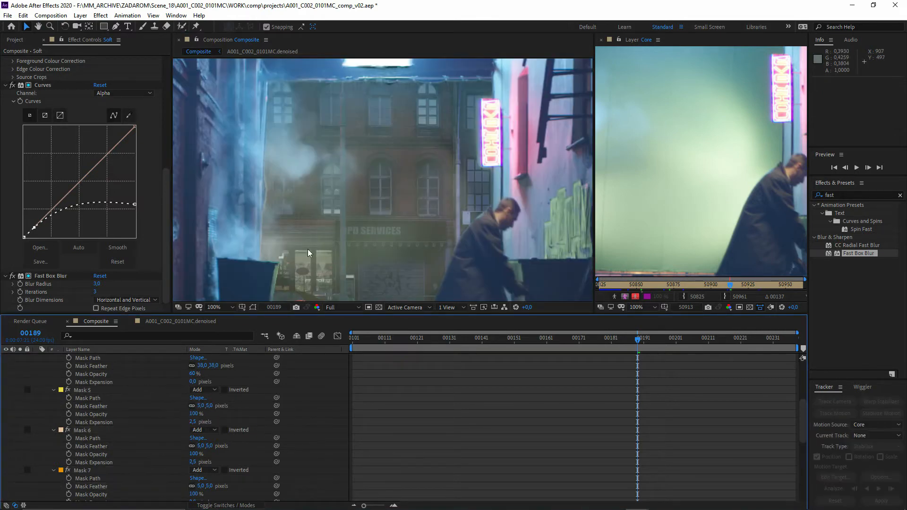
- Close the separate Core layer viewer and check the composite around the building facade and neon sign
{"action": "left_click_drag", "start_coordinate": [366, 250], "coordinate": [376, 210]}
{"action": "left_click_drag", "start_coordinate": [320, 182], "coordinate": [317, 221]}
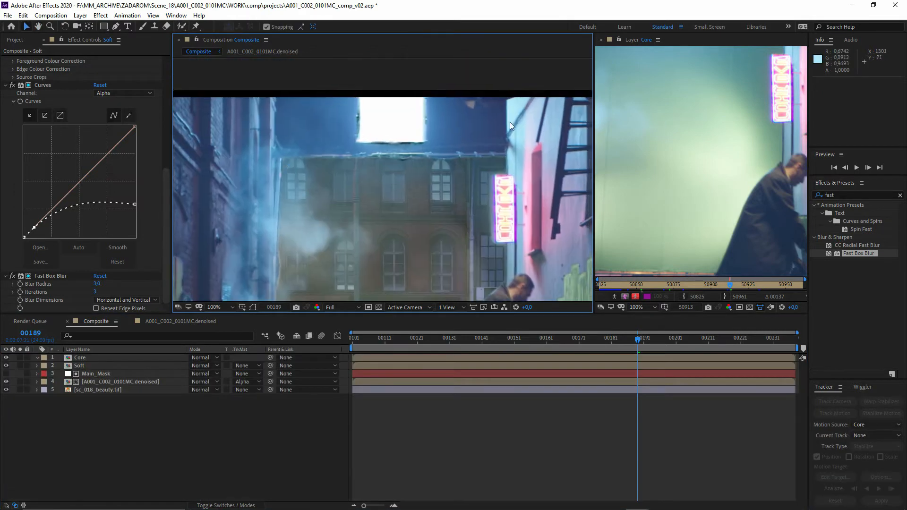
{"action": "left_click_drag", "start_coordinate": [421, 174], "coordinate": [402, 173]}
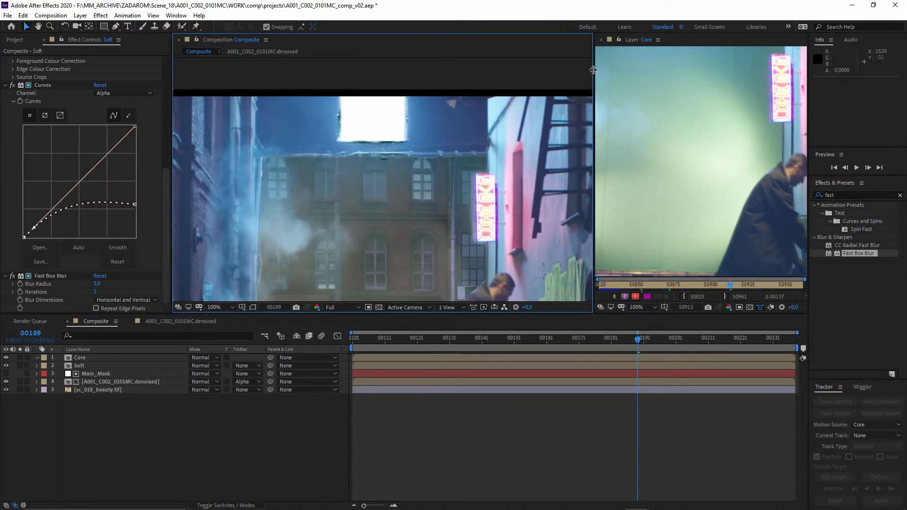
{"action": "left_click", "coordinate": [601, 40]}
{"action": "left_click", "coordinate": [174, 415]}
{"action": "left_click_drag", "start_coordinate": [347, 225], "coordinate": [318, 186]}
{"action": "left_click", "coordinate": [289, 236]}
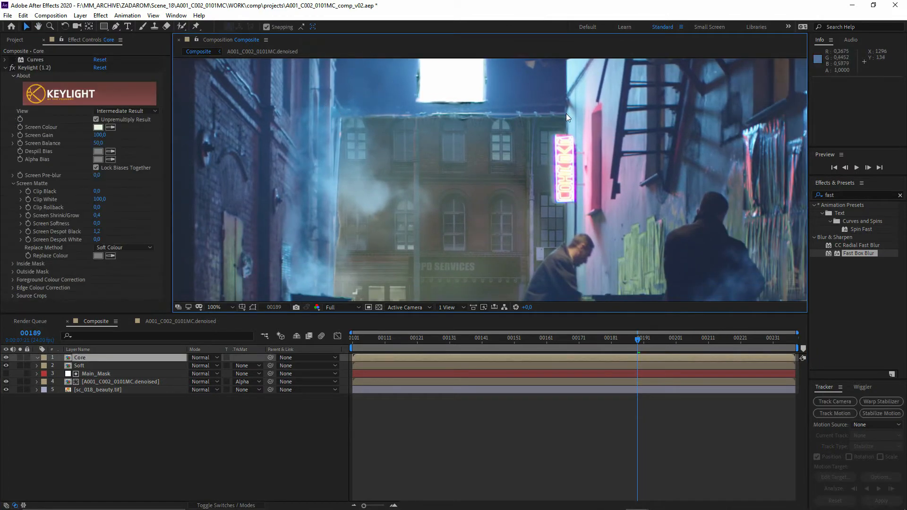
{"action": "scroll", "coordinate": [396, 111], "scroll_direction": "up", "scroll_amount": 1}
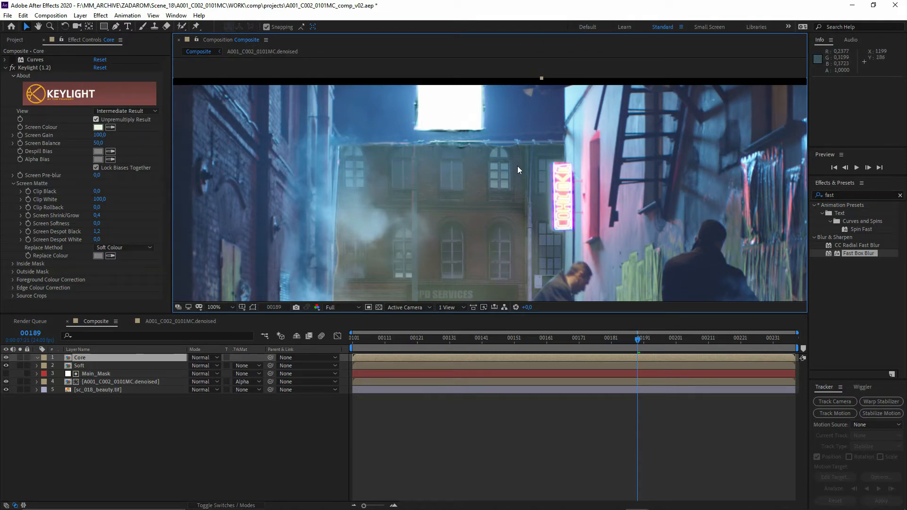
- Pre-compose the Core, Soft, Main_Mask and denoised footage layers as FG and open the new composition
{"action": "left_click", "coordinate": [98, 410]}
{"action": "left_click", "coordinate": [95, 383], "text": "shift"}
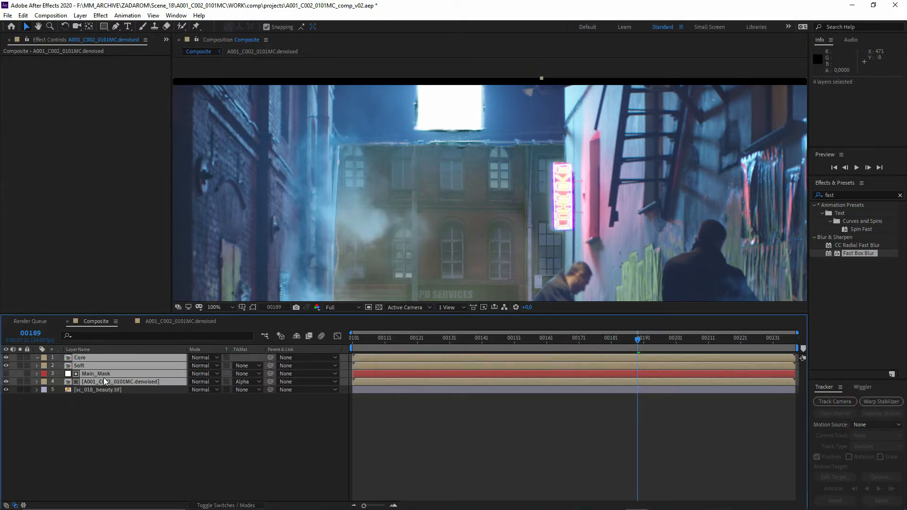
{"action": "key", "text": "ctrl+shift+c"}
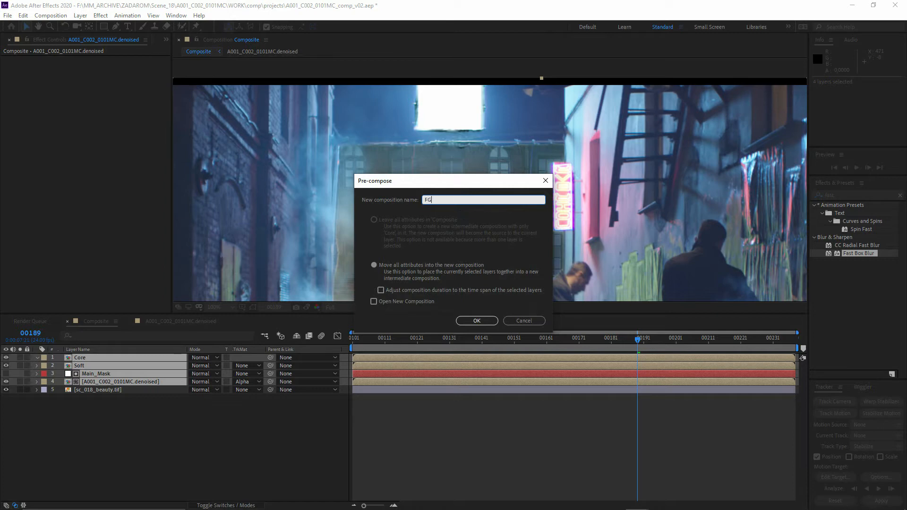
{"action": "left_click", "coordinate": [477, 321]}
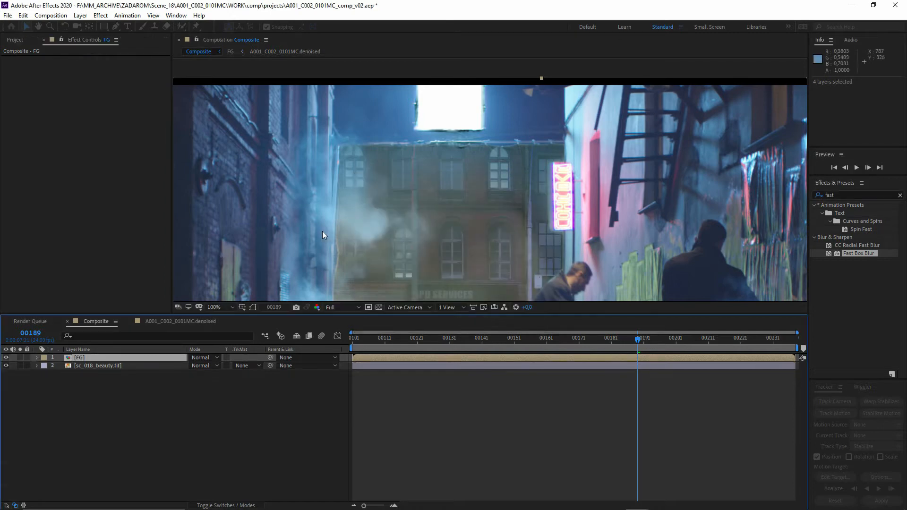
{"action": "double_click", "coordinate": [80, 357]}
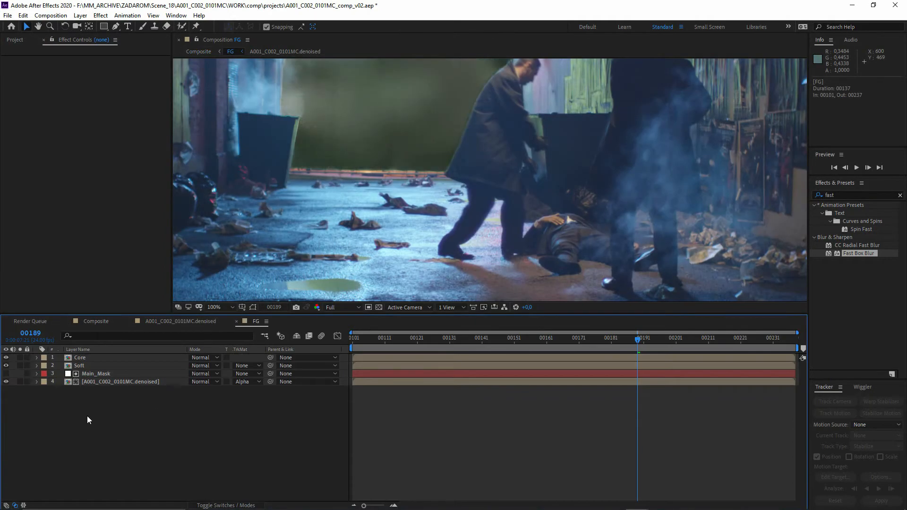
- Examine the FG composition's Core and Soft layers and inspect the puddle and manhole area on the ground for unwanted keying
{"action": "left_click", "coordinate": [86, 373]}
{"action": "left_click", "coordinate": [87, 362]}
{"action": "left_click", "coordinate": [86, 359], "text": "shift"}
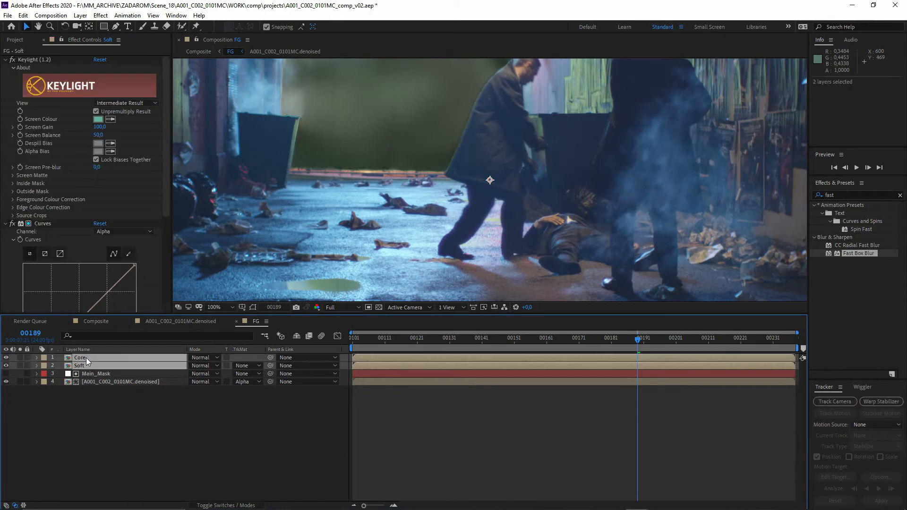
{"action": "left_click", "coordinate": [6, 382]}
{"action": "left_click", "coordinate": [75, 392]}
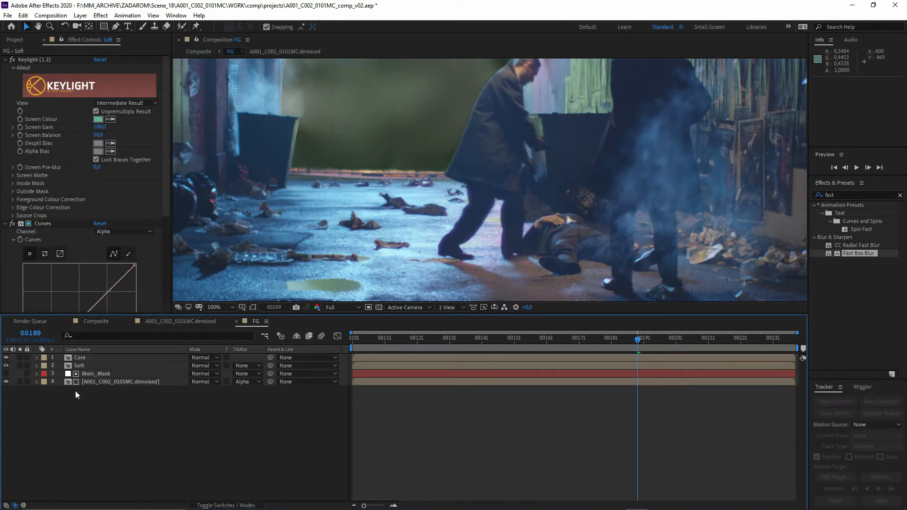
{"action": "left_click", "coordinate": [90, 366]}
{"action": "scroll", "coordinate": [350, 278], "scroll_direction": "up", "scroll_amount": 2}
{"action": "left_click_drag", "start_coordinate": [351, 279], "coordinate": [430, 211]}
{"action": "scroll", "coordinate": [400, 231], "scroll_direction": "down", "scroll_amount": 1}
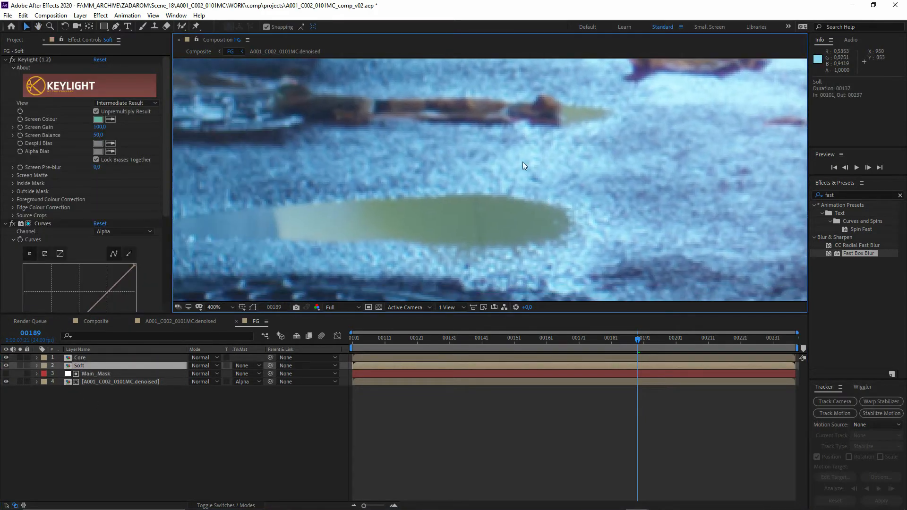
{"action": "scroll", "coordinate": [390, 206], "scroll_direction": "down", "scroll_amount": 1}
{"action": "left_click_drag", "start_coordinate": [500, 199], "coordinate": [439, 220]}
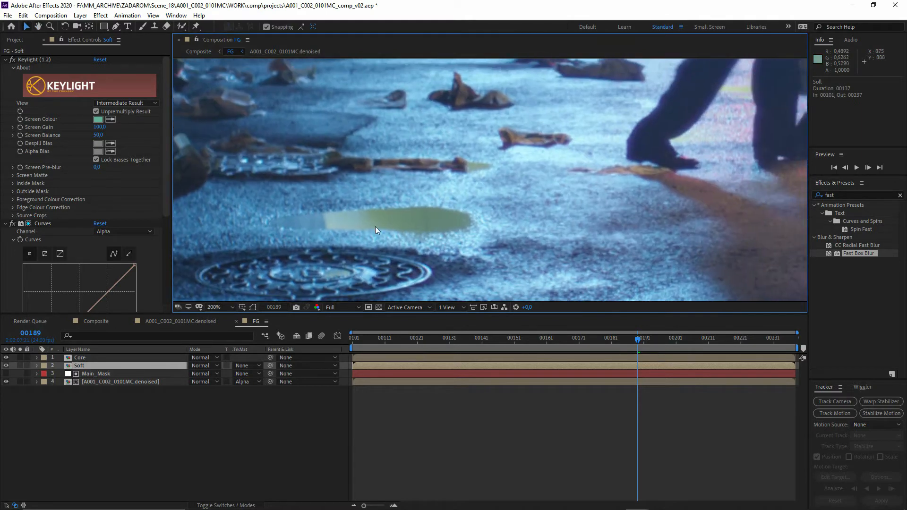
{"action": "scroll", "coordinate": [462, 185], "scroll_direction": "down", "scroll_amount": 1}
{"action": "left_click_drag", "start_coordinate": [490, 145], "coordinate": [437, 288]}
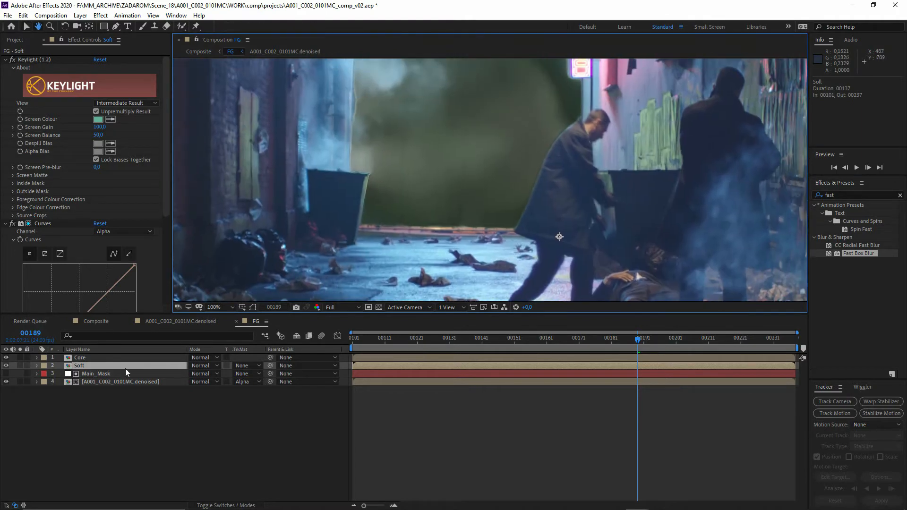
- Pre-compose the Core and Soft layers together as KEY
{"action": "left_click", "coordinate": [89, 357], "text": "ctrl"}
{"action": "key", "text": "ctrl+shift+c"}
{"action": "type", "text": "KEY"}
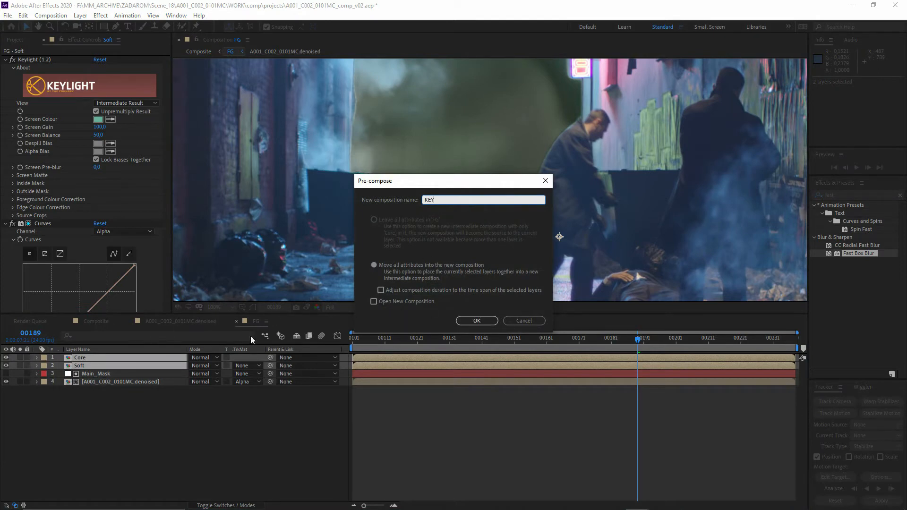
{"action": "left_click", "coordinate": [492, 321]}
- Draw a closed curved Pen mask on the KEY layer, running just below the cable above the building and closing above the frame
{"action": "left_click_drag", "start_coordinate": [492, 78], "coordinate": [374, 201]}
{"action": "scroll", "coordinate": [374, 201], "scroll_direction": "up", "scroll_amount": 1}
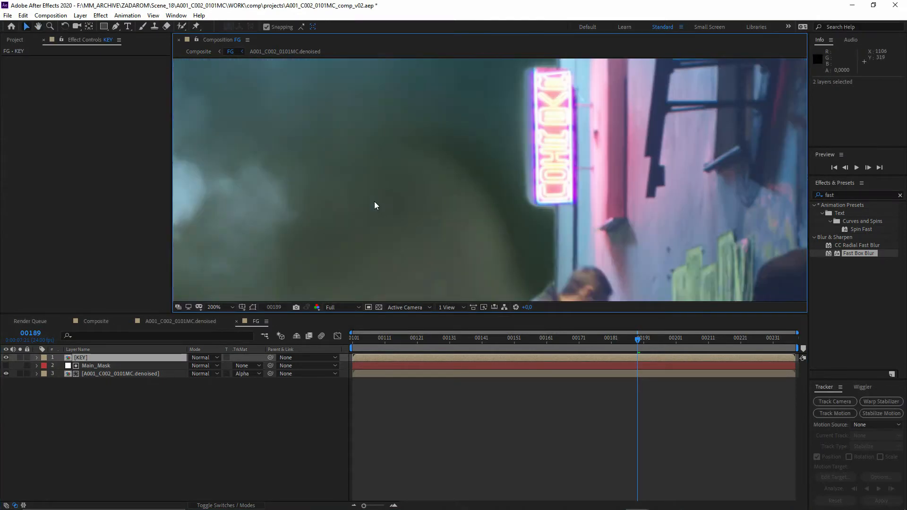
{"action": "scroll", "coordinate": [341, 227], "scroll_direction": "down", "scroll_amount": 1}
{"action": "left_click_drag", "start_coordinate": [305, 251], "coordinate": [436, 274]}
{"action": "left_click", "coordinate": [81, 396]}
{"action": "left_click", "coordinate": [84, 357]}
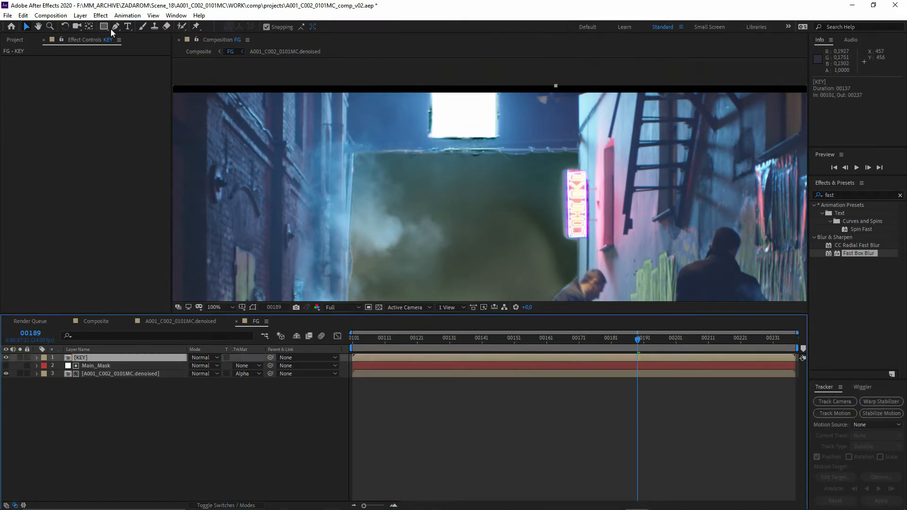
{"action": "left_click", "coordinate": [115, 27]}
{"action": "scroll", "coordinate": [356, 224], "scroll_direction": "up", "scroll_amount": 1}
{"action": "left_click_drag", "start_coordinate": [363, 203], "coordinate": [358, 240]}
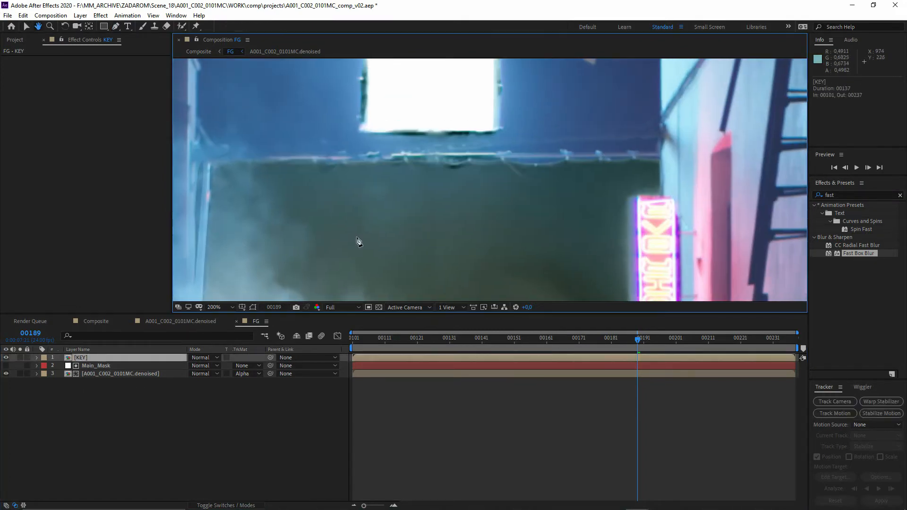
{"action": "scroll", "coordinate": [357, 239], "scroll_direction": "down", "scroll_amount": 1}
{"action": "left_click_drag", "start_coordinate": [318, 88], "coordinate": [310, 105]}
{"action": "left_click_drag", "start_coordinate": [298, 192], "coordinate": [326, 198]}
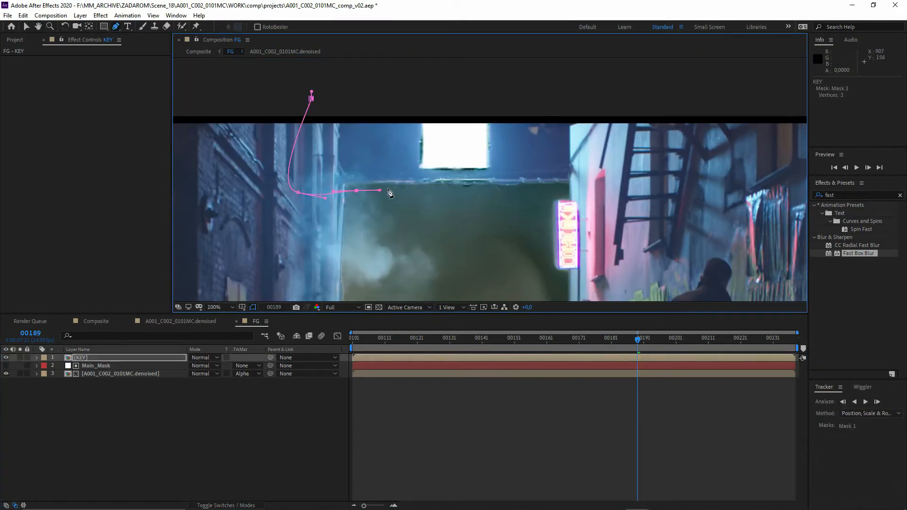
{"action": "left_click_drag", "start_coordinate": [489, 191], "coordinate": [512, 193]}
{"action": "left_click_drag", "start_coordinate": [577, 94], "coordinate": [473, 76]}
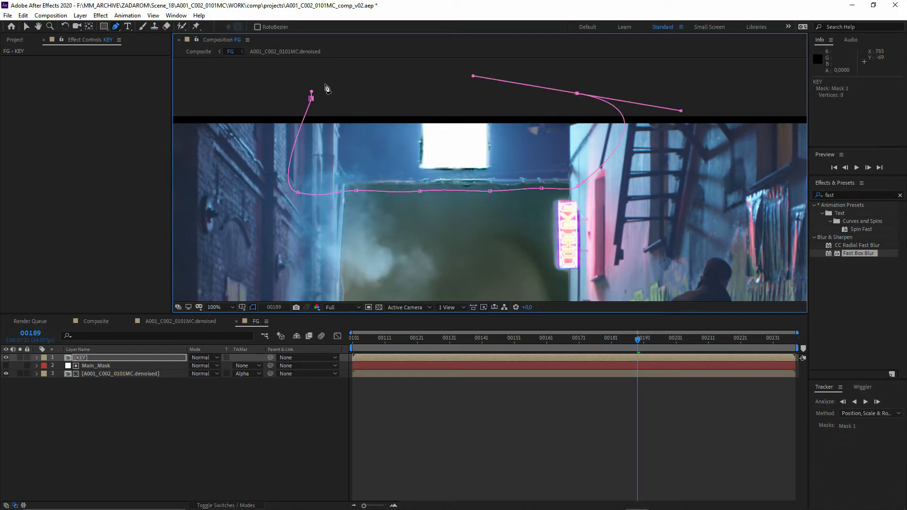
{"action": "left_click_drag", "start_coordinate": [325, 85], "coordinate": [316, 88]}
{"action": "left_click", "coordinate": [311, 98]}
{"action": "left_click_drag", "start_coordinate": [577, 93], "coordinate": [545, 83]}
{"action": "left_click_drag", "start_coordinate": [382, 194], "coordinate": [400, 174]}
{"action": "scroll", "coordinate": [378, 185], "scroll_direction": "up", "scroll_amount": 2}
{"action": "left_click_drag", "start_coordinate": [263, 197], "coordinate": [421, 241]}
{"action": "scroll", "coordinate": [490, 180], "scroll_direction": "down", "scroll_amount": 2}
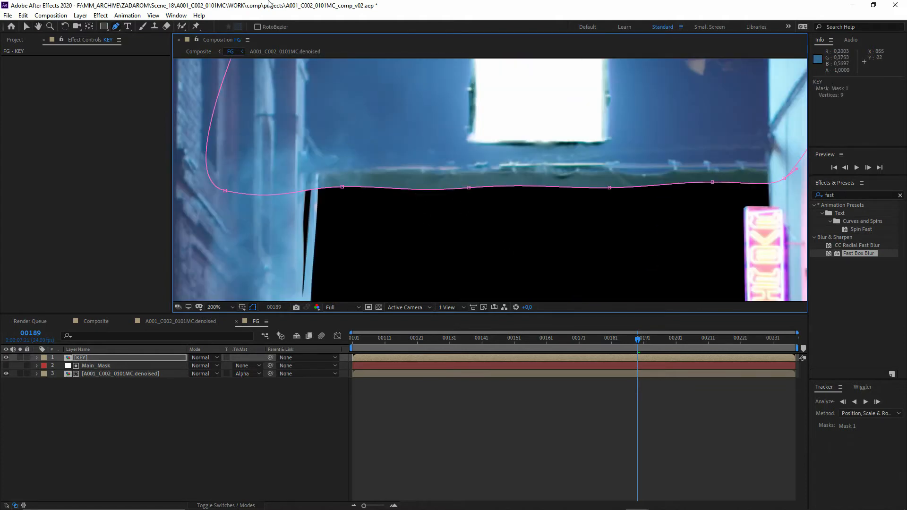
- Set the mode of the KEY layer's Mask 1 to Subtract
{"action": "left_click_drag", "start_coordinate": [116, 26], "coordinate": [154, 36]}
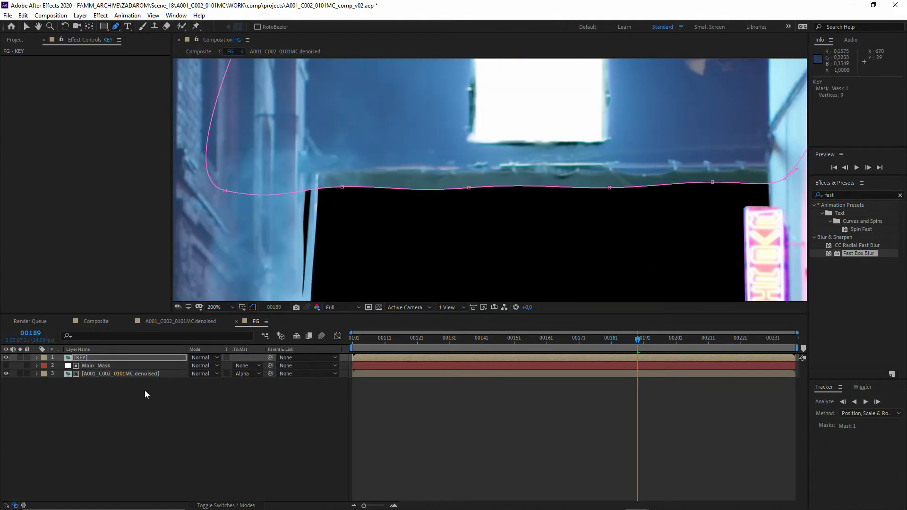
{"action": "left_click", "coordinate": [37, 357]}
{"action": "left_click", "coordinate": [203, 374]}
{"action": "left_click", "coordinate": [222, 409]}
{"action": "left_click", "coordinate": [84, 408]}
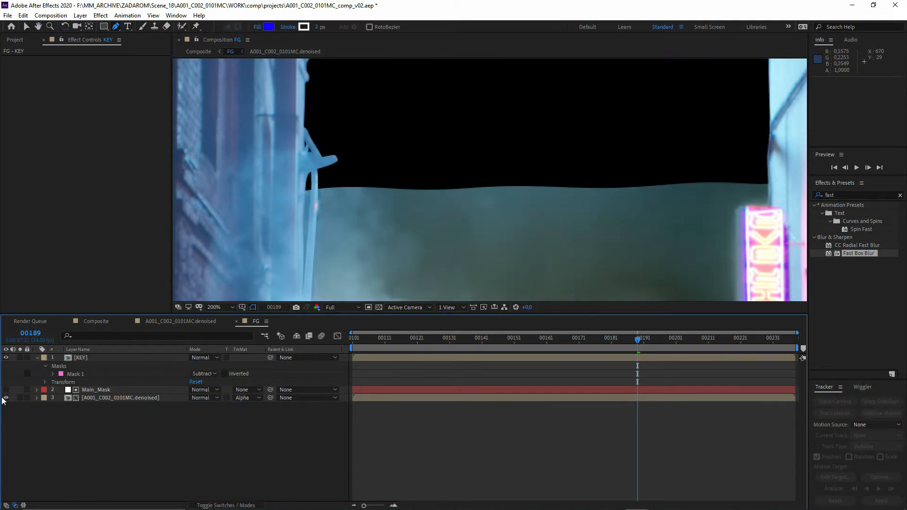
- Compare the Main_Mask paths with the KEY layer's Mask 1 and view that mask's properties
{"action": "left_click_drag", "start_coordinate": [384, 218], "coordinate": [359, 224]}
{"action": "left_click", "coordinate": [89, 391]}
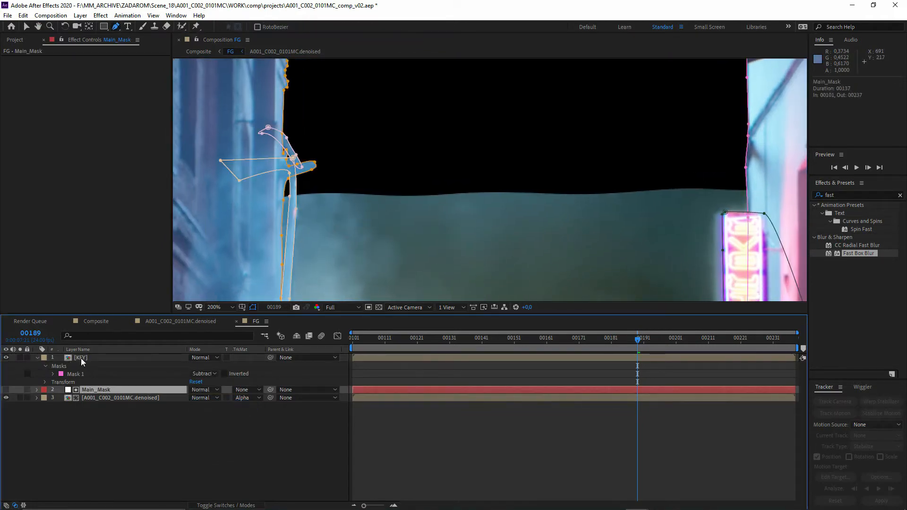
{"action": "left_click", "coordinate": [81, 358]}
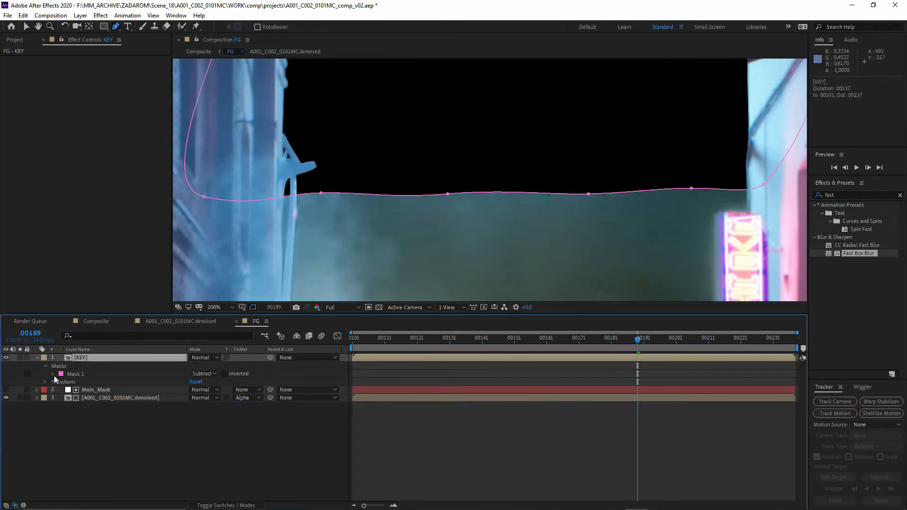
{"action": "left_click", "coordinate": [80, 374]}
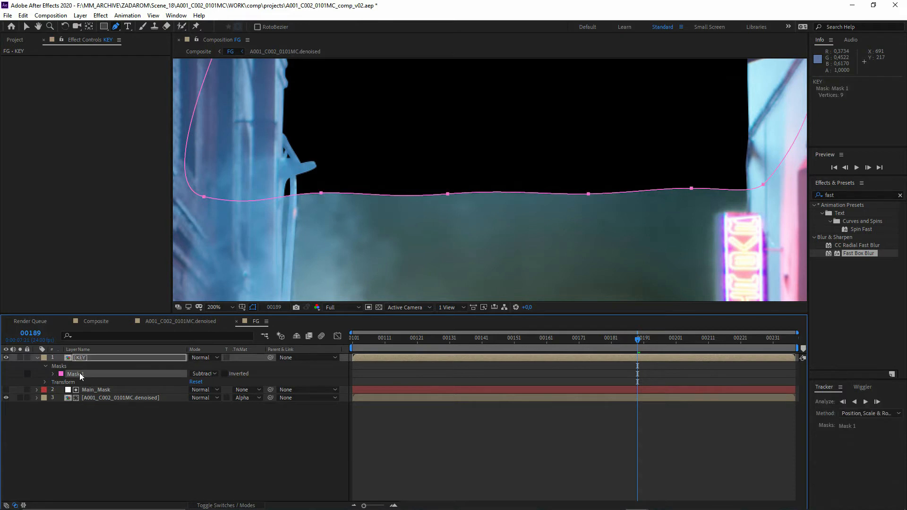
{"action": "left_click", "coordinate": [53, 375]}
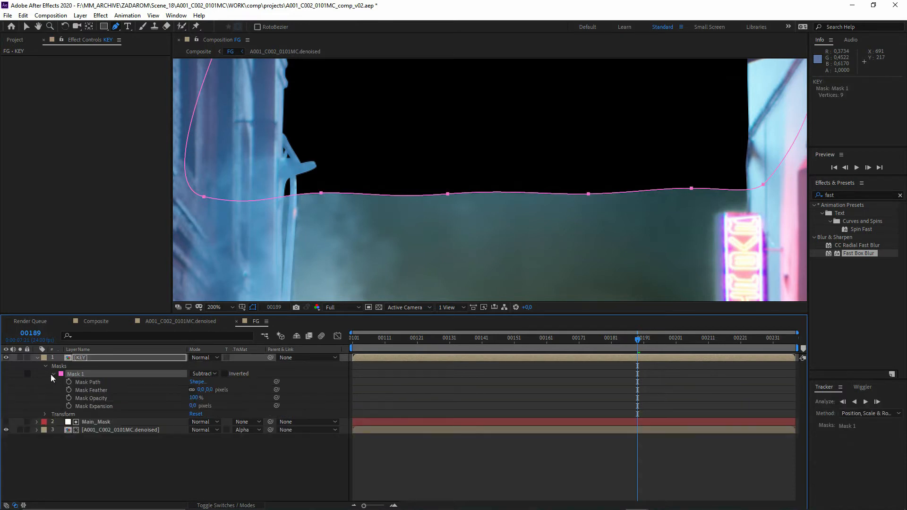
{"action": "left_click", "coordinate": [54, 374]}
- Open the KEY composition and add a new adjustment layer above Core
{"action": "double_click", "coordinate": [83, 358]}
{"action": "right_click", "coordinate": [96, 398]}
{"action": "mouse_move", "coordinate": [127, 408]}
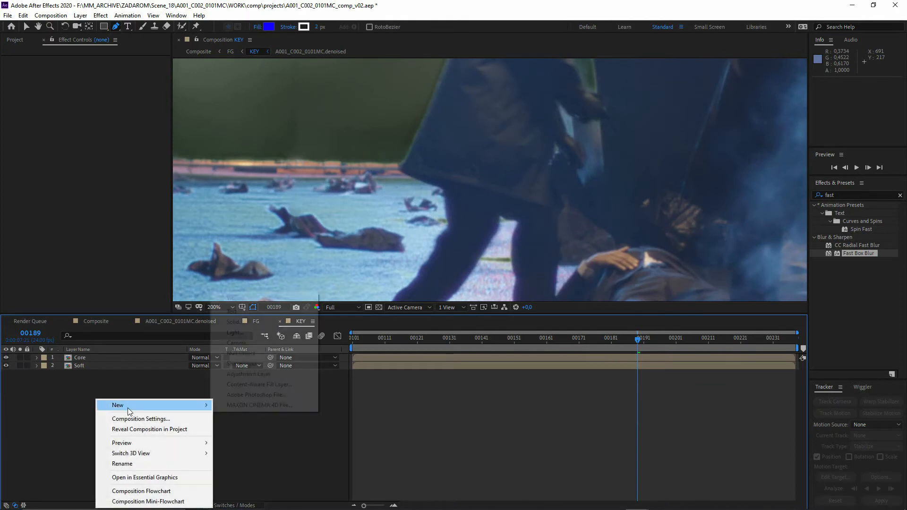
{"action": "left_click", "coordinate": [241, 373]}
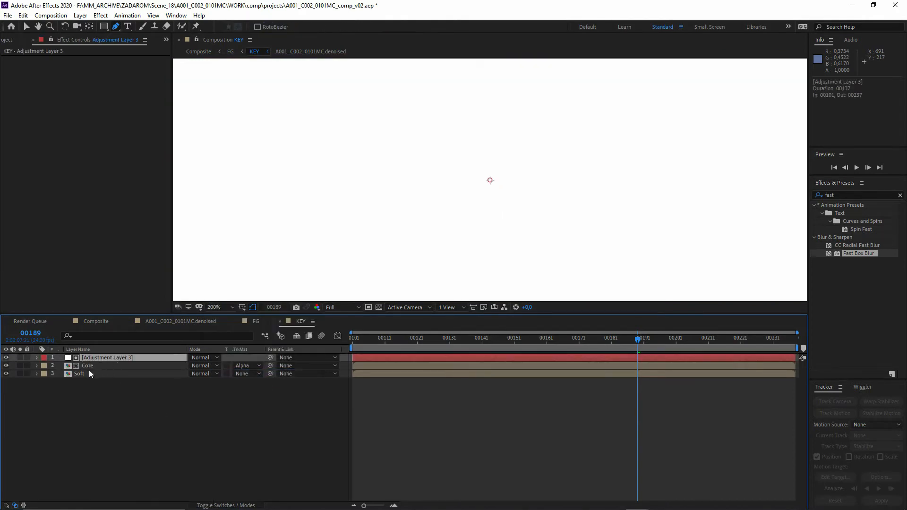
- Set Core's track matte to None and paste the copied mask onto Adjustment Layer 3
{"action": "left_click", "coordinate": [245, 366]}
{"action": "left_click", "coordinate": [250, 374]}
{"action": "left_click", "coordinate": [106, 400]}
{"action": "left_click", "coordinate": [96, 358]}
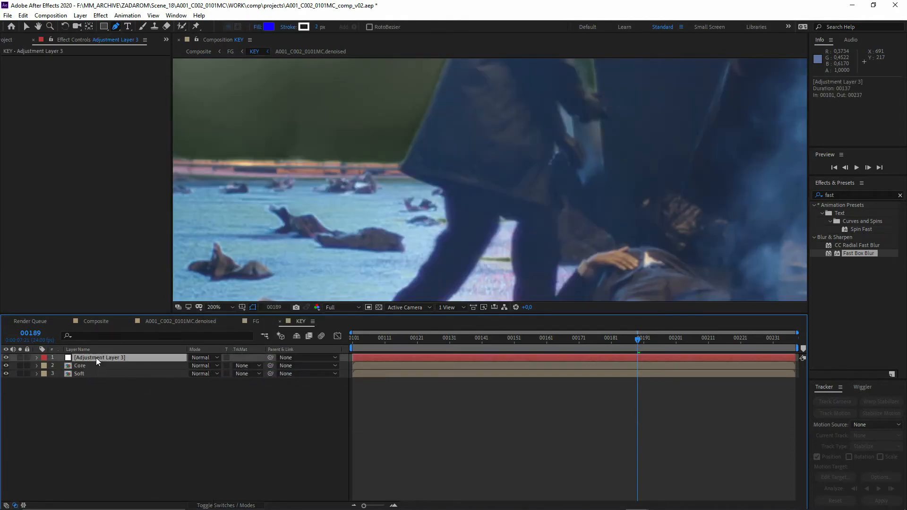
{"action": "key", "text": "ctrl+v"}
{"action": "scroll", "coordinate": [292, 201], "scroll_direction": "down", "scroll_amount": 1}
{"action": "left_click_drag", "start_coordinate": [264, 100], "coordinate": [300, 299]}
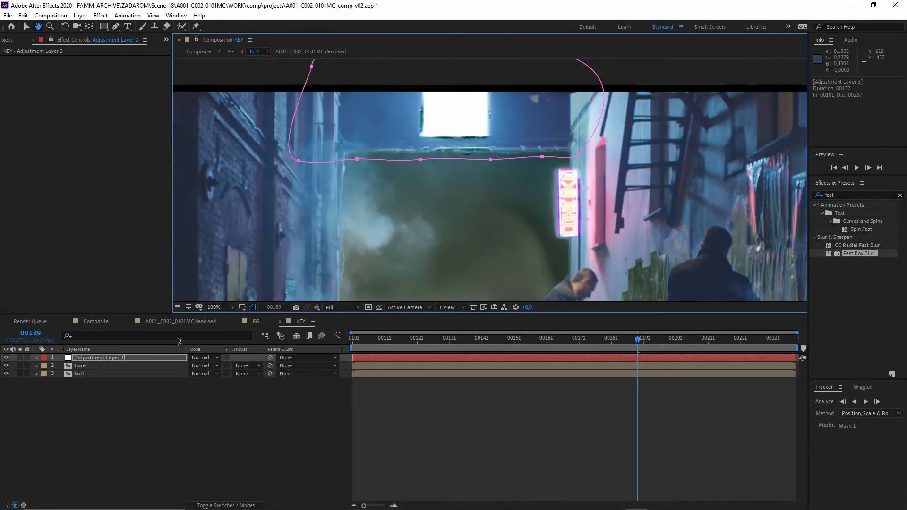
- Set the mode of Adjustment Layer 3's Mask 1 to Add and expand the mask's properties
{"action": "key", "text": "g"}
{"action": "left_click", "coordinate": [37, 357]}
{"action": "left_click", "coordinate": [45, 366]}
{"action": "left_click", "coordinate": [204, 374]}
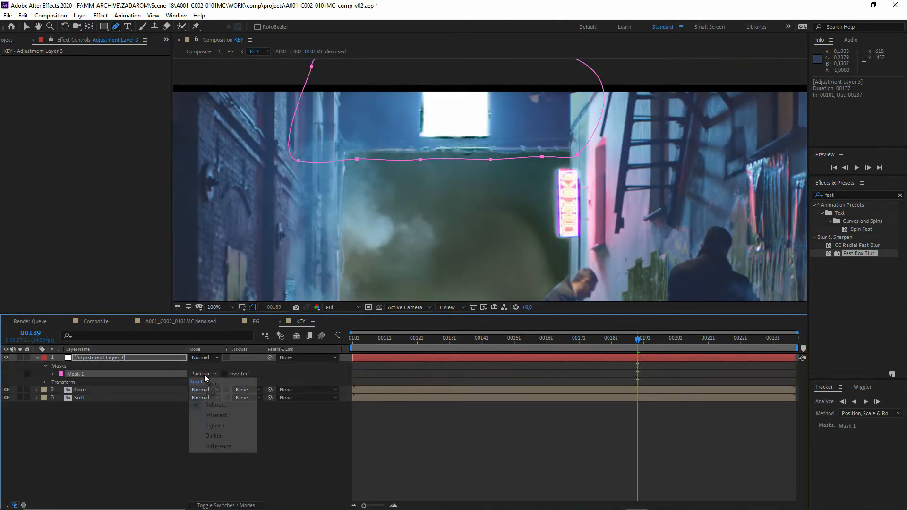
{"action": "left_click", "coordinate": [211, 394]}
{"action": "left_click", "coordinate": [54, 374]}
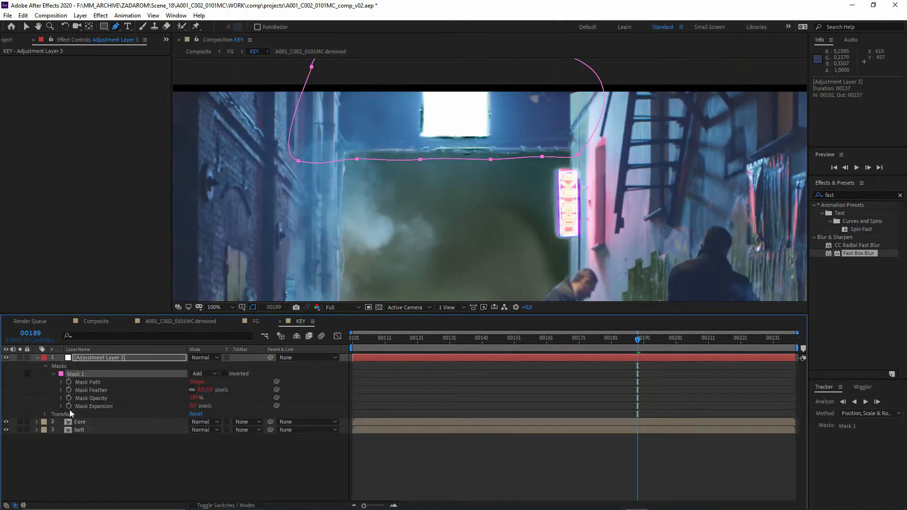
{"action": "left_click", "coordinate": [78, 398]}
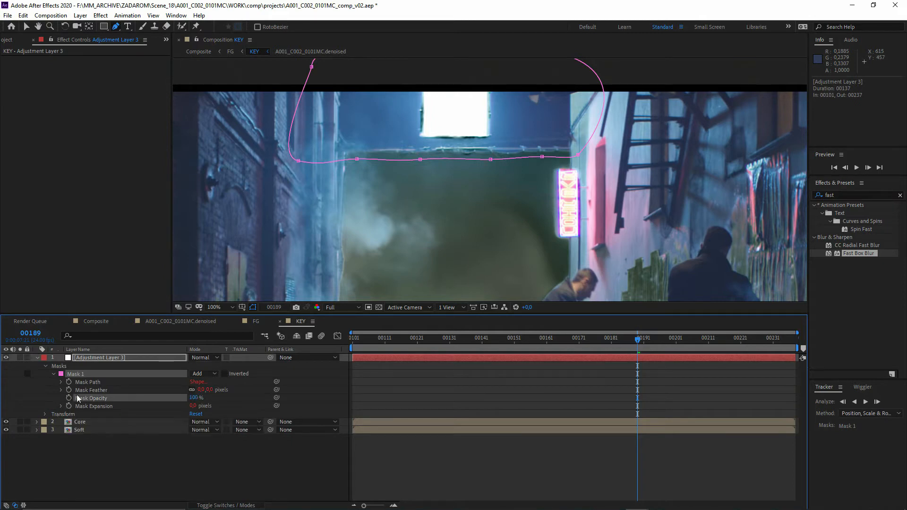
{"action": "left_click", "coordinate": [140, 452]}
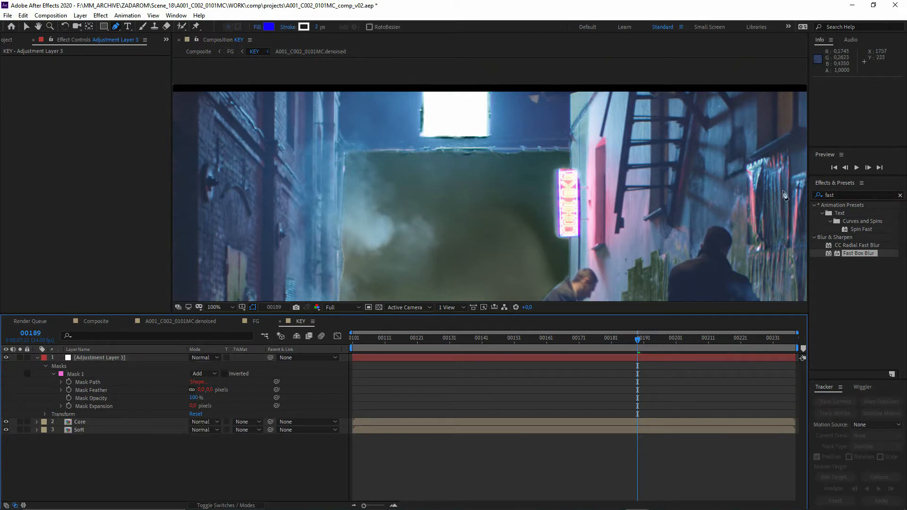
- Apply Fast Box Blur to the masked adjustment layer in KEY and raise its blur radius
{"action": "key", "text": "ctrl+5"}
{"action": "left_click_drag", "start_coordinate": [860, 254], "coordinate": [399, 177]}
{"action": "mouse_move", "coordinate": [96, 67]}
{"action": "left_mouse_down"}
{"action": "mouse_move", "coordinate": [117, 66]}
{"action": "mouse_move", "coordinate": [102, 70]}
{"action": "left_mouse_up"}
- Return to the FG composition and set the opacity of the KEY layer's Mask 1 to 58%
{"action": "left_click", "coordinate": [231, 51]}
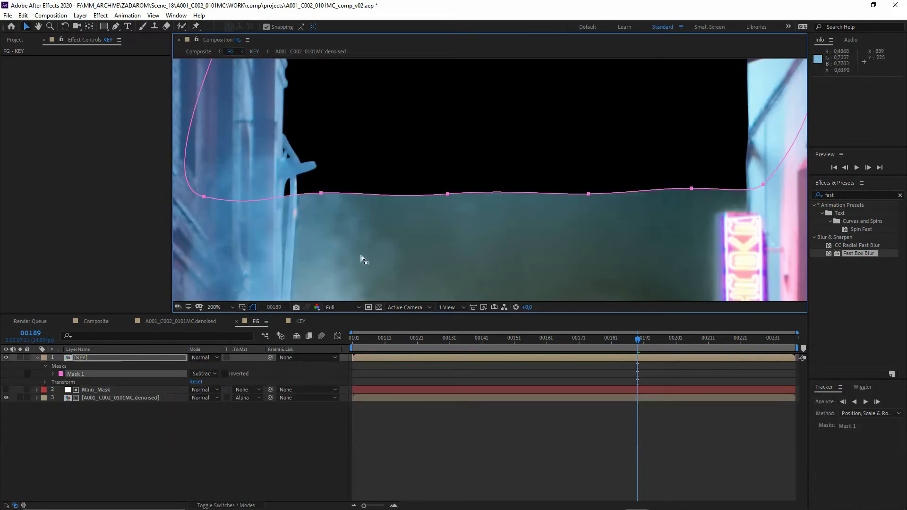
{"action": "left_click", "coordinate": [145, 454]}
{"action": "left_click", "coordinate": [53, 374]}
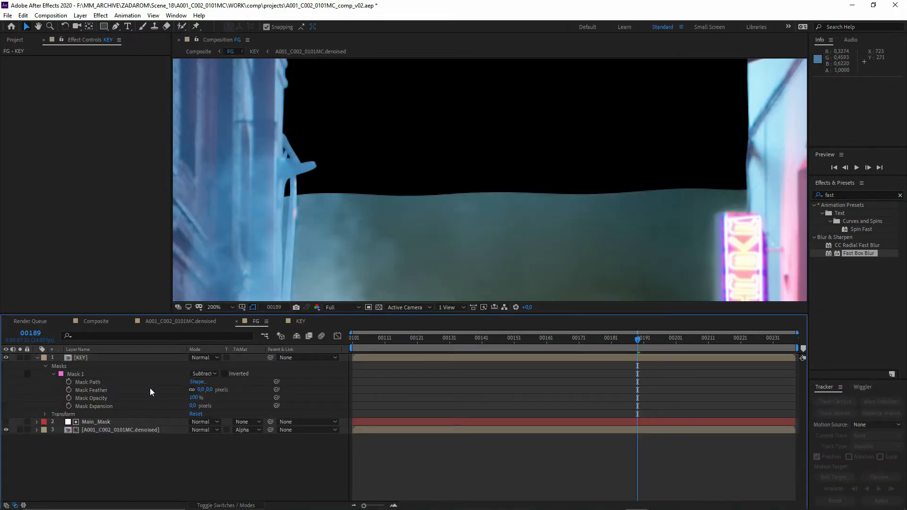
{"action": "left_click", "coordinate": [91, 404]}
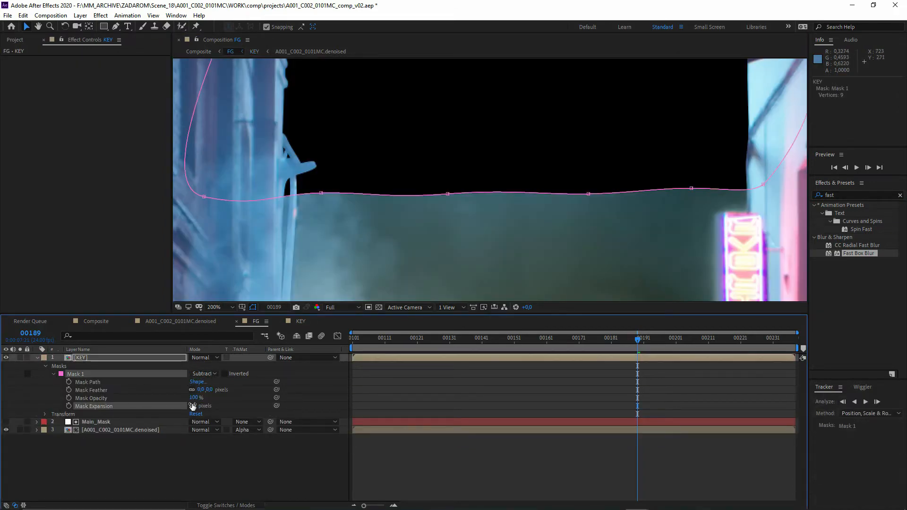
{"action": "left_click_drag", "start_coordinate": [191, 399], "coordinate": [170, 399]}
- Draw a rectangular mask around the whole frame on the KEY layer and order it above Mask 1
{"action": "scroll", "coordinate": [400, 247], "scroll_direction": "down", "scroll_amount": 4}
{"action": "scroll", "coordinate": [400, 245], "scroll_direction": "down", "scroll_amount": 2}
{"action": "key", "text": "q"}
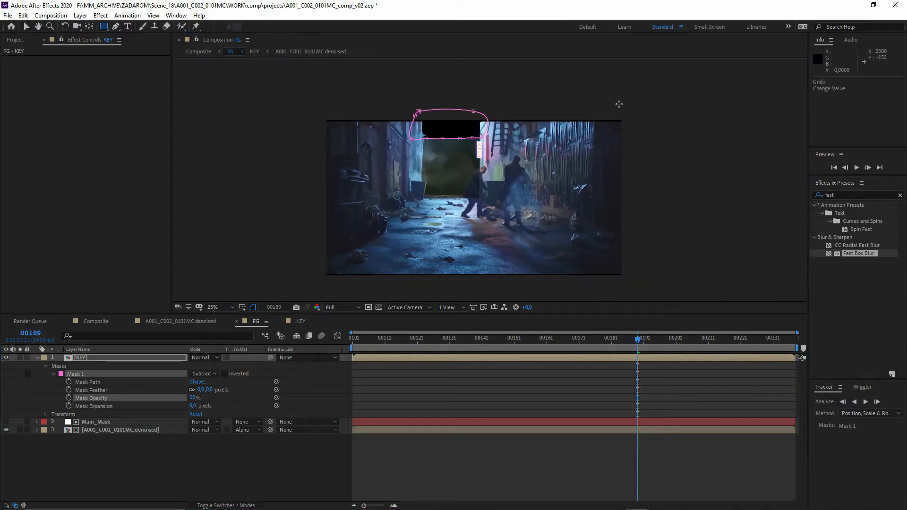
{"action": "left_click_drag", "start_coordinate": [736, 85], "coordinate": [211, 354]}
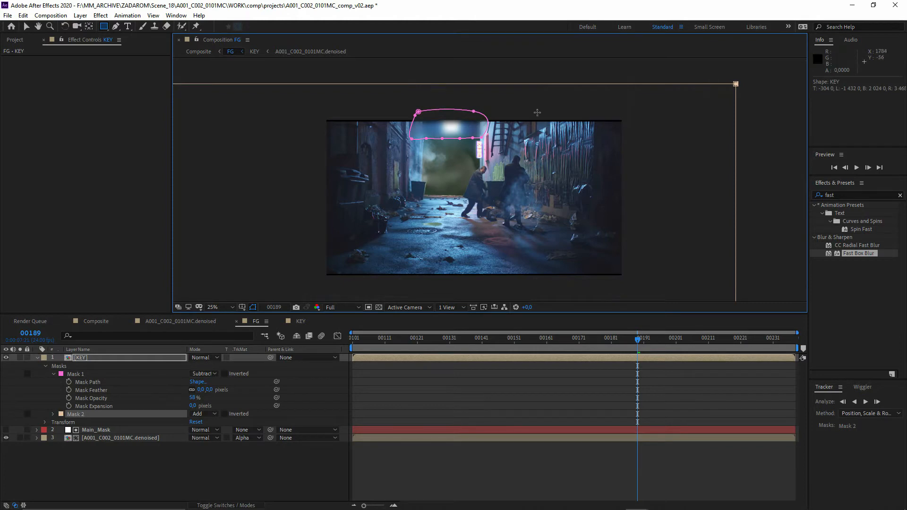
{"action": "scroll", "coordinate": [441, 139], "scroll_direction": "up", "scroll_amount": 1}
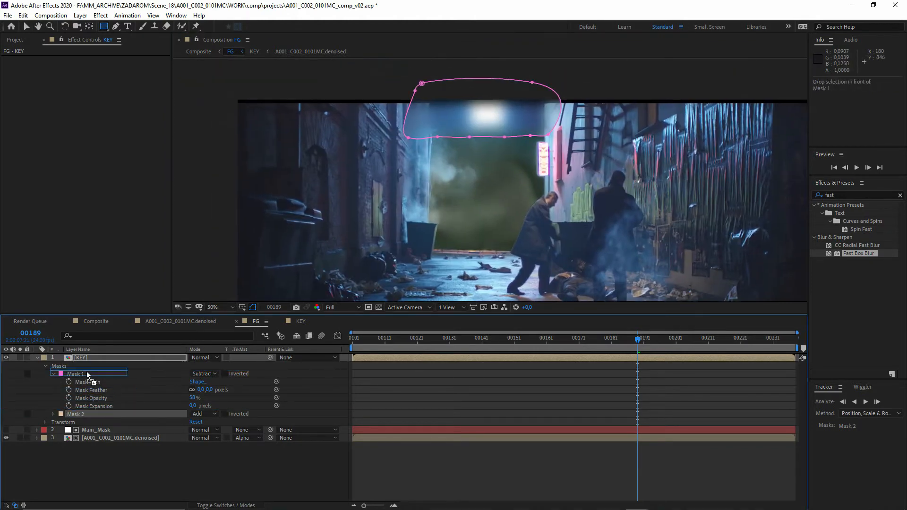
{"action": "left_click_drag", "start_coordinate": [76, 414], "coordinate": [87, 373]}
{"action": "scroll", "coordinate": [359, 239], "scroll_direction": "up", "scroll_amount": 4}
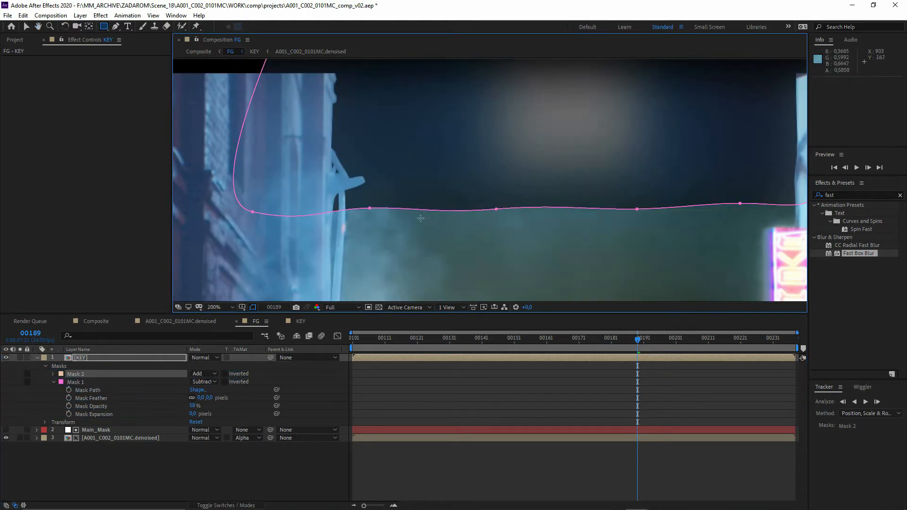
- Set the feather of the KEY layer's Mask 1 to 28 pixels
{"action": "left_click", "coordinate": [76, 381]}
{"action": "left_click_drag", "start_coordinate": [201, 398], "coordinate": [217, 397]}
{"action": "scroll", "coordinate": [404, 203], "scroll_direction": "down", "scroll_amount": 2}
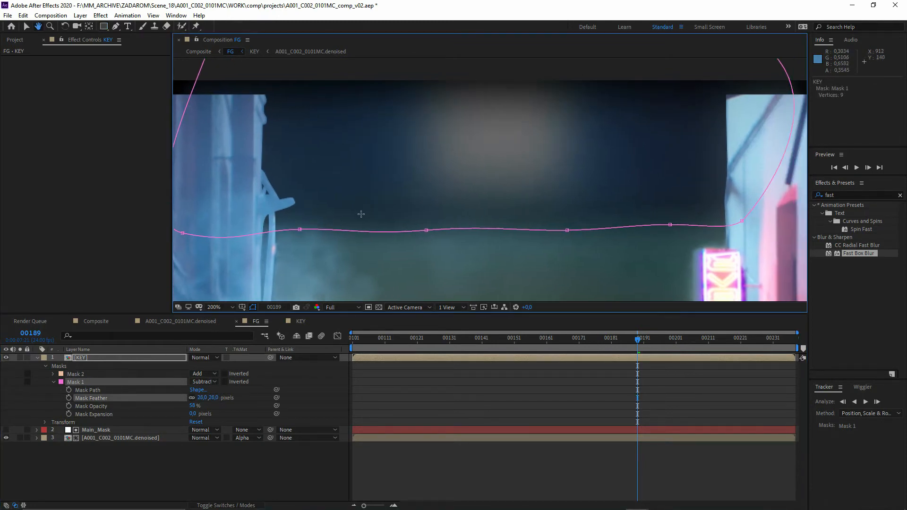
{"action": "left_click", "coordinate": [134, 448]}
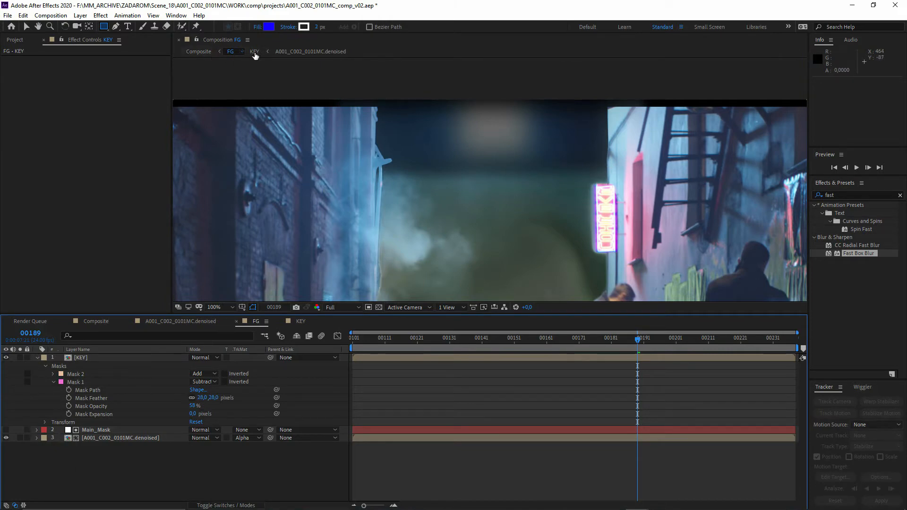
- Lock the FG viewer, open Composite in a second viewer beside it and lock that one too
{"action": "left_click", "coordinate": [199, 43]}
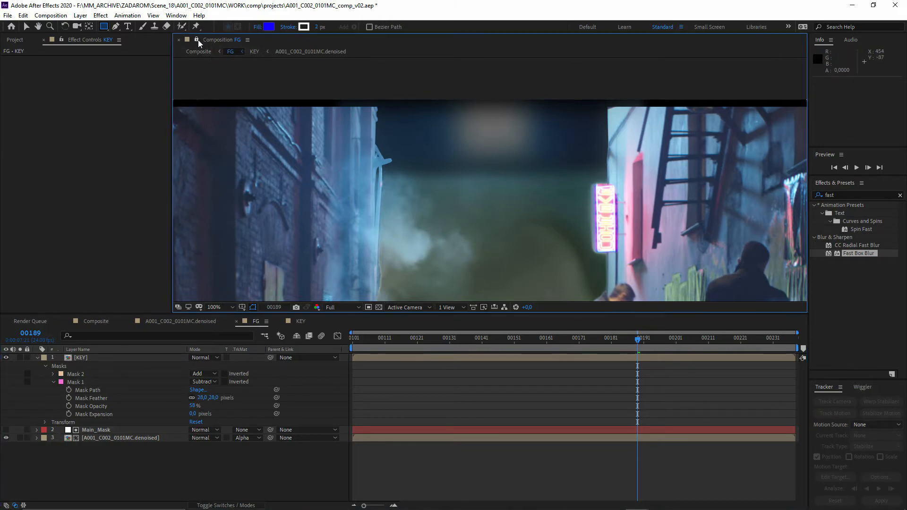
{"action": "left_click", "coordinate": [199, 51]}
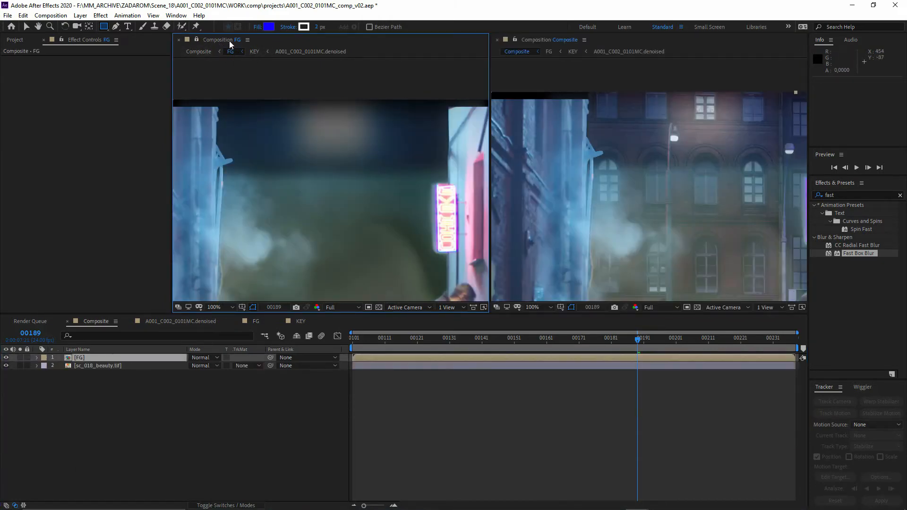
{"action": "left_click", "coordinate": [515, 40]}
{"action": "left_click_drag", "start_coordinate": [598, 218], "coordinate": [568, 221]}
{"action": "left_click", "coordinate": [135, 414]}
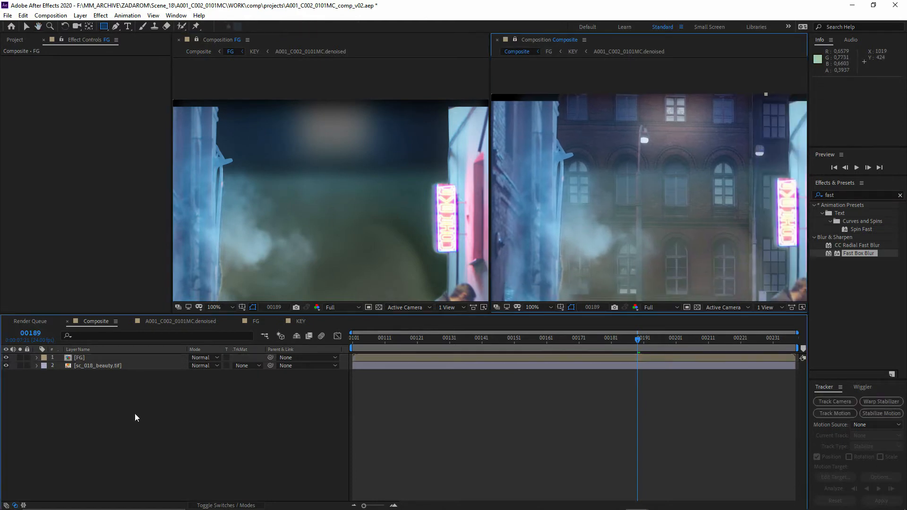
- Reopen the FG timeline and set the opacity of the KEY layer's Mask 1 to 28%
{"action": "double_click", "coordinate": [80, 358]}
{"action": "left_click", "coordinate": [82, 397]}
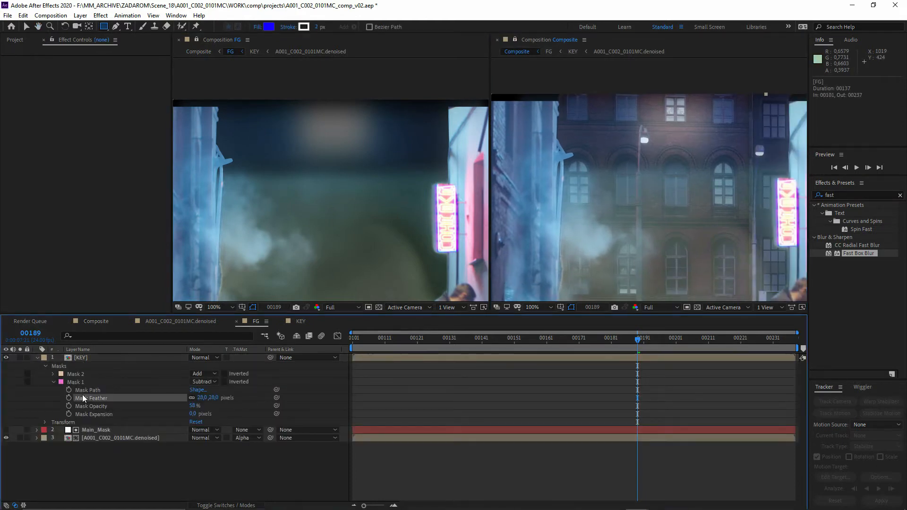
{"action": "left_click", "coordinate": [135, 406]}
{"action": "left_click_drag", "start_coordinate": [193, 408], "coordinate": [182, 410]}
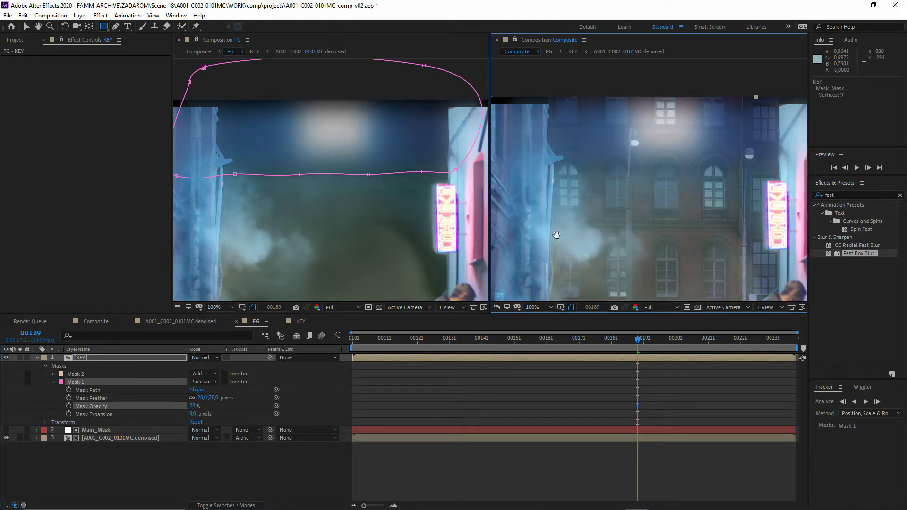
- Check the blurred upper backdrop in the Composite view at frames 00206 and 00218
{"action": "left_click", "coordinate": [692, 344]}
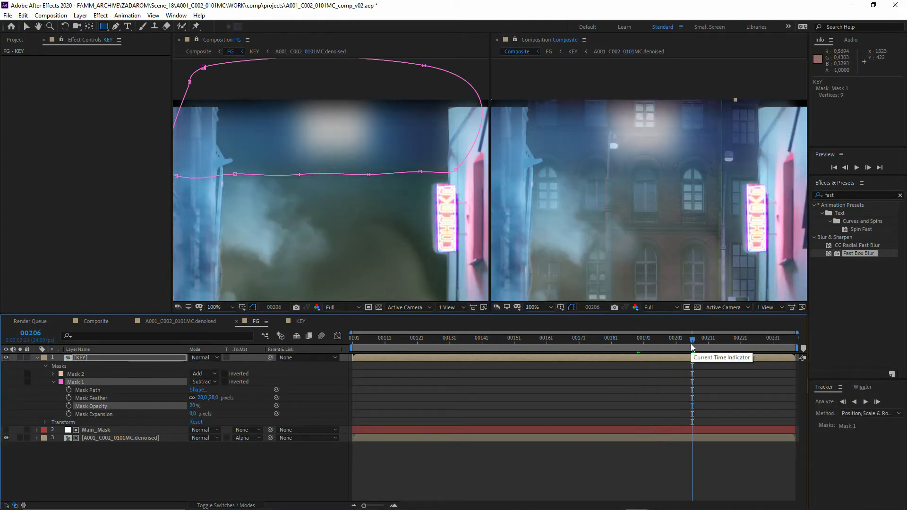
{"action": "left_click_drag", "start_coordinate": [692, 346], "coordinate": [731, 346]}
{"action": "left_click", "coordinate": [655, 102]}
{"action": "left_click_drag", "start_coordinate": [613, 138], "coordinate": [643, 117]}
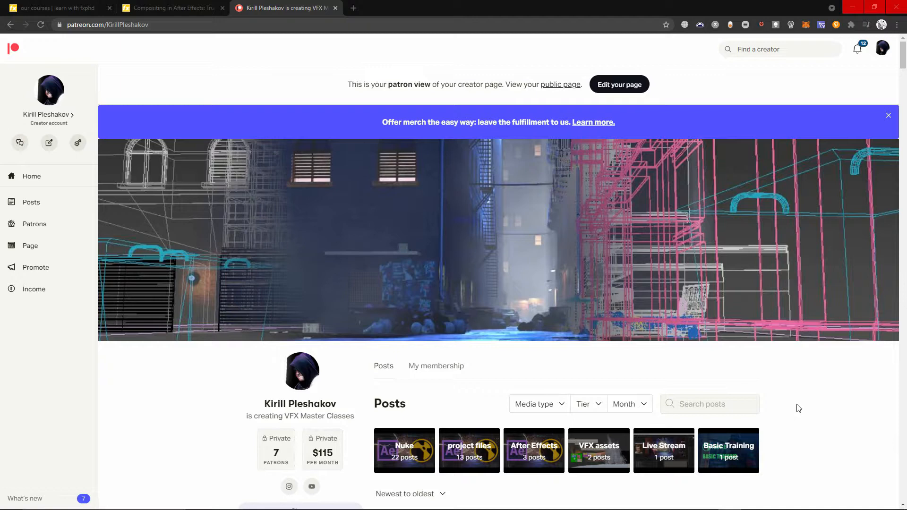
- Switch to the browser and look through the VFX posts on the creator's Patreon page
{"action": "scroll", "coordinate": [798, 408], "scroll_direction": "down", "scroll_amount": 6}
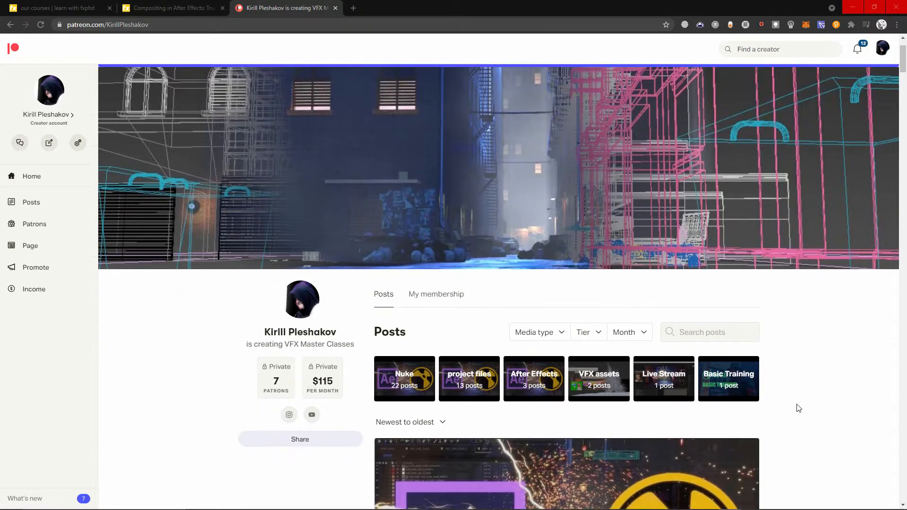
{"action": "scroll", "coordinate": [799, 408], "scroll_direction": "down", "scroll_amount": 5}
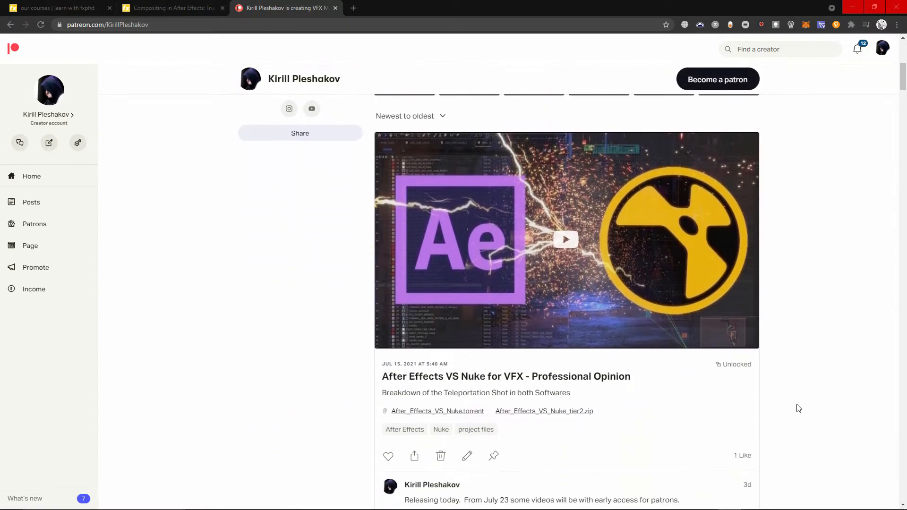
{"action": "scroll", "coordinate": [799, 408], "scroll_direction": "down", "scroll_amount": 15}
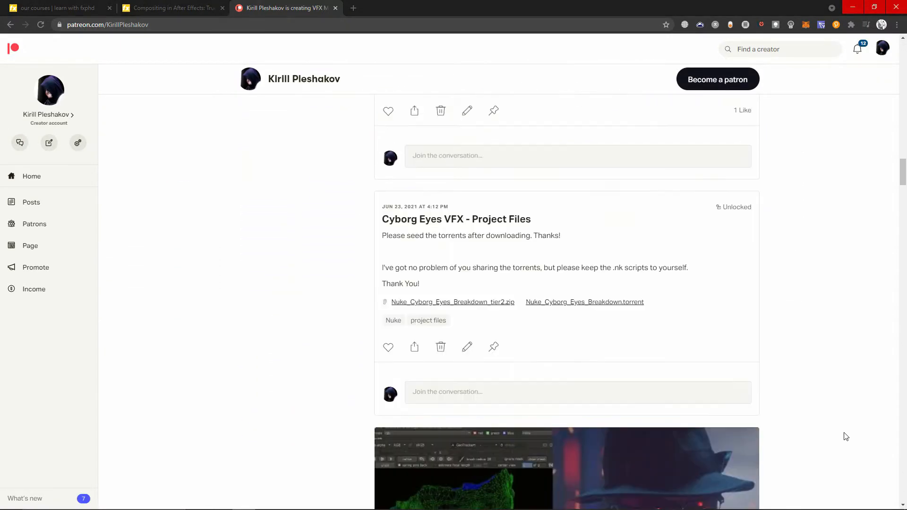
{"action": "scroll", "coordinate": [845, 436], "scroll_direction": "down", "scroll_amount": 10}
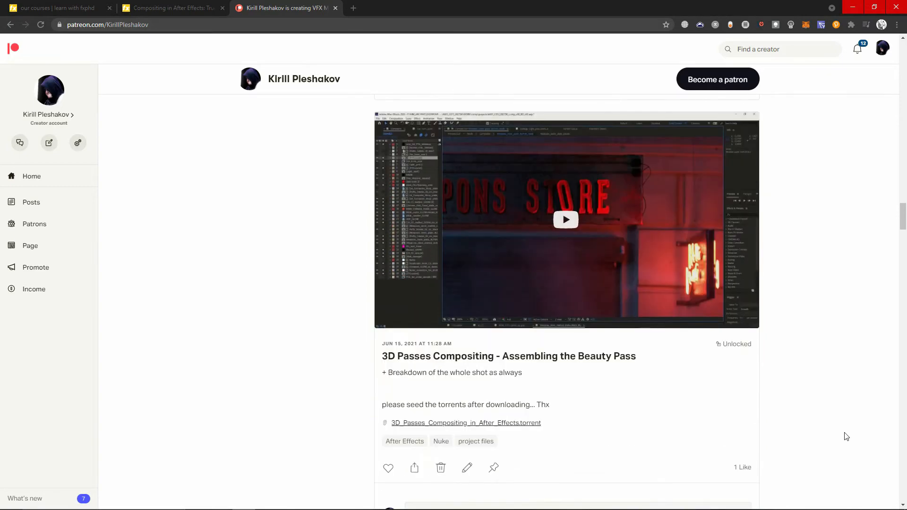
{"action": "scroll", "coordinate": [846, 437], "scroll_direction": "down", "scroll_amount": 12}
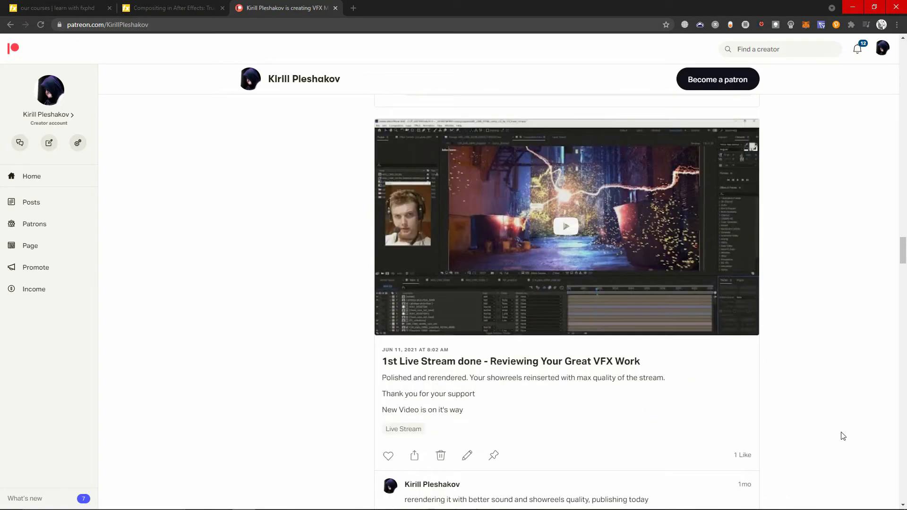
{"action": "scroll", "coordinate": [844, 435], "scroll_direction": "down", "scroll_amount": 15}
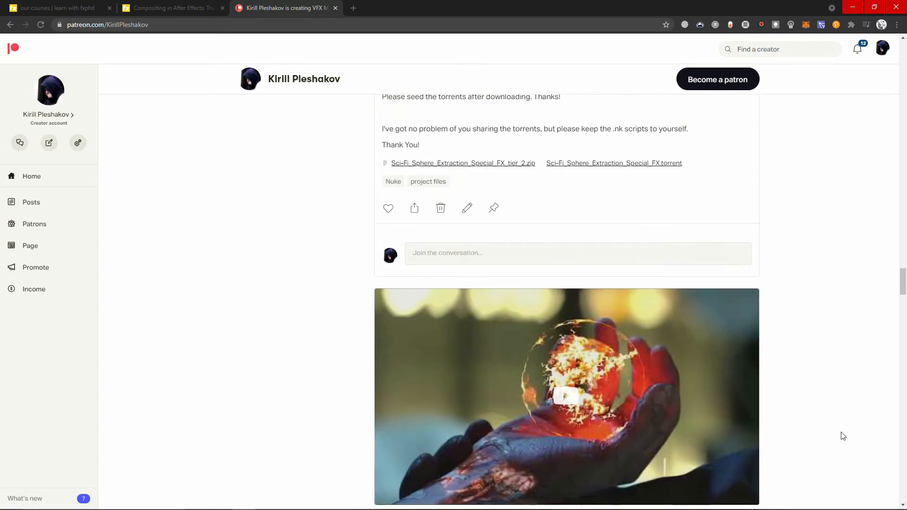
{"action": "scroll", "coordinate": [843, 435], "scroll_direction": "down", "scroll_amount": 1}
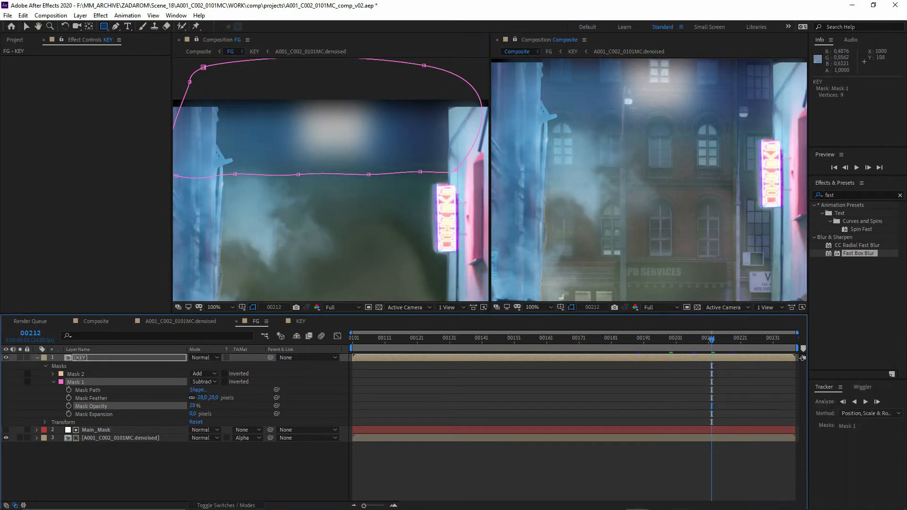
- Inspect the building edge and smoke in the Composite view at frame 00212, and collapse the KEY layer's properties
{"action": "left_click_drag", "start_coordinate": [633, 108], "coordinate": [654, 127]}
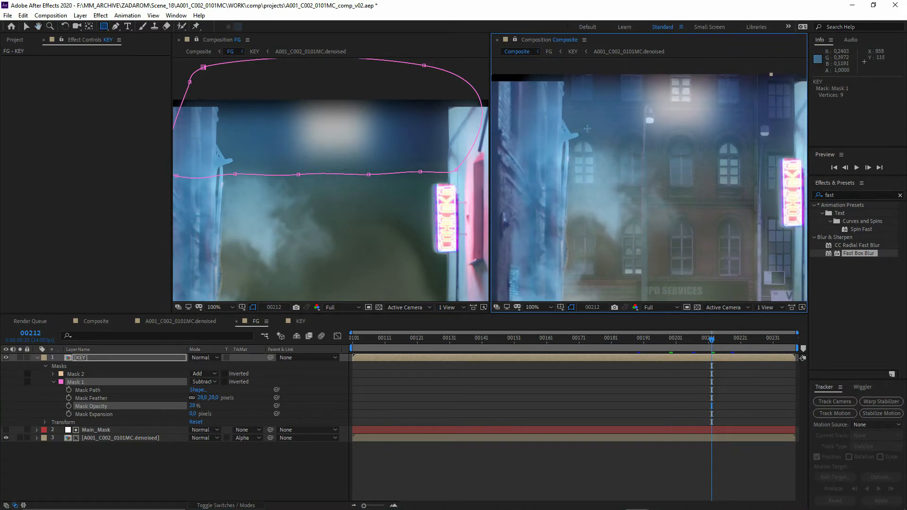
{"action": "left_click_drag", "start_coordinate": [593, 150], "coordinate": [605, 146]}
{"action": "key", "text": "v"}
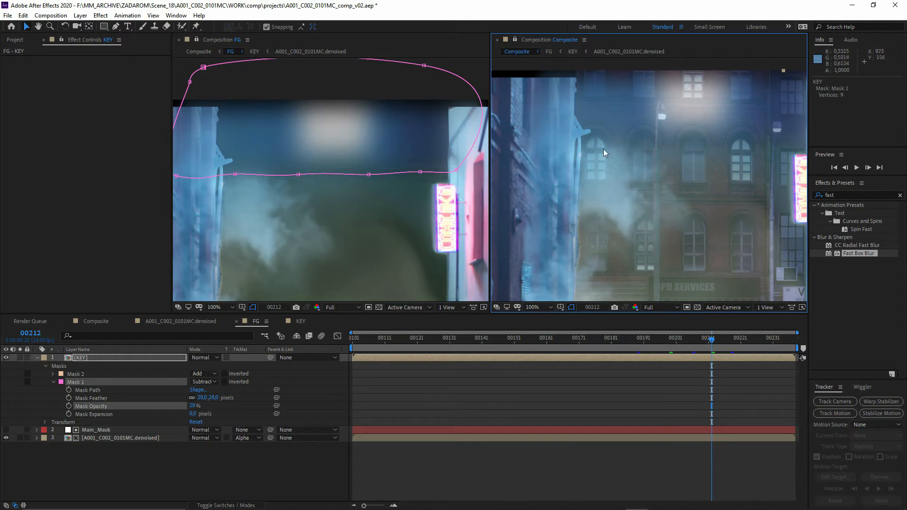
{"action": "left_click", "coordinate": [87, 402]}
{"action": "left_click", "coordinate": [38, 358]}
{"action": "mouse_move", "coordinate": [553, 257]}
{"action": "left_mouse_down"}
{"action": "mouse_move", "coordinate": [589, 212]}
{"action": "mouse_move", "coordinate": [568, 258]}
{"action": "left_mouse_up"}
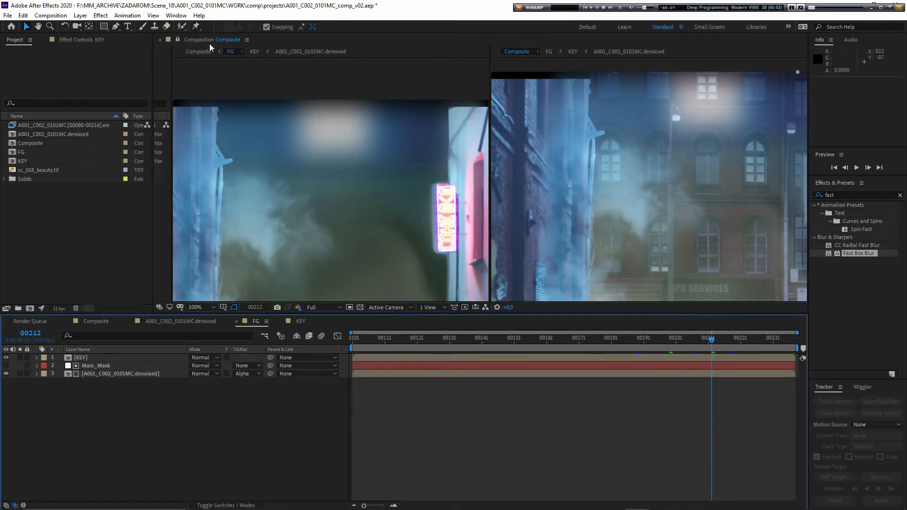
- Unlock the Composite viewer and enlarge the viewer area by making the timeline shorter
{"action": "left_click", "coordinate": [179, 40]}
{"action": "left_click_drag", "start_coordinate": [478, 313], "coordinate": [478, 391]}
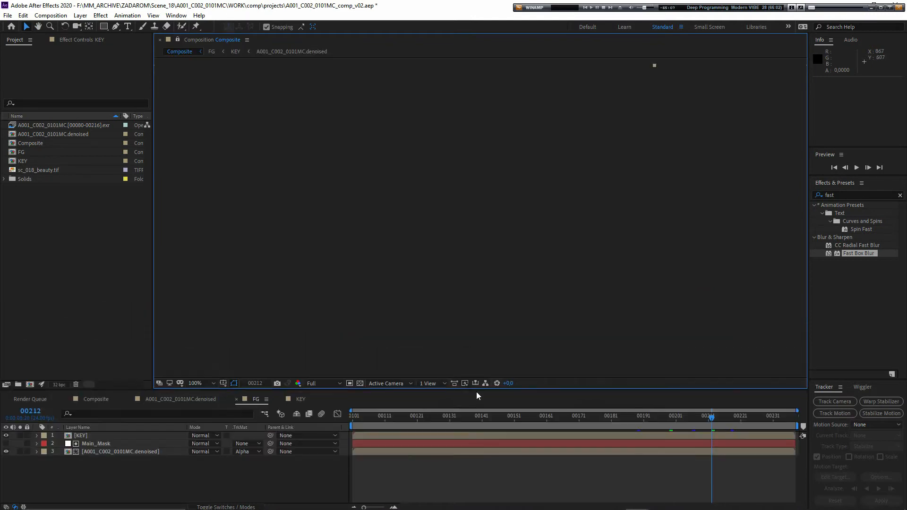
{"action": "left_click_drag", "start_coordinate": [424, 263], "coordinate": [411, 280]}
{"action": "left_click_drag", "start_coordinate": [50, 125], "coordinate": [91, 435]}
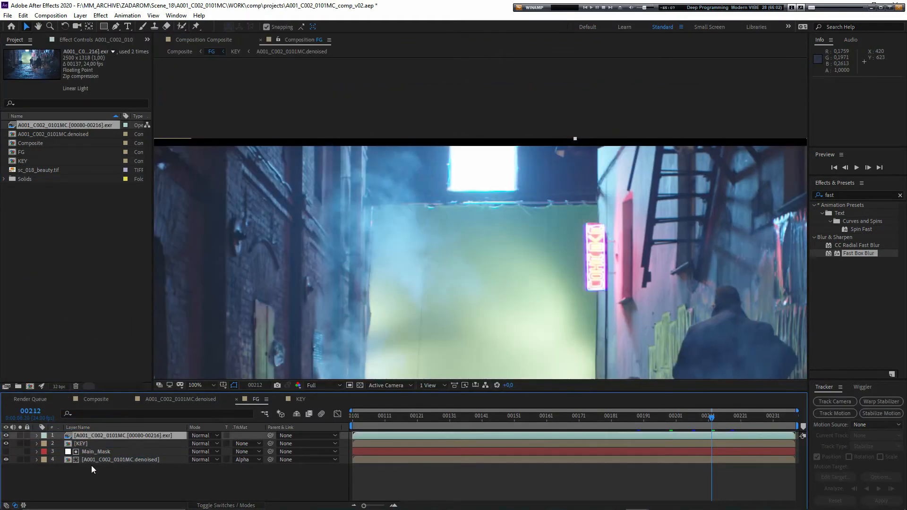
{"action": "left_click", "coordinate": [92, 467]}
{"action": "key", "text": "ctrl+z"}
- Add the A001_C002_0101MC.denoised composition as the top layer of FG and solo it
{"action": "left_click_drag", "start_coordinate": [24, 135], "coordinate": [100, 474]}
{"action": "left_click", "coordinate": [100, 474]}
{"action": "left_click", "coordinate": [20, 435]}
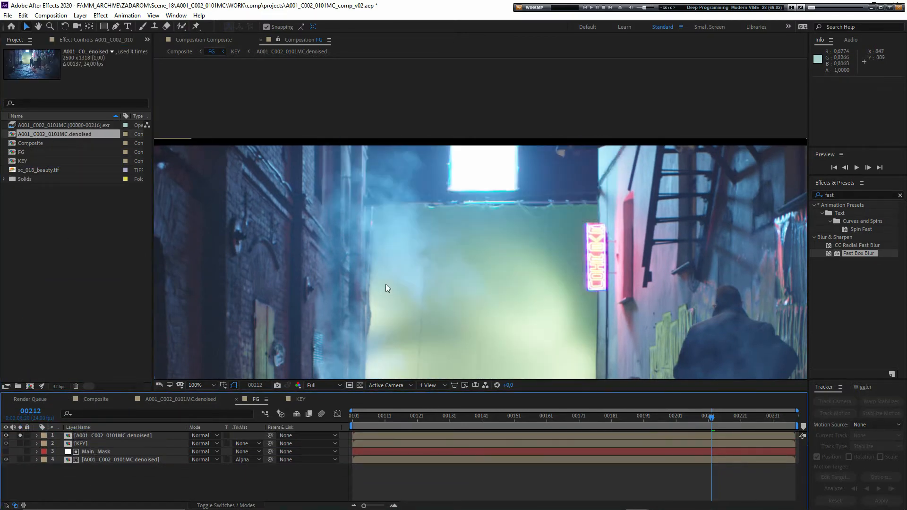
- Examine the smoke over the green backdrop in the soloed top layer between frames 00224 and 00101
{"action": "left_click_drag", "start_coordinate": [732, 418], "coordinate": [750, 419]}
{"action": "scroll", "coordinate": [425, 200], "scroll_direction": "up", "scroll_amount": 1}
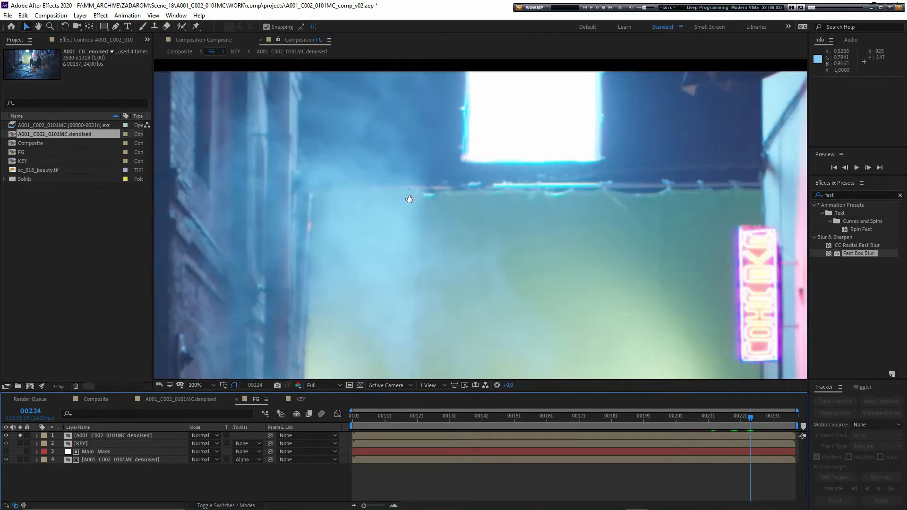
{"action": "left_click_drag", "start_coordinate": [406, 193], "coordinate": [459, 241]}
{"action": "left_click_drag", "start_coordinate": [779, 419], "coordinate": [737, 430]}
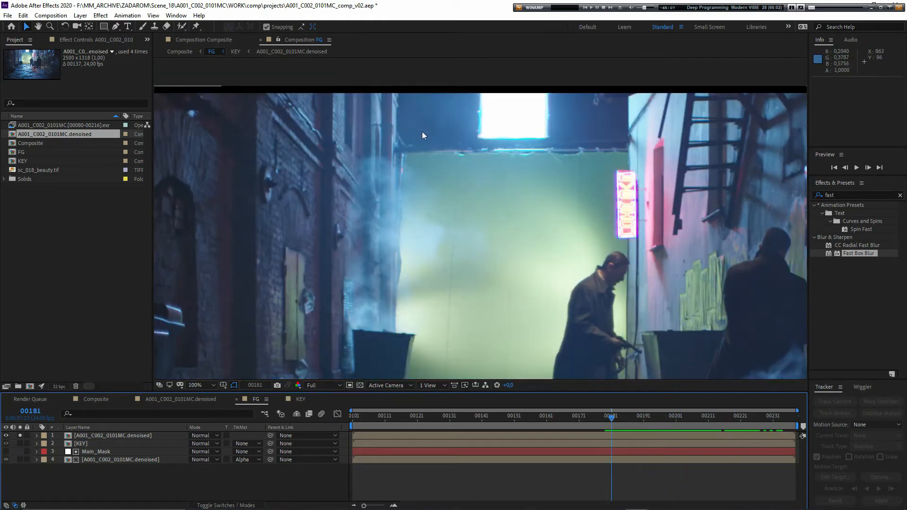
{"action": "left_click_drag", "start_coordinate": [614, 420], "coordinate": [620, 426]}
{"action": "left_click_drag", "start_coordinate": [398, 424], "coordinate": [358, 437]}
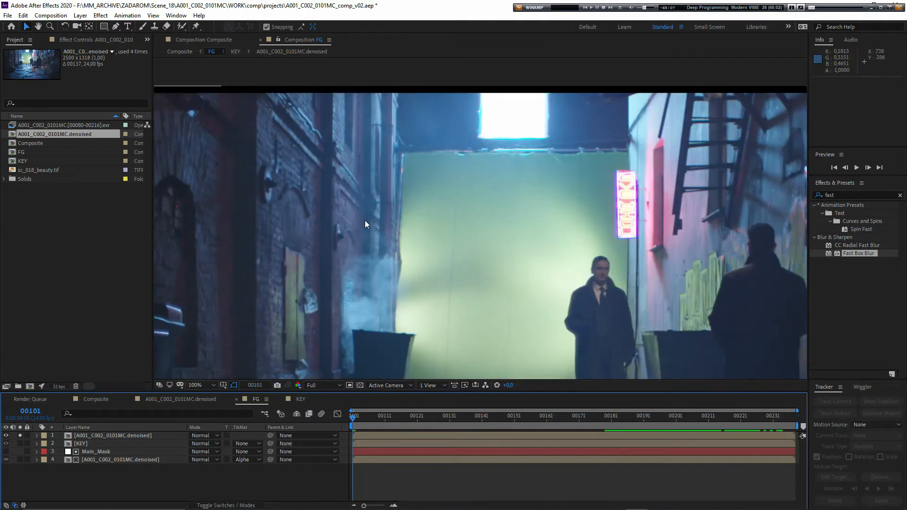
- Apply the Echo effect to the top A001_C002_0101MC.denoised layer and set its Echo Operator to Minimum
{"action": "left_click", "coordinate": [840, 196]}
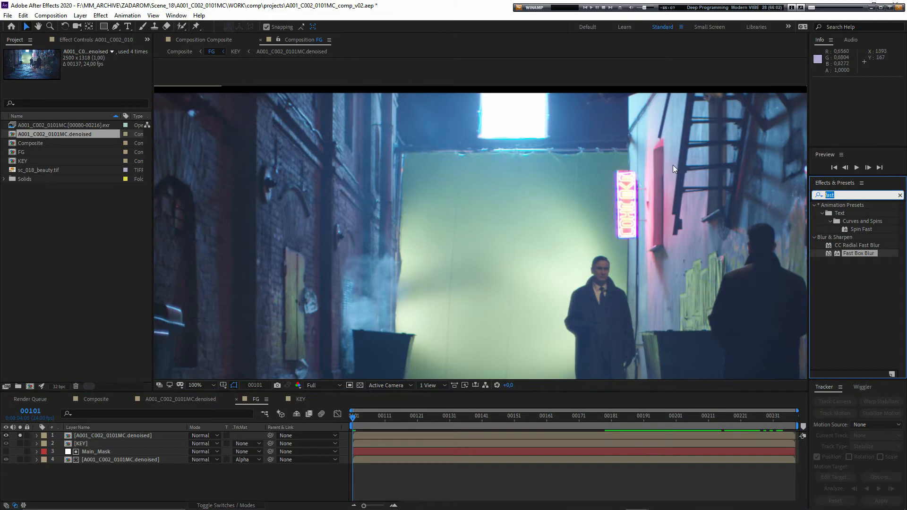
{"action": "type", "text": "ech"}
{"action": "left_click_drag", "start_coordinate": [839, 245], "coordinate": [112, 435]}
{"action": "left_click", "coordinate": [88, 98]}
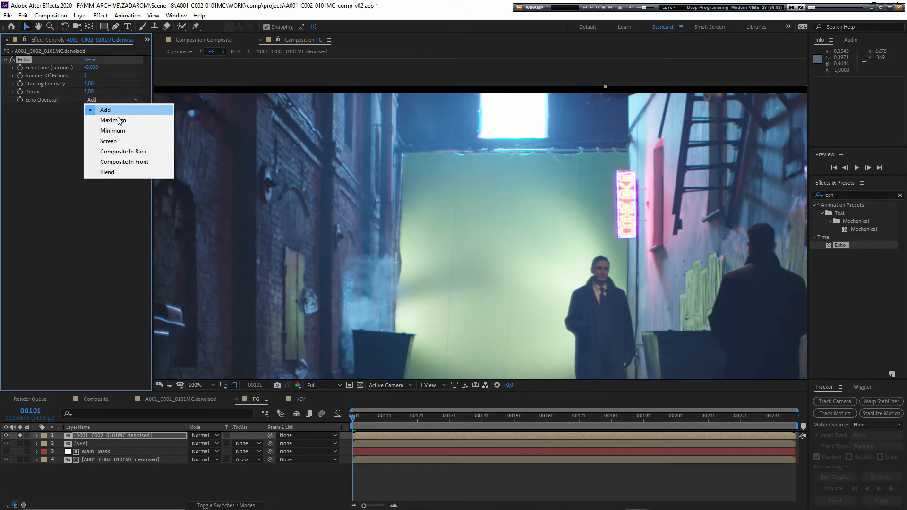
{"action": "left_click", "coordinate": [118, 131]}
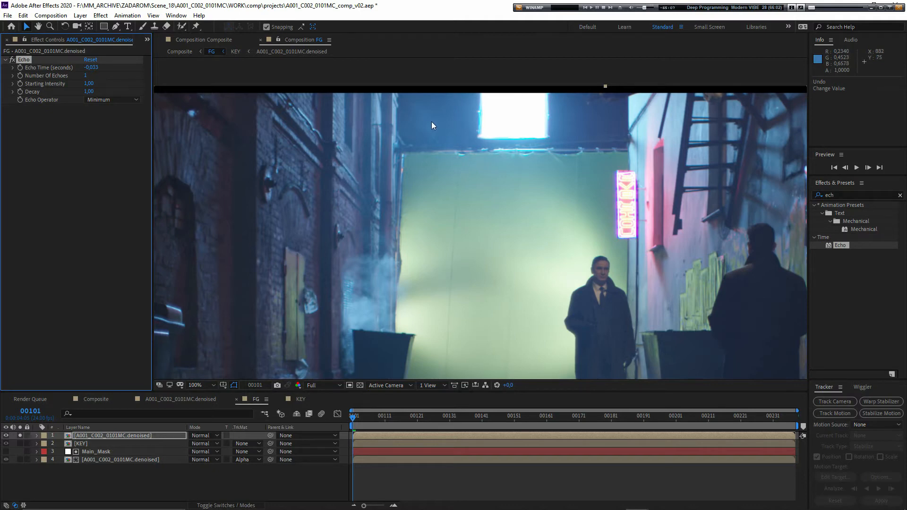
- Switch to the Windows Calculator and divide 1 by 24 to get the duration of one frame
{"action": "key", "text": "super"}
{"action": "type", "text": "ca"}
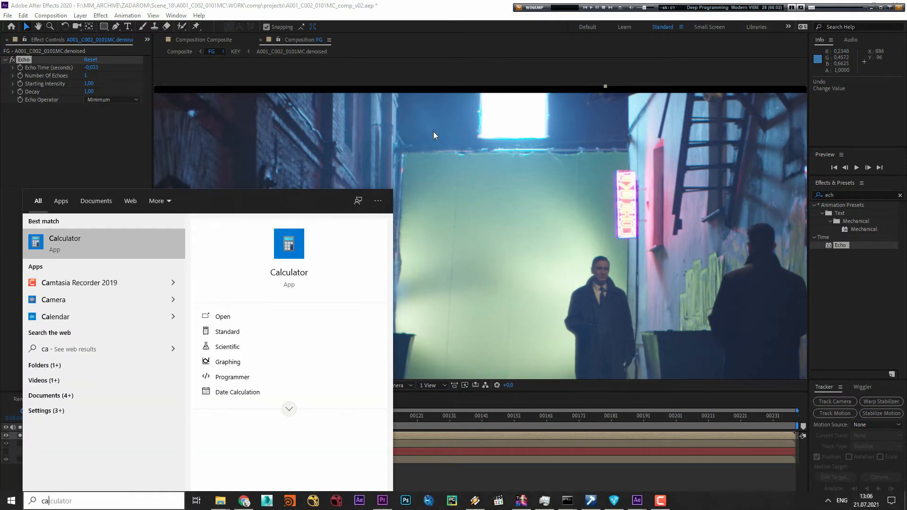
{"action": "key", "text": "Return"}
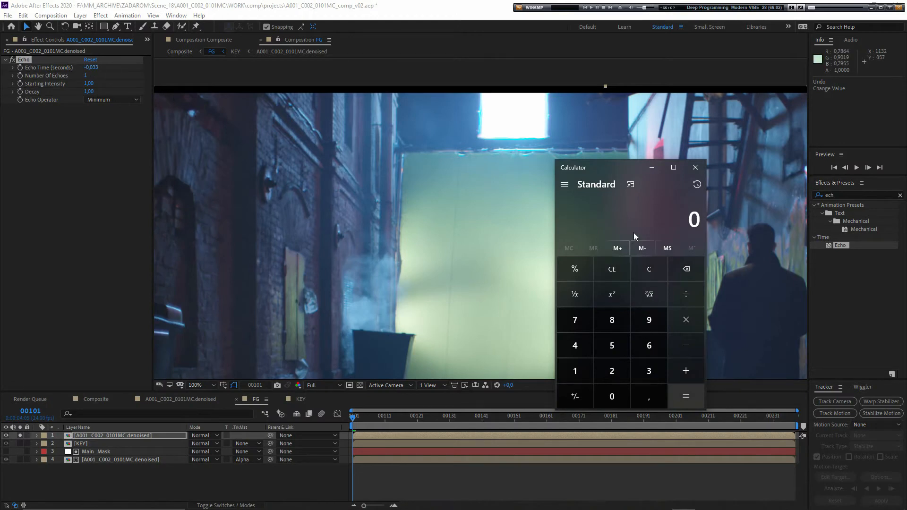
{"action": "type", "text": "1/24"}
{"action": "key", "text": "Return"}
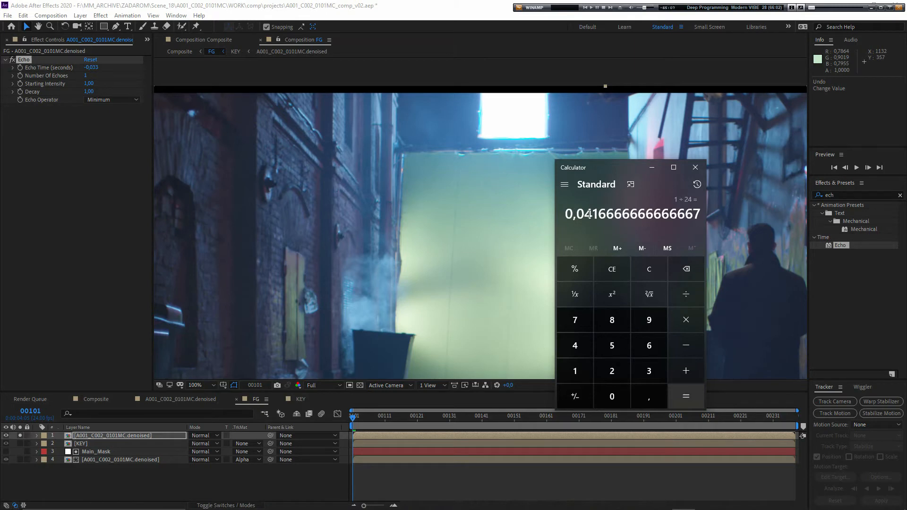
- Back in After Effects, set the Echo effect's Echo Time to 0.0416 seconds and Number of Echoes to 200
{"action": "left_click", "coordinate": [91, 67]}
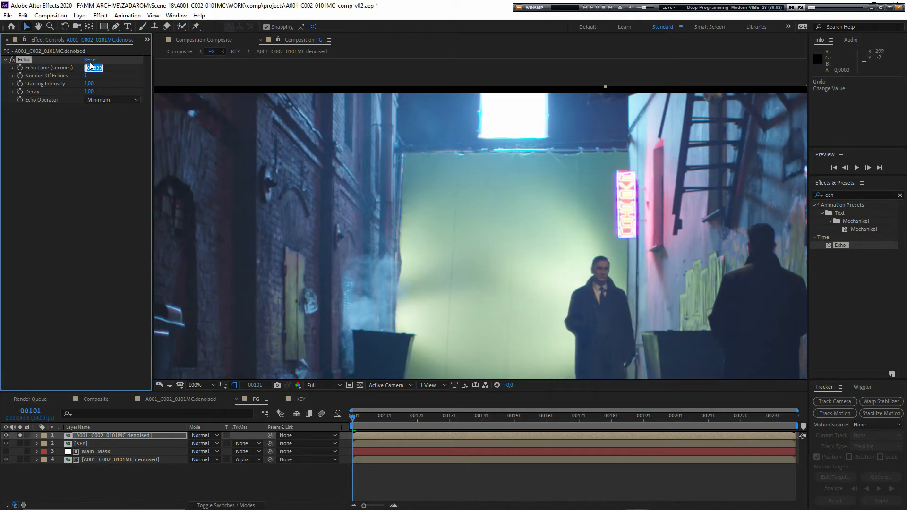
{"action": "type", "text": "0.0416"}
{"action": "key", "text": "Return"}
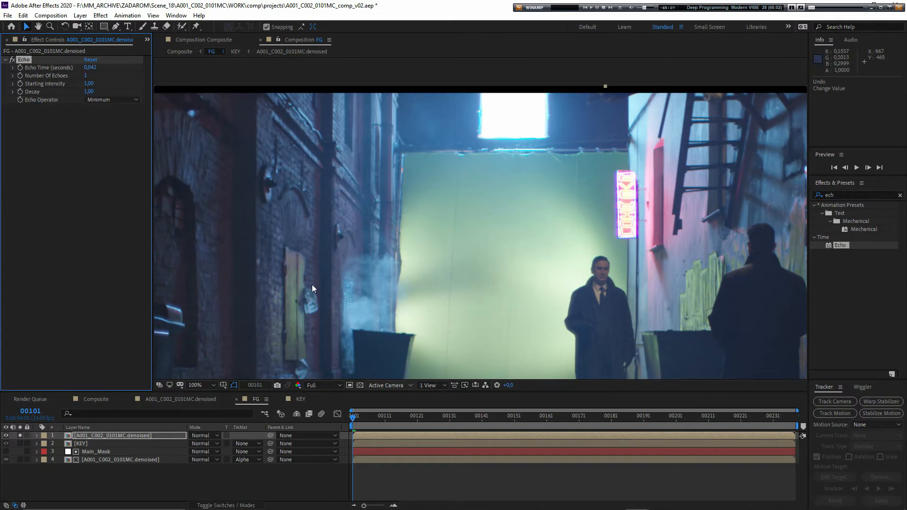
{"action": "left_click", "coordinate": [85, 76]}
{"action": "type", "text": "200"}
{"action": "key", "text": "Return"}
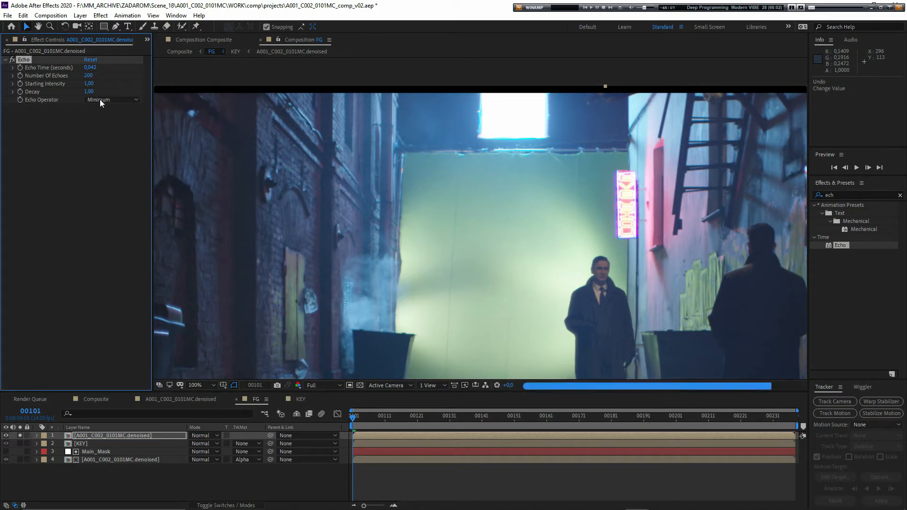
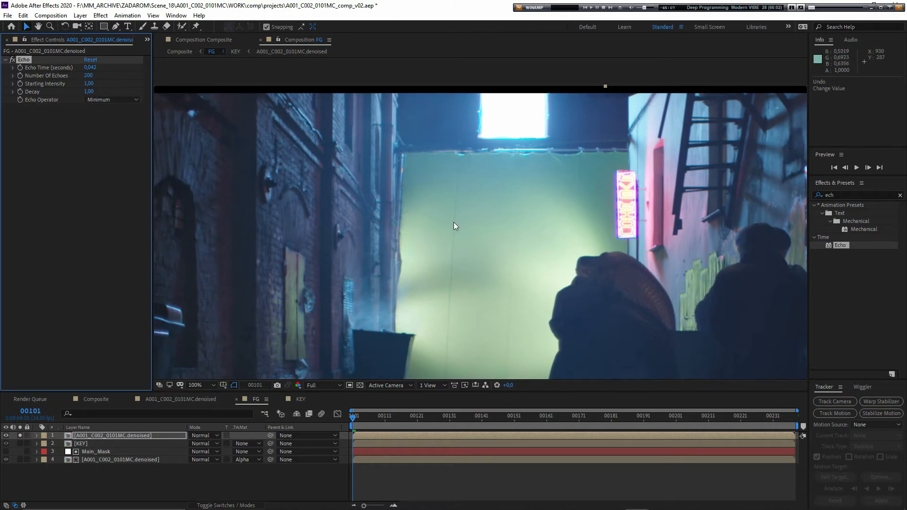
- Compare the upper-left edge of the green backdrop with the top layer's Echo effect off and on
{"action": "scroll", "coordinate": [454, 222], "scroll_direction": "down", "scroll_amount": 2}
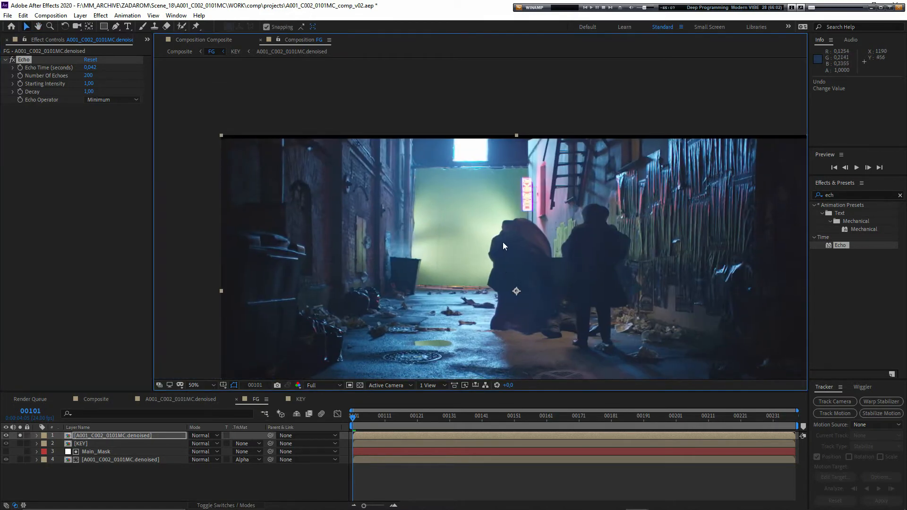
{"action": "scroll", "coordinate": [497, 275], "scroll_direction": "up", "scroll_amount": 2}
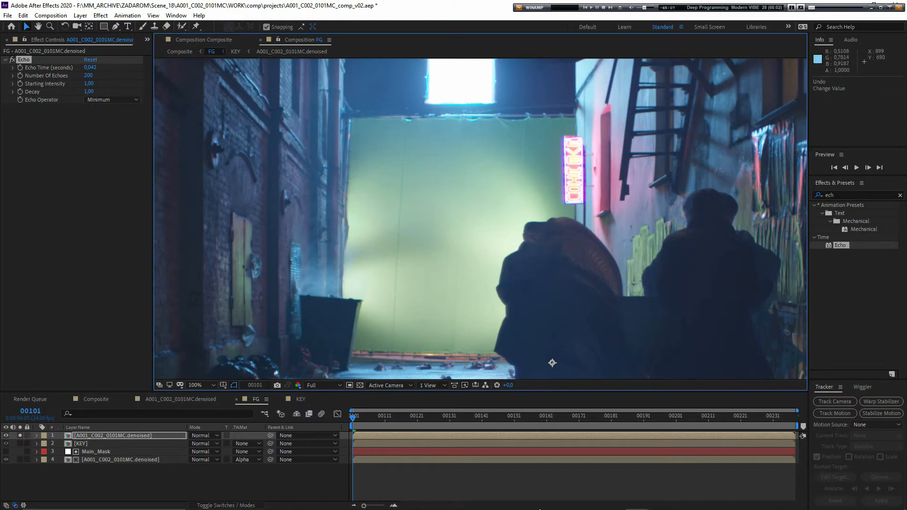
{"action": "left_click_drag", "start_coordinate": [364, 235], "coordinate": [386, 263]}
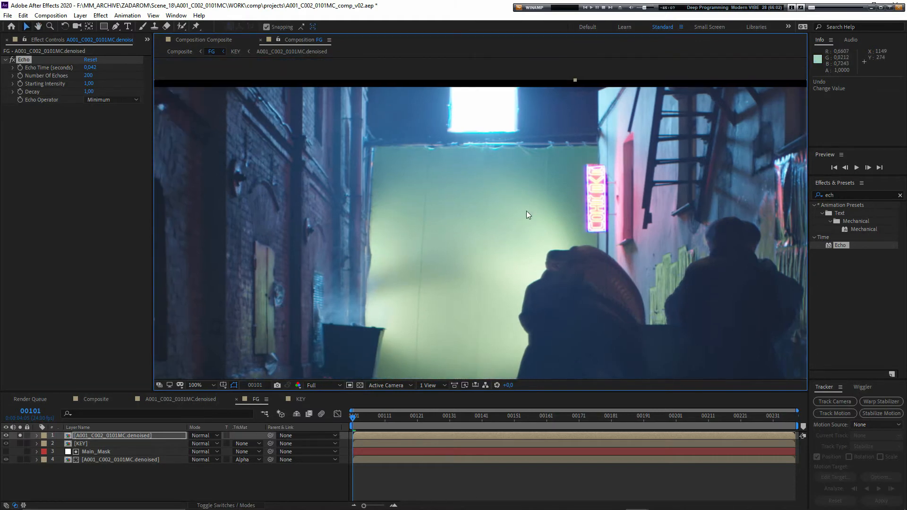
{"action": "left_click_drag", "start_coordinate": [528, 215], "coordinate": [500, 238]}
{"action": "scroll", "coordinate": [389, 123], "scroll_direction": "up", "scroll_amount": 2}
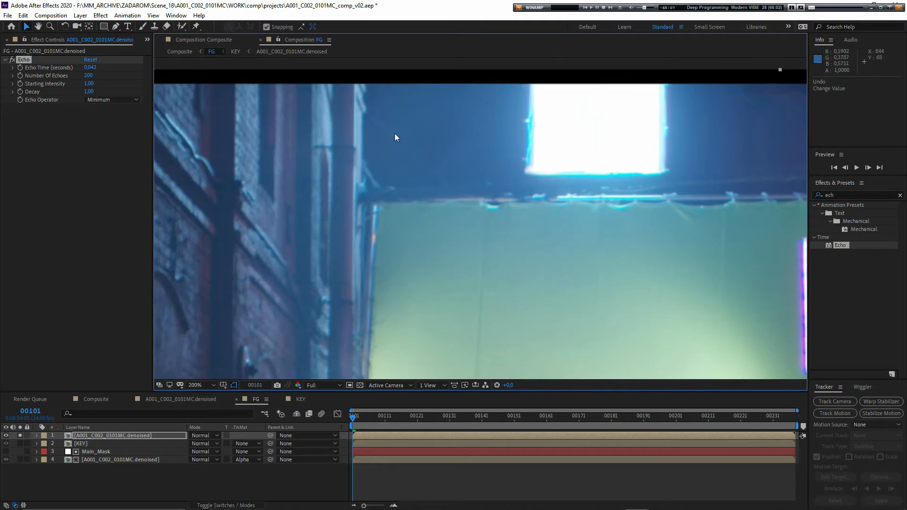
{"action": "left_click", "coordinate": [6, 444]}
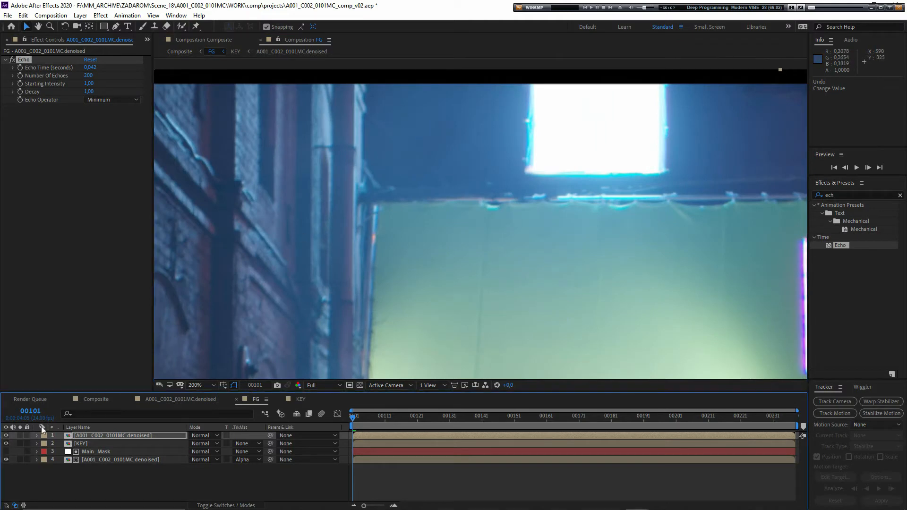
{"action": "left_click", "coordinate": [24, 60]}
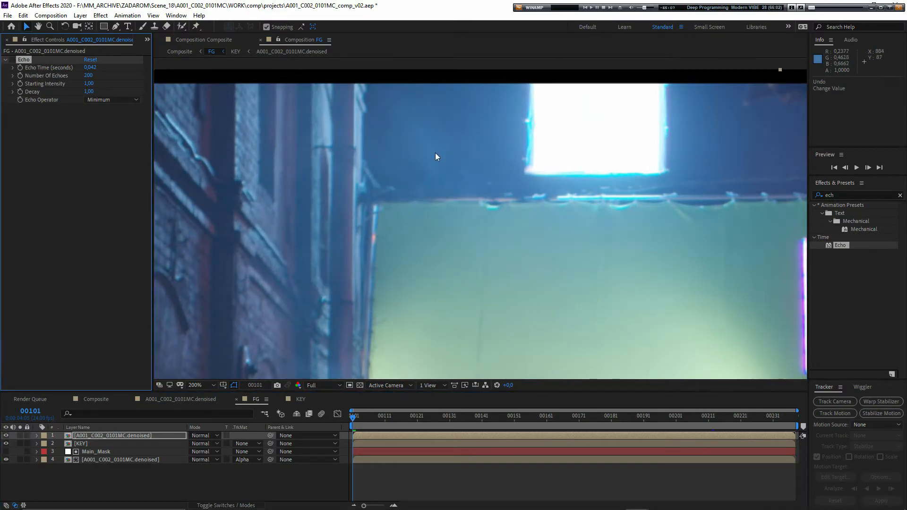
{"action": "left_click", "coordinate": [11, 60]}
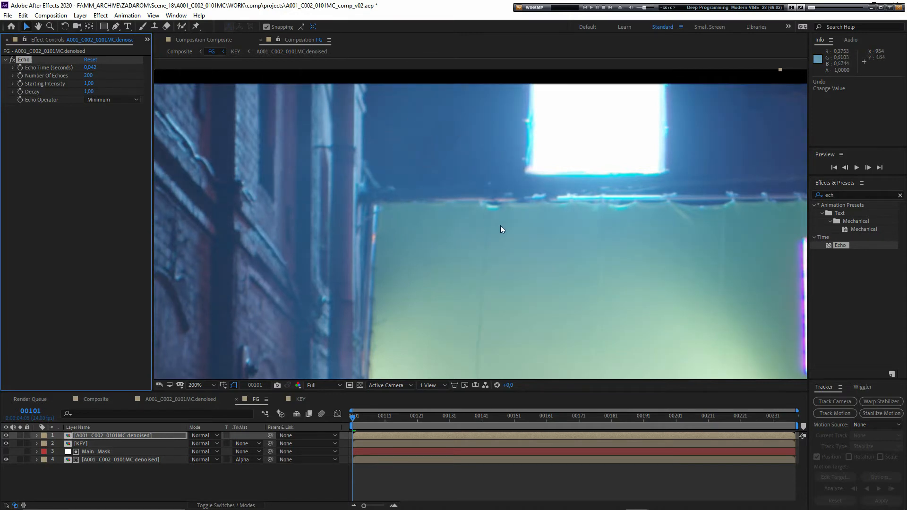
{"action": "scroll", "coordinate": [520, 265], "scroll_direction": "down", "scroll_amount": 2}
- Try applying Freeze Frame to the top A001_C002_0101MC.denoised layer, and undo it
{"action": "left_click", "coordinate": [126, 482]}
{"action": "left_click", "coordinate": [121, 435]}
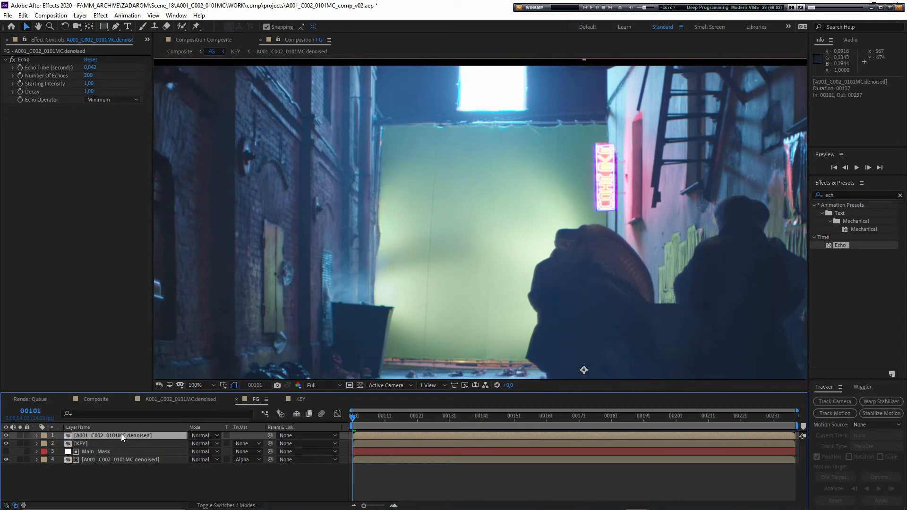
{"action": "right_click", "coordinate": [154, 440]}
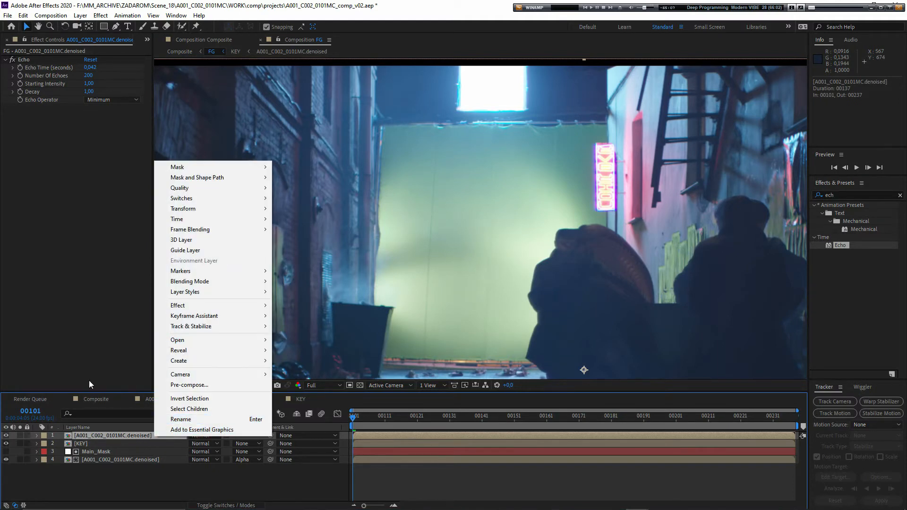
{"action": "mouse_move", "coordinate": [227, 219]}
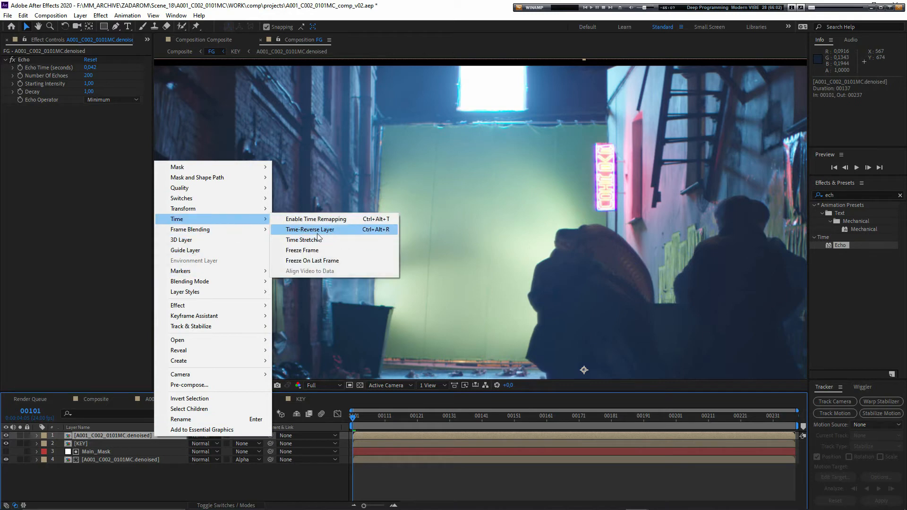
{"action": "left_click", "coordinate": [304, 251]}
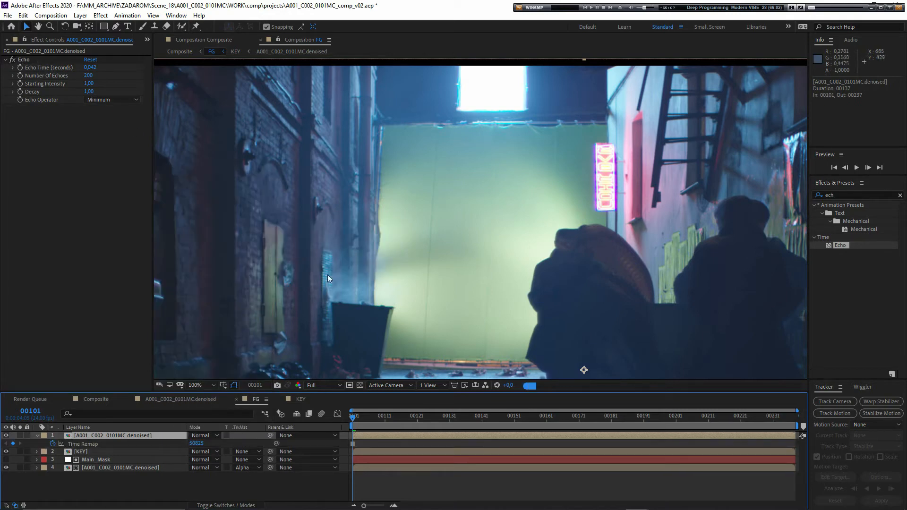
{"action": "key", "text": "ctrl+z"}
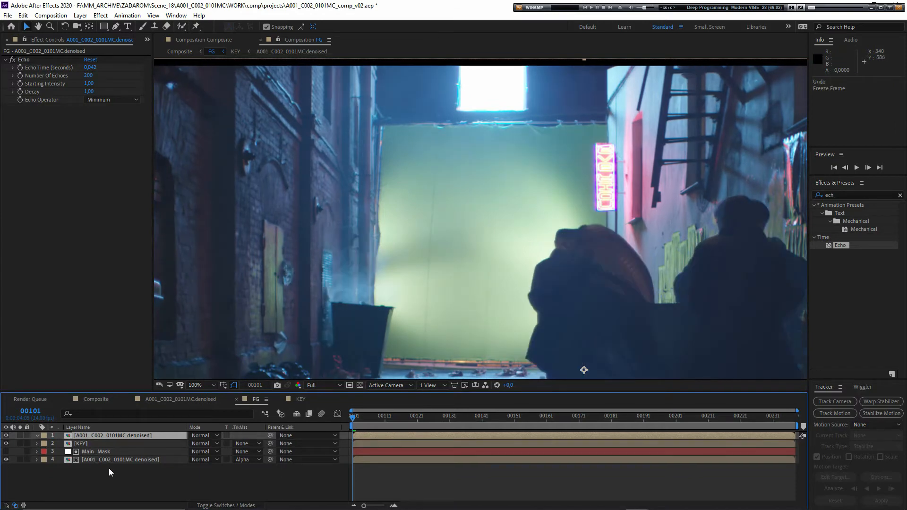
- Pre-compose the top denoised layer as A001_C002_0101MC.denoised_Min_echo, moving all attributes into the new composition
{"action": "left_click", "coordinate": [120, 435]}
{"action": "key", "text": "ctrl+shift+c"}
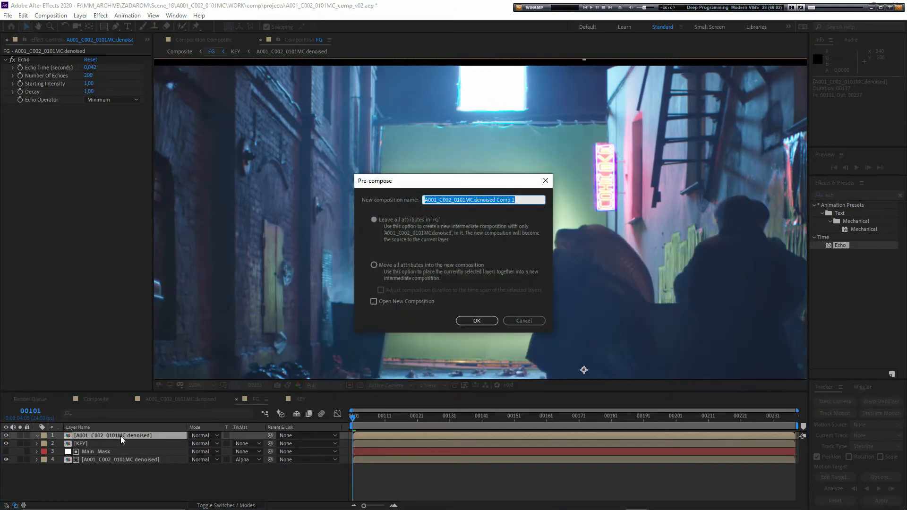
{"action": "key", "text": "End"}
{"action": "key", "text": "BackSpace"}
{"action": "key", "text": "BackSpace"}
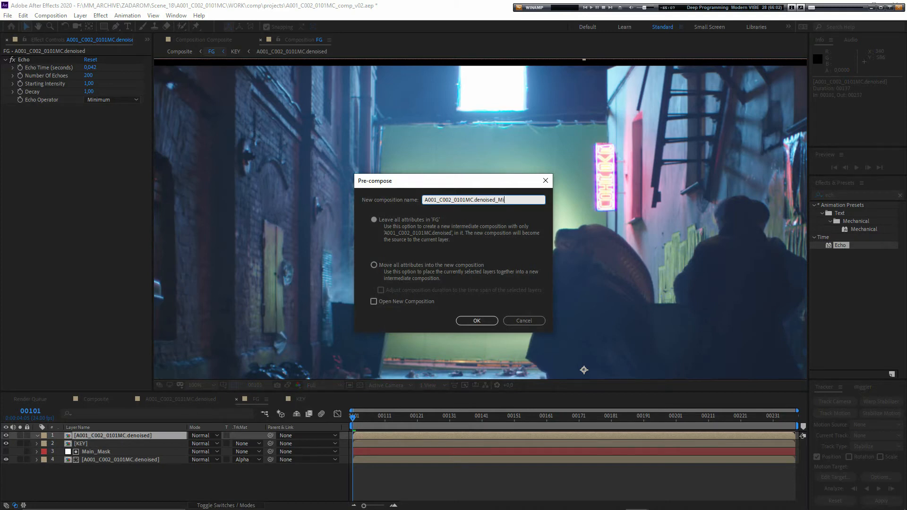
{"action": "left_click", "coordinate": [388, 269]}
{"action": "left_click", "coordinate": [476, 320]}
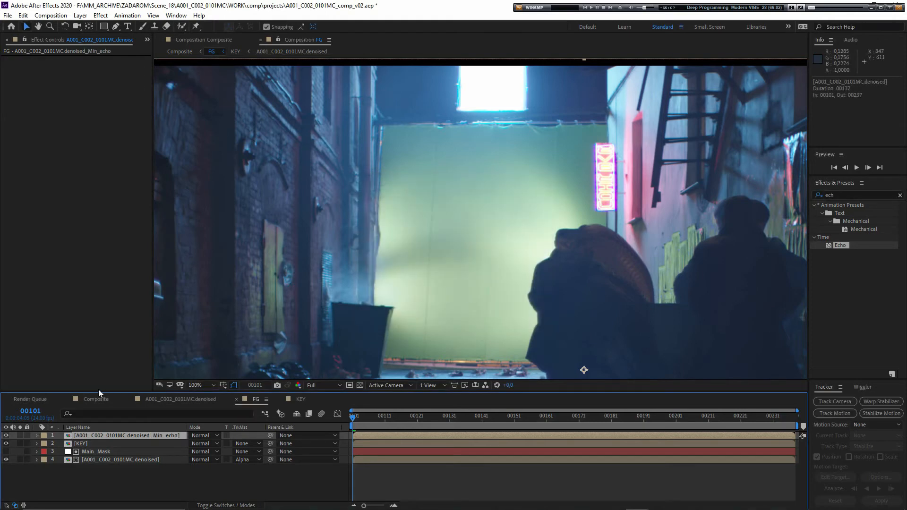
- Apply Freeze Frame to the A001_C002_0101MC.denoised_Min_echo layer at frame 00101
{"action": "right_click", "coordinate": [92, 436]}
{"action": "mouse_move", "coordinate": [139, 220]}
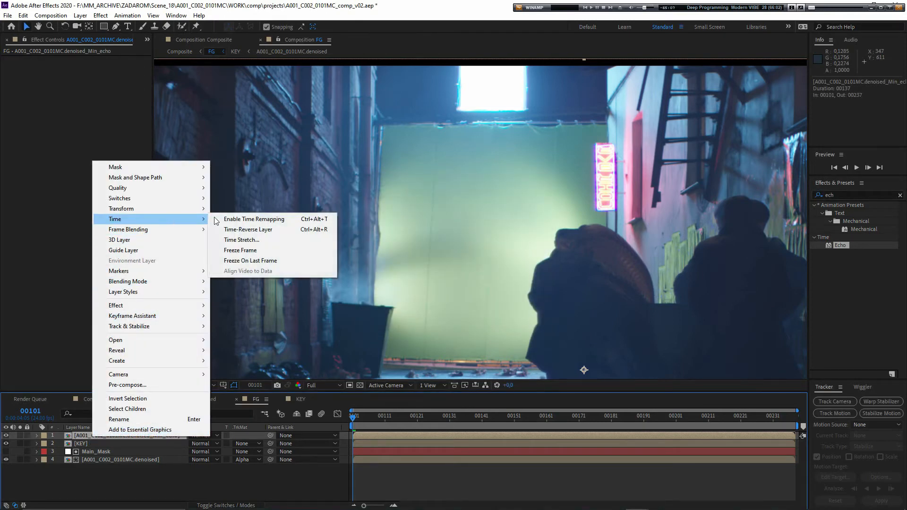
{"action": "left_click", "coordinate": [258, 254]}
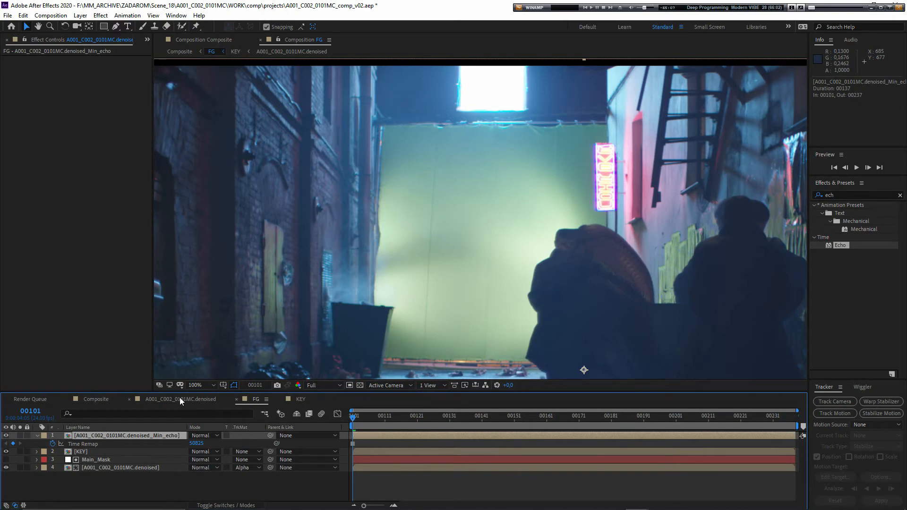
- Add the A001_C002_0101MC.denoised composition to FG directly below the Min_echo layer
{"action": "left_click", "coordinate": [87, 472]}
{"action": "key", "text": "ctrl+z"}
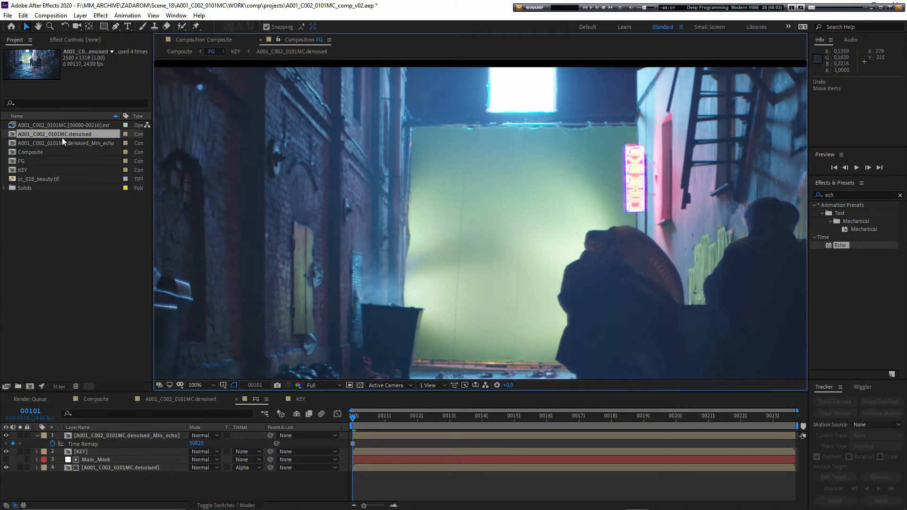
{"action": "left_click_drag", "start_coordinate": [61, 137], "coordinate": [104, 444]}
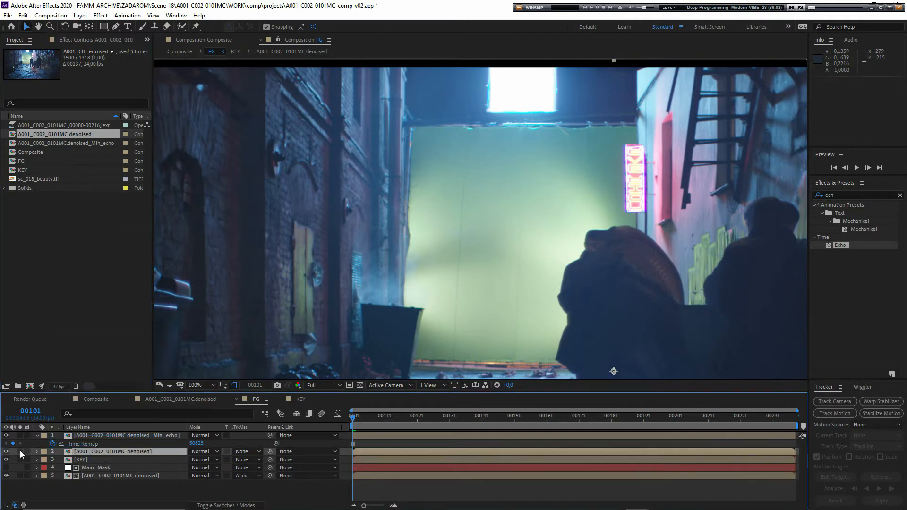
- Solo the two top layers and set the A001_C002_0101MC.denoised_Min_echo layer's blending mode to Subtract
{"action": "left_click", "coordinate": [127, 435]}
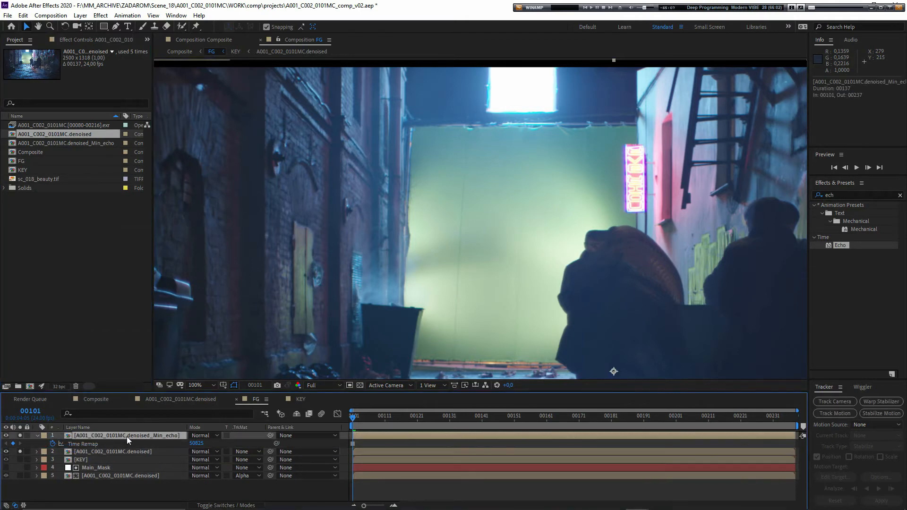
{"action": "left_click", "coordinate": [214, 435]}
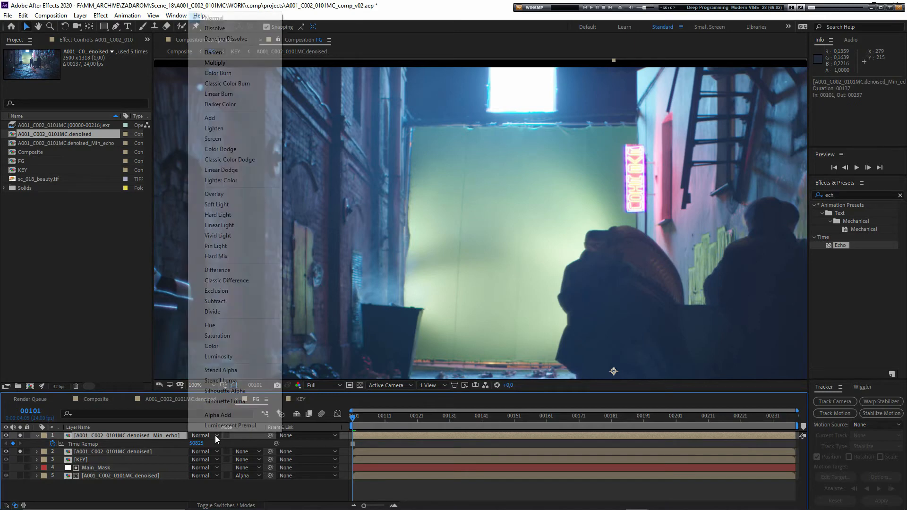
{"action": "left_click", "coordinate": [220, 301]}
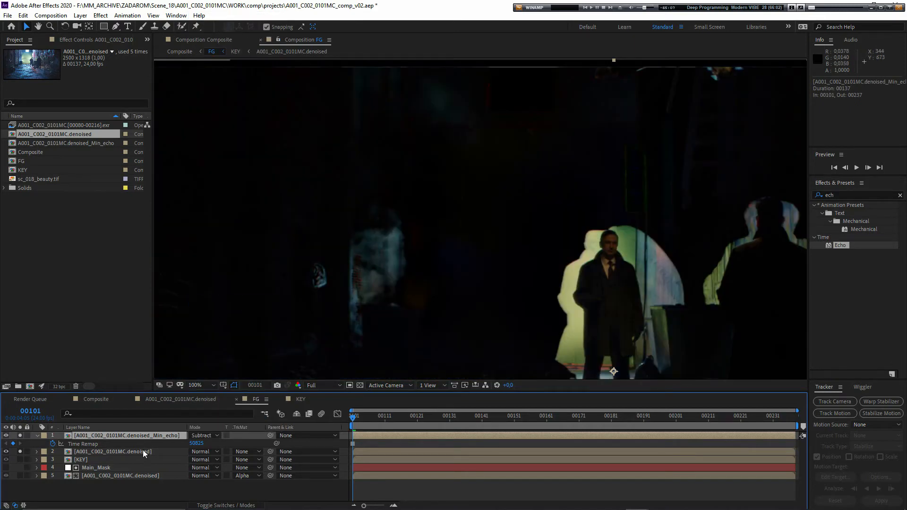
- Go to frame 00234 and examine the subtracted smoke around the backdrop's upper-left corner
{"action": "left_click", "coordinate": [614, 418]}
{"action": "left_click_drag", "start_coordinate": [628, 424], "coordinate": [781, 424]}
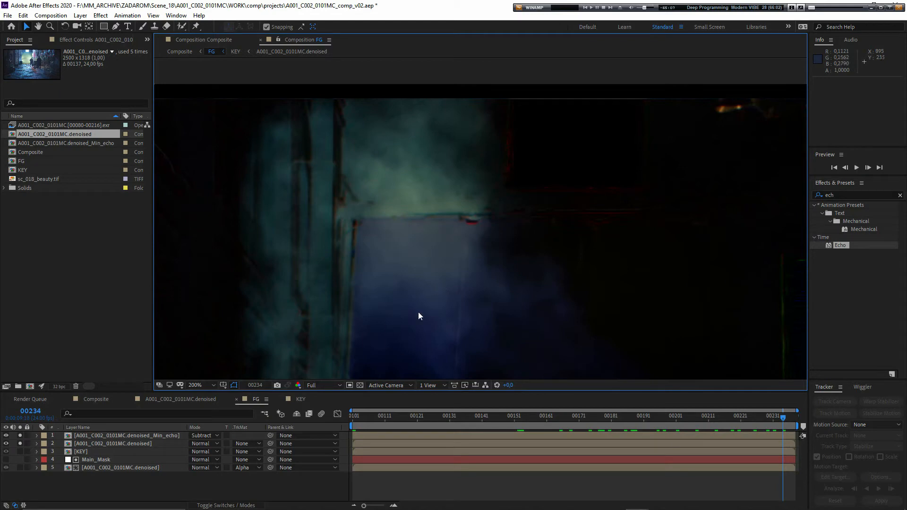
{"action": "left_click", "coordinate": [137, 444]}
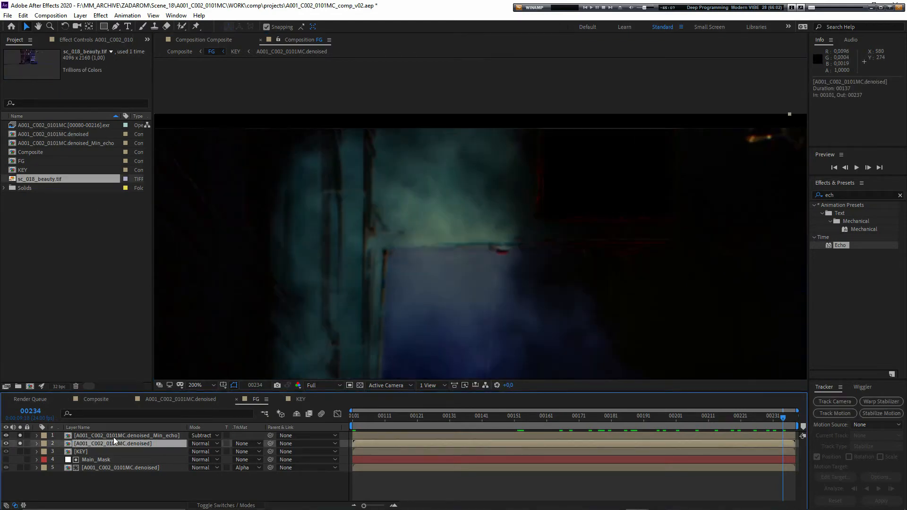
{"action": "left_click", "coordinate": [163, 437]}
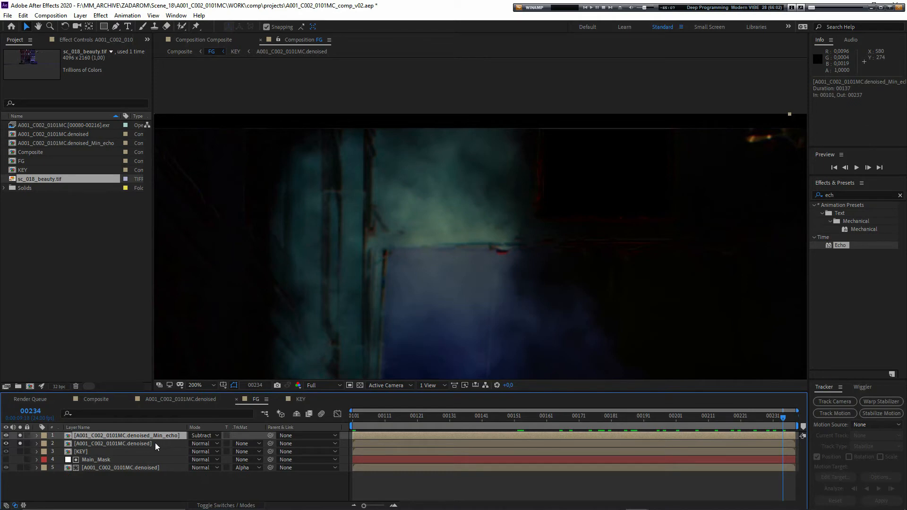
{"action": "left_click", "coordinate": [120, 446]}
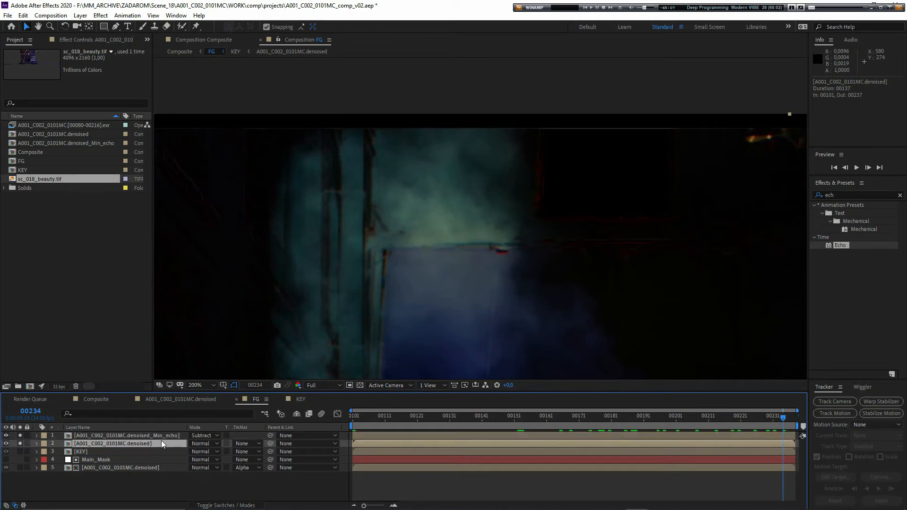
{"action": "scroll", "coordinate": [479, 278], "scroll_direction": "down", "scroll_amount": 2}
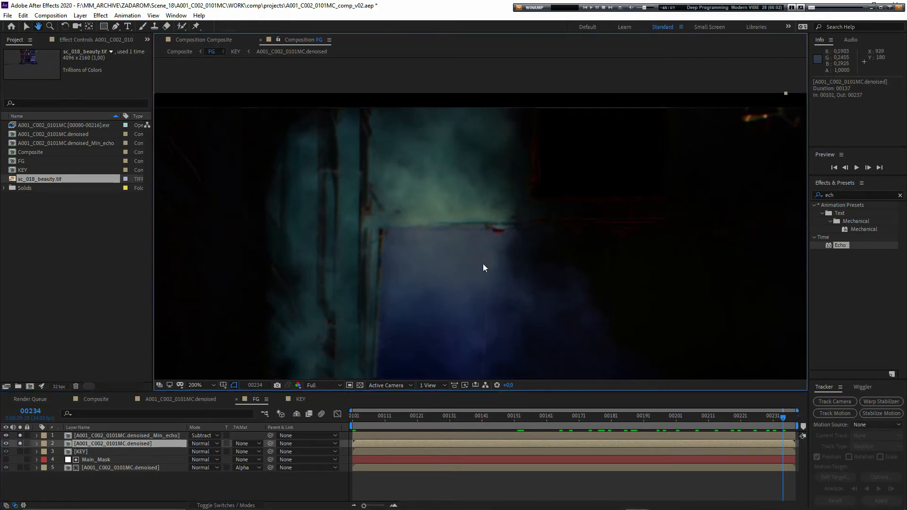
- Compare the individual color channels of the subtracted smoke at frame 00234, especially green against blue, and return to the RGB view
{"action": "key", "text": "alt+1"}
{"action": "key", "text": "alt+1"}
{"action": "key", "text": "alt+2"}
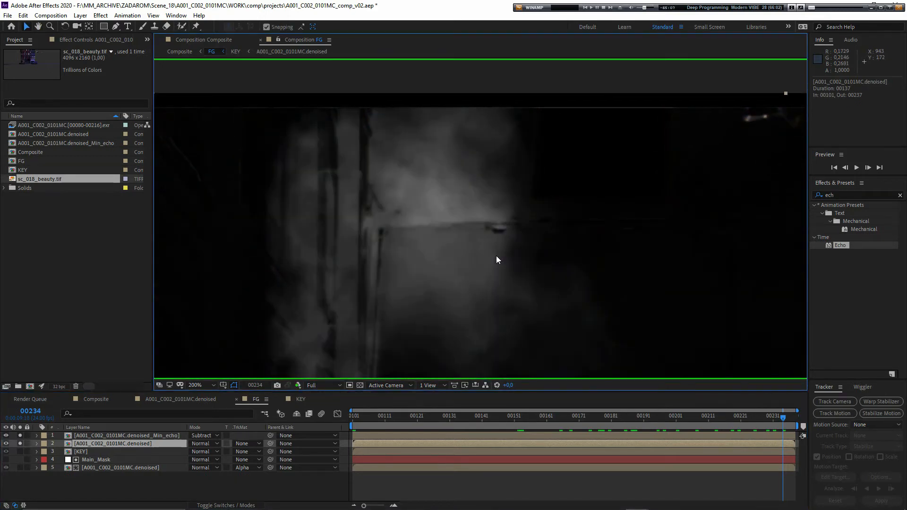
{"action": "key", "text": "alt+3"}
{"action": "key", "text": "alt+4"}
{"action": "key", "text": "alt+3"}
{"action": "key", "text": "alt+2"}
{"action": "key", "text": "alt+1"}
{"action": "key", "text": "alt+2"}
{"action": "key", "text": "alt+3"}
{"action": "key", "text": "alt+2"}
{"action": "key", "text": "alt+3"}
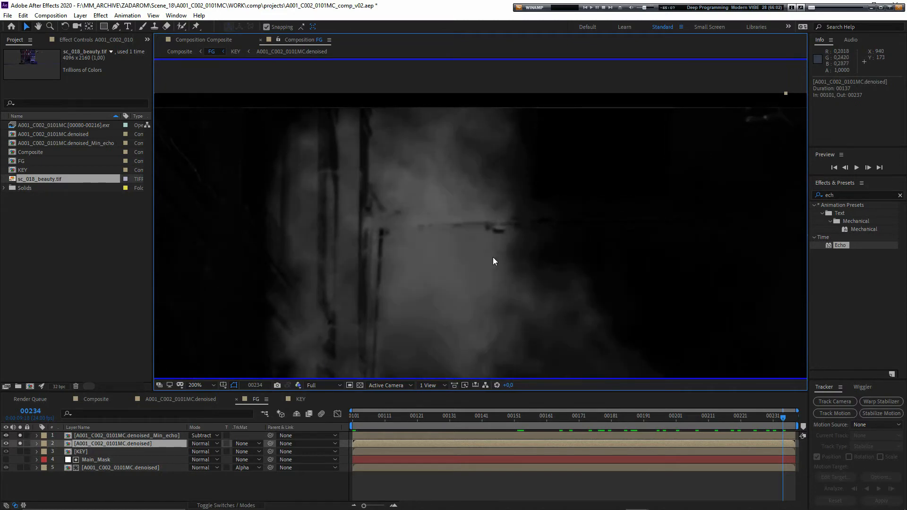
{"action": "key", "text": "alt+2"}
{"action": "key", "text": "alt+3"}
{"action": "left_click_drag", "start_coordinate": [490, 259], "coordinate": [454, 269]}
{"action": "key", "text": "alt+2"}
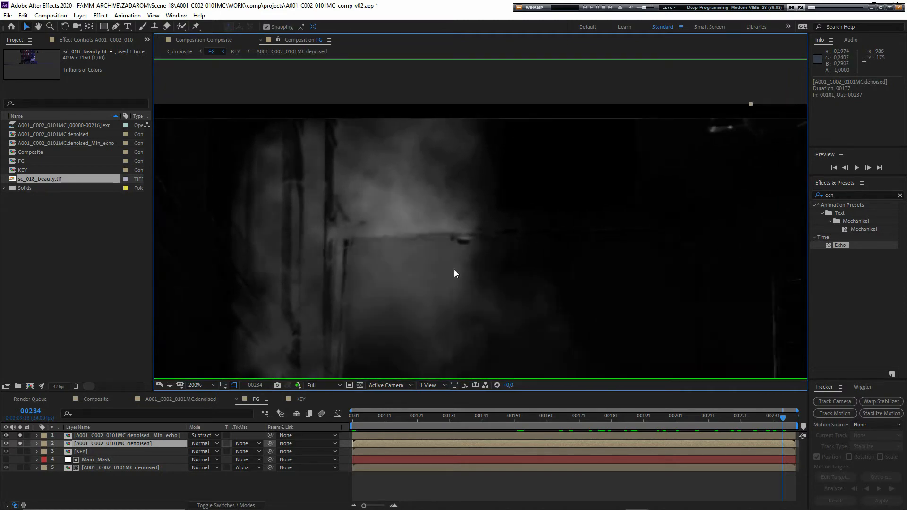
{"action": "key", "text": "alt+1"}
{"action": "key", "text": "alt+2"}
{"action": "key", "text": "alt+3"}
{"action": "key", "text": "alt+2"}
{"action": "key", "text": "alt+3"}
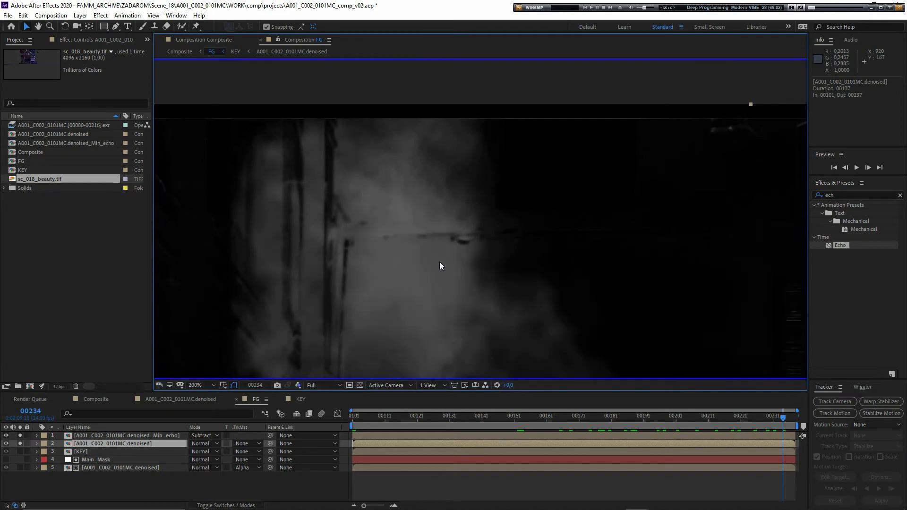
{"action": "key", "text": "alt+3"}
- Pre-compose the Min_echo layer and the denoised layer beneath it together as Smoke_Extraction
{"action": "left_click", "coordinate": [120, 443]}
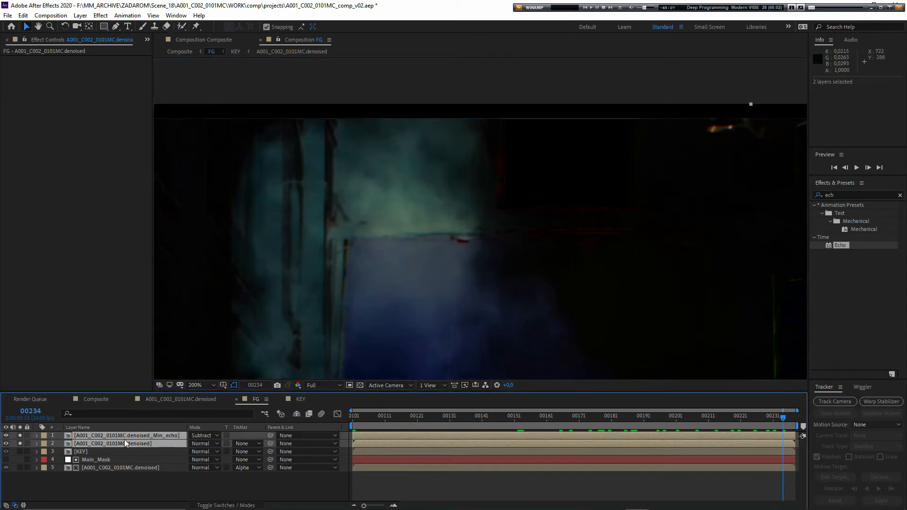
{"action": "key", "text": "ctrl+shift+c"}
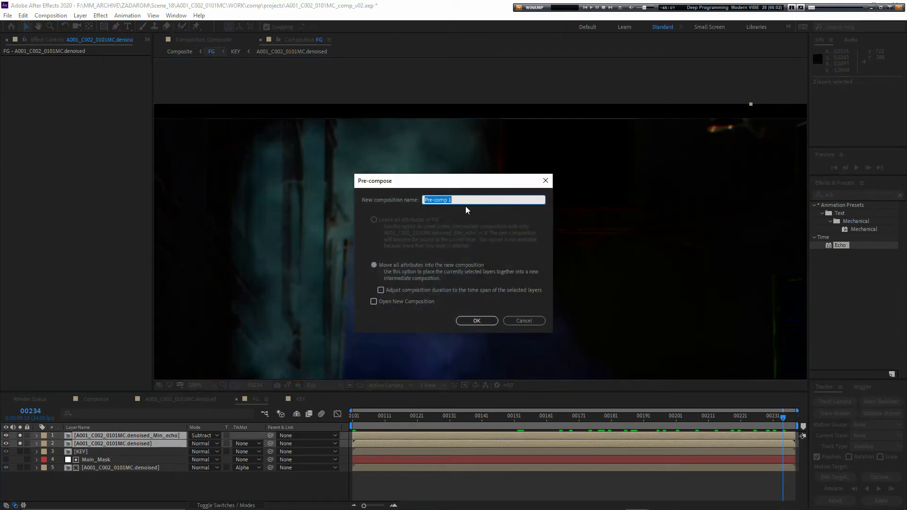
{"action": "type", "text": "Smoke_Extraction"}
{"action": "left_click", "coordinate": [476, 321]}
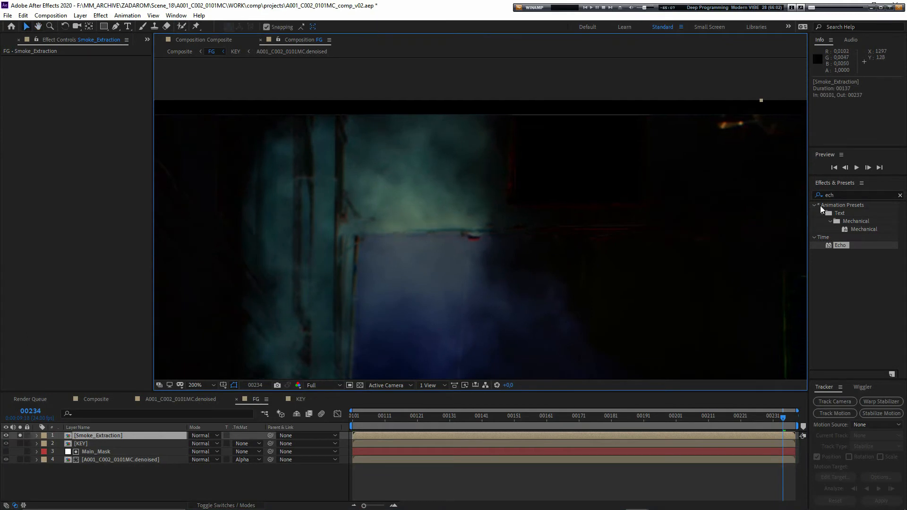
- Apply Shift Channels to the Smoke_Extraction layer and take both its red and green channels from Blue
{"action": "left_click", "coordinate": [846, 195]}
{"action": "type", "text": "shif"}
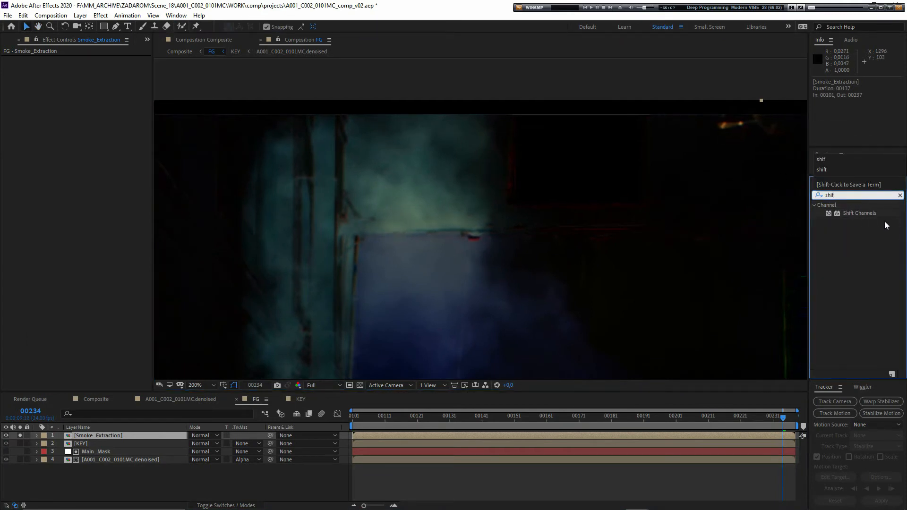
{"action": "left_click_drag", "start_coordinate": [859, 213], "coordinate": [130, 438]}
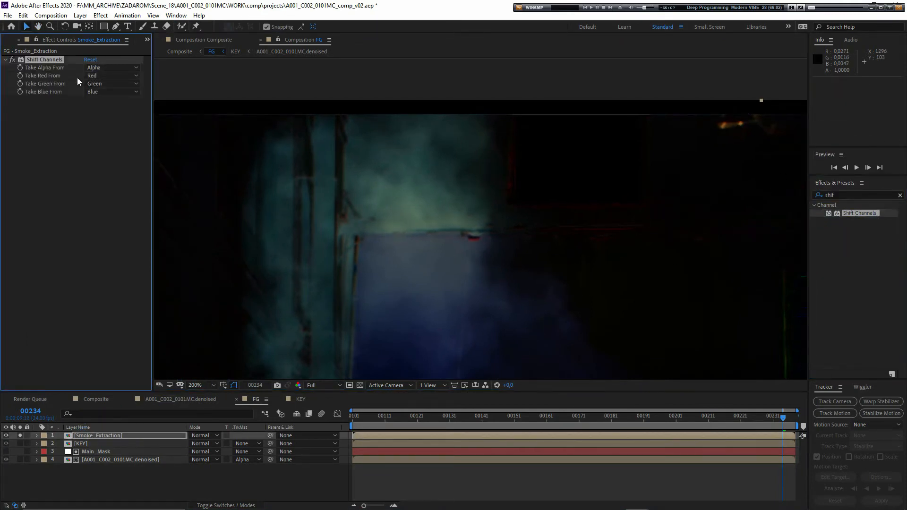
{"action": "left_click", "coordinate": [112, 75]}
{"action": "left_click", "coordinate": [106, 117]}
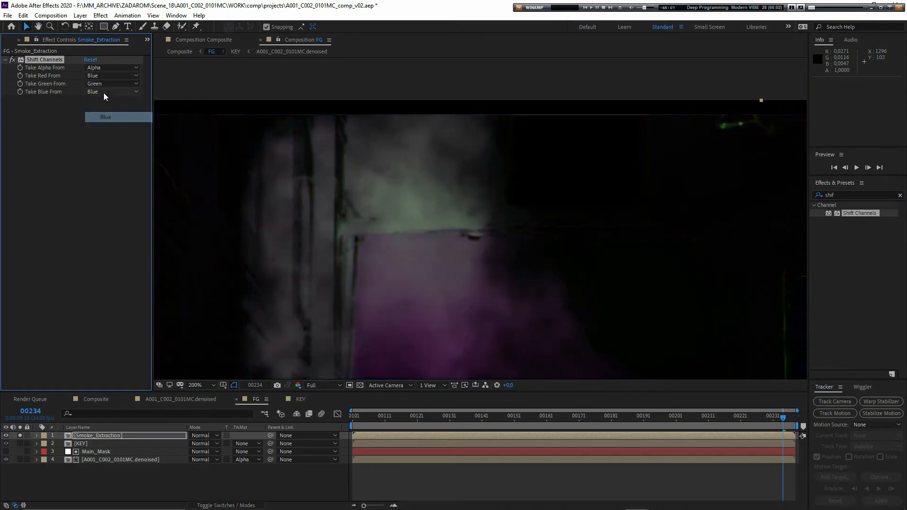
{"action": "left_click", "coordinate": [113, 83]}
{"action": "left_click", "coordinate": [113, 125]}
{"action": "left_click_drag", "start_coordinate": [425, 252], "coordinate": [392, 238]}
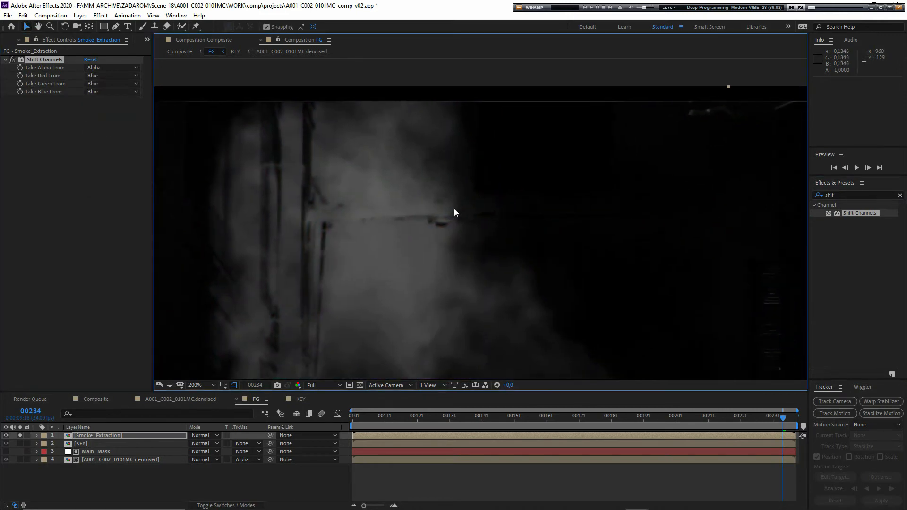
{"action": "left_click_drag", "start_coordinate": [429, 213], "coordinate": [455, 199]}
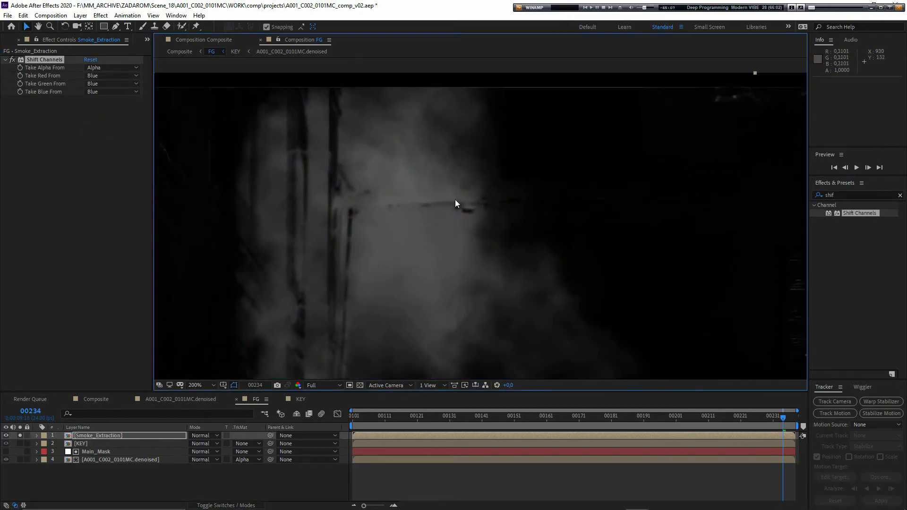
{"action": "left_click", "coordinate": [869, 197]}
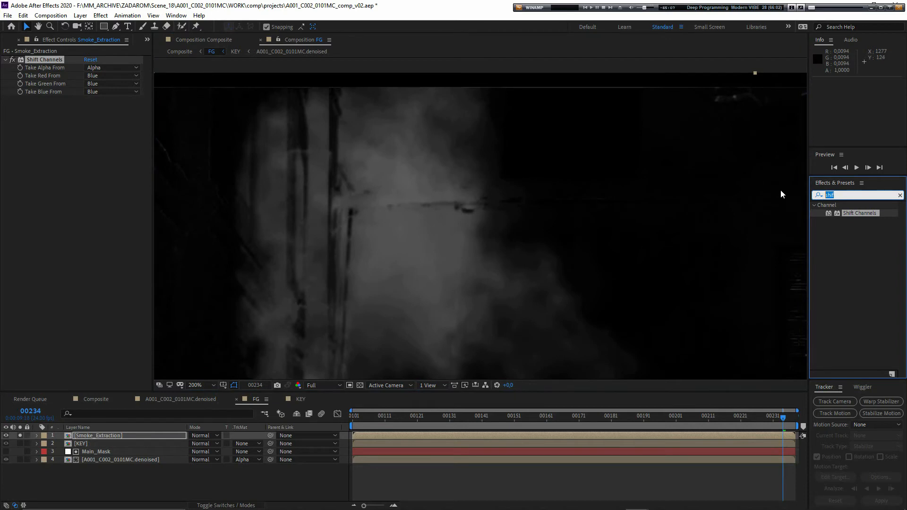
- Place A001_C002_0101MC.denoised directly beneath Smoke_Extraction in the FG composition and set its track matte to Luma
{"action": "left_click", "coordinate": [152, 479]}
{"action": "left_click", "coordinate": [148, 40]}
{"action": "left_click", "coordinate": [158, 51]}
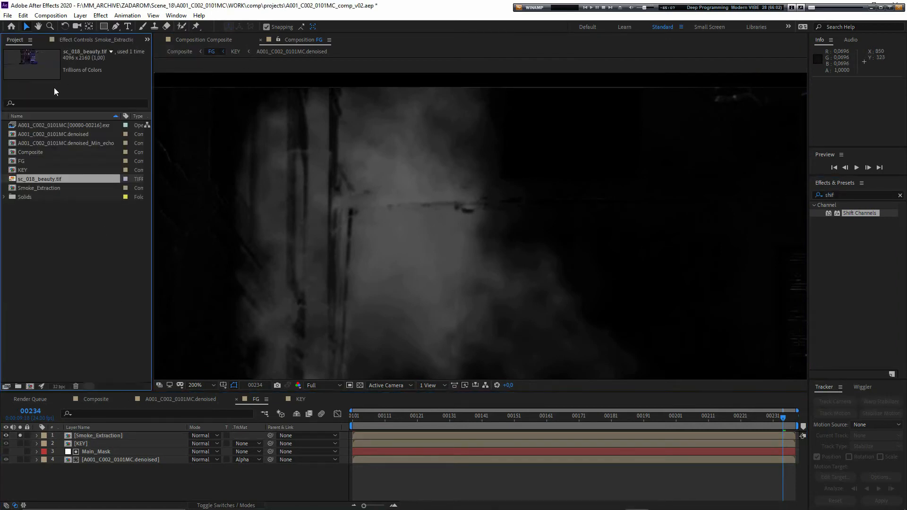
{"action": "left_click_drag", "start_coordinate": [43, 136], "coordinate": [28, 440]}
{"action": "left_click", "coordinate": [250, 445]}
{"action": "left_click", "coordinate": [274, 488]}
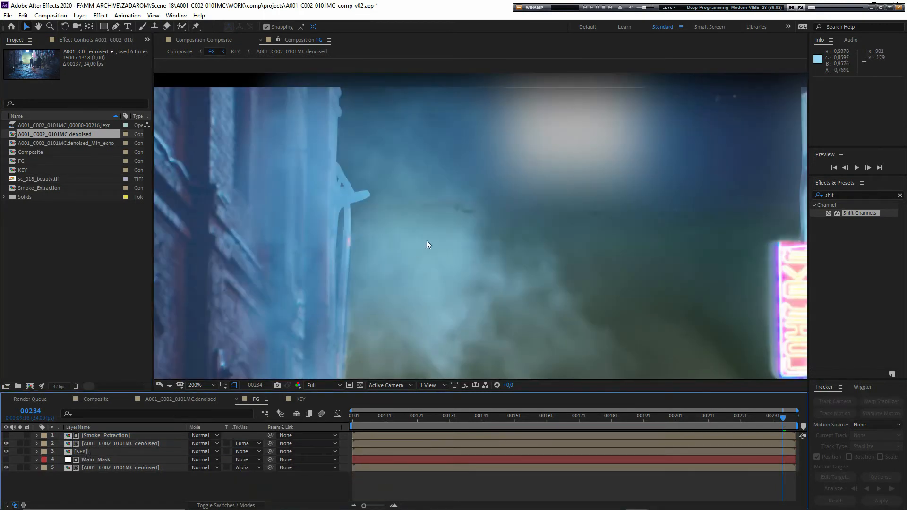
- Compare the alley shot with and without the luma-matted denoised smoke layer
{"action": "scroll", "coordinate": [426, 241], "scroll_direction": "down", "scroll_amount": 2}
{"action": "left_click_drag", "start_coordinate": [454, 248], "coordinate": [437, 183]}
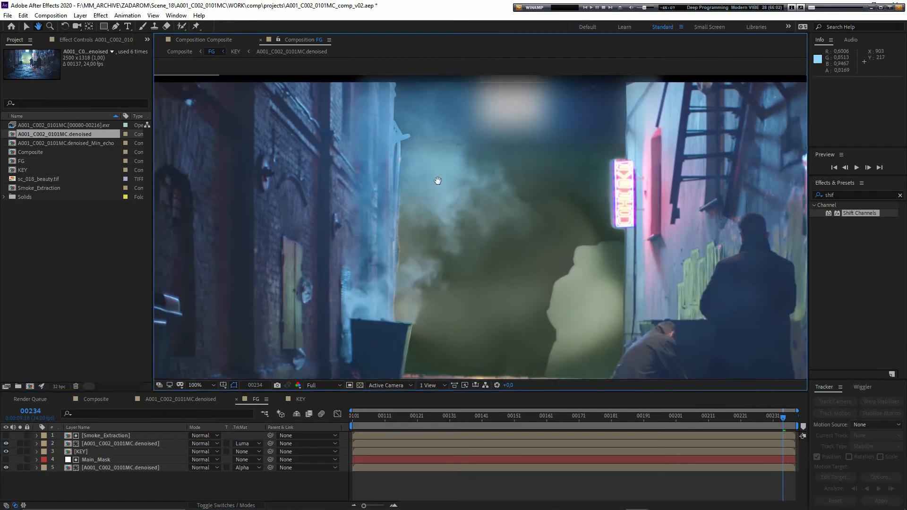
{"action": "left_click", "coordinate": [7, 444]}
{"action": "left_click", "coordinate": [6, 443]}
{"action": "left_click", "coordinate": [7, 444]}
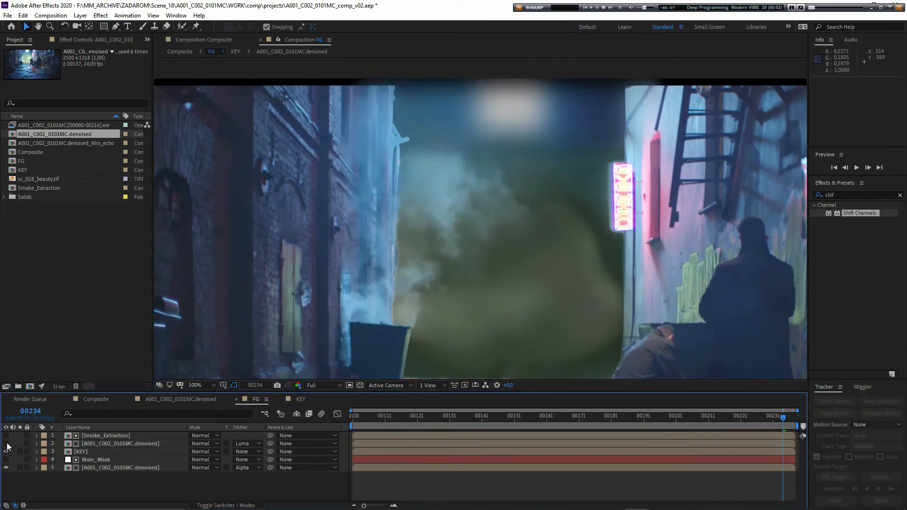
{"action": "left_click", "coordinate": [7, 444]}
{"action": "left_click_drag", "start_coordinate": [459, 166], "coordinate": [464, 217]}
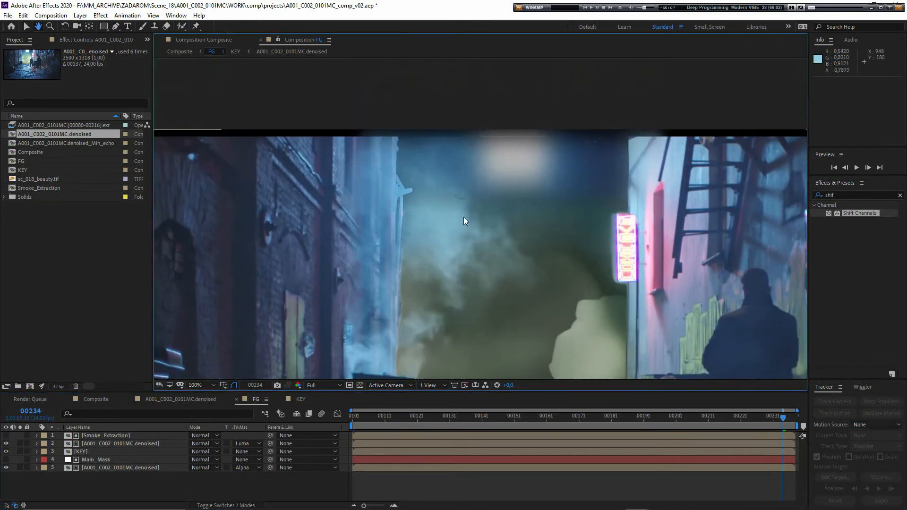
- At frame 00237, draw a curved mask on the luma-matted denoised layer around the smoke at the backdrop's upper-left corner
{"action": "left_click", "coordinate": [115, 26]}
{"action": "left_click", "coordinate": [130, 444]}
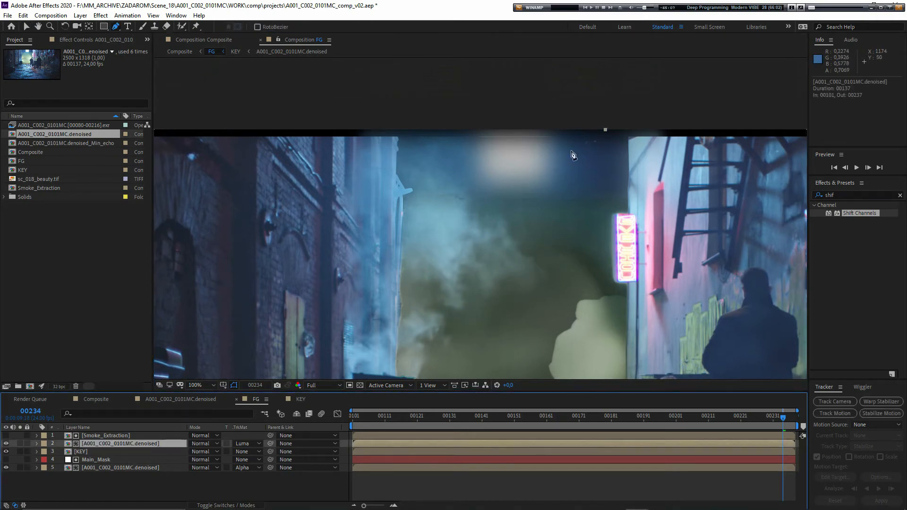
{"action": "left_click", "coordinate": [522, 91]}
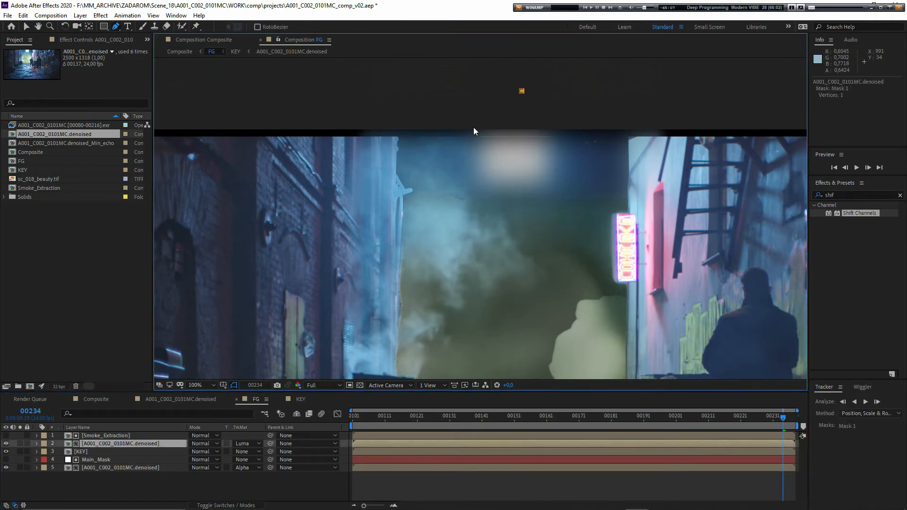
{"action": "key", "text": "ctrl+z"}
{"action": "left_click", "coordinate": [20, 443]}
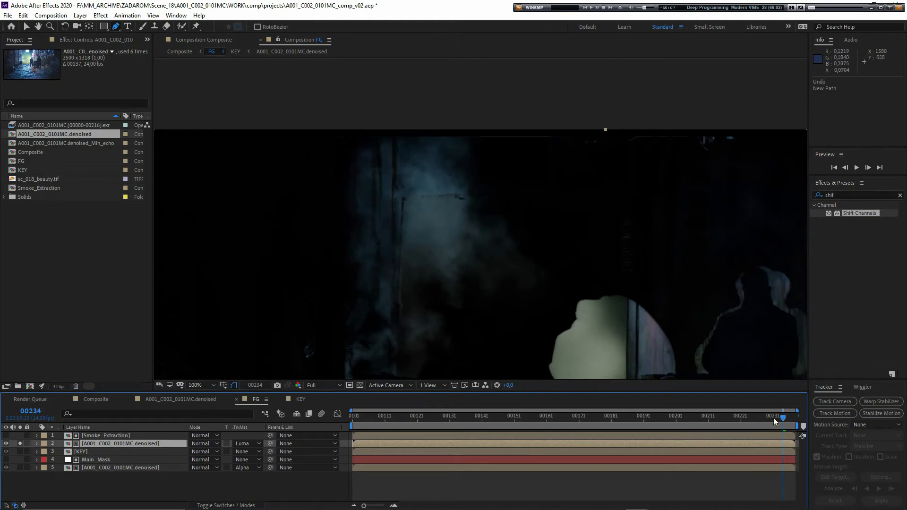
{"action": "left_click_drag", "start_coordinate": [783, 420], "coordinate": [794, 421]}
{"action": "left_click_drag", "start_coordinate": [480, 106], "coordinate": [489, 130]}
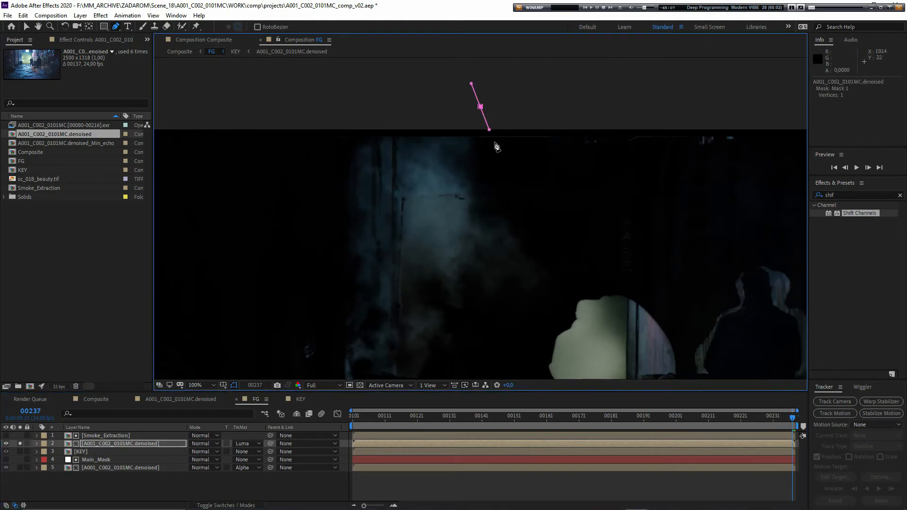
{"action": "left_click_drag", "start_coordinate": [496, 179], "coordinate": [496, 197]}
{"action": "left_click_drag", "start_coordinate": [476, 226], "coordinate": [450, 236]}
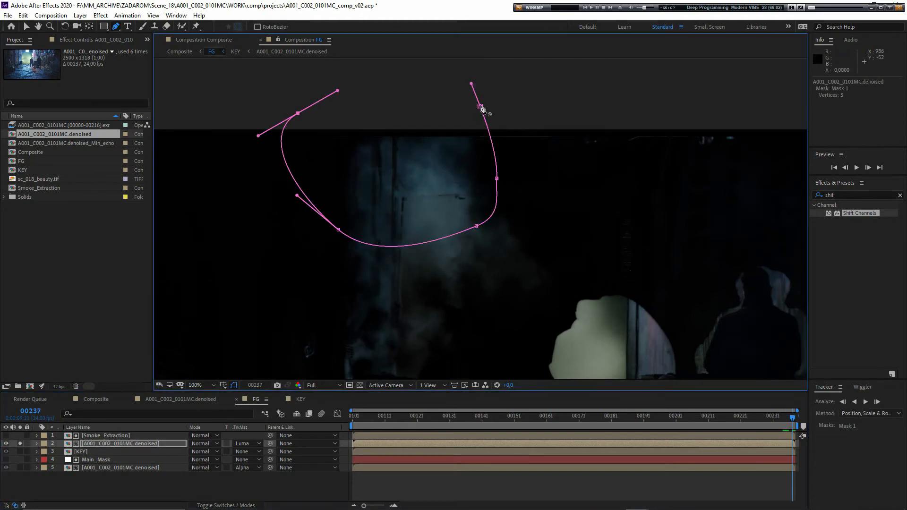
{"action": "left_click", "coordinate": [481, 107]}
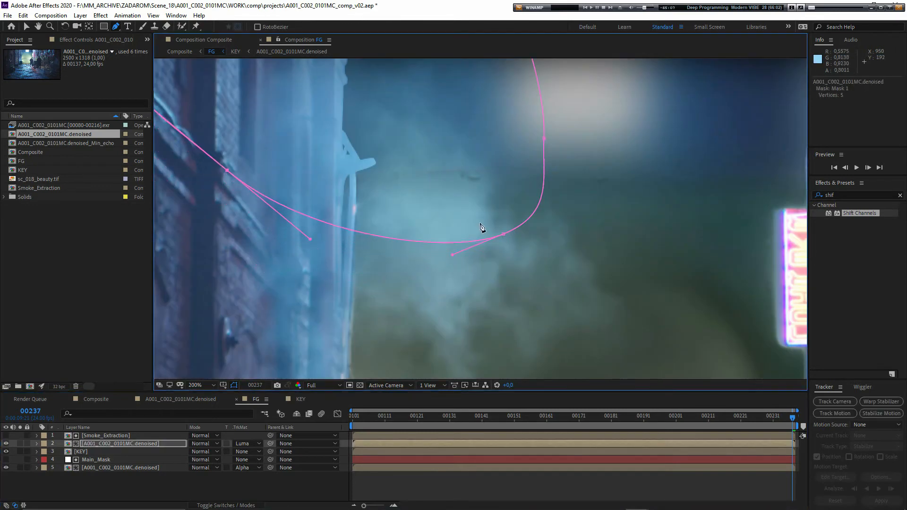
{"action": "left_click_drag", "start_coordinate": [503, 232], "coordinate": [513, 207]}
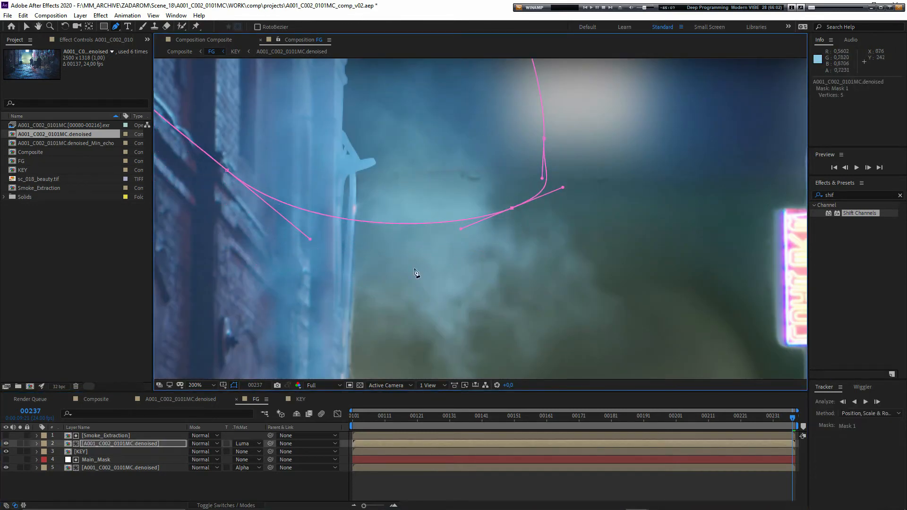
- Add variable feathering to the smoke mask's lower edge with the Mask Feather tool, wide on the outside and narrow on the inside
{"action": "left_click_drag", "start_coordinate": [115, 27], "coordinate": [156, 67]}
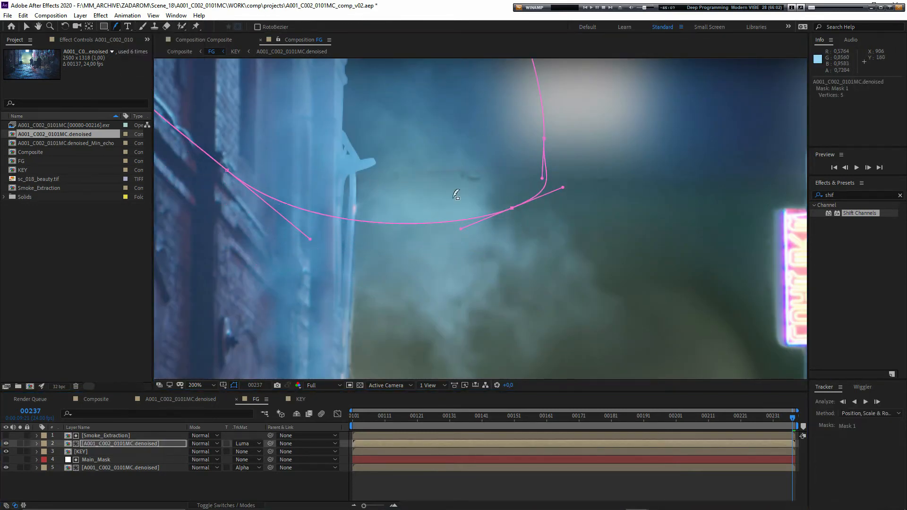
{"action": "left_click_drag", "start_coordinate": [509, 210], "coordinate": [513, 274]}
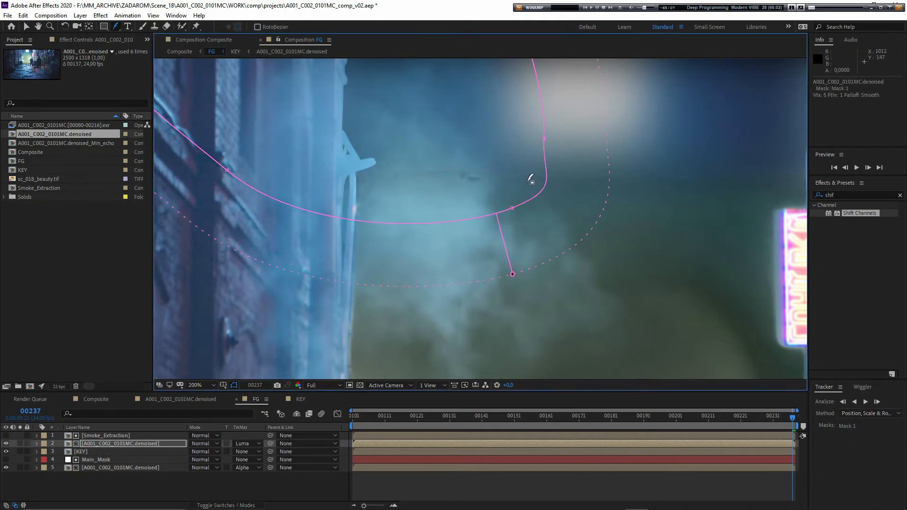
{"action": "left_click_drag", "start_coordinate": [512, 208], "coordinate": [510, 200]}
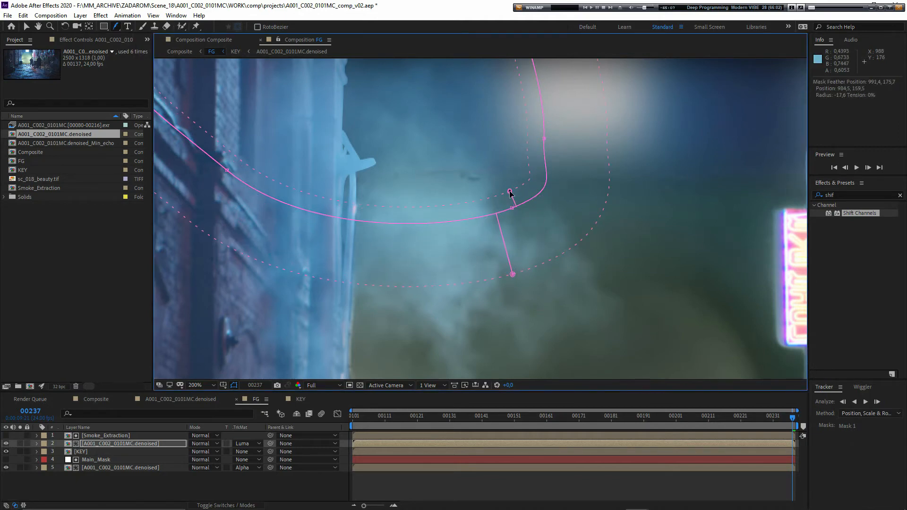
{"action": "left_click_drag", "start_coordinate": [441, 198], "coordinate": [427, 245]}
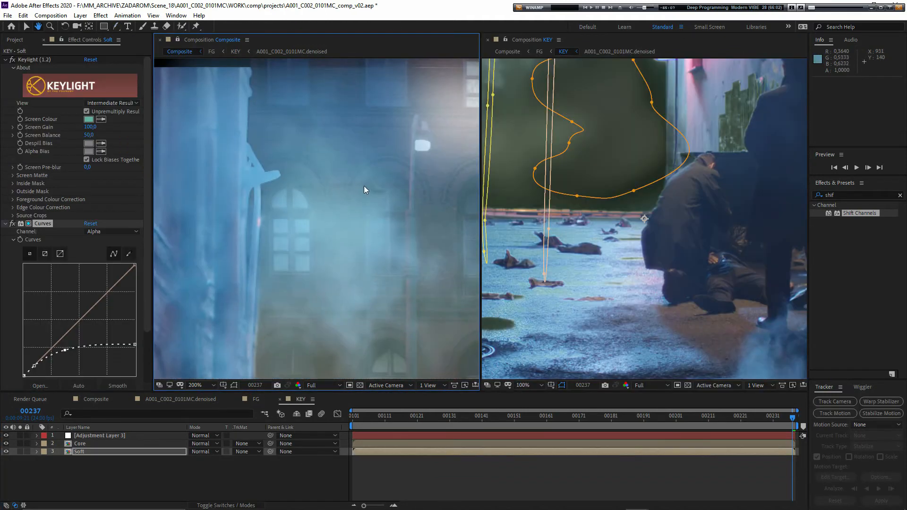
{"action": "key", "text": "v"}
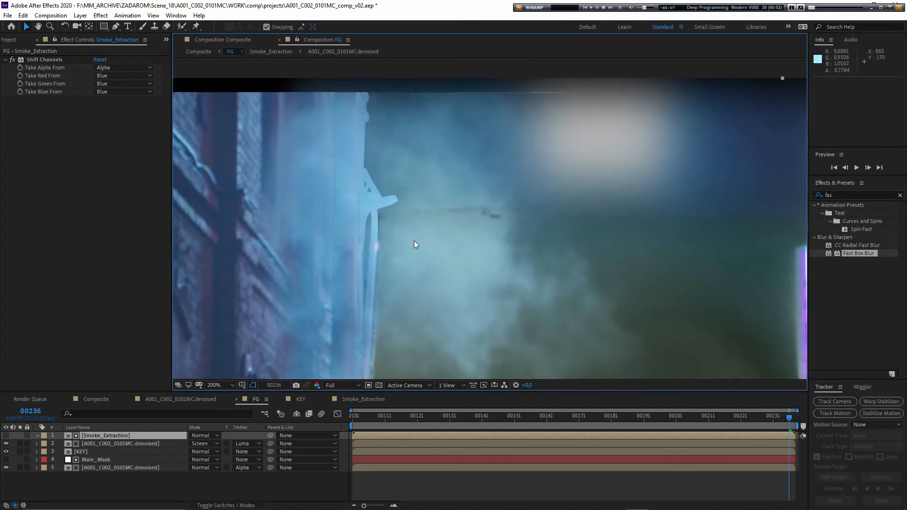
- Open the Smoke_Extraction precomp and add a new adjustment layer above its two footage layers
{"action": "left_click_drag", "start_coordinate": [411, 259], "coordinate": [415, 252]}
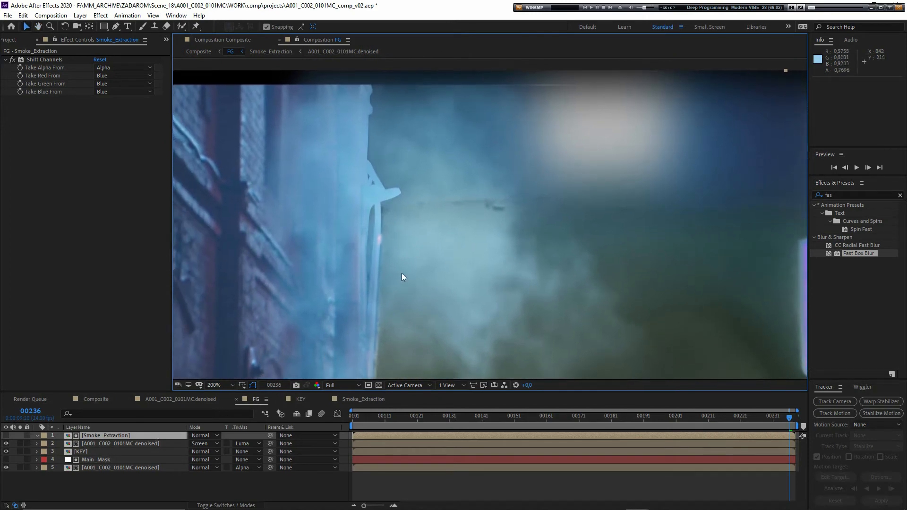
{"action": "left_click", "coordinate": [120, 436]}
{"action": "double_click", "coordinate": [120, 436]}
{"action": "right_click", "coordinate": [123, 461]}
{"action": "mouse_move", "coordinate": [134, 358]}
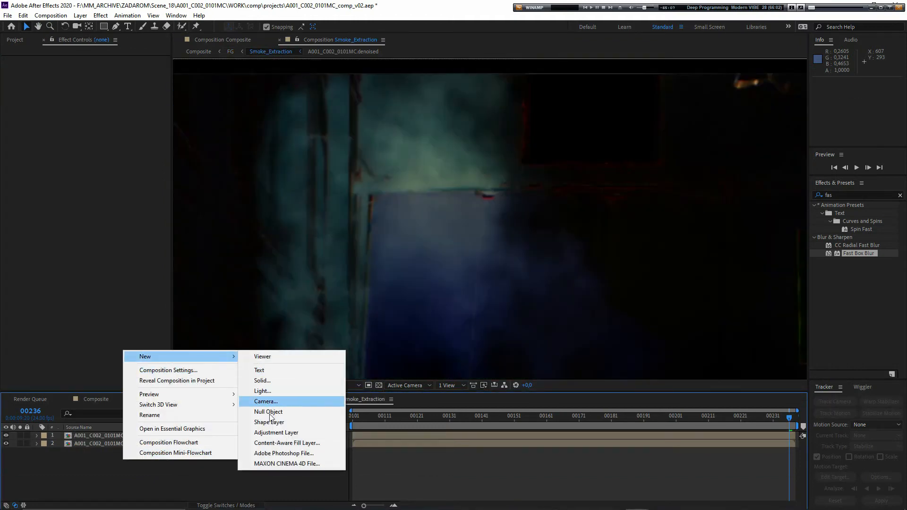
{"action": "left_click", "coordinate": [267, 434]}
{"action": "left_click", "coordinate": [111, 435]}
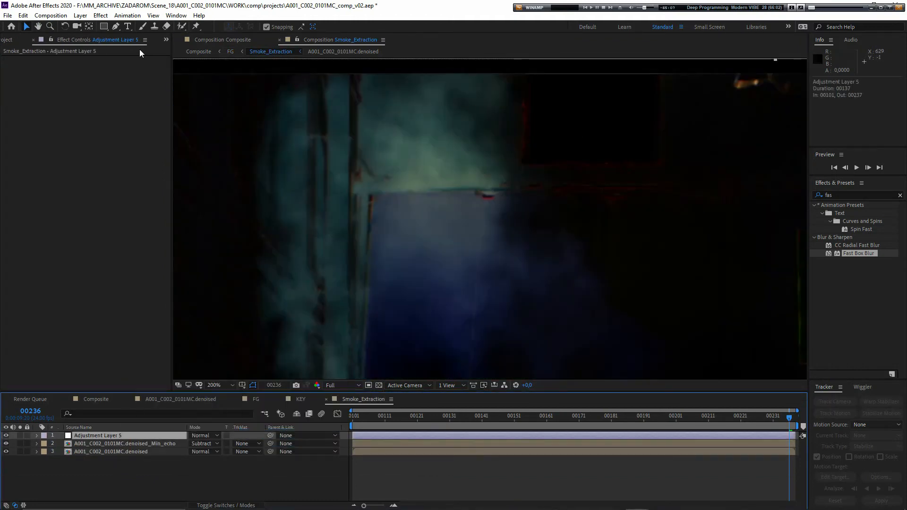
- Draw a narrow horizontal mask on the adjustment layer around the dark backdrop-edge line running through the smoke
{"action": "left_click", "coordinate": [115, 27]}
{"action": "left_click", "coordinate": [400, 198]}
{"action": "left_click_drag", "start_coordinate": [447, 201], "coordinate": [558, 198]}
{"action": "left_click_drag", "start_coordinate": [506, 180], "coordinate": [587, 179]}
{"action": "left_click", "coordinate": [393, 184]}
{"action": "left_click", "coordinate": [399, 198]}
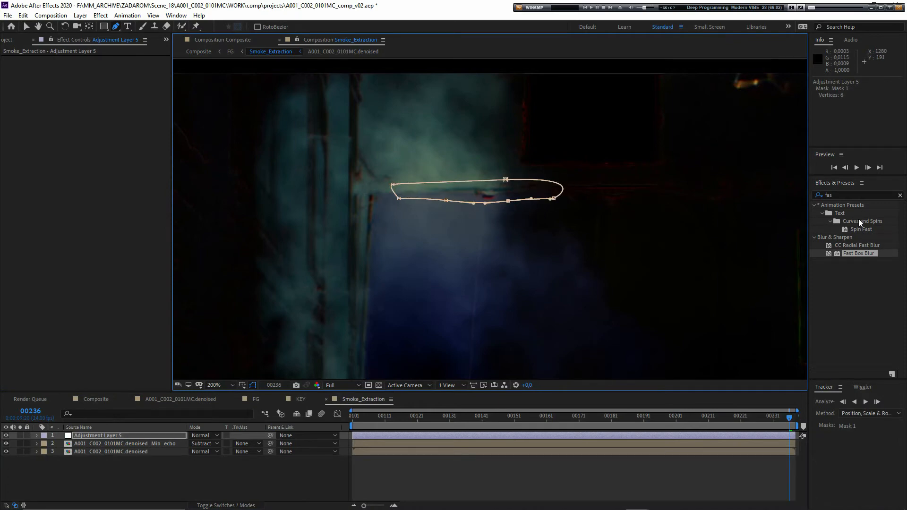
- Apply Fast Box Blur with a radius of 3 to the adjustment layer and feather its mask by 10 pixels
{"action": "left_click_drag", "start_coordinate": [855, 257], "coordinate": [117, 438]}
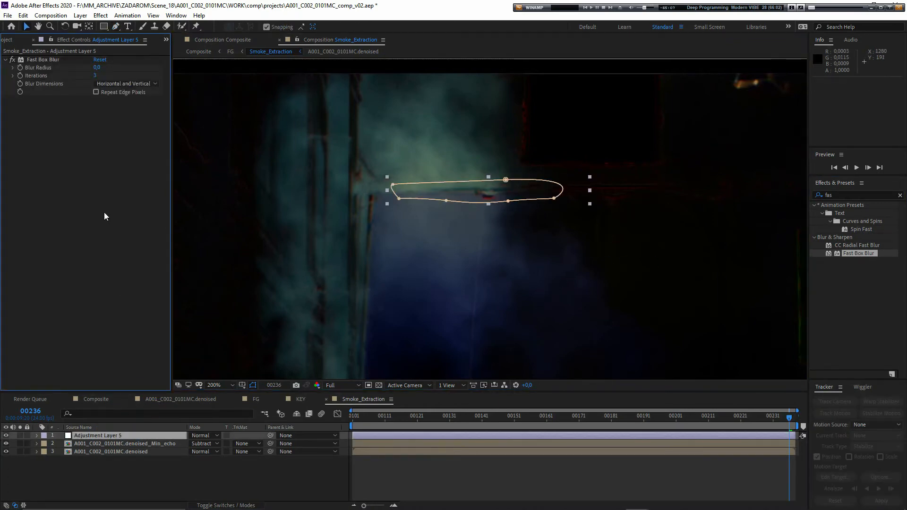
{"action": "left_click_drag", "start_coordinate": [98, 67], "coordinate": [478, 250]}
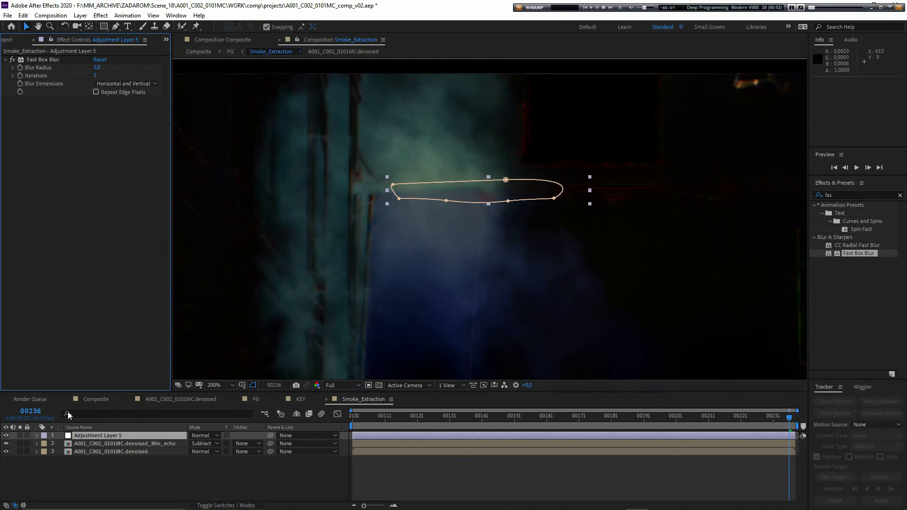
{"action": "left_click", "coordinate": [96, 436]}
{"action": "key", "text": "f"}
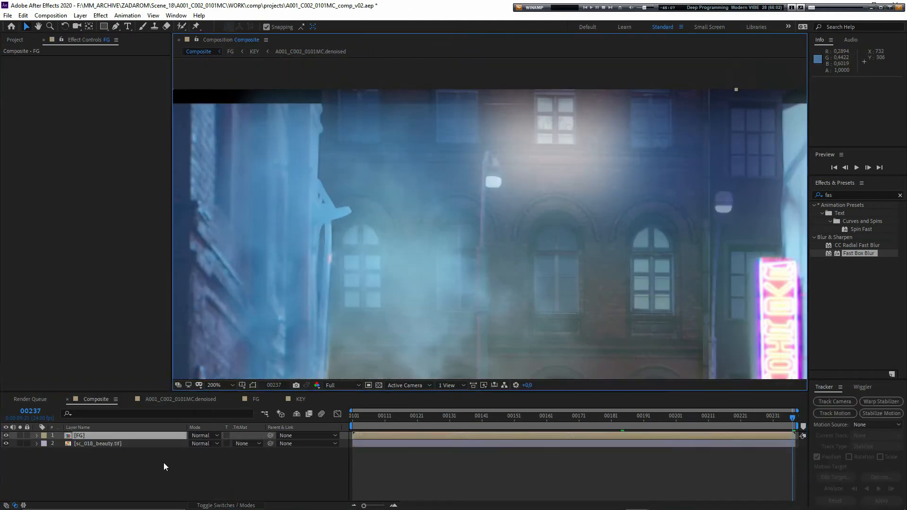
{"action": "double_click", "coordinate": [93, 435]}
- Apply the Curves effect to the luma-matted denoised smoke layer in the FG composition
{"action": "left_click_drag", "start_coordinate": [309, 291], "coordinate": [416, 315]}
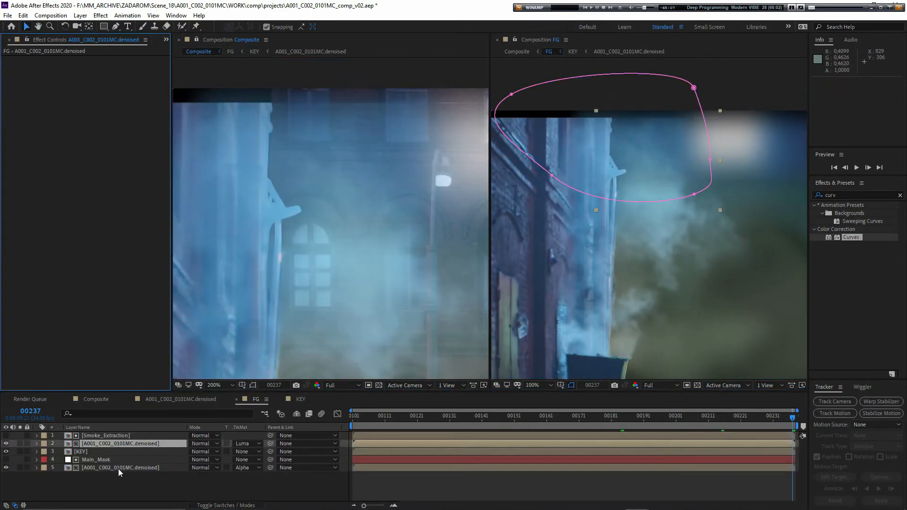
{"action": "left_click", "coordinate": [119, 473]}
{"action": "left_click", "coordinate": [142, 444]}
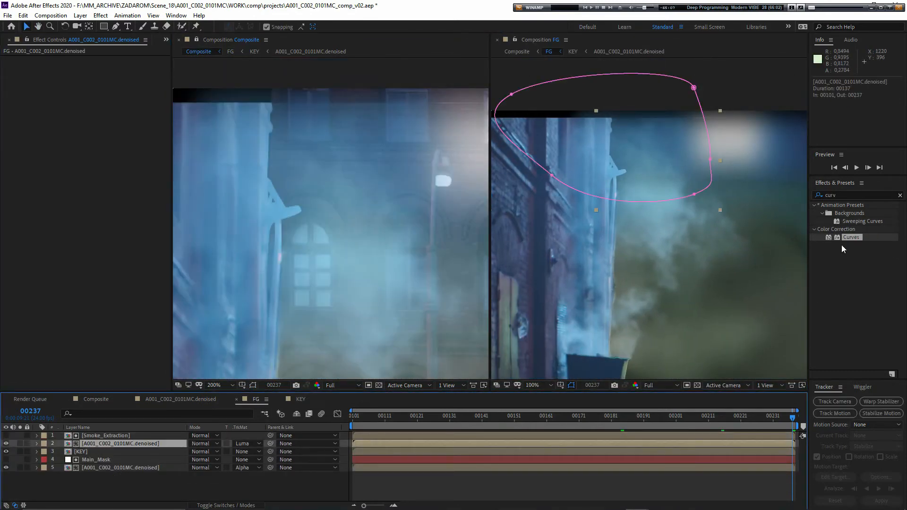
{"action": "left_click_drag", "start_coordinate": [844, 249], "coordinate": [94, 443]}
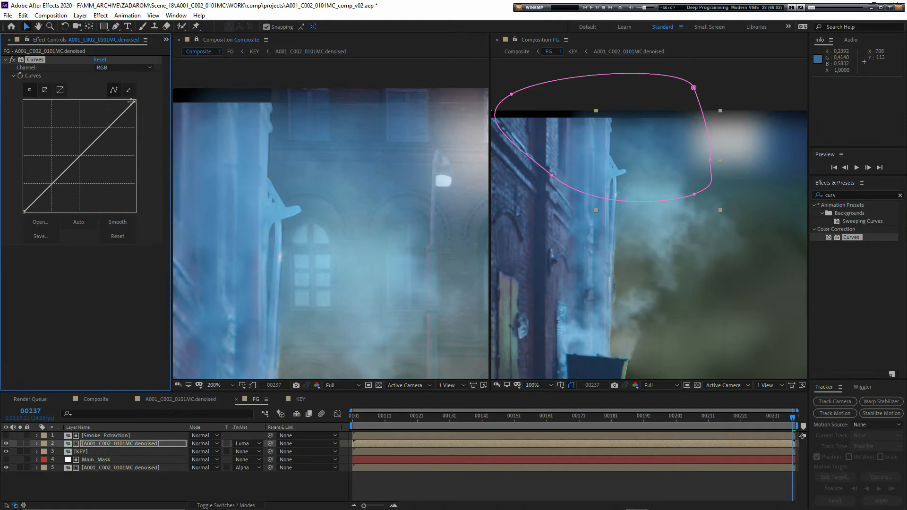
{"action": "mouse_move", "coordinate": [134, 101]}
{"action": "left_mouse_down"}
{"action": "mouse_move", "coordinate": [106, 95]}
{"action": "mouse_move", "coordinate": [120, 96]}
{"action": "left_mouse_up"}
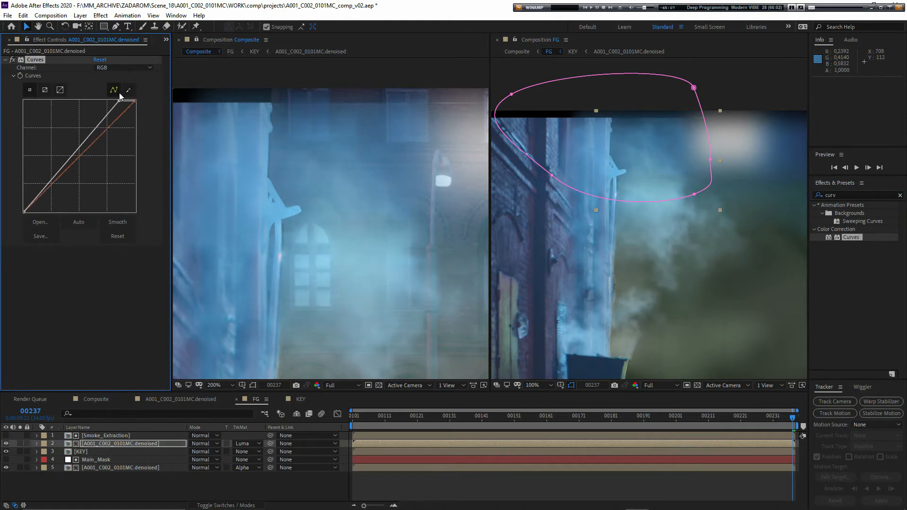
{"action": "key", "text": "ctrl+z"}
{"action": "key", "text": "ctrl+z"}
- Brighten the smoke layer by raising the midpoint of its RGB curve and pulling the white point inward
{"action": "left_click_drag", "start_coordinate": [81, 155], "coordinate": [78, 133]}
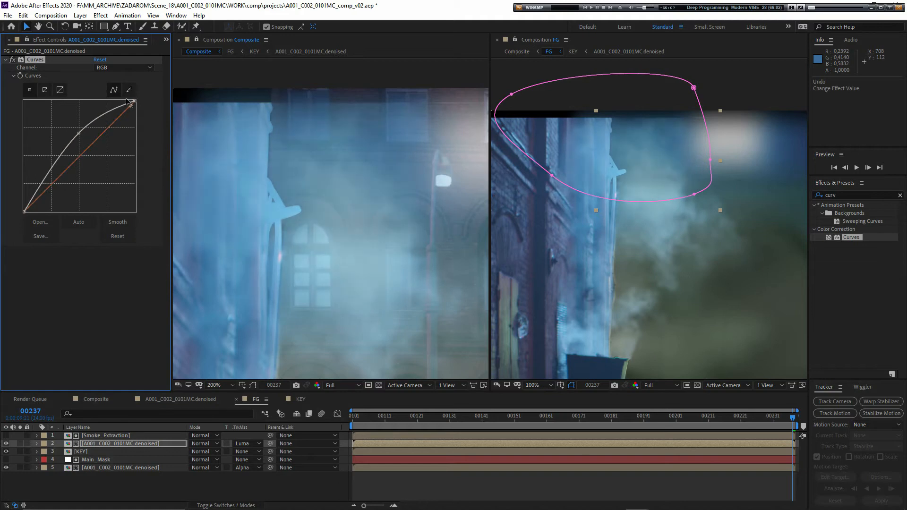
{"action": "left_click_drag", "start_coordinate": [134, 100], "coordinate": [104, 98]}
{"action": "scroll", "coordinate": [285, 213], "scroll_direction": "down", "scroll_amount": 1}
{"action": "left_click", "coordinate": [694, 195]}
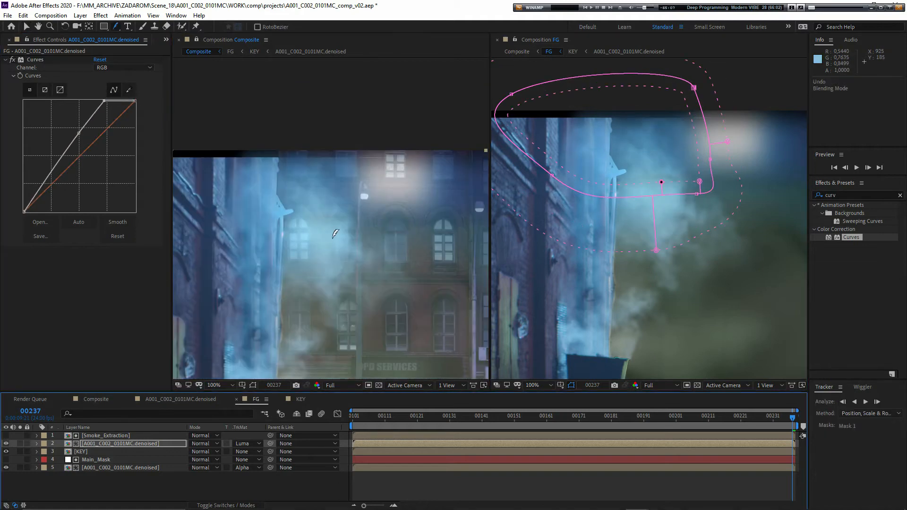
- Set the blending mode of the luma-matted denoised smoke layer to Screen and inspect the smoke over the background windows
{"action": "left_click", "coordinate": [205, 445]}
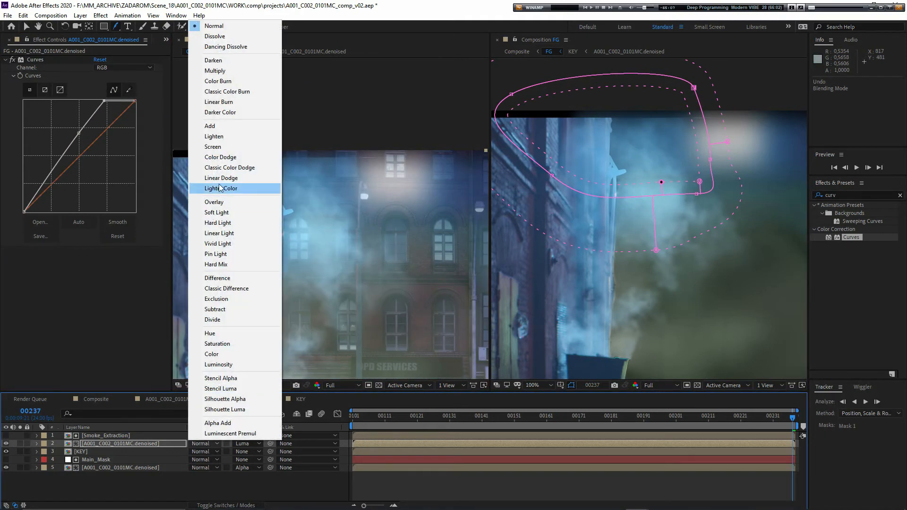
{"action": "left_click", "coordinate": [208, 147]}
{"action": "scroll", "coordinate": [307, 226], "scroll_direction": "up", "scroll_amount": 1}
{"action": "mouse_move", "coordinate": [307, 226]}
{"action": "left_mouse_down"}
{"action": "mouse_move", "coordinate": [348, 231]}
{"action": "mouse_move", "coordinate": [304, 229]}
{"action": "mouse_move", "coordinate": [305, 243]}
{"action": "left_mouse_up"}
{"action": "scroll", "coordinate": [324, 232], "scroll_direction": "down", "scroll_amount": 1}
{"action": "scroll", "coordinate": [304, 229], "scroll_direction": "up", "scroll_amount": 1}
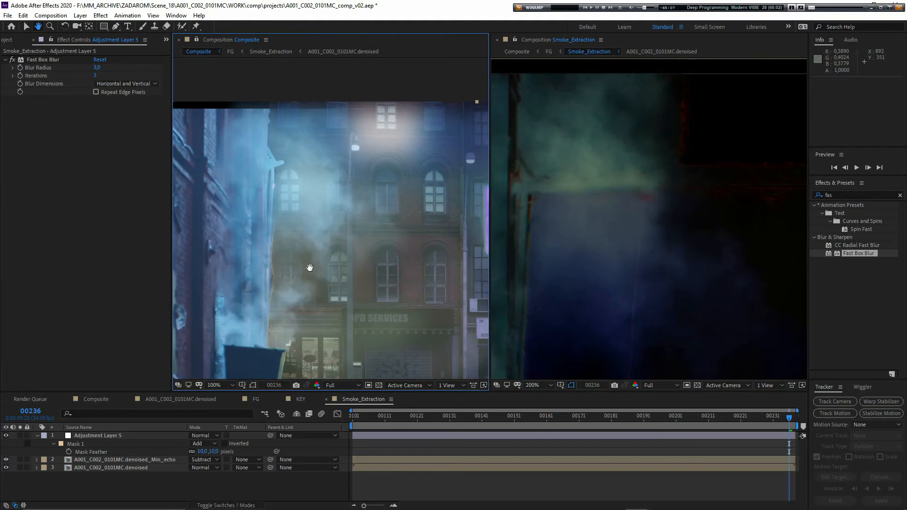
{"action": "left_click_drag", "start_coordinate": [310, 268], "coordinate": [339, 231]}
{"action": "scroll", "coordinate": [307, 290], "scroll_direction": "up", "scroll_amount": 1}
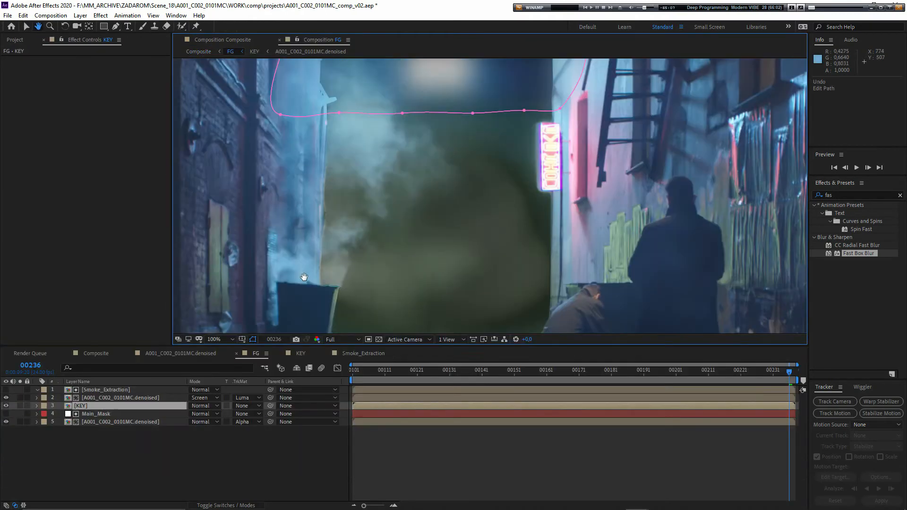
{"action": "left_click_drag", "start_coordinate": [304, 277], "coordinate": [314, 184]}
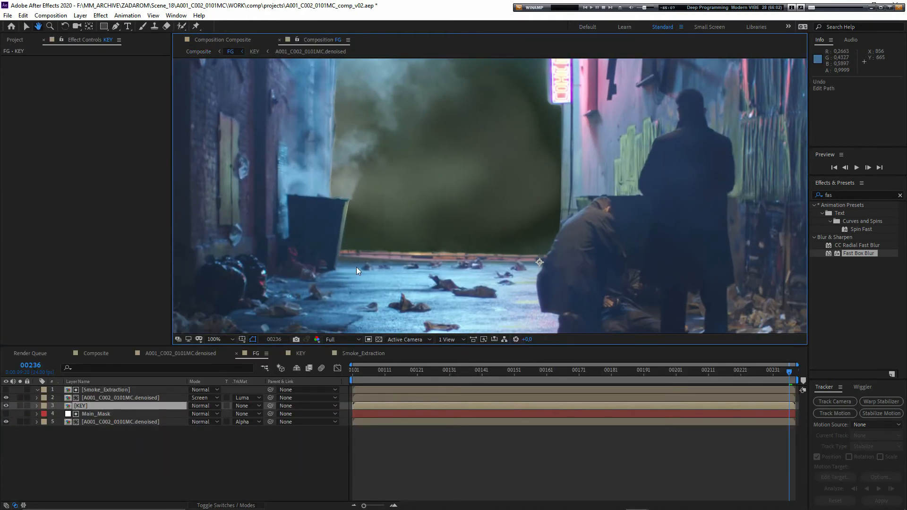
- Draw a narrow closed mask with the Pen tool on the KEY layer around the orange strip where the backdrop meets the ground
{"action": "scroll", "coordinate": [358, 264], "scroll_direction": "up", "scroll_amount": 1}
{"action": "left_click_drag", "start_coordinate": [361, 258], "coordinate": [409, 197]}
{"action": "left_click_drag", "start_coordinate": [356, 248], "coordinate": [439, 248]}
{"action": "scroll", "coordinate": [370, 254], "scroll_direction": "down", "scroll_amount": 2}
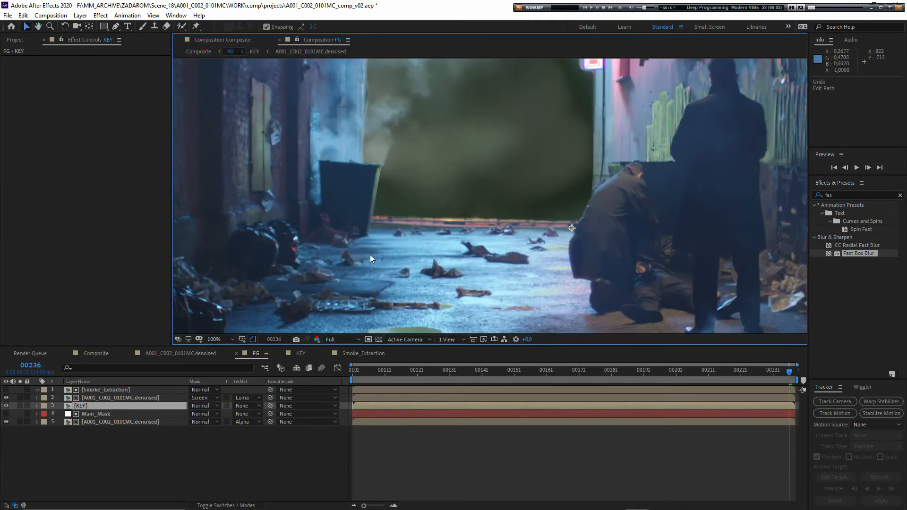
{"action": "key", "text": "v"}
{"action": "left_click", "coordinate": [116, 26]}
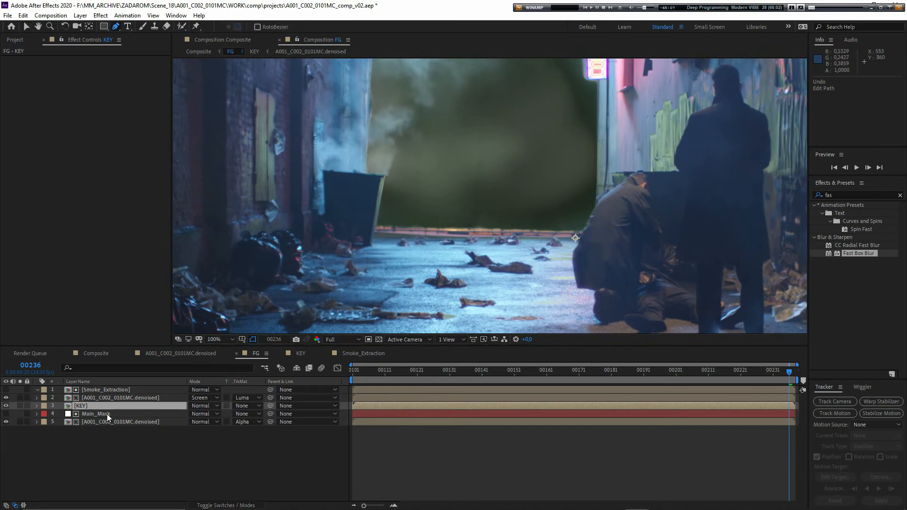
{"action": "left_click_drag", "start_coordinate": [351, 216], "coordinate": [312, 250]}
{"action": "left_click", "coordinate": [327, 271]}
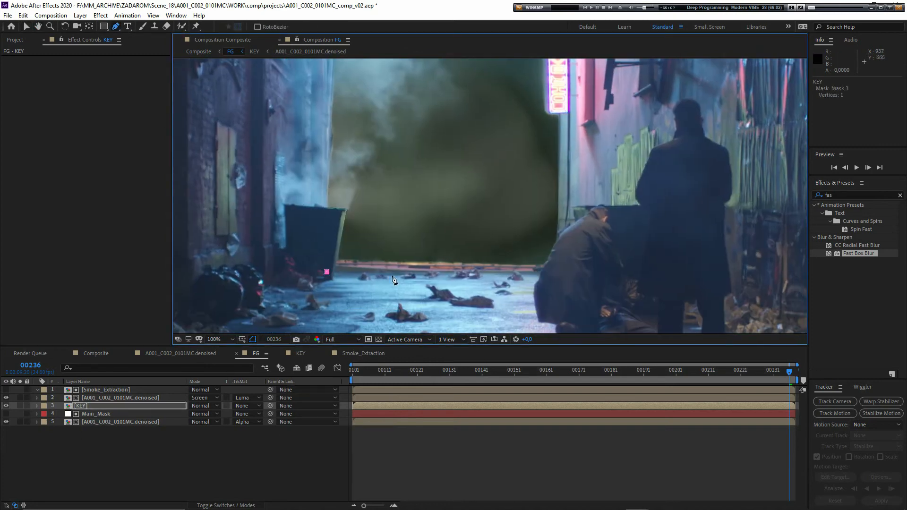
{"action": "left_click_drag", "start_coordinate": [481, 271], "coordinate": [523, 272]}
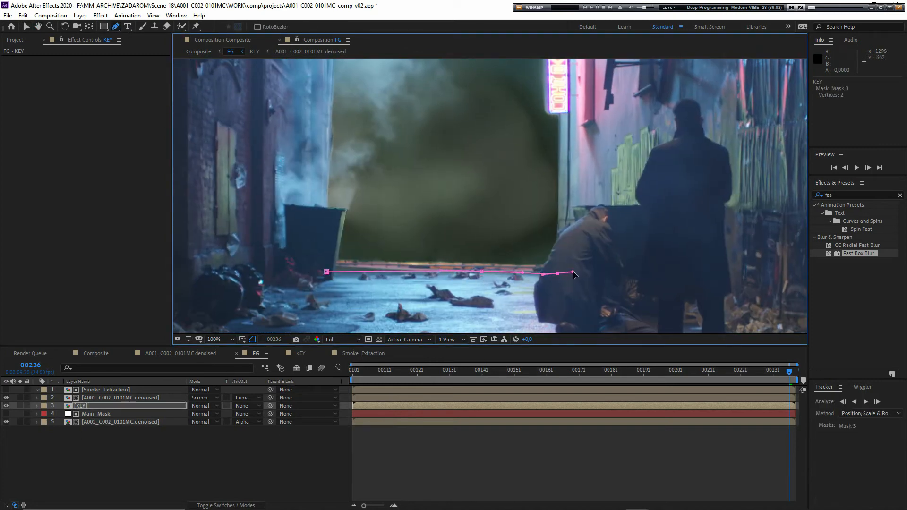
{"action": "left_click", "coordinate": [537, 260]}
{"action": "left_click", "coordinate": [355, 256]}
{"action": "left_click", "coordinate": [330, 259]}
{"action": "left_click", "coordinate": [326, 272]}
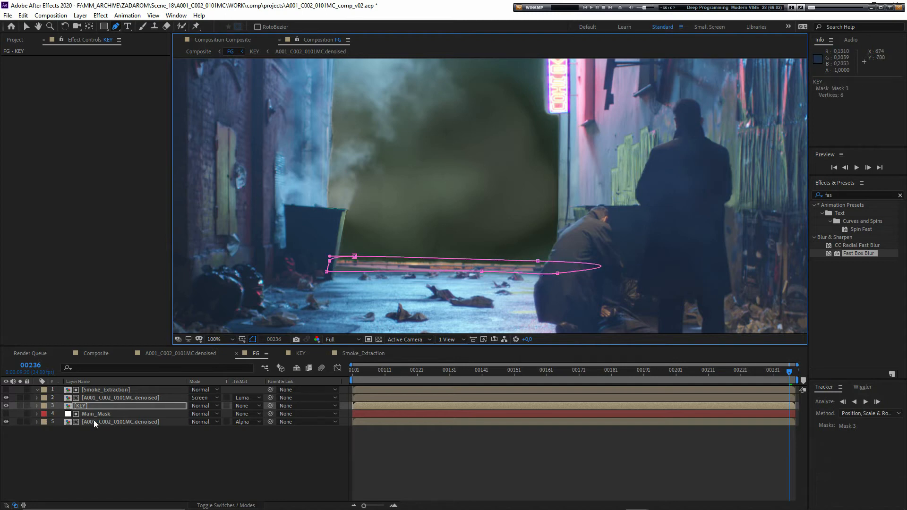
- Switch the new ground-strip mask on the KEY layer to Subtract and pull its lower edge further down over the street
{"action": "left_click", "coordinate": [38, 405]}
{"action": "key", "text": "s"}
{"action": "scroll", "coordinate": [353, 314], "scroll_direction": "up", "scroll_amount": 1}
{"action": "left_click_drag", "start_coordinate": [352, 314], "coordinate": [470, 222]}
{"action": "mouse_move", "coordinate": [287, 249]}
{"action": "left_mouse_down"}
{"action": "mouse_move", "coordinate": [296, 247]}
{"action": "mouse_move", "coordinate": [265, 317]}
{"action": "mouse_move", "coordinate": [292, 267]}
{"action": "mouse_move", "coordinate": [283, 260]}
{"action": "left_mouse_up"}
{"action": "left_click_drag", "start_coordinate": [599, 248], "coordinate": [603, 258]}
{"action": "left_click_drag", "start_coordinate": [750, 252], "coordinate": [770, 260]}
{"action": "left_click_drag", "start_coordinate": [480, 244], "coordinate": [516, 256]}
{"action": "key", "text": "g"}
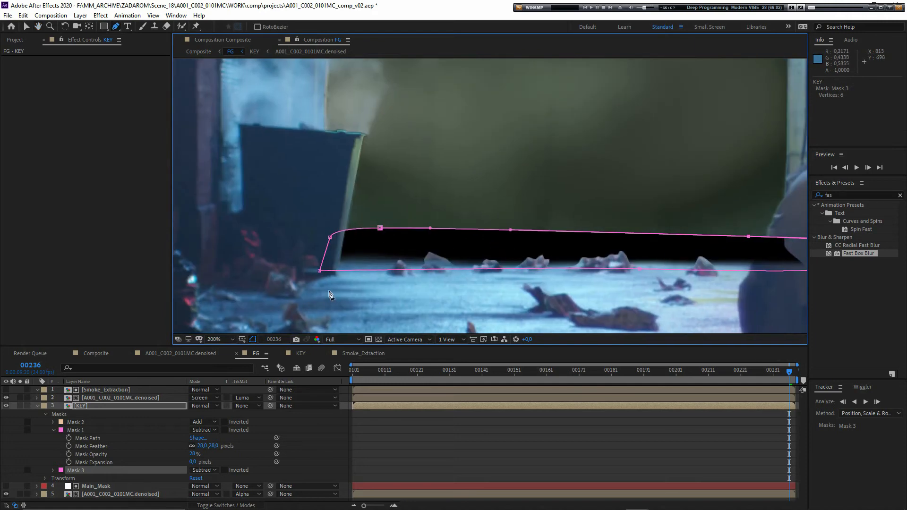
- Copy Mask 3 from the KEY layer onto Adjustment Layer 3 inside the KEY composition
{"action": "left_click", "coordinate": [103, 471]}
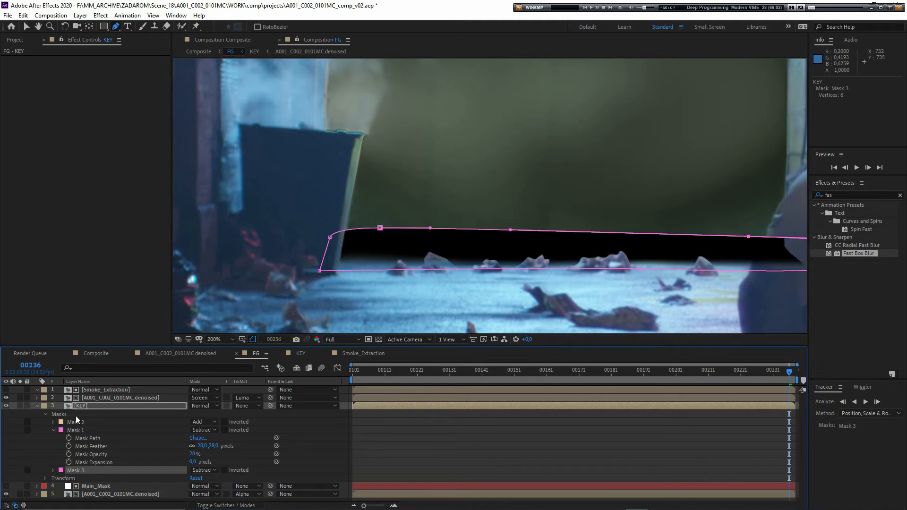
{"action": "double_click", "coordinate": [84, 404]}
{"action": "left_click", "coordinate": [89, 390]}
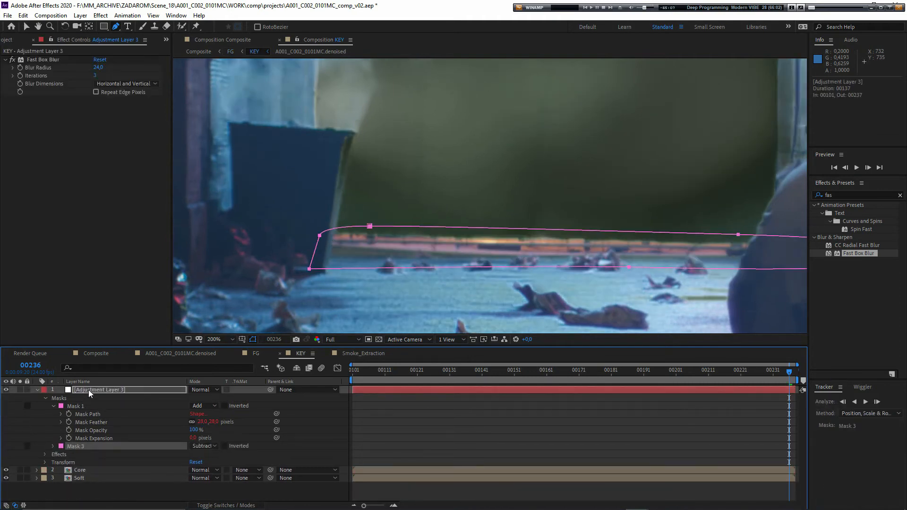
- Change the mode of Mask 3 on Adjustment Layer 3 to Add so the blur covers the ground strip
{"action": "left_click", "coordinate": [53, 446]}
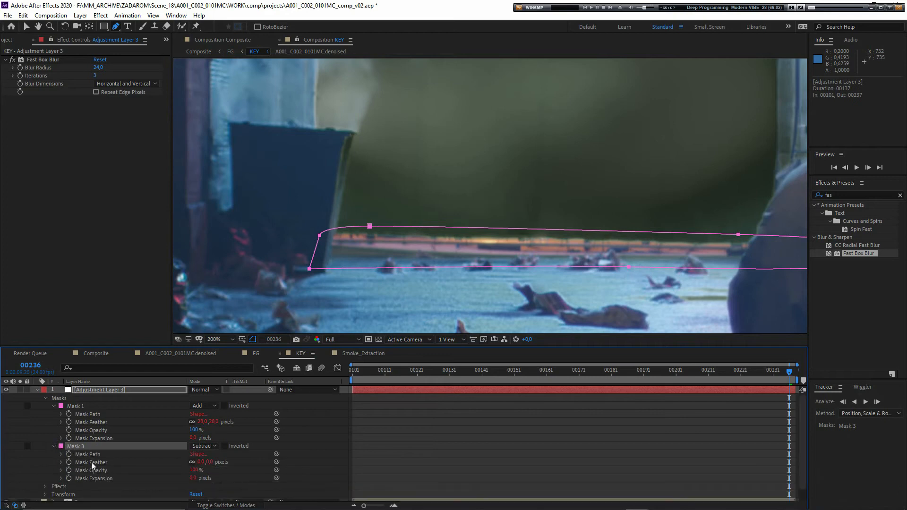
{"action": "left_click", "coordinate": [78, 472]}
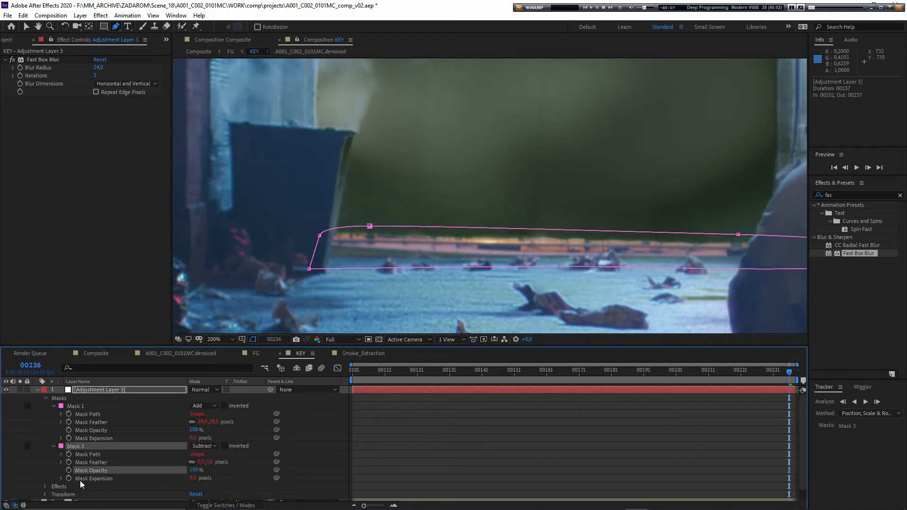
{"action": "left_click", "coordinate": [197, 446]}
{"action": "left_click", "coordinate": [198, 445]}
{"action": "key", "text": "ctrl+z"}
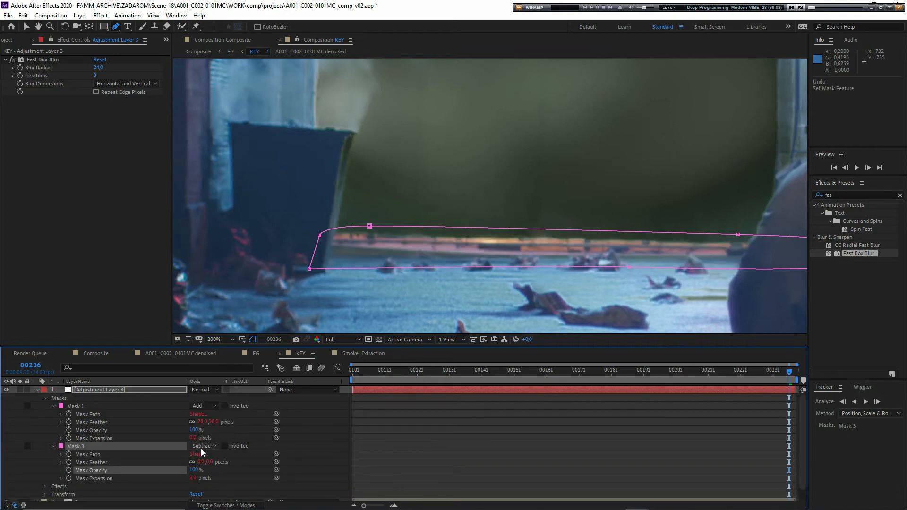
{"action": "left_click", "coordinate": [202, 447]}
{"action": "left_click", "coordinate": [203, 381]}
{"action": "left_click", "coordinate": [359, 408]}
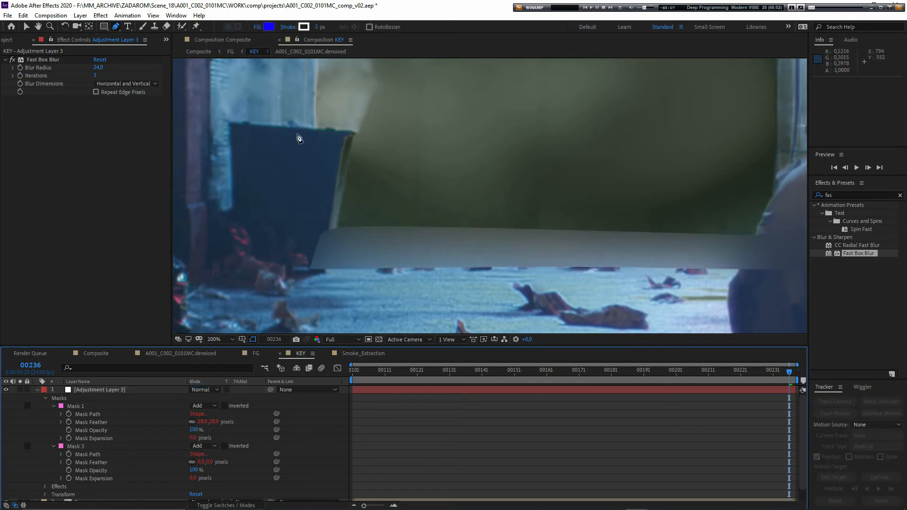
- Return to the FG composition and lower the opacity of the KEY layer's Mask 3 to 53%
{"action": "left_click", "coordinate": [231, 53]}
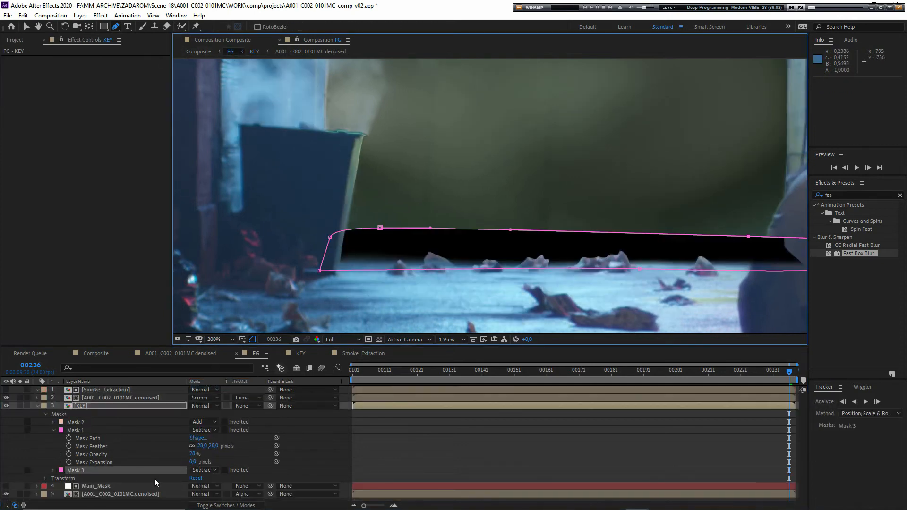
{"action": "left_click", "coordinate": [53, 470]}
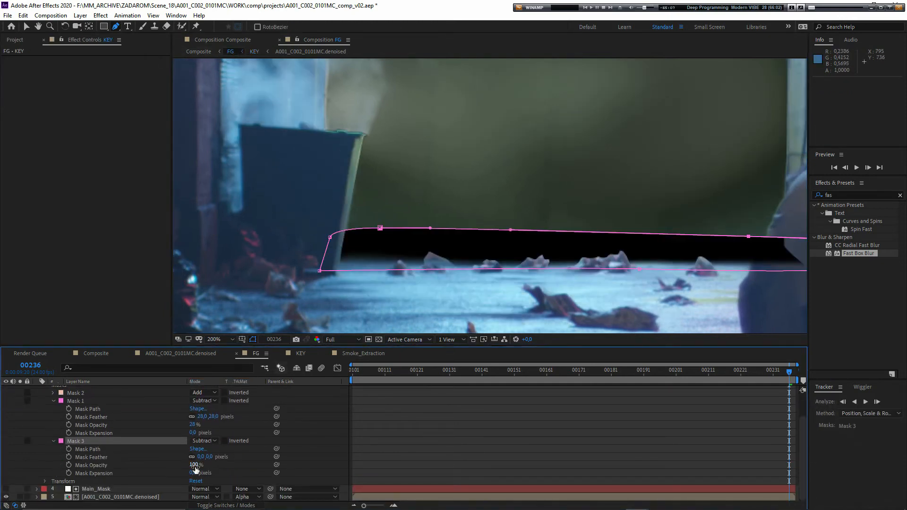
{"action": "left_click_drag", "start_coordinate": [195, 469], "coordinate": [179, 468]}
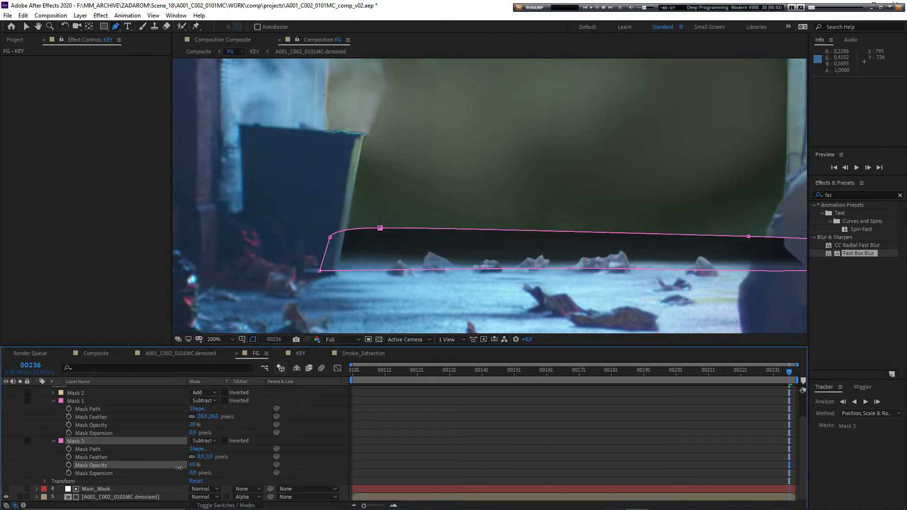
{"action": "left_click", "coordinate": [289, 470]}
- Add variable feather points to the KEY layer's Mask 3 with the Mask Feather tool, softening its edges inward and outward
{"action": "mouse_move", "coordinate": [466, 269]}
{"action": "left_mouse_down"}
{"action": "mouse_move", "coordinate": [368, 259]}
{"action": "mouse_move", "coordinate": [455, 264]}
{"action": "left_mouse_up"}
{"action": "left_click", "coordinate": [85, 442]}
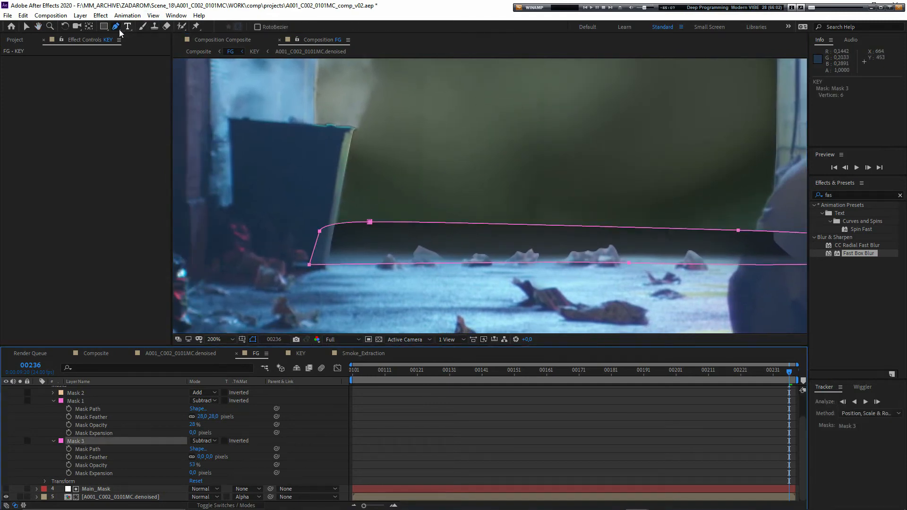
{"action": "key", "text": "g"}
{"action": "left_click_drag", "start_coordinate": [370, 222], "coordinate": [370, 226]}
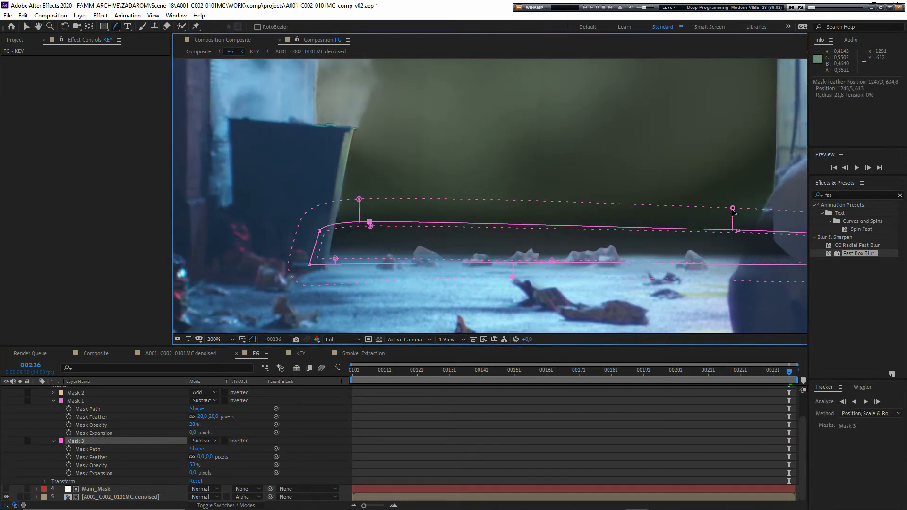
{"action": "left_click_drag", "start_coordinate": [732, 211], "coordinate": [732, 209]}
- Go to frame 00151 and fine-tune the opacity of the KEY layer's Mask 3 against the litter and the walking man's legs
{"action": "left_click", "coordinate": [515, 376]}
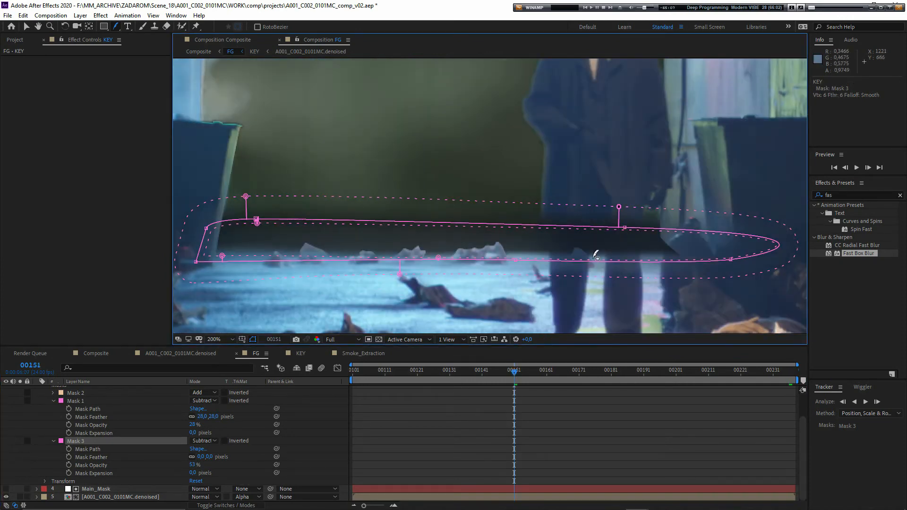
{"action": "scroll", "coordinate": [593, 279], "scroll_direction": "up", "scroll_amount": 2}
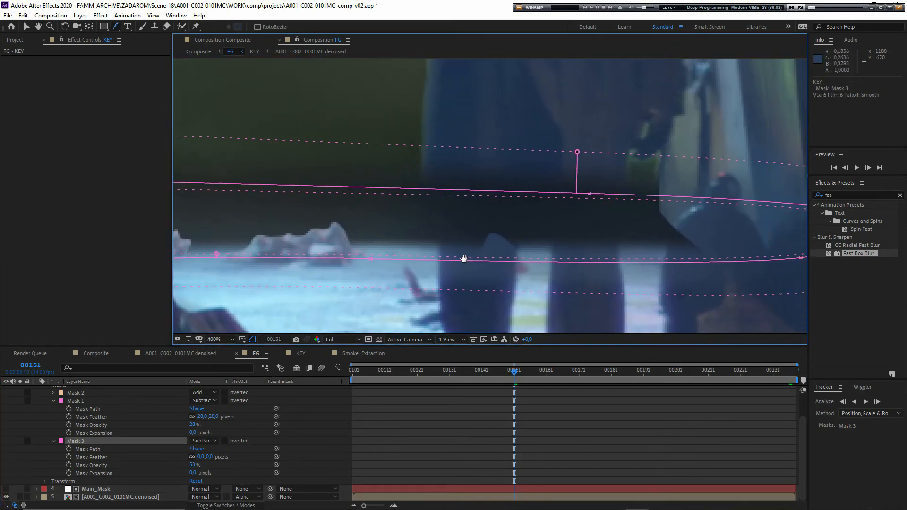
{"action": "scroll", "coordinate": [368, 244], "scroll_direction": "down", "scroll_amount": 2}
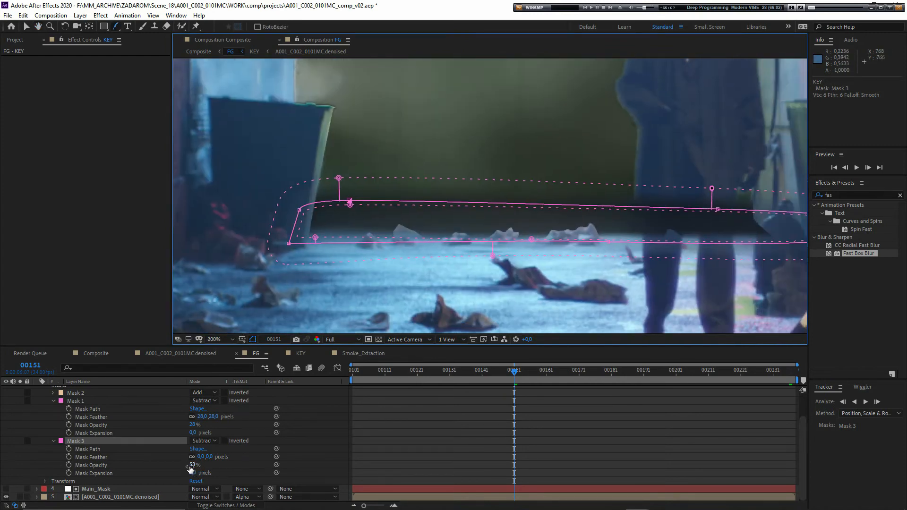
{"action": "left_click_drag", "start_coordinate": [191, 468], "coordinate": [174, 467]}
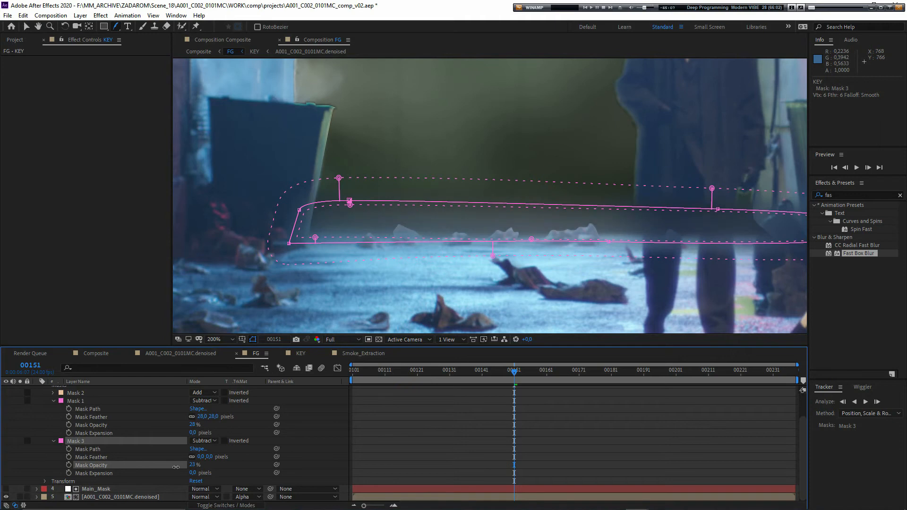
{"action": "scroll", "coordinate": [450, 255], "scroll_direction": "up", "scroll_amount": 2}
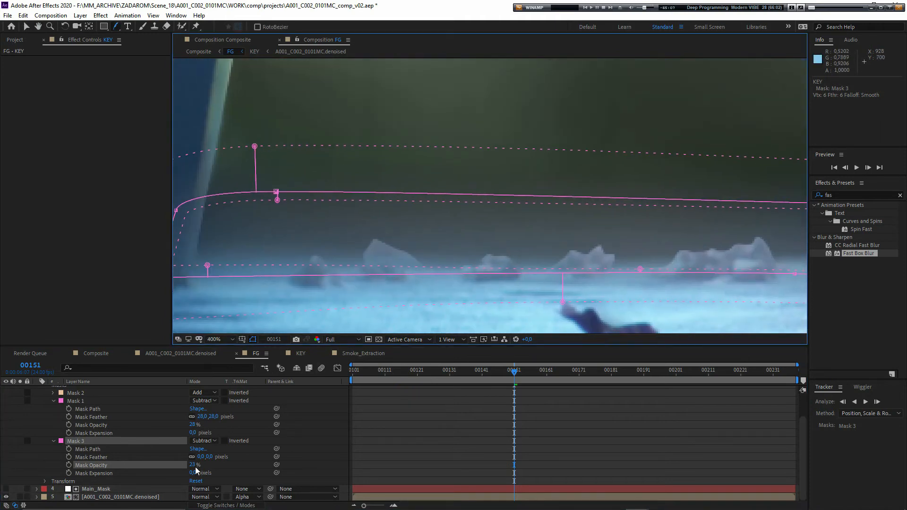
{"action": "left_click_drag", "start_coordinate": [194, 467], "coordinate": [197, 466]}
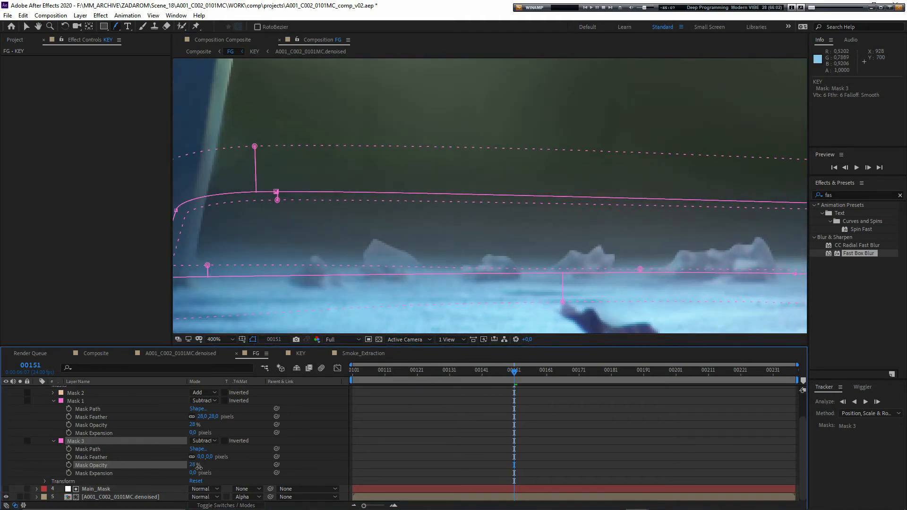
{"action": "left_click", "coordinate": [258, 472]}
{"action": "scroll", "coordinate": [406, 279], "scroll_direction": "down", "scroll_amount": 2}
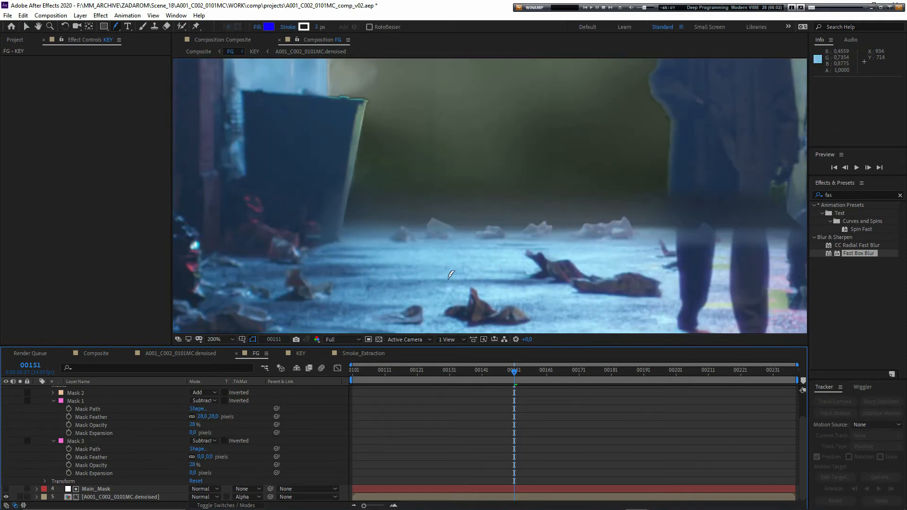
{"action": "left_click_drag", "start_coordinate": [424, 259], "coordinate": [375, 285]}
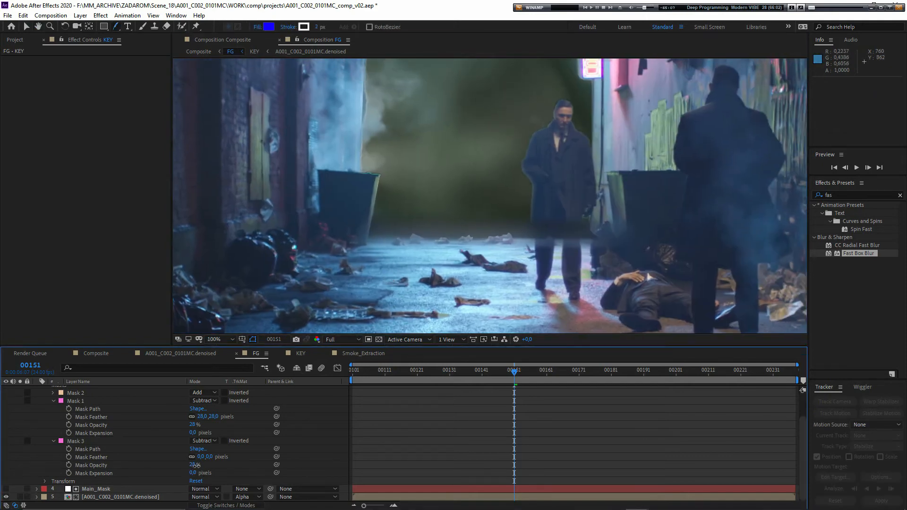
{"action": "left_click_drag", "start_coordinate": [194, 470], "coordinate": [217, 467]}
- Examine the blurred ground strip of Adjustment Layer 3 in the KEY composition and the blended ground edge in FG
{"action": "scroll", "coordinate": [95, 444], "scroll_direction": "up", "scroll_amount": 2}
{"action": "double_click", "coordinate": [85, 406]}
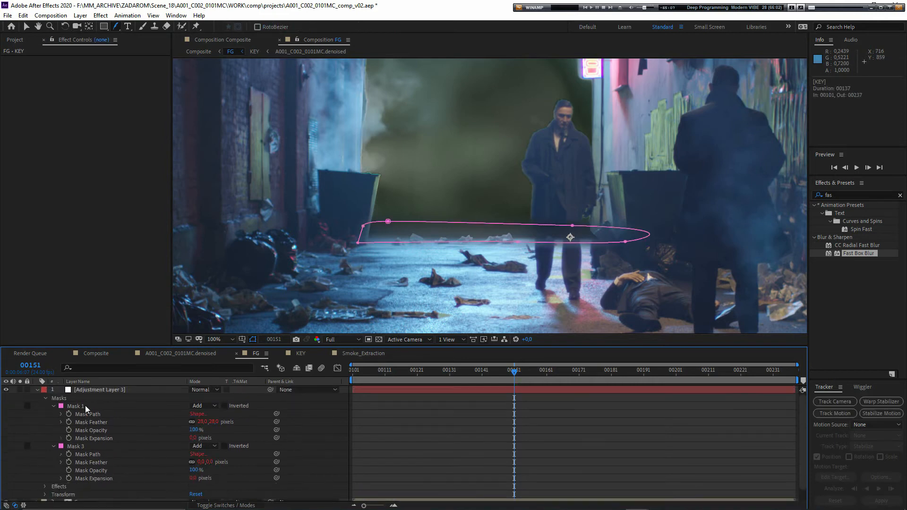
{"action": "left_click", "coordinate": [91, 390]}
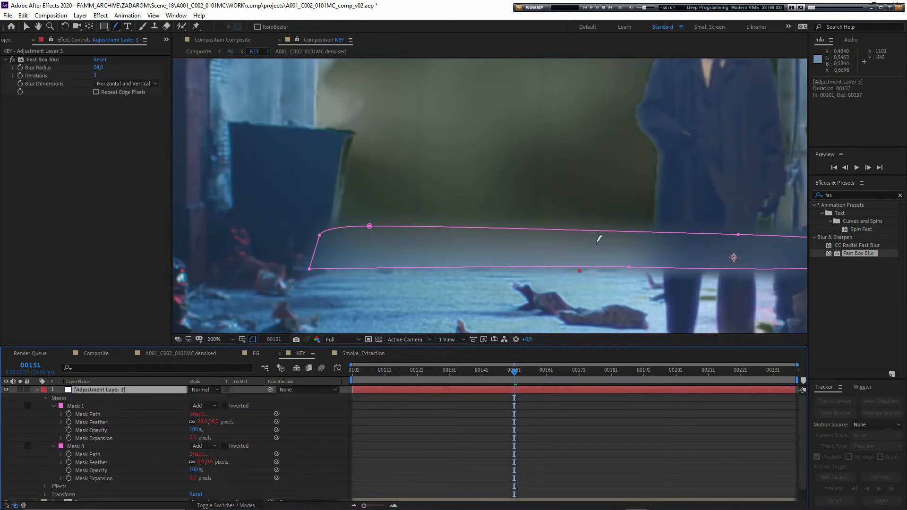
{"action": "left_click", "coordinate": [231, 52]}
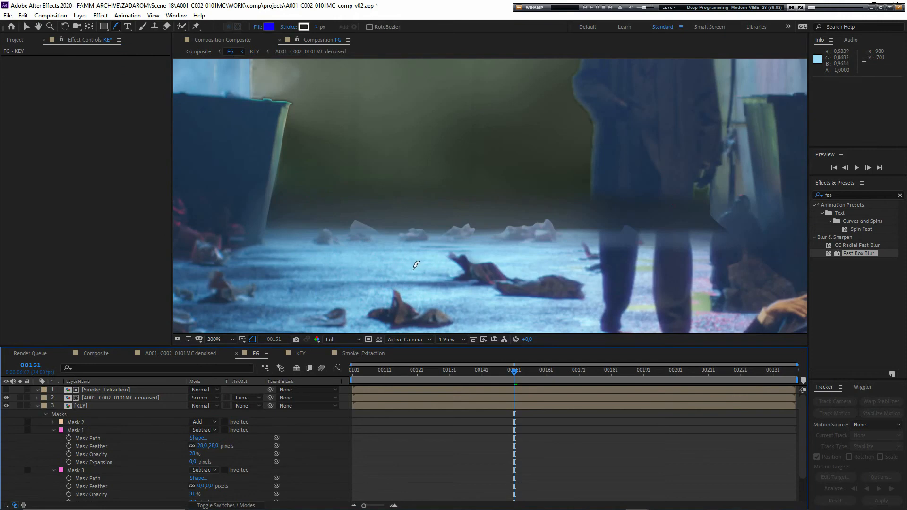
{"action": "scroll", "coordinate": [415, 265], "scroll_direction": "down", "scroll_amount": 1}
{"action": "left_click_drag", "start_coordinate": [408, 264], "coordinate": [444, 310]}
{"action": "scroll", "coordinate": [453, 303], "scroll_direction": "down", "scroll_amount": 1}
{"action": "scroll", "coordinate": [475, 287], "scroll_direction": "up", "scroll_amount": 2}
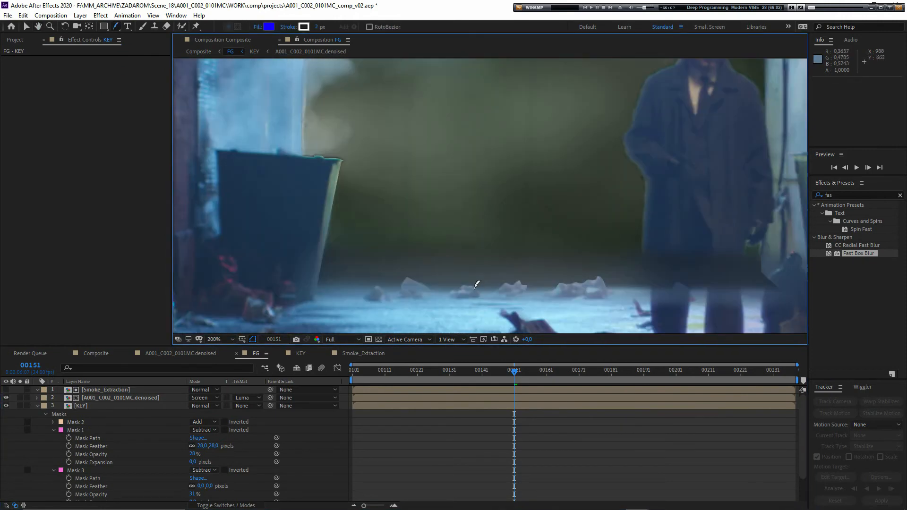
{"action": "scroll", "coordinate": [472, 288], "scroll_direction": "down", "scroll_amount": 1}
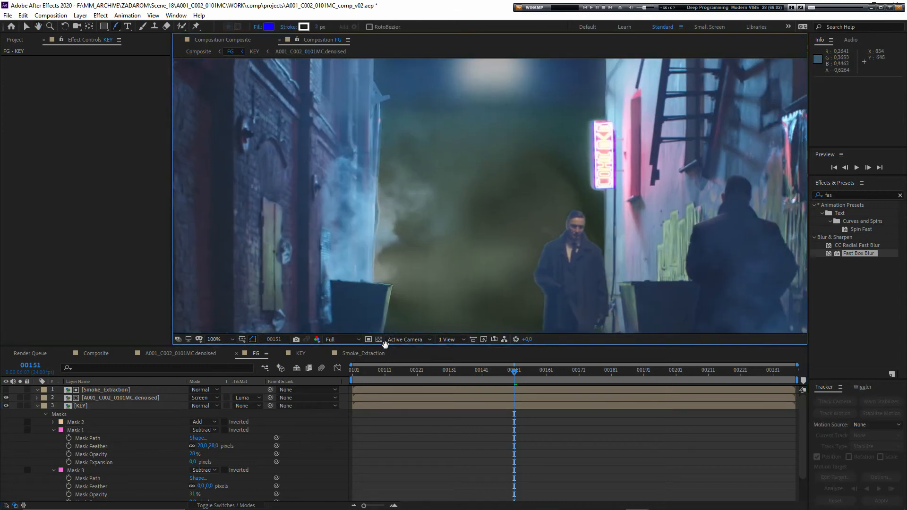
{"action": "mouse_move", "coordinate": [385, 345]}
{"action": "left_mouse_down"}
{"action": "mouse_move", "coordinate": [385, 330]}
{"action": "mouse_move", "coordinate": [379, 350]}
{"action": "left_mouse_up"}
{"action": "left_click_drag", "start_coordinate": [401, 271], "coordinate": [432, 344]}
- In the FG composition, set Mask 2 on the Main_Mask layer to mode None
{"action": "left_click", "coordinate": [38, 406]}
{"action": "left_click", "coordinate": [87, 414]}
{"action": "scroll", "coordinate": [445, 263], "scroll_direction": "up", "scroll_amount": 3}
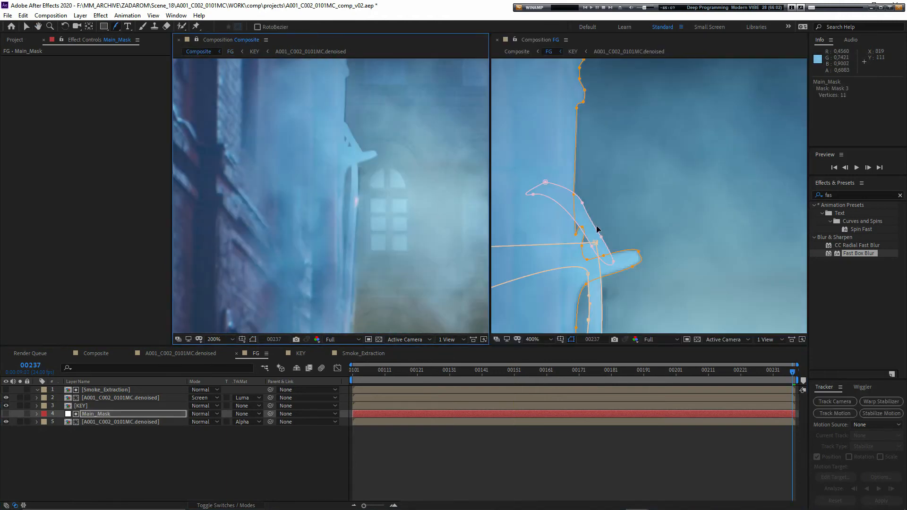
{"action": "left_click", "coordinate": [583, 205]}
{"action": "left_click", "coordinate": [37, 414]}
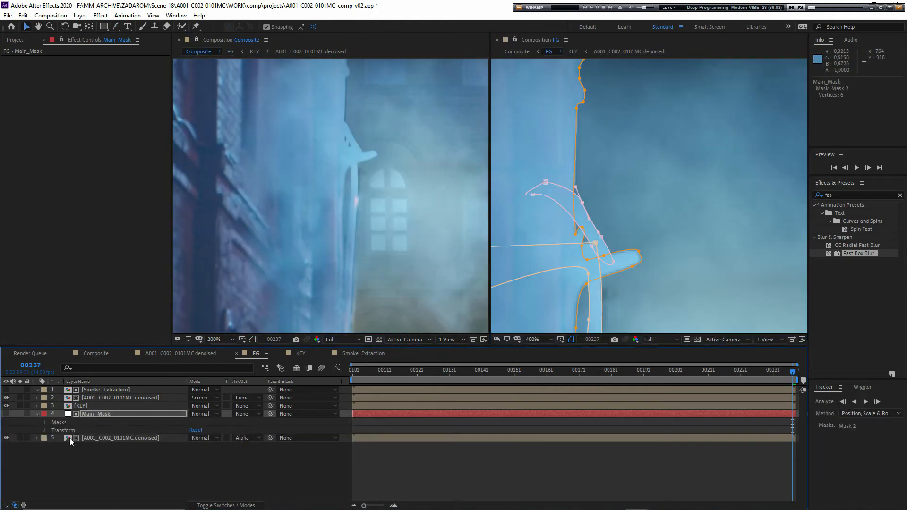
{"action": "left_click", "coordinate": [45, 422]}
{"action": "scroll", "coordinate": [106, 439], "scroll_direction": "down", "scroll_amount": 2}
{"action": "left_click", "coordinate": [199, 407]}
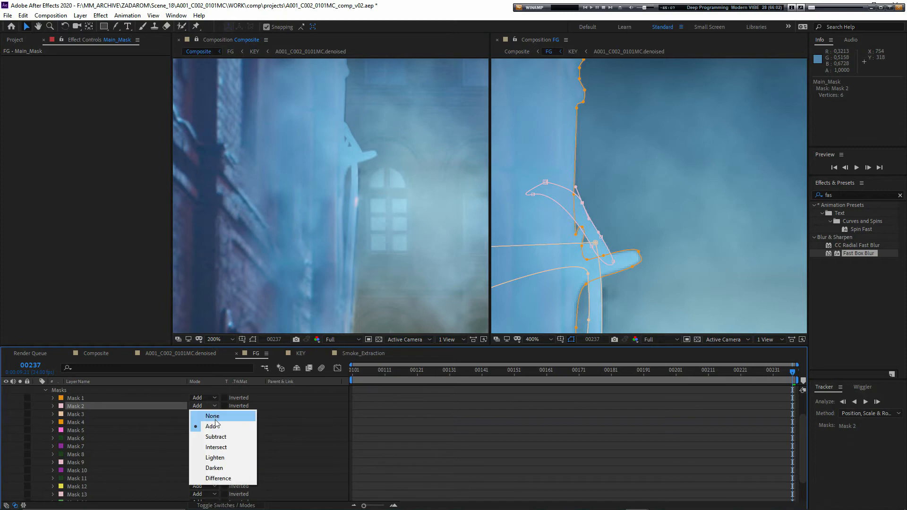
{"action": "left_click", "coordinate": [214, 416]}
{"action": "scroll", "coordinate": [348, 194], "scroll_direction": "down", "scroll_amount": 1}
- Examine the left building's wall edge and the whole alley frame in the Composite view at frame 00237
{"action": "left_click_drag", "start_coordinate": [369, 243], "coordinate": [325, 256]}
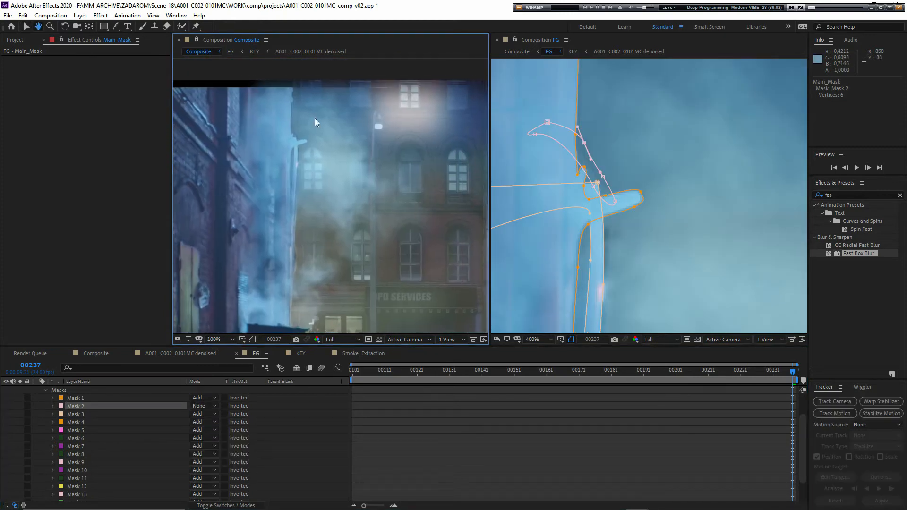
{"action": "key", "text": "v"}
{"action": "left_click_drag", "start_coordinate": [365, 193], "coordinate": [387, 191]}
{"action": "scroll", "coordinate": [320, 154], "scroll_direction": "up", "scroll_amount": 1}
{"action": "mouse_move", "coordinate": [314, 156]}
{"action": "left_mouse_down"}
{"action": "mouse_move", "coordinate": [326, 261]}
{"action": "mouse_move", "coordinate": [334, 143]}
{"action": "mouse_move", "coordinate": [312, 148]}
{"action": "mouse_move", "coordinate": [308, 172]}
{"action": "left_mouse_up"}
{"action": "scroll", "coordinate": [373, 240], "scroll_direction": "down", "scroll_amount": 1}
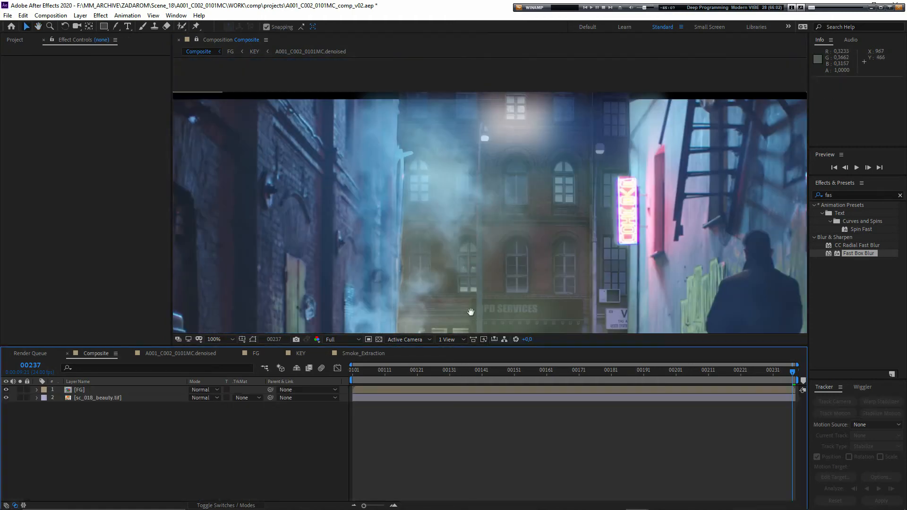
{"action": "scroll", "coordinate": [428, 201], "scroll_direction": "down", "scroll_amount": 3}
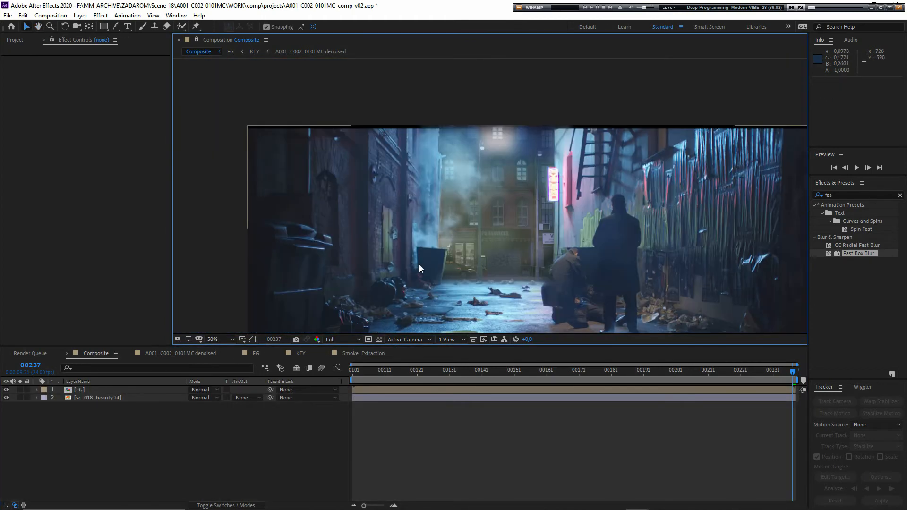
{"action": "left_click_drag", "start_coordinate": [419, 265], "coordinate": [403, 222]}
- Start a new black solid in the Composite composition and open the Calculator app
{"action": "right_click", "coordinate": [162, 421]}
{"action": "mouse_move", "coordinate": [207, 320]}
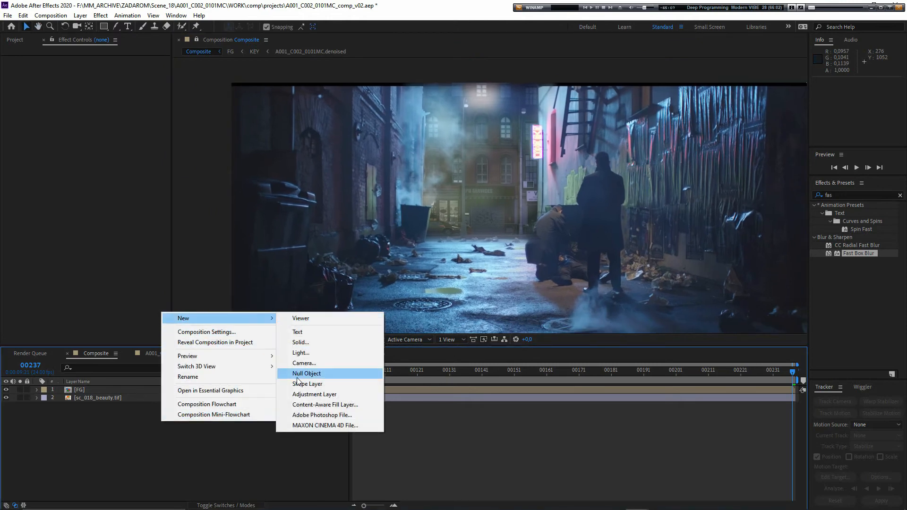
{"action": "left_click", "coordinate": [300, 343]}
{"action": "key", "text": "super"}
{"action": "type", "text": "c"}
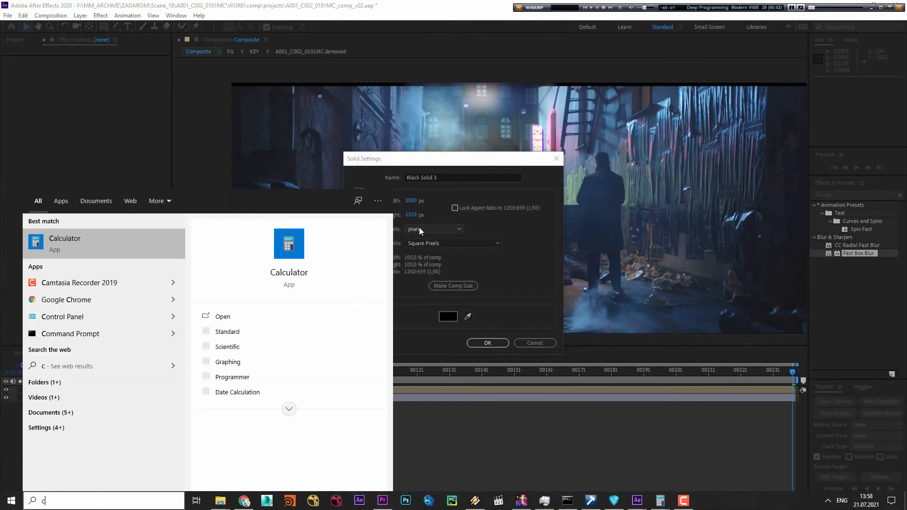
{"action": "key", "text": "Return"}
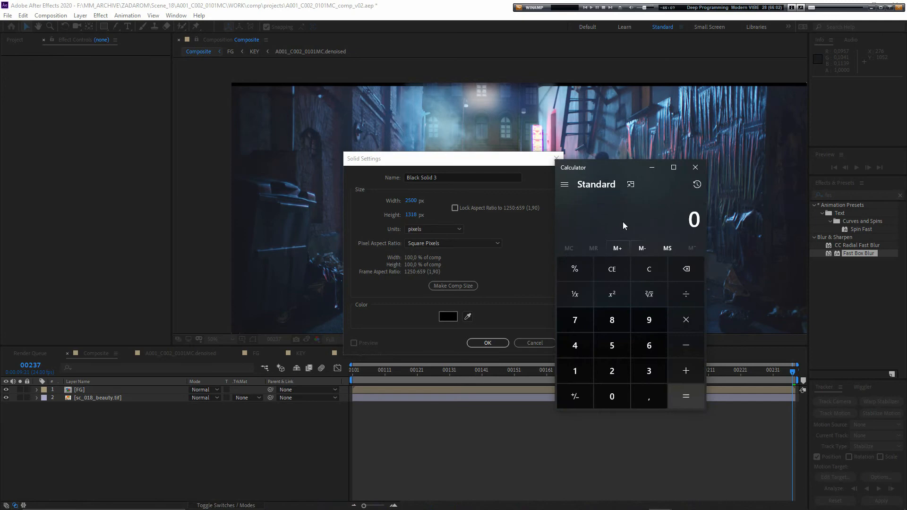
- Calculate the letterbox height by dividing 2500 by 2.35
{"action": "type", "text": "2500"}
{"action": "type", "text": "/2,3"}
{"action": "type", "text": "5"}
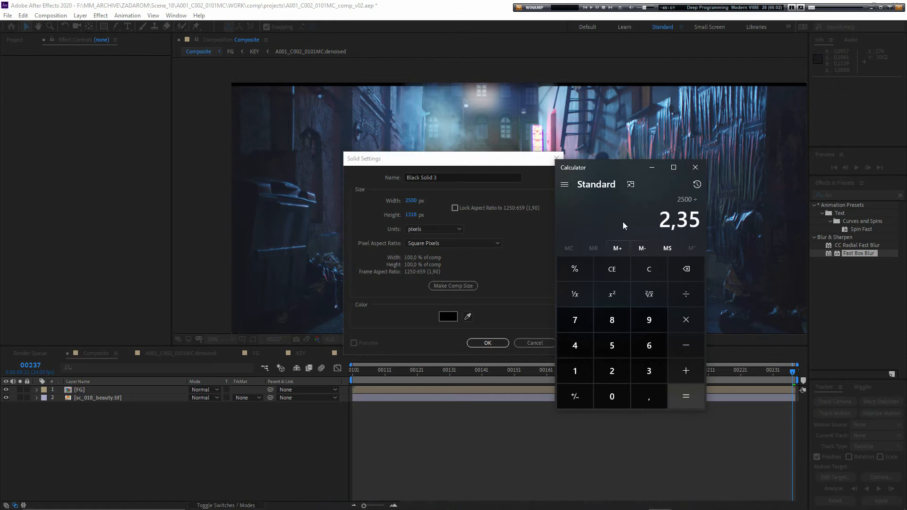
{"action": "key", "text": "BackSpace"}
{"action": "key", "text": "BackSpace"}
{"action": "type", "text": "4"}
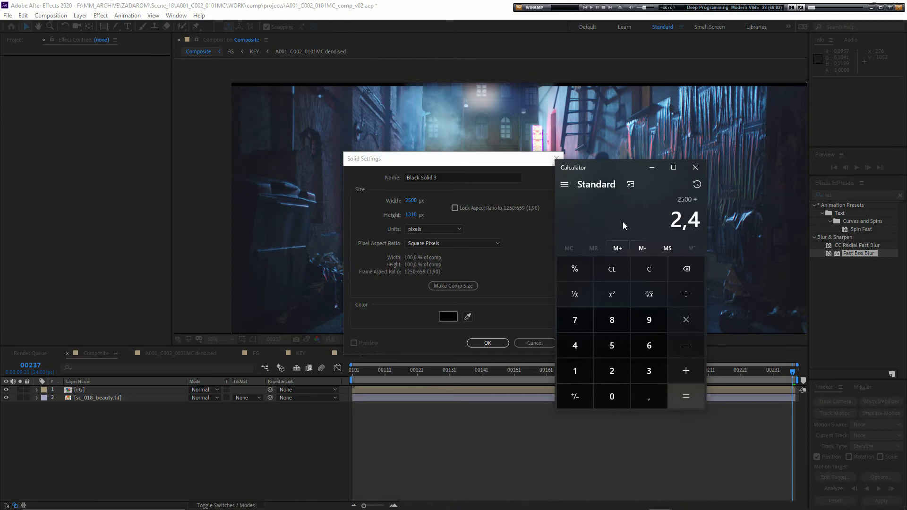
{"action": "key", "text": "BackSpace"}
{"action": "type", "text": "35"}
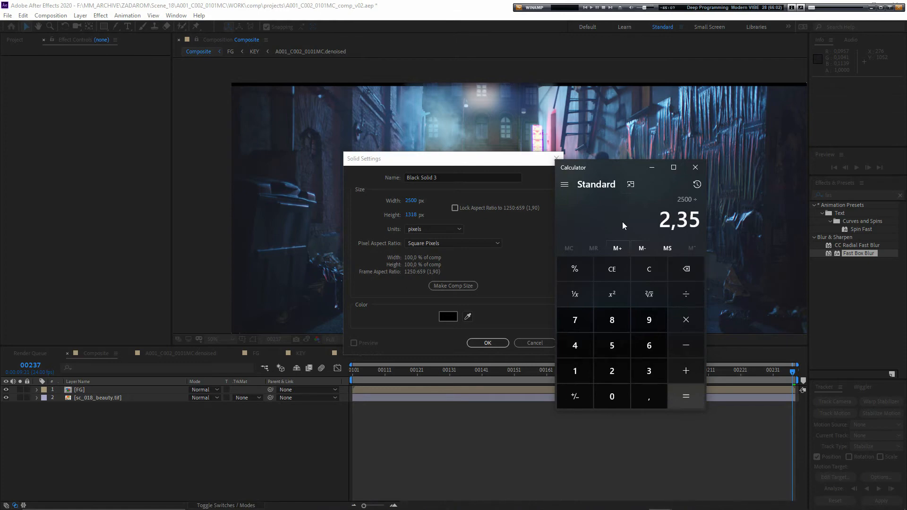
{"action": "key", "text": "Return"}
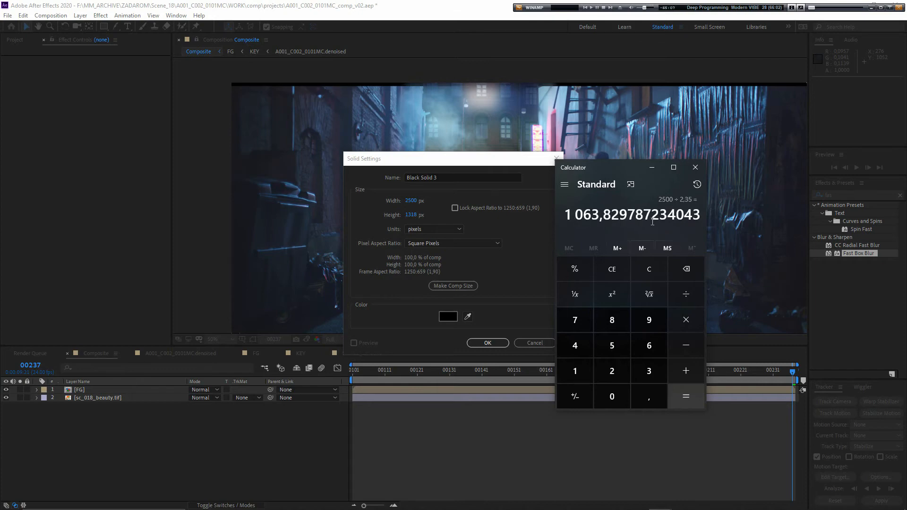
- Create the black solid with a height of 1064 px and set its blending mode to Stencil Alpha
{"action": "left_click", "coordinate": [411, 214]}
{"action": "type", "text": "1064"}
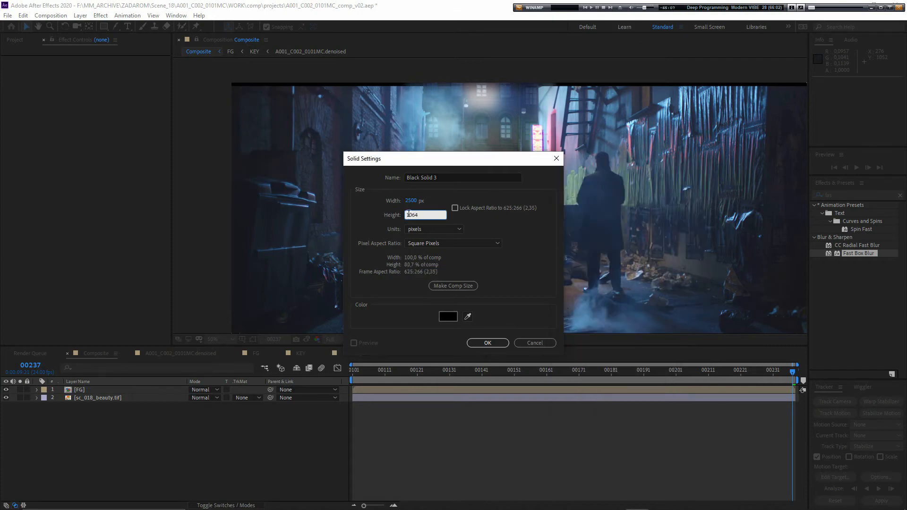
{"action": "left_click", "coordinate": [486, 343]}
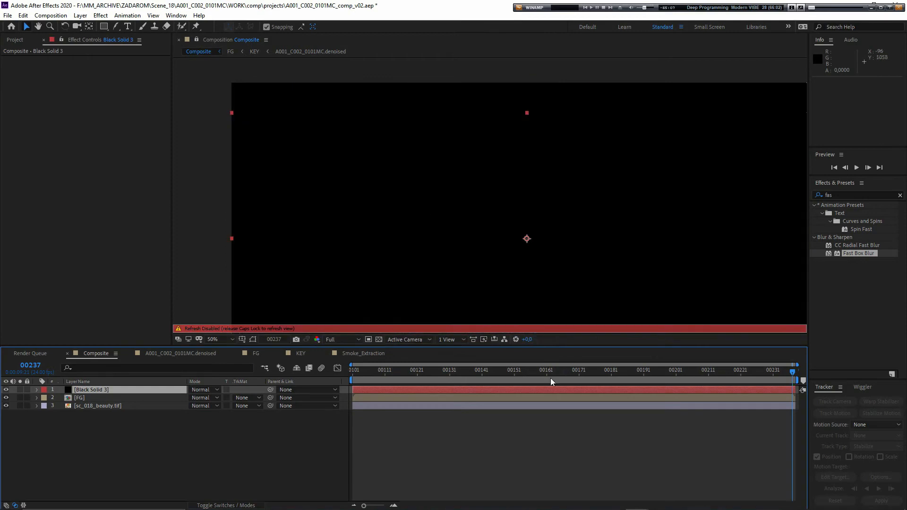
{"action": "left_click_drag", "start_coordinate": [349, 258], "coordinate": [358, 230]}
{"action": "scroll", "coordinate": [364, 242], "scroll_direction": "down", "scroll_amount": 2}
{"action": "left_click", "coordinate": [204, 390]}
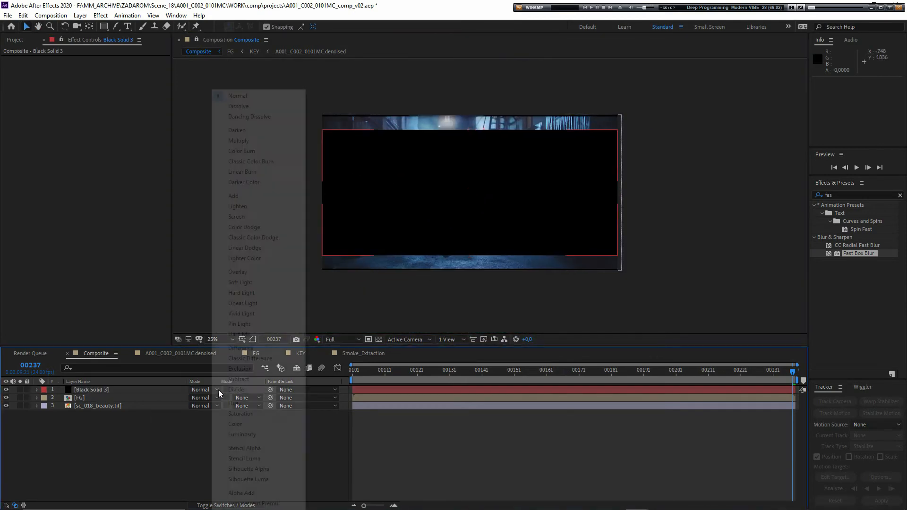
{"action": "left_click", "coordinate": [248, 448]}
- Examine the cropped frame's upper edge along the building facade at frames 00137 and 00194
{"action": "scroll", "coordinate": [408, 178], "scroll_direction": "up", "scroll_amount": 5}
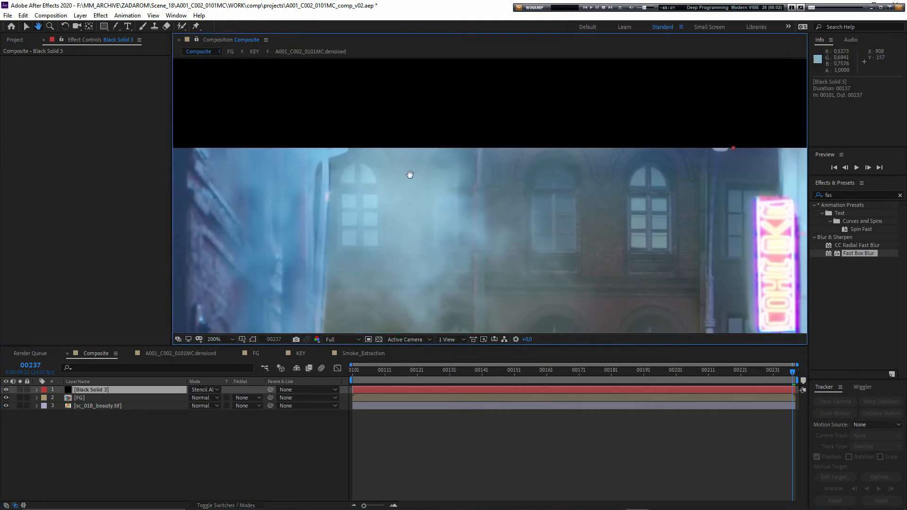
{"action": "scroll", "coordinate": [409, 174], "scroll_direction": "down", "scroll_amount": 4}
{"action": "key", "text": "v"}
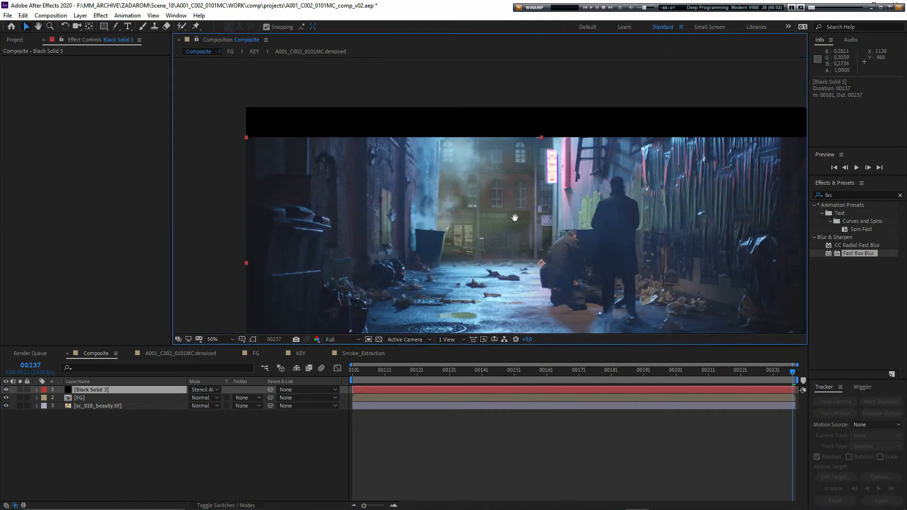
{"action": "scroll", "coordinate": [466, 174], "scroll_direction": "down", "scroll_amount": 2}
{"action": "left_click", "coordinate": [101, 405]}
{"action": "left_click", "coordinate": [101, 398]}
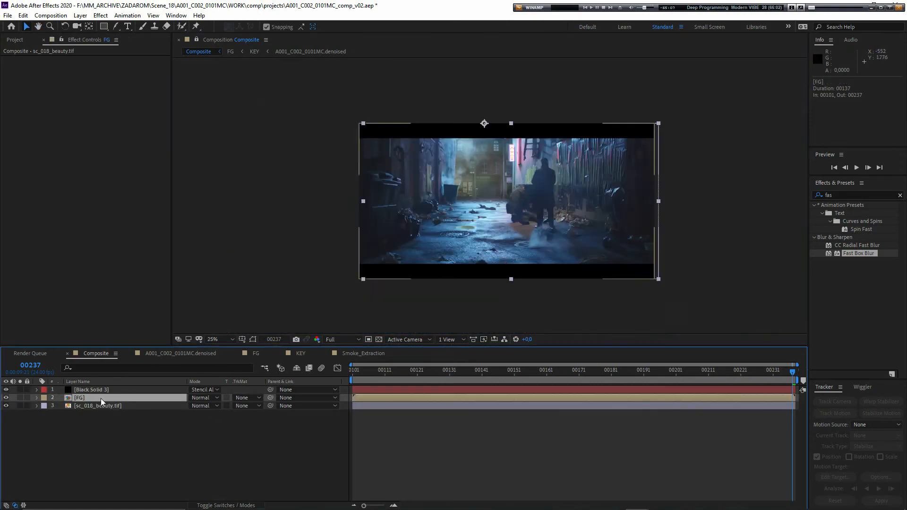
{"action": "scroll", "coordinate": [416, 186], "scroll_direction": "up", "scroll_amount": 2}
{"action": "mouse_move", "coordinate": [416, 186]}
{"action": "left_mouse_down"}
{"action": "mouse_move", "coordinate": [246, 227]}
{"action": "mouse_move", "coordinate": [471, 227]}
{"action": "mouse_move", "coordinate": [451, 145]}
{"action": "mouse_move", "coordinate": [416, 186]}
{"action": "left_mouse_up"}
{"action": "scroll", "coordinate": [452, 145], "scroll_direction": "up", "scroll_amount": 2}
{"action": "key", "text": "v"}
{"action": "left_click", "coordinate": [471, 374]}
{"action": "scroll", "coordinate": [412, 146], "scroll_direction": "up", "scroll_amount": 2}
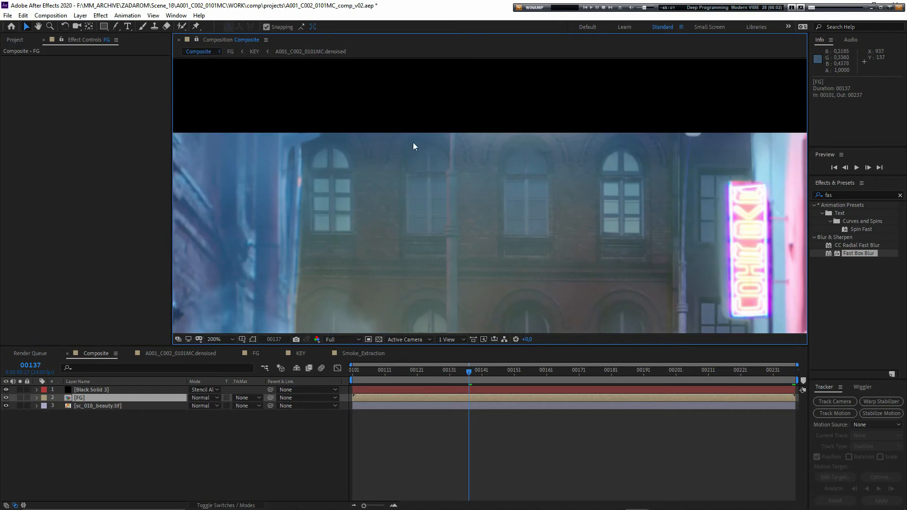
{"action": "left_click", "coordinate": [654, 373]}
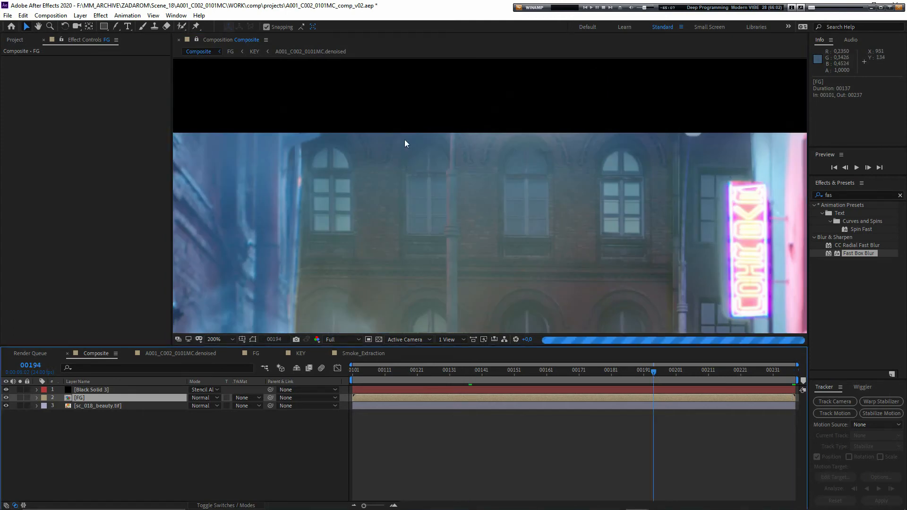
{"action": "key", "text": "ctrl+0"}
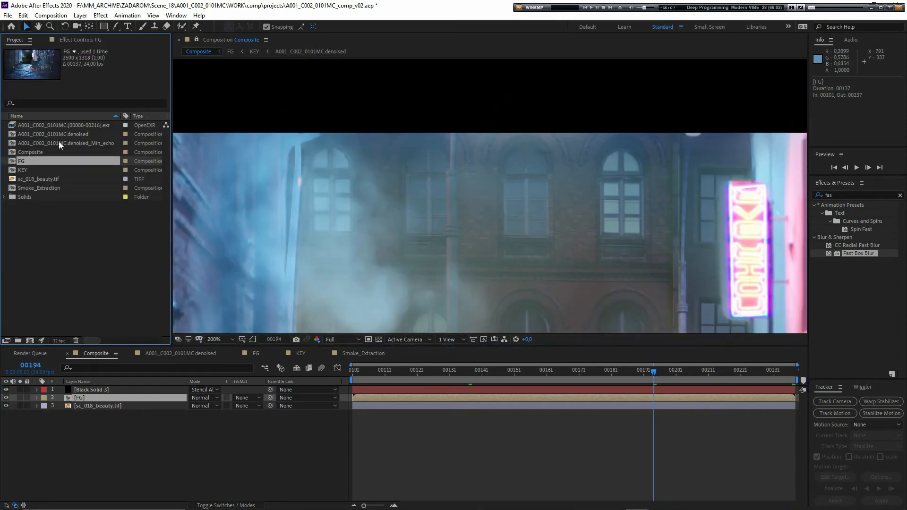
{"action": "left_click", "coordinate": [42, 127]}
{"action": "left_click_drag", "start_coordinate": [43, 131], "coordinate": [88, 397]}
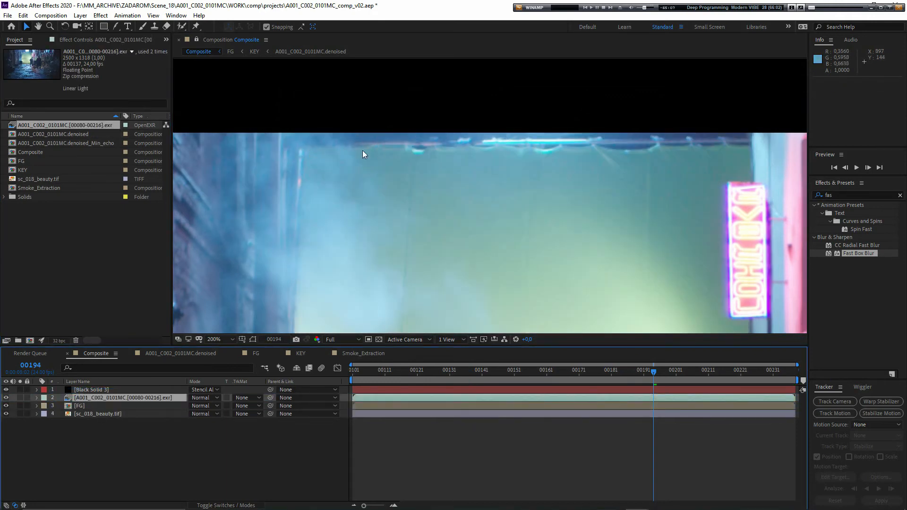
{"action": "key", "text": "Delete"}
- Hide the black solid and examine the uncropped upper area around the street lamps and wall edge
{"action": "left_click", "coordinate": [78, 398]}
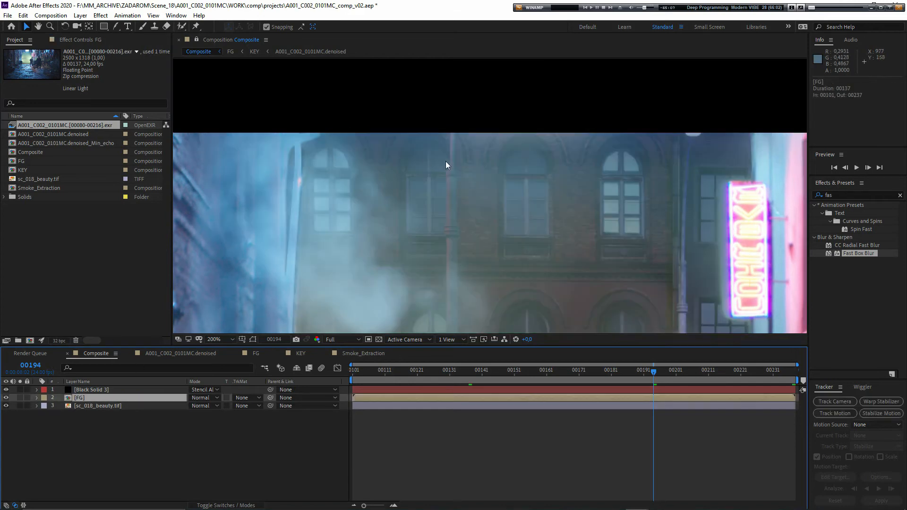
{"action": "key", "text": "comma"}
{"action": "scroll", "coordinate": [378, 178], "scroll_direction": "up", "scroll_amount": 1}
{"action": "left_click_drag", "start_coordinate": [387, 189], "coordinate": [447, 223]}
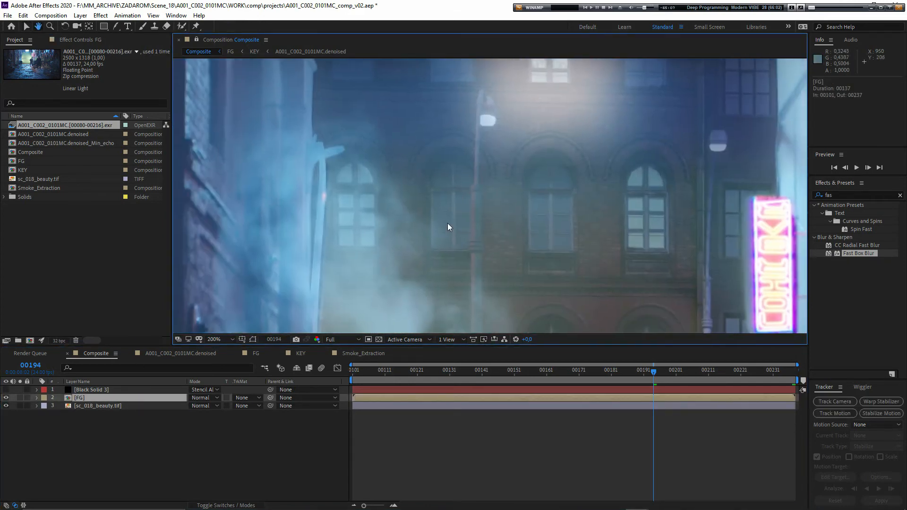
{"action": "left_click_drag", "start_coordinate": [366, 177], "coordinate": [364, 199]}
{"action": "left_click_drag", "start_coordinate": [444, 208], "coordinate": [414, 190]}
- Rename the black solid layer as Letterbox
{"action": "left_click", "coordinate": [135, 415]}
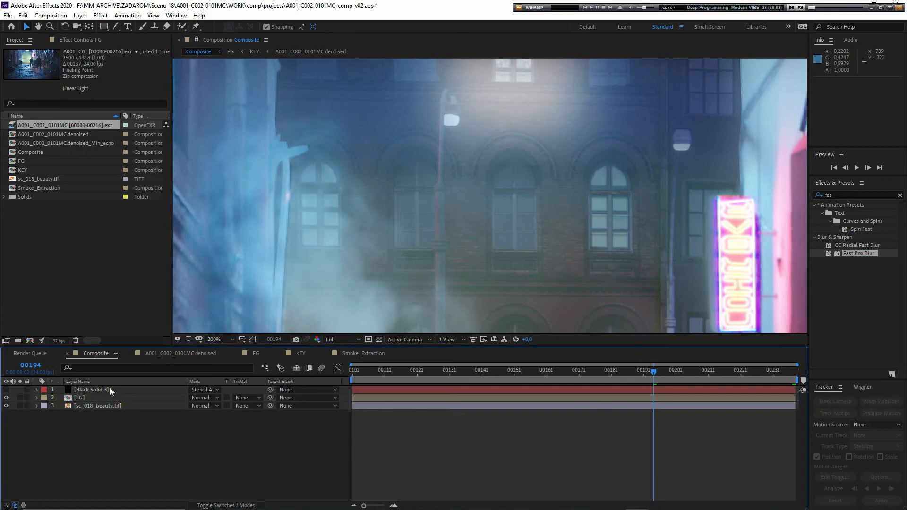
{"action": "left_click", "coordinate": [110, 388]}
{"action": "key", "text": "Return"}
{"action": "type", "text": "Letterbox"}
{"action": "key", "text": "Return"}
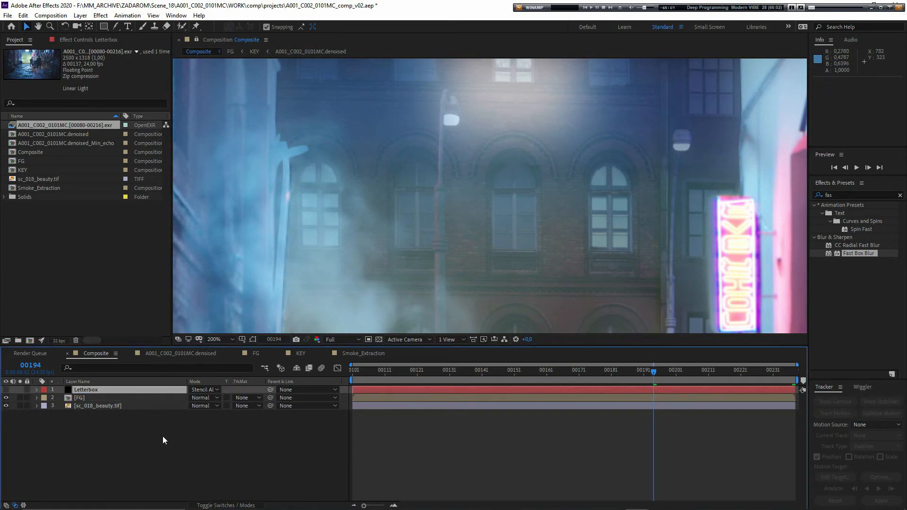
- Compare the frame with and without the Letterbox layer, undo the accidental value change, and leave the layer hidden
{"action": "left_click", "coordinate": [163, 436]}
{"action": "left_click", "coordinate": [6, 390]}
{"action": "left_click", "coordinate": [85, 398]}
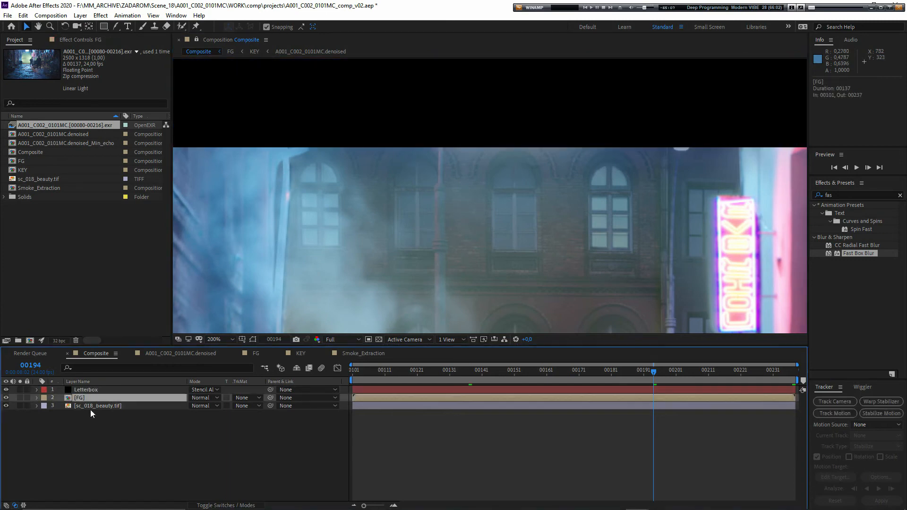
{"action": "scroll", "coordinate": [430, 243], "scroll_direction": "down", "scroll_amount": 1}
{"action": "left_click_drag", "start_coordinate": [481, 220], "coordinate": [483, 235]}
{"action": "key", "text": "ctrl+z"}
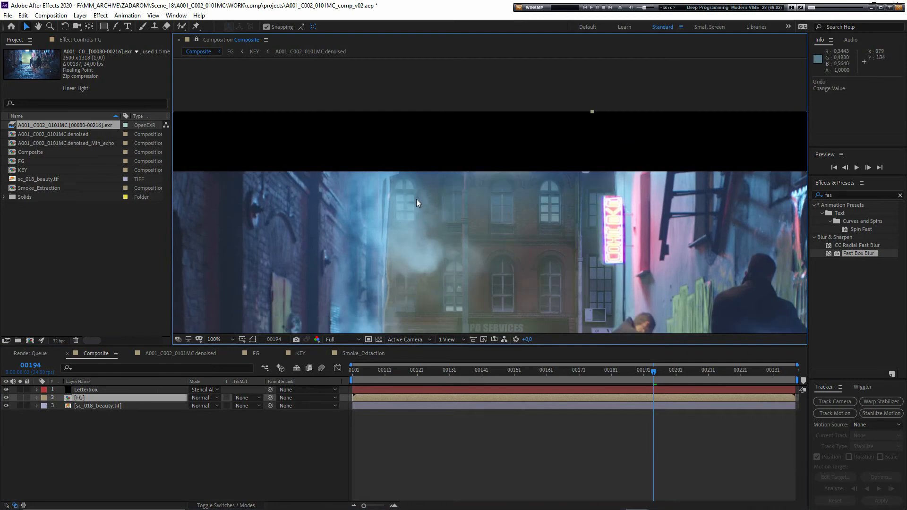
{"action": "left_click", "coordinate": [10, 391]}
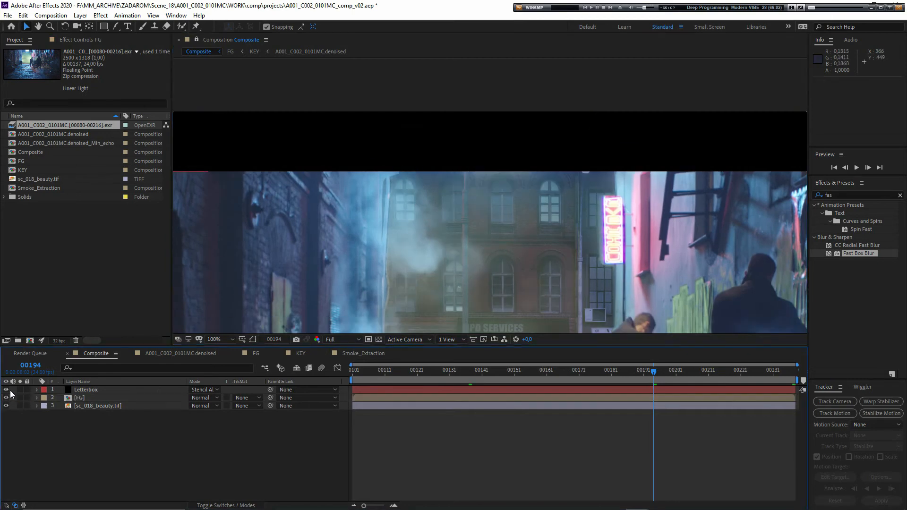
{"action": "left_click", "coordinate": [6, 390]}
{"action": "left_click_drag", "start_coordinate": [463, 230], "coordinate": [431, 200]}
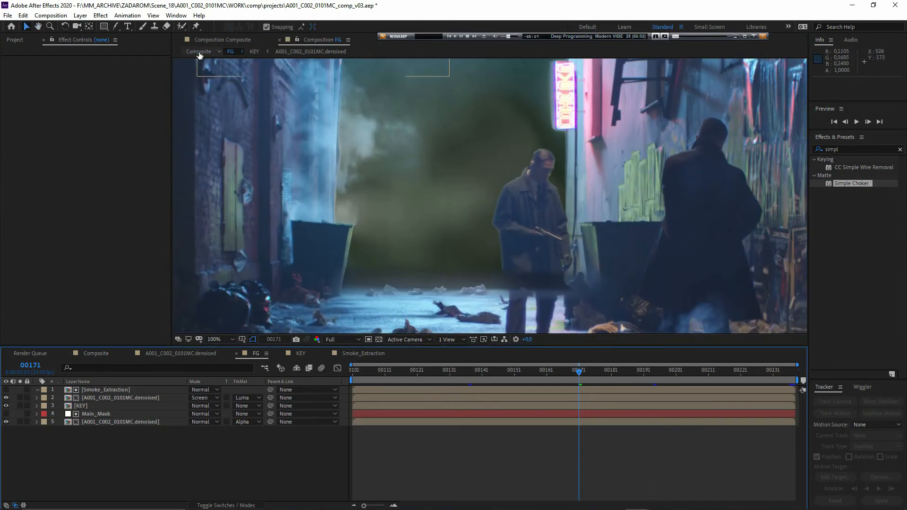
- Examine the Composite at frame 00171, checking the wall edges, the walking man's outline and the ground transition
{"action": "left_click", "coordinate": [199, 52]}
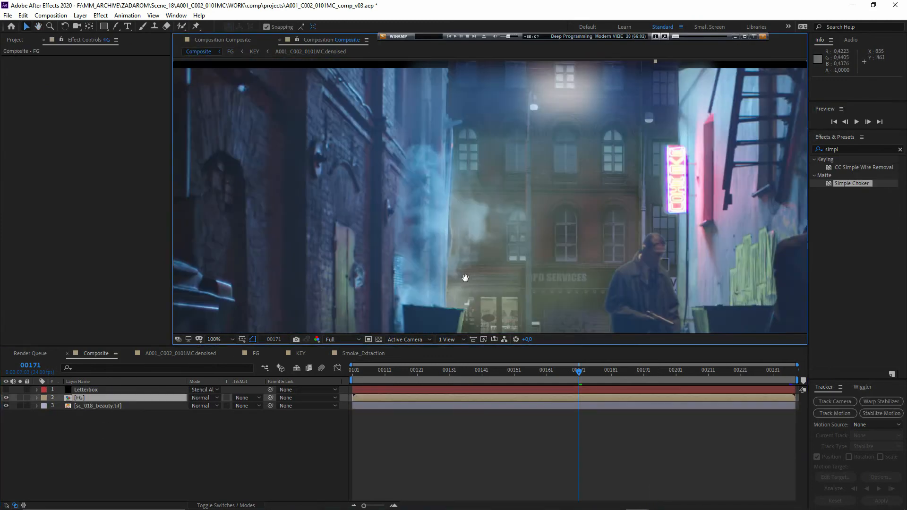
{"action": "scroll", "coordinate": [492, 267], "scroll_direction": "down", "scroll_amount": 4}
{"action": "scroll", "coordinate": [410, 245], "scroll_direction": "up", "scroll_amount": 2}
{"action": "scroll", "coordinate": [434, 260], "scroll_direction": "up", "scroll_amount": 2}
{"action": "key", "text": "v"}
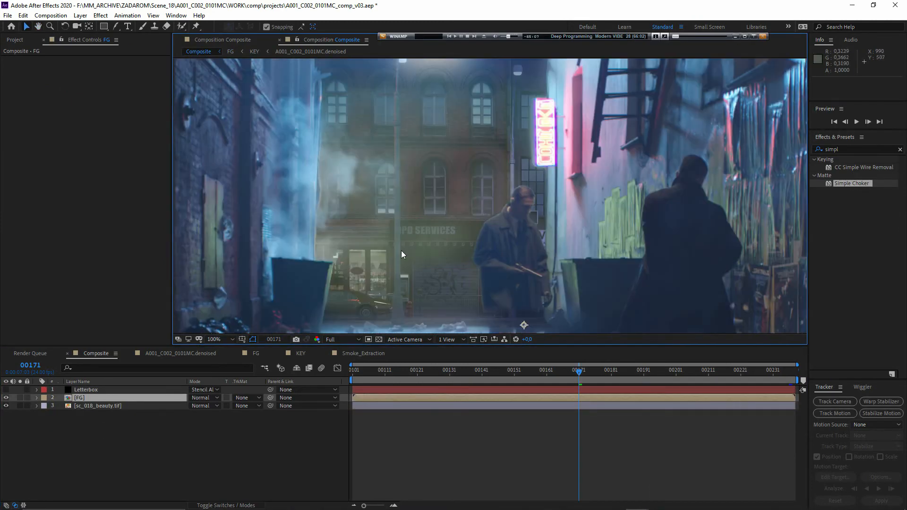
{"action": "left_click_drag", "start_coordinate": [540, 126], "coordinate": [532, 207]}
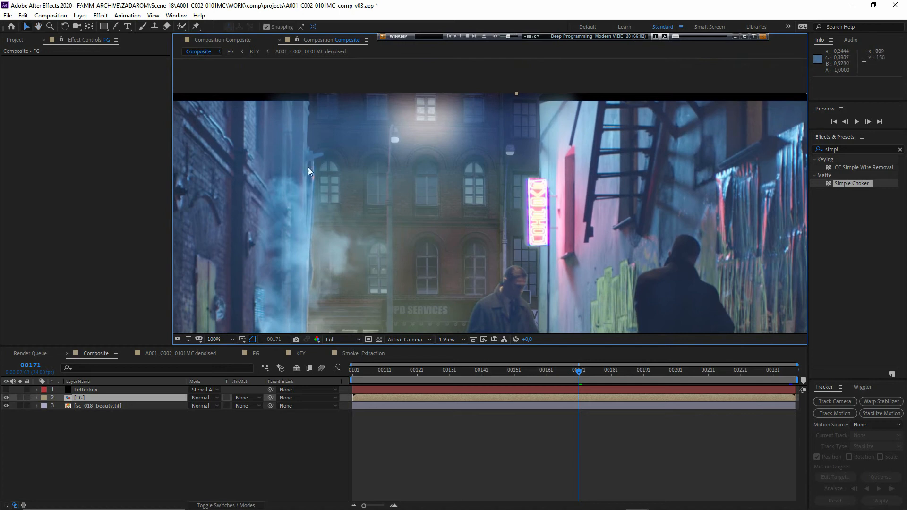
{"action": "left_click_drag", "start_coordinate": [526, 274], "coordinate": [553, 215]}
{"action": "left_click_drag", "start_coordinate": [546, 332], "coordinate": [545, 307]}
{"action": "left_click_drag", "start_coordinate": [421, 259], "coordinate": [431, 212]}
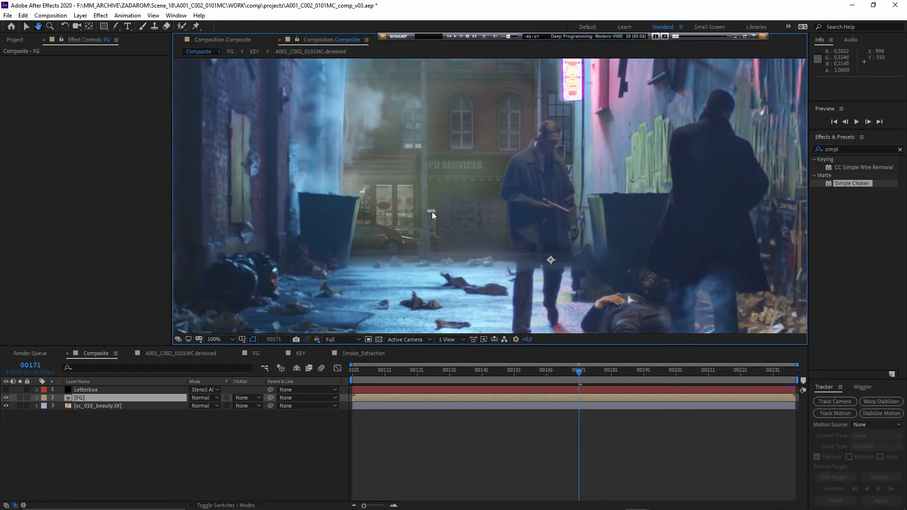
- Open the FG composition from the Composite and examine the walking man's legs and the ground transition at frame 00171
{"action": "left_click_drag", "start_coordinate": [495, 262], "coordinate": [496, 303]}
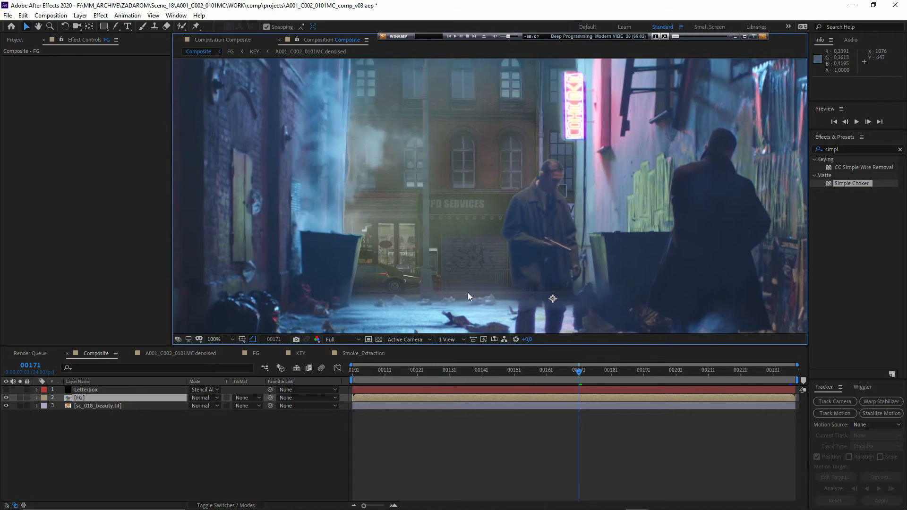
{"action": "left_click_drag", "start_coordinate": [435, 287], "coordinate": [422, 242]}
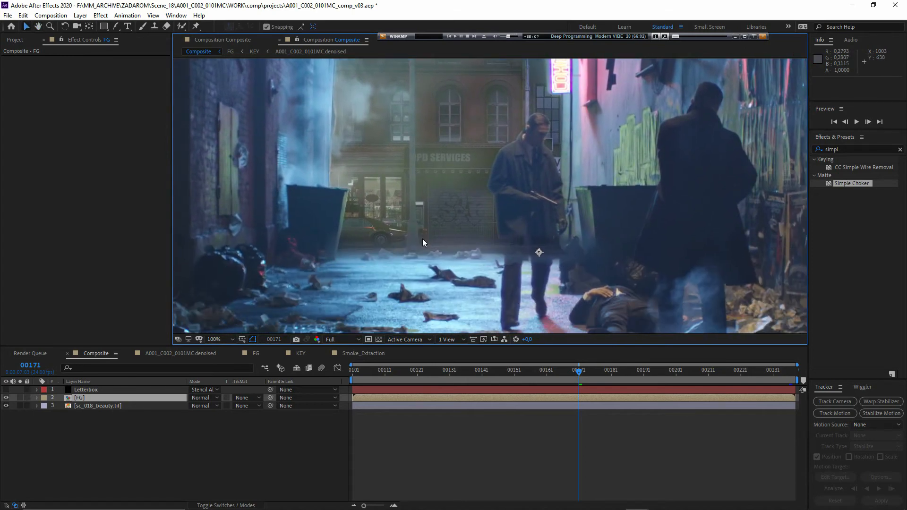
{"action": "scroll", "coordinate": [422, 239], "scroll_direction": "up", "scroll_amount": 2}
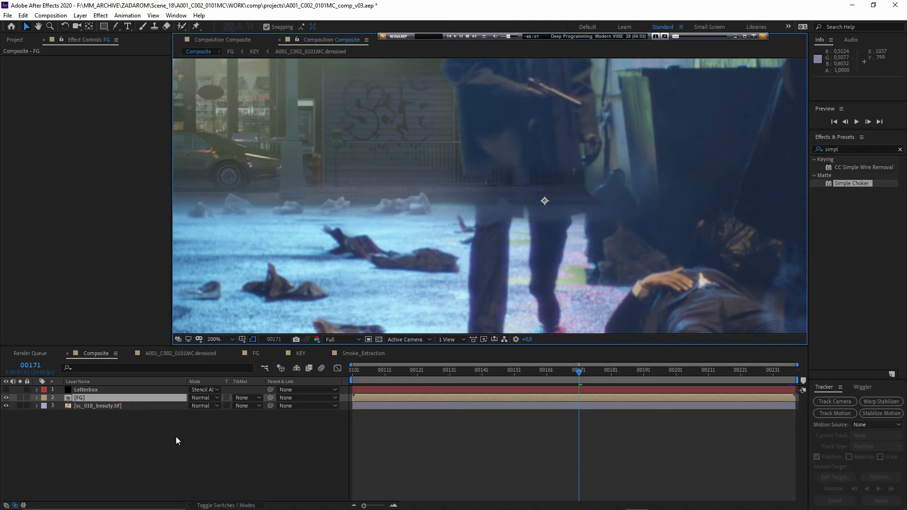
{"action": "double_click", "coordinate": [83, 400]}
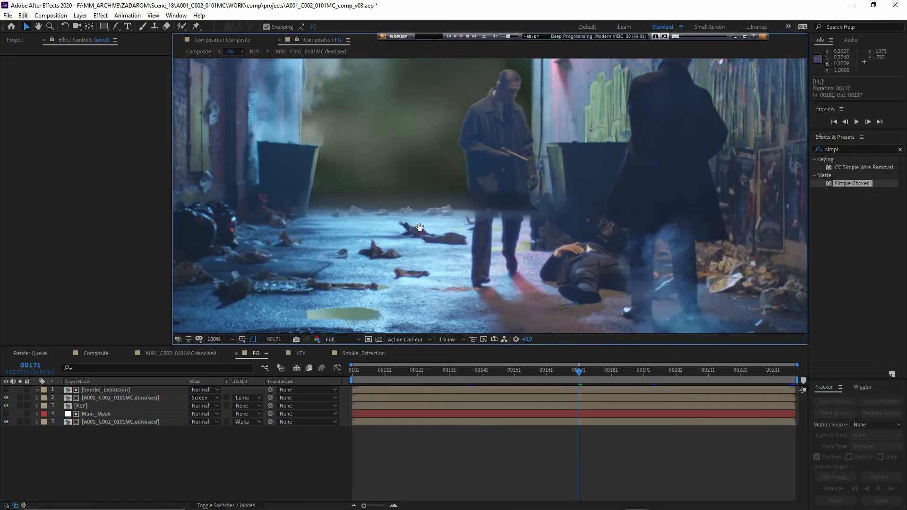
{"action": "left_click_drag", "start_coordinate": [420, 227], "coordinate": [414, 209]}
{"action": "scroll", "coordinate": [478, 221], "scroll_direction": "up", "scroll_amount": 1}
{"action": "left_click_drag", "start_coordinate": [478, 221], "coordinate": [476, 283]}
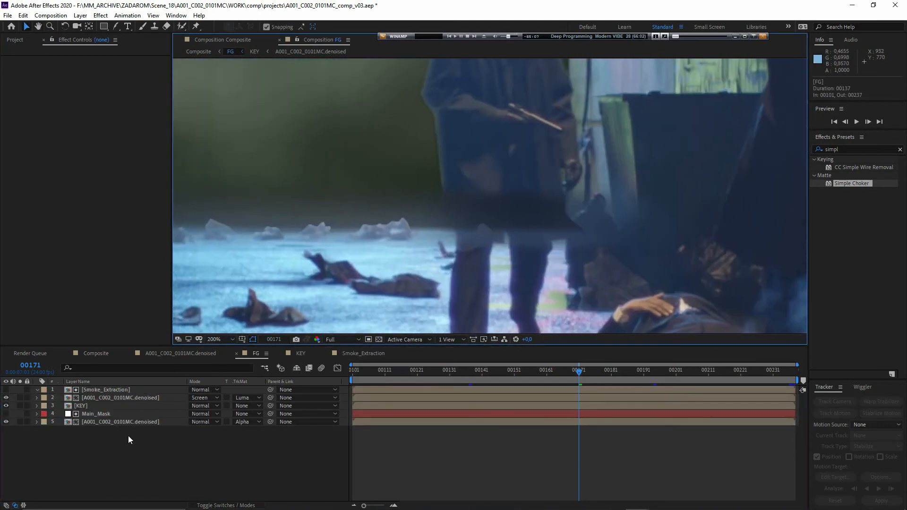
- Add the A001_C002_0101MC.denoised composition as the topmost layer of FG and solo it
{"action": "left_click", "coordinate": [128, 436]}
{"action": "left_click", "coordinate": [16, 40]}
{"action": "left_click_drag", "start_coordinate": [78, 135], "coordinate": [105, 389]}
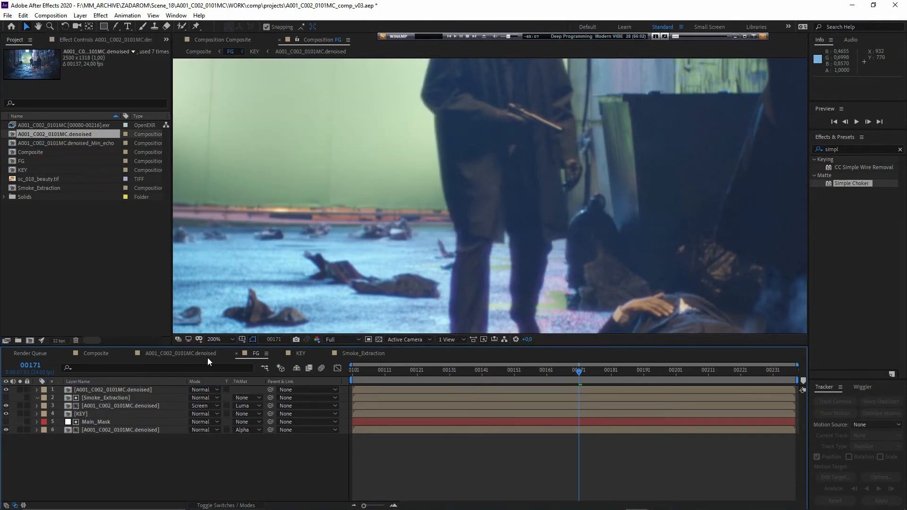
{"action": "left_click", "coordinate": [104, 390]}
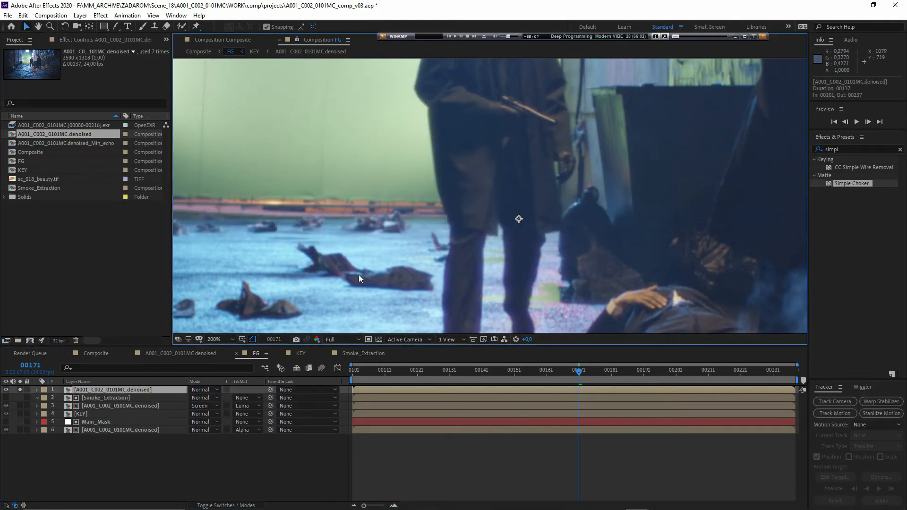
- Compare the red, green, blue and alpha channels of the soloed layer to judge the man's contrast against the floor and green screen
{"action": "left_click_drag", "start_coordinate": [401, 222], "coordinate": [413, 220]}
{"action": "key", "text": "alt+3"}
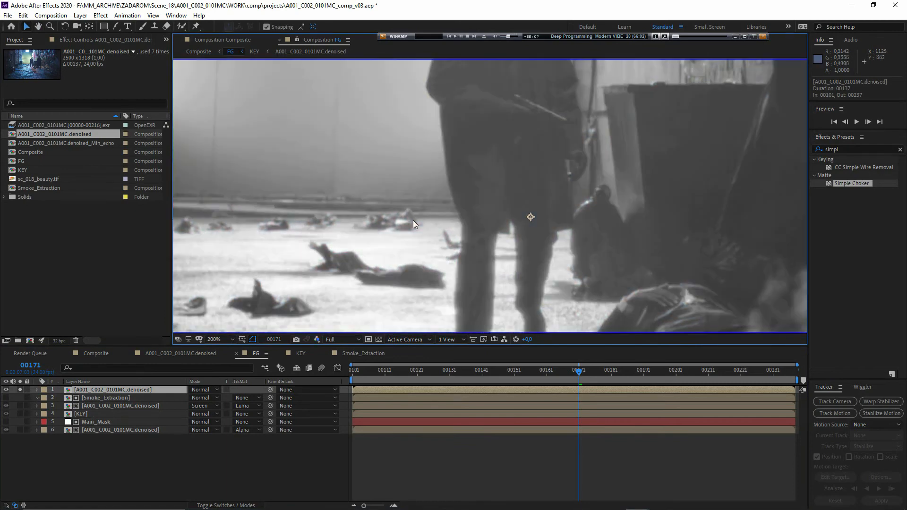
{"action": "key", "text": "alt+3"}
{"action": "key", "text": "alt+4"}
{"action": "key", "text": "alt+2"}
{"action": "key", "text": "alt+1"}
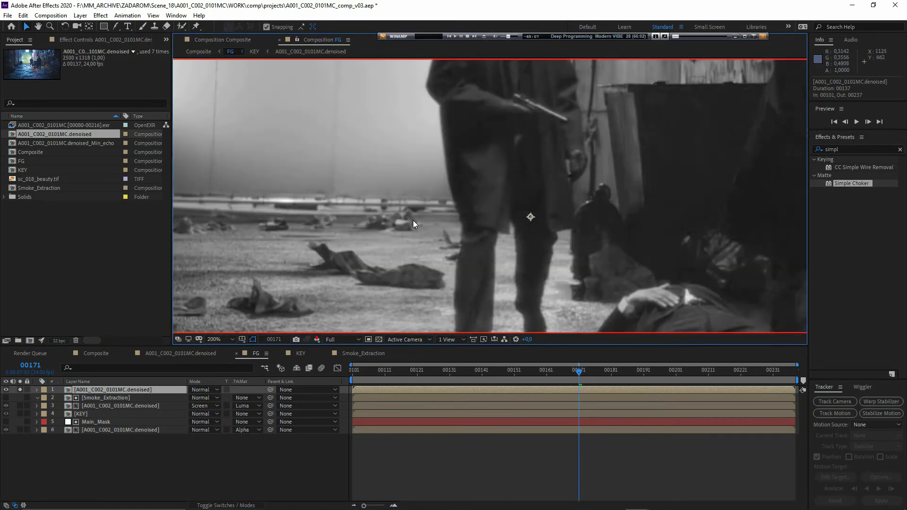
{"action": "key", "text": "alt+2"}
{"action": "key", "text": "alt+3"}
{"action": "key", "text": "alt+2"}
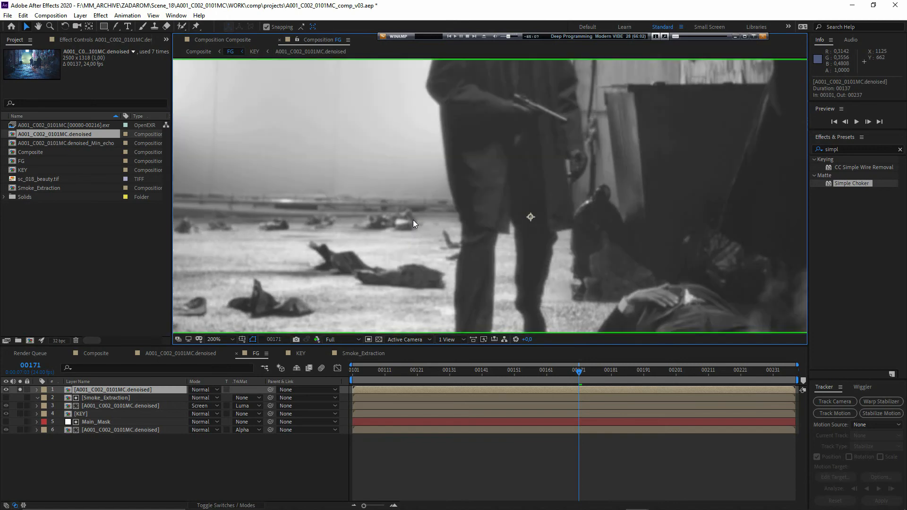
{"action": "key", "text": "alt+3"}
{"action": "key", "text": "alt+2"}
{"action": "key", "text": "alt+3"}
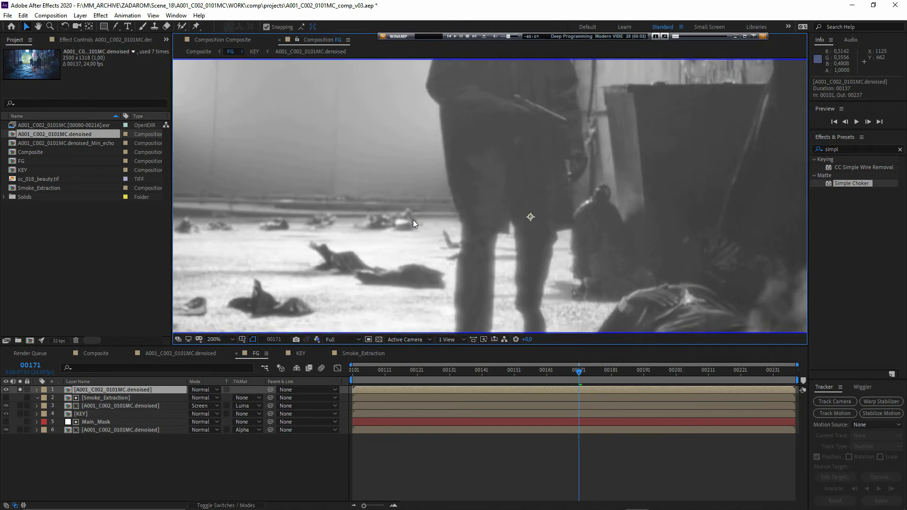
{"action": "key", "text": "alt+2"}
{"action": "key", "text": "alt+3"}
{"action": "key", "text": "alt+2"}
- Apply Shift Channels to the soloed layer, taking both the red and blue channels from Green
{"action": "left_click", "coordinate": [829, 150]}
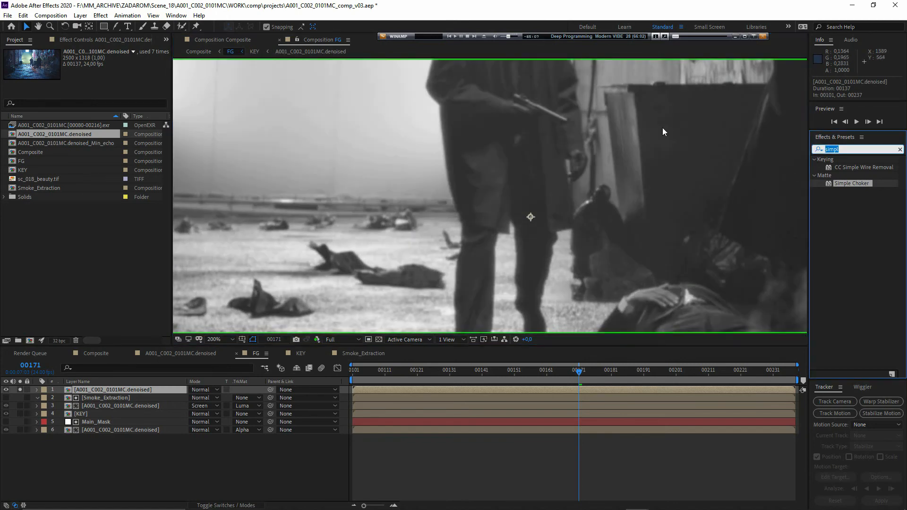
{"action": "type", "text": "sgui"}
{"action": "key", "text": "BackSpace"}
{"action": "key", "text": "BackSpace"}
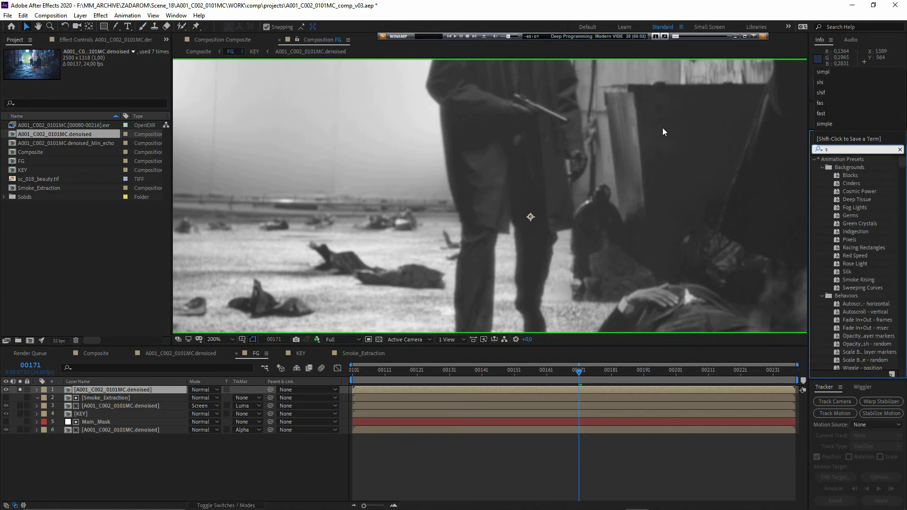
{"action": "type", "text": "hif"}
{"action": "double_click", "coordinate": [860, 168]}
{"action": "left_click", "coordinate": [116, 76]}
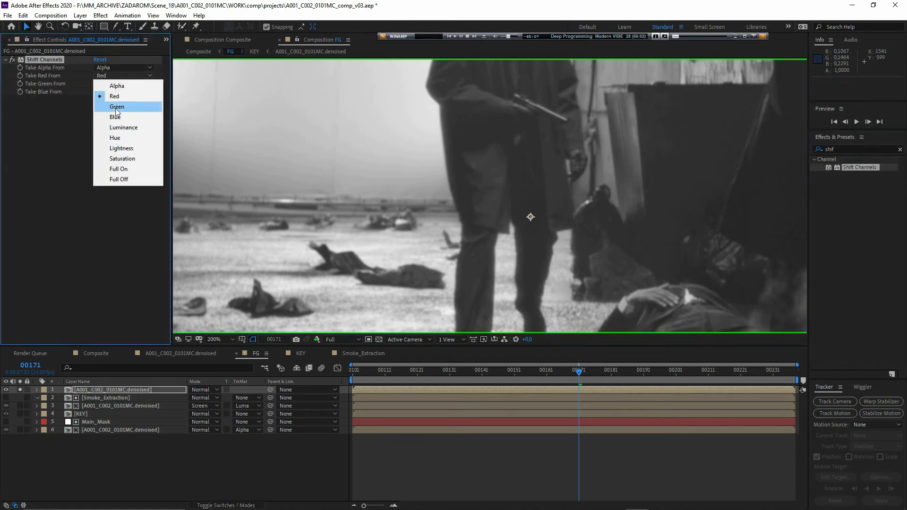
{"action": "left_click", "coordinate": [117, 107]}
{"action": "left_click", "coordinate": [121, 91]}
{"action": "left_click", "coordinate": [118, 133]}
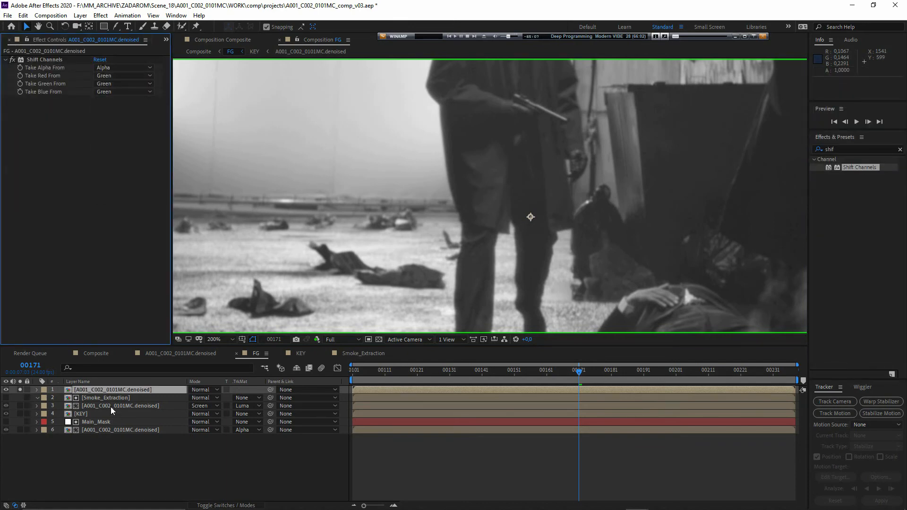
- Apply Curves to the same layer and shape the RGB curve into a nearly vertical ramp for a hard black-and-white matte
{"action": "left_click_drag", "start_coordinate": [466, 248], "coordinate": [432, 247]}
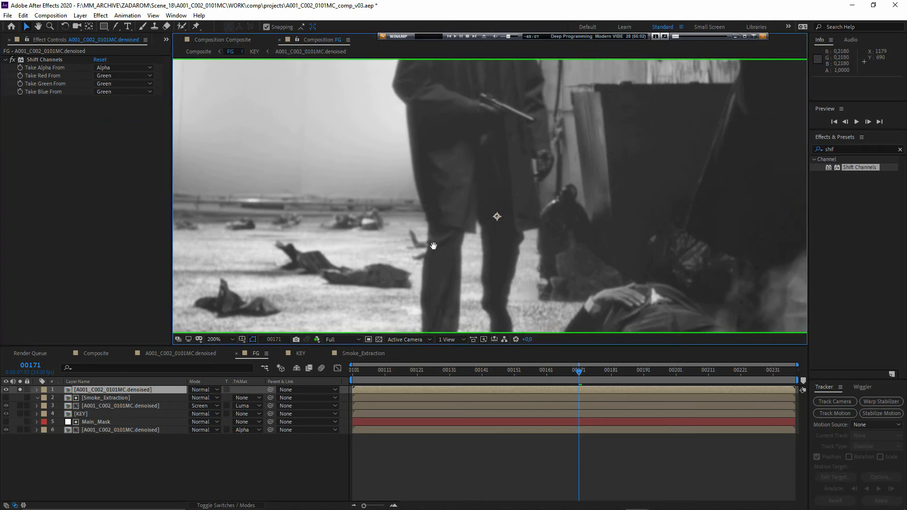
{"action": "left_click_drag", "start_coordinate": [843, 149], "coordinate": [812, 144]}
{"action": "type", "text": "curve"}
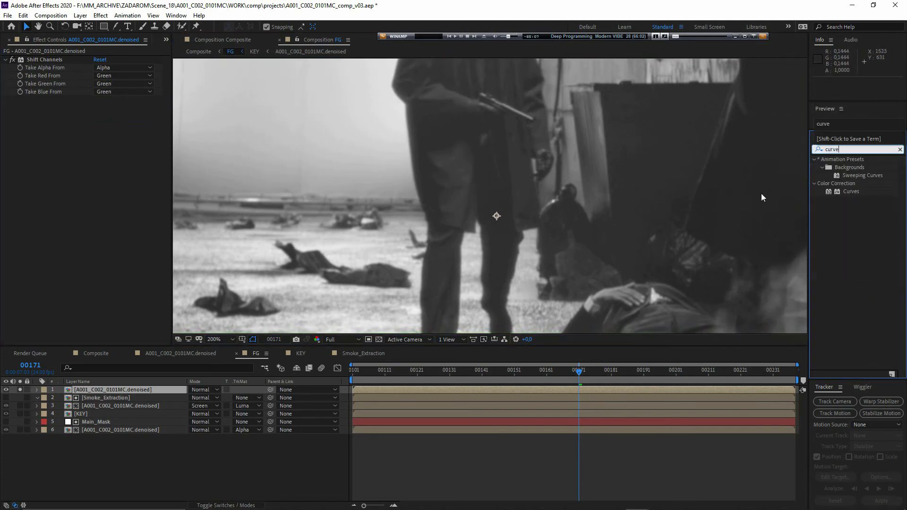
{"action": "double_click", "coordinate": [847, 192]}
{"action": "left_click_drag", "start_coordinate": [136, 141], "coordinate": [68, 116]}
{"action": "left_click_drag", "start_coordinate": [22, 252], "coordinate": [54, 289]}
{"action": "left_click_drag", "start_coordinate": [67, 141], "coordinate": [61, 138]}
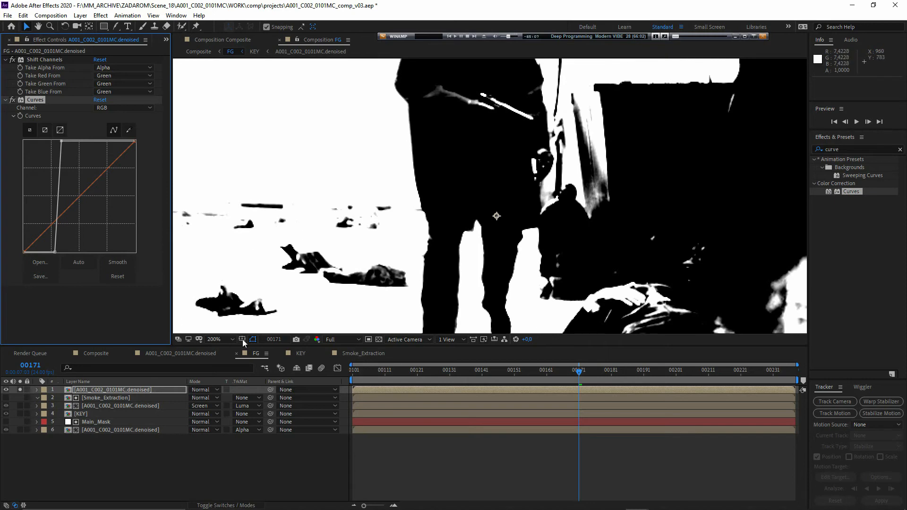
- Place another A001_C002_0101MC.denoised copy directly beneath the matte layer, set its track matte to Luma Inverted, and turn its solo off
{"action": "left_click", "coordinate": [87, 452]}
{"action": "left_click", "coordinate": [84, 392]}
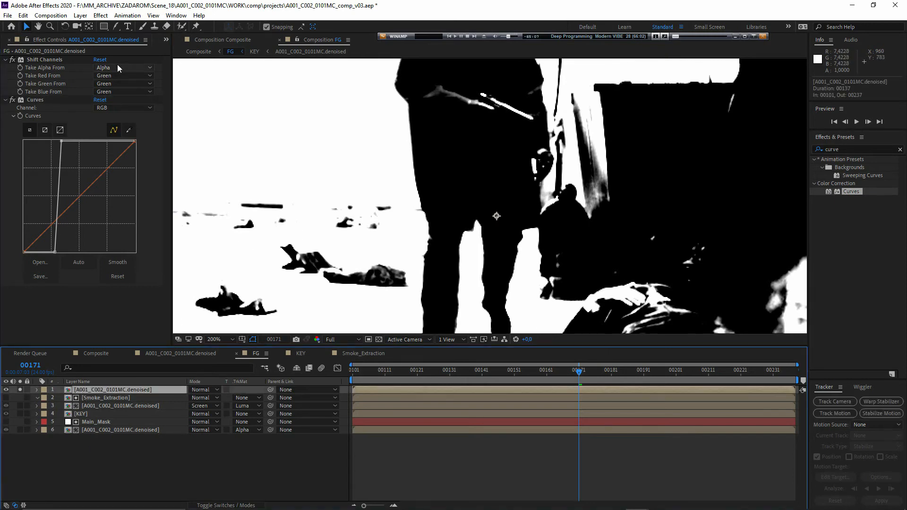
{"action": "left_click", "coordinate": [166, 40]}
{"action": "left_click", "coordinate": [176, 50]}
{"action": "left_click_drag", "start_coordinate": [44, 135], "coordinate": [80, 390]}
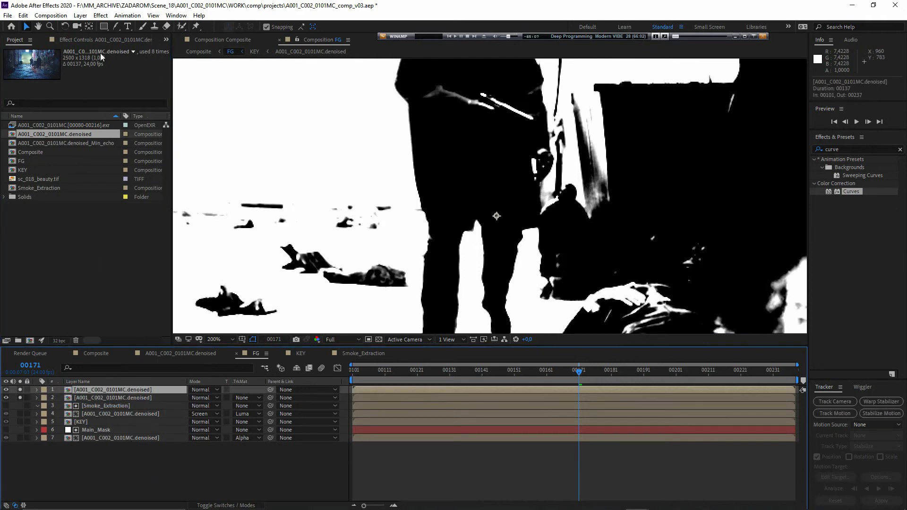
{"action": "left_click", "coordinate": [246, 397]}
{"action": "left_click", "coordinate": [274, 452]}
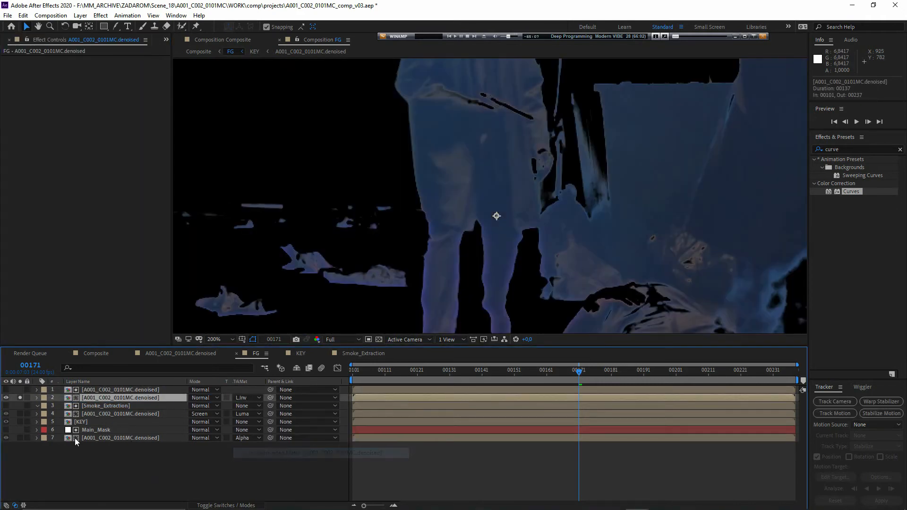
{"action": "left_click", "coordinate": [76, 446]}
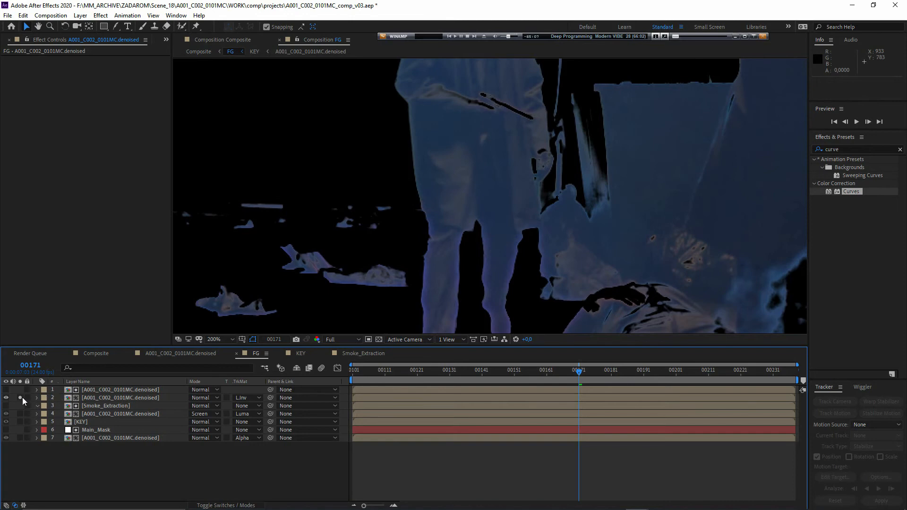
{"action": "left_click", "coordinate": [20, 397]}
- Draw an elliptical mask about 185 x 107 px around the walking man's upper legs on the matted copy
{"action": "left_click", "coordinate": [109, 398]}
{"action": "scroll", "coordinate": [378, 245], "scroll_direction": "down", "scroll_amount": 1}
{"action": "left_click_drag", "start_coordinate": [411, 244], "coordinate": [443, 237]}
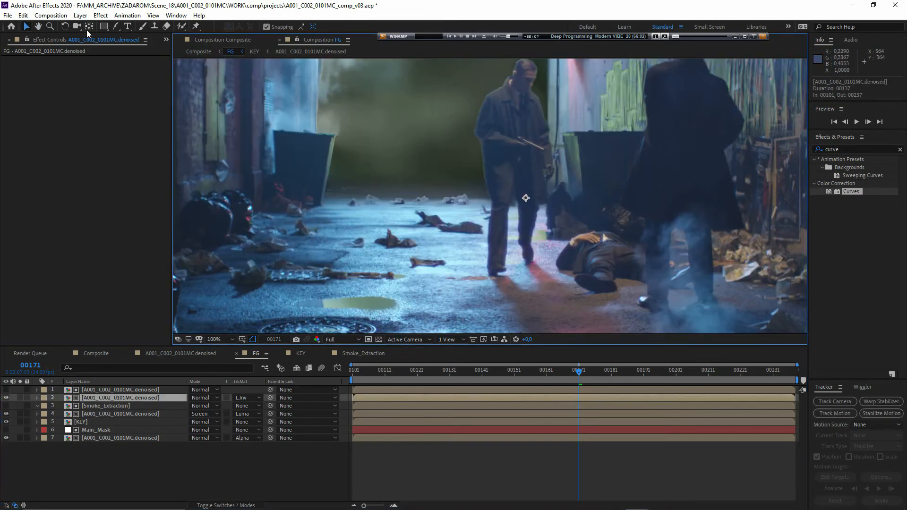
{"action": "mouse_move", "coordinate": [104, 27]}
{"action": "left_mouse_down"}
{"action": "mouse_move", "coordinate": [140, 37]}
{"action": "mouse_move", "coordinate": [141, 47]}
{"action": "left_mouse_up"}
{"action": "left_click_drag", "start_coordinate": [557, 171], "coordinate": [469, 222]}
{"action": "scroll", "coordinate": [474, 225], "scroll_direction": "up", "scroll_amount": 1}
- Extend the ellipse mask upward and to the right at frame 00237, and check its coverage at several frames across the shot
{"action": "key", "text": "Home"}
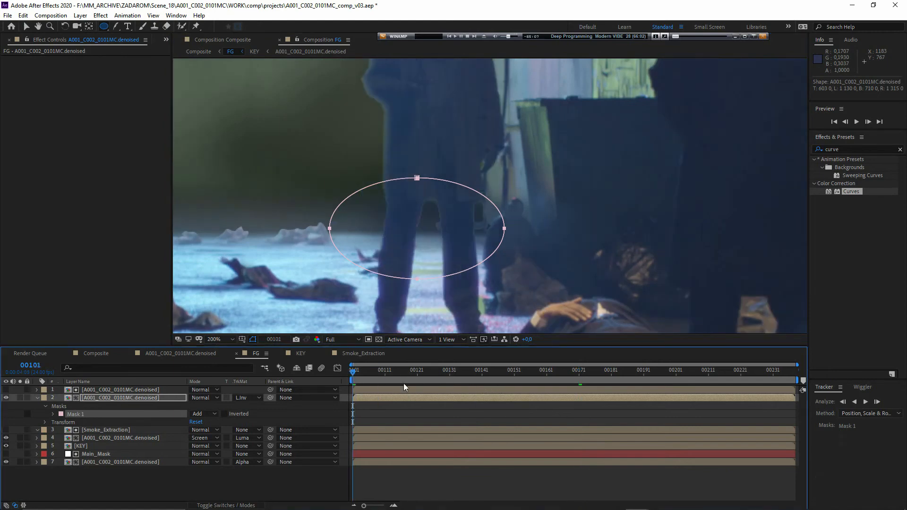
{"action": "key", "text": "End"}
{"action": "key", "text": "v"}
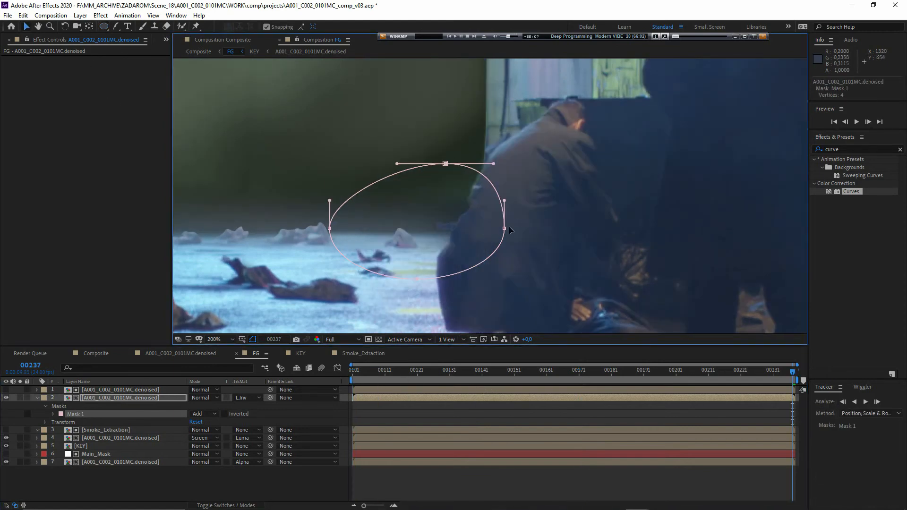
{"action": "left_click_drag", "start_coordinate": [504, 228], "coordinate": [533, 185]}
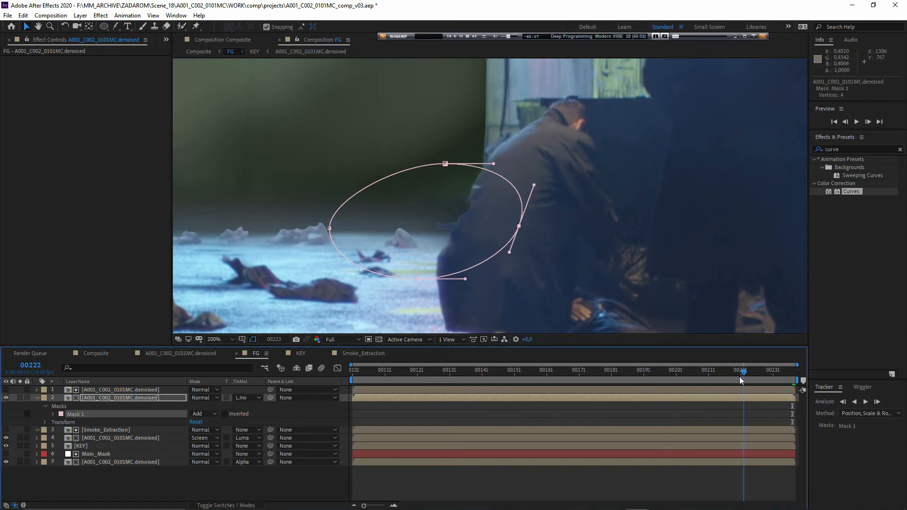
{"action": "left_click", "coordinate": [689, 371]}
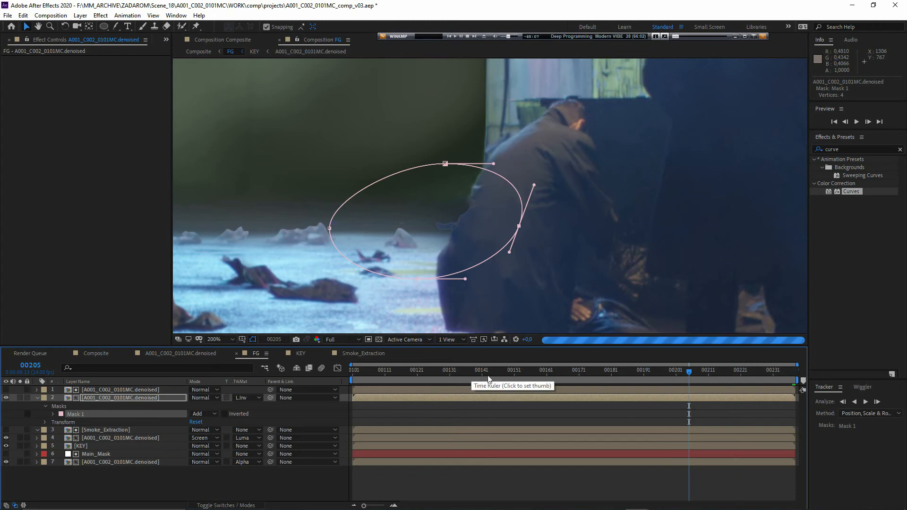
{"action": "key", "text": "Home"}
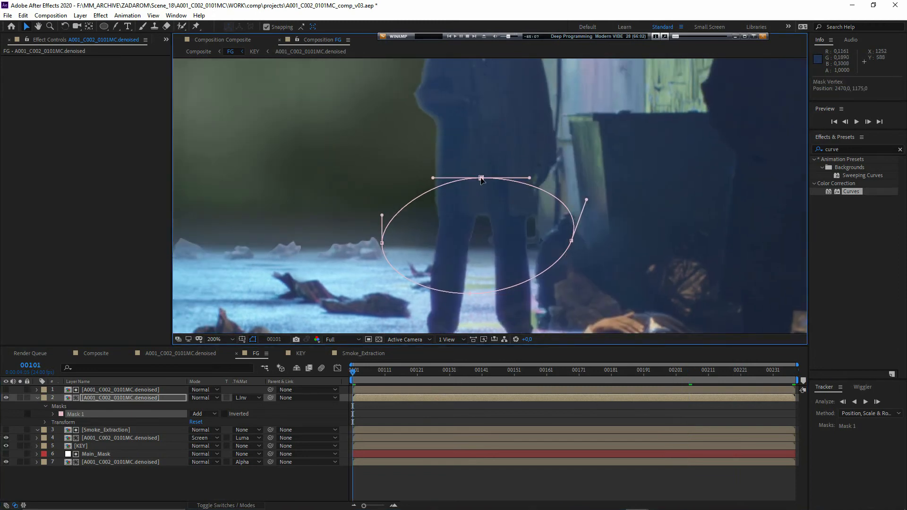
{"action": "left_click", "coordinate": [576, 373]}
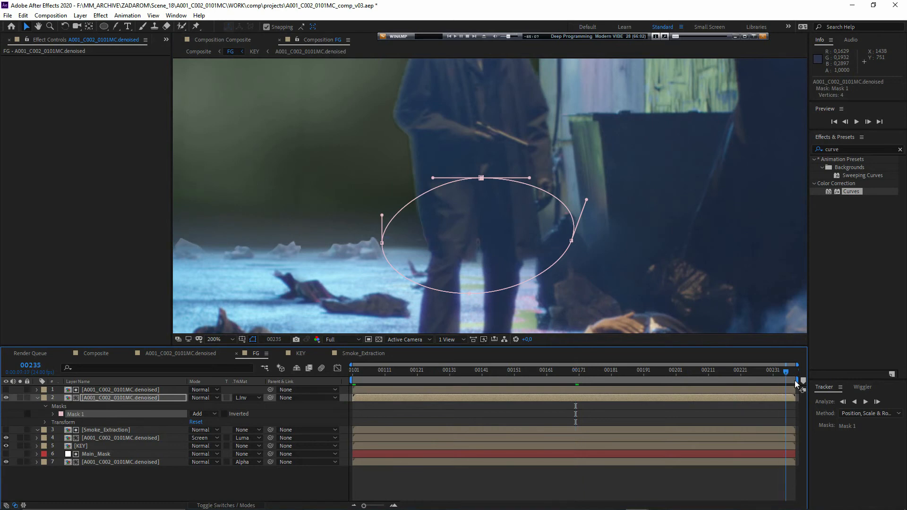
{"action": "left_click_drag", "start_coordinate": [794, 380], "coordinate": [808, 381]}
{"action": "left_click", "coordinate": [575, 375]}
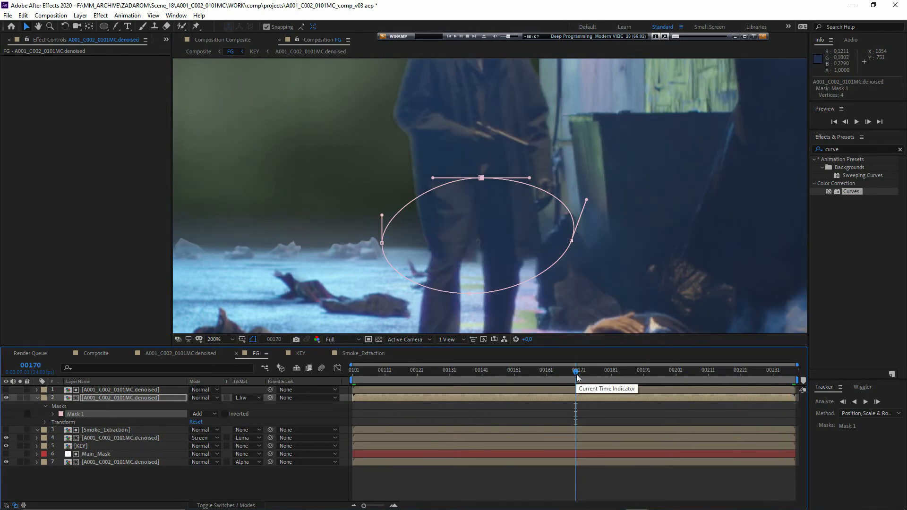
- Make the RGB curve on the top matte layer slightly steeper and undo the last curve adjustment
{"action": "scroll", "coordinate": [454, 280], "scroll_direction": "up", "scroll_amount": 2}
{"action": "left_click", "coordinate": [108, 389]}
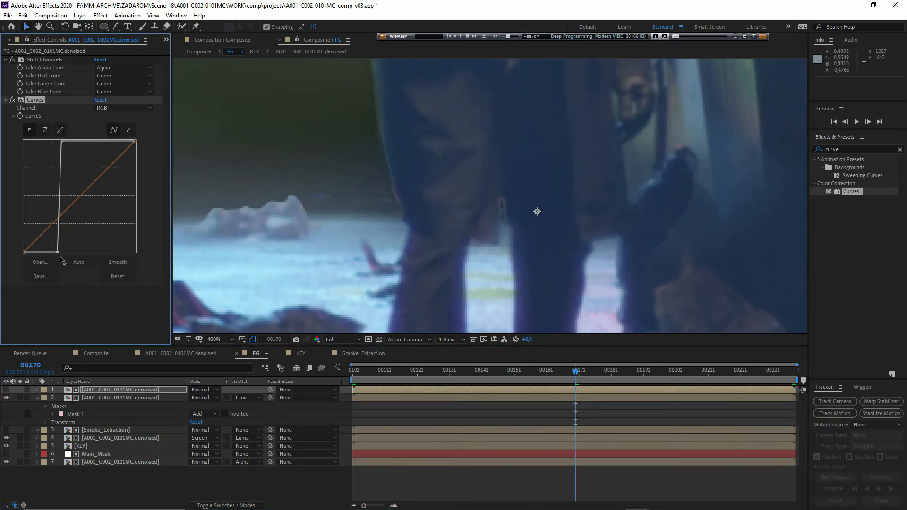
{"action": "left_click_drag", "start_coordinate": [58, 157], "coordinate": [59, 138]}
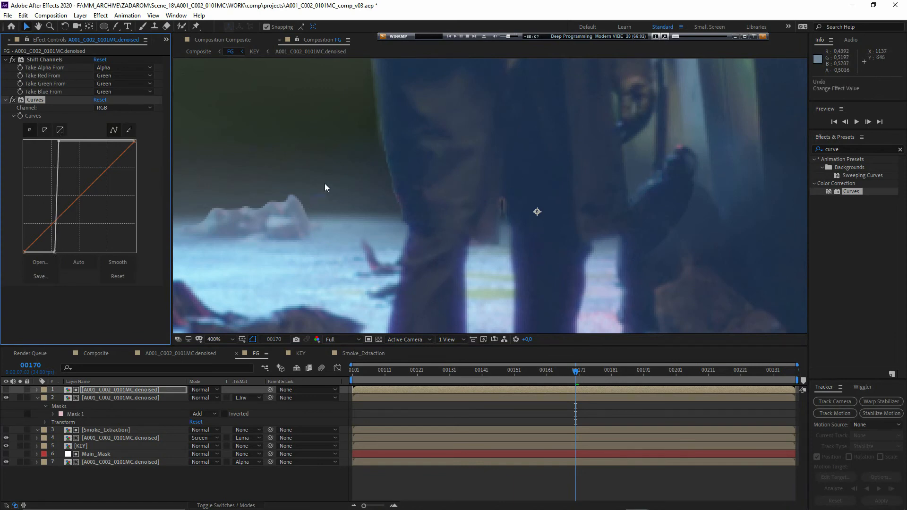
- Move the ellipse mask's left vertex slightly inward on the matted copy and check the result at frames 00209, 00197 and 00186
{"action": "scroll", "coordinate": [332, 255], "scroll_direction": "down", "scroll_amount": 1}
{"action": "left_click", "coordinate": [109, 397]}
{"action": "left_click_drag", "start_coordinate": [413, 188], "coordinate": [420, 188]}
{"action": "left_click_drag", "start_coordinate": [631, 373], "coordinate": [701, 387]}
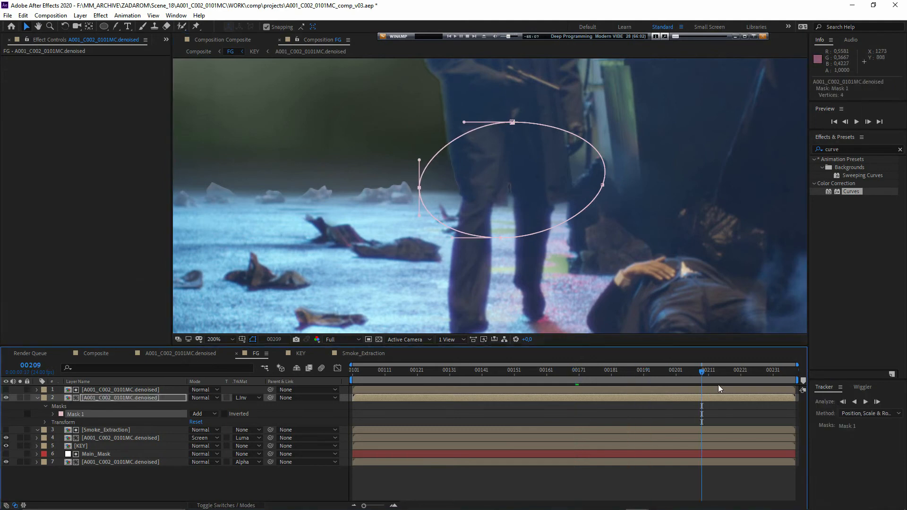
{"action": "left_click", "coordinate": [662, 381]}
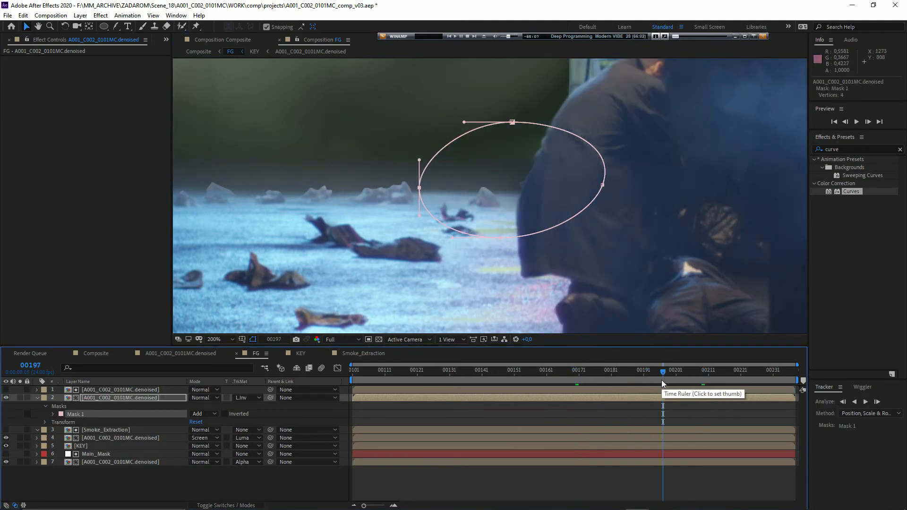
{"action": "left_click", "coordinate": [629, 376]}
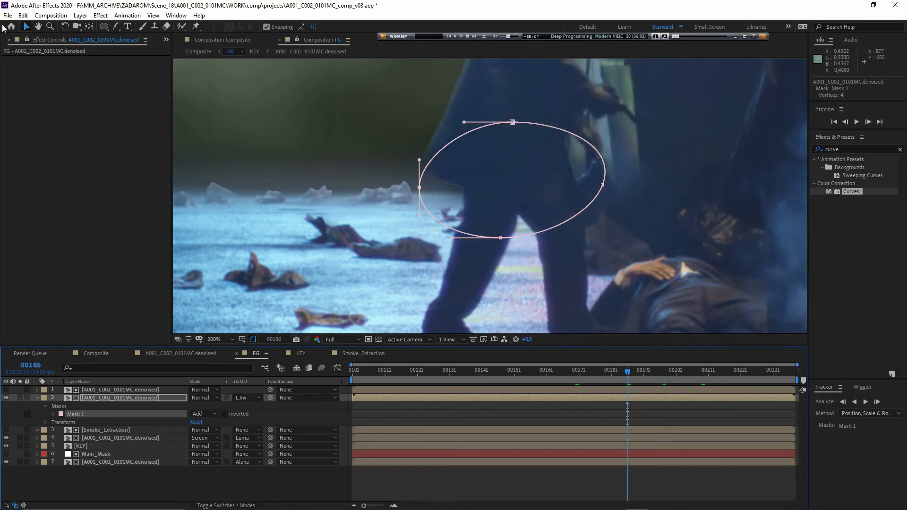
- Add a vertex that bulges the legs mask outward on its left side, and check its coverage at frames 00183, 00173, 00162 and 00207
{"action": "left_click", "coordinate": [116, 26]}
{"action": "left_click_drag", "start_coordinate": [427, 165], "coordinate": [406, 162]}
{"action": "left_click", "coordinate": [617, 376]}
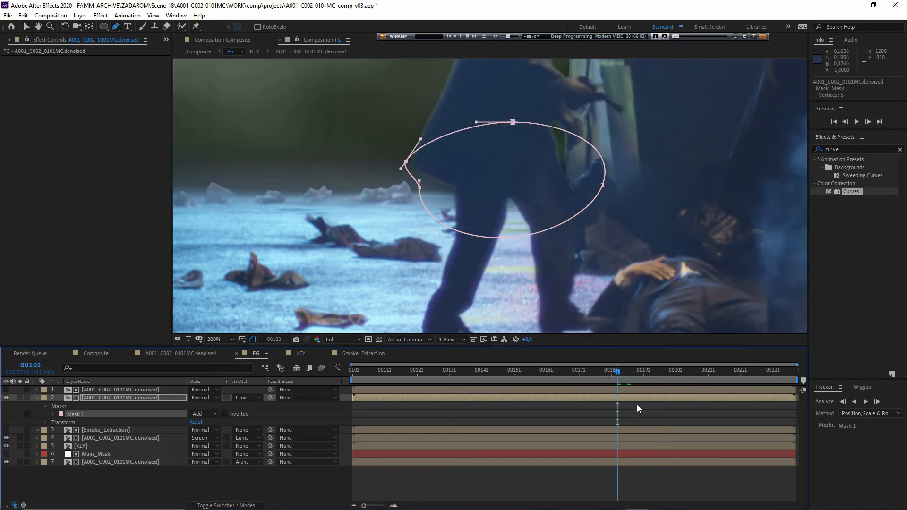
{"action": "left_click", "coordinate": [654, 377]}
{"action": "left_click", "coordinate": [585, 377]}
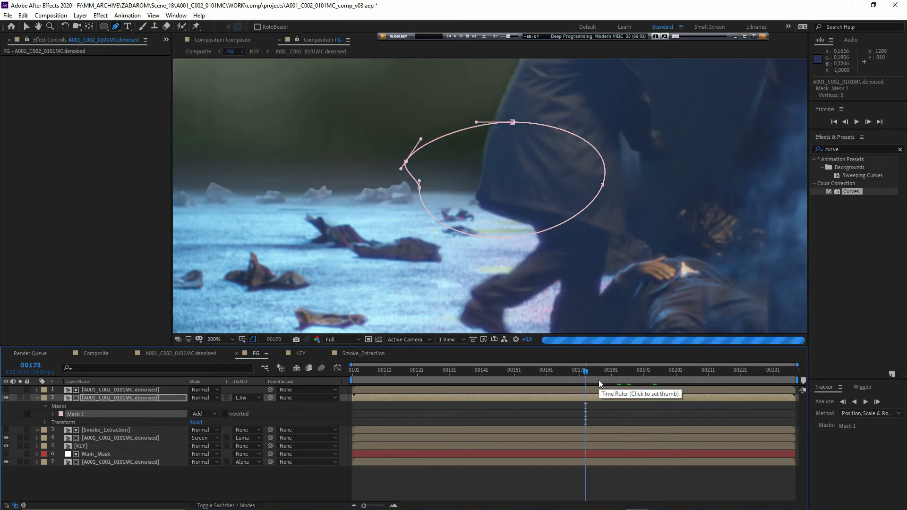
{"action": "left_click", "coordinate": [551, 378]}
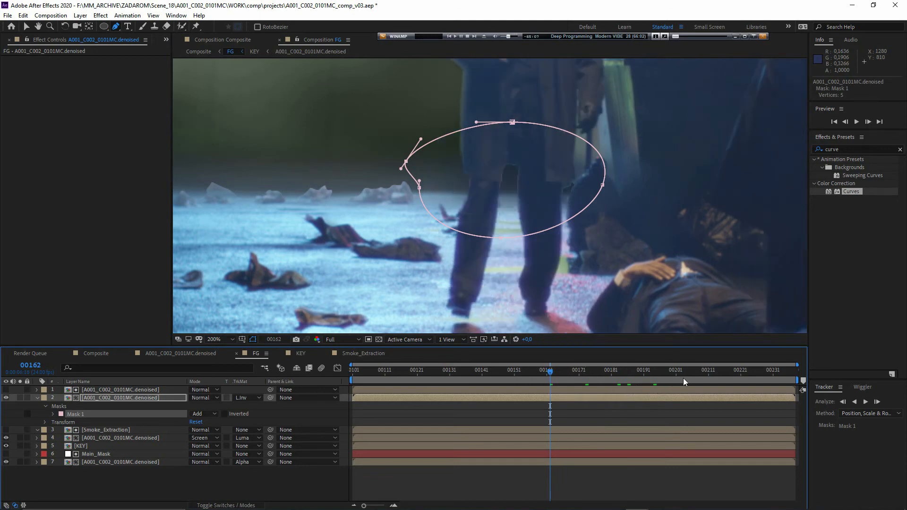
{"action": "left_click", "coordinate": [695, 378]}
- Pre-compose the top matte layer in FG as Legs_matte, moving all attributes into it, and open the new composition
{"action": "left_click", "coordinate": [125, 390]}
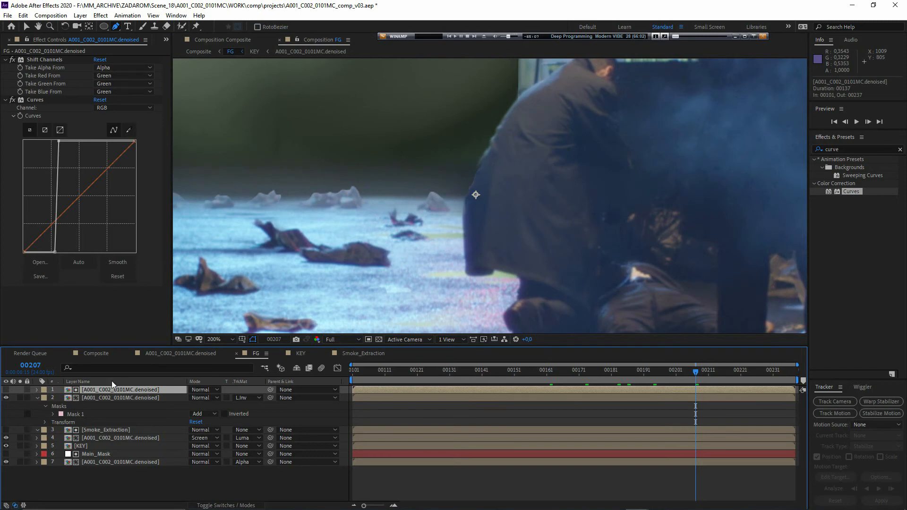
{"action": "key", "text": "ctrl+shift+c"}
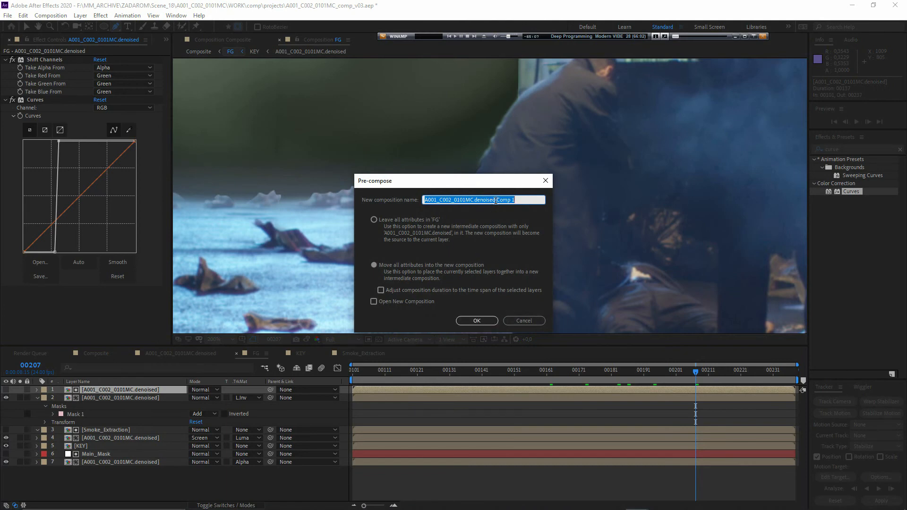
{"action": "type", "text": "Legs_matte"}
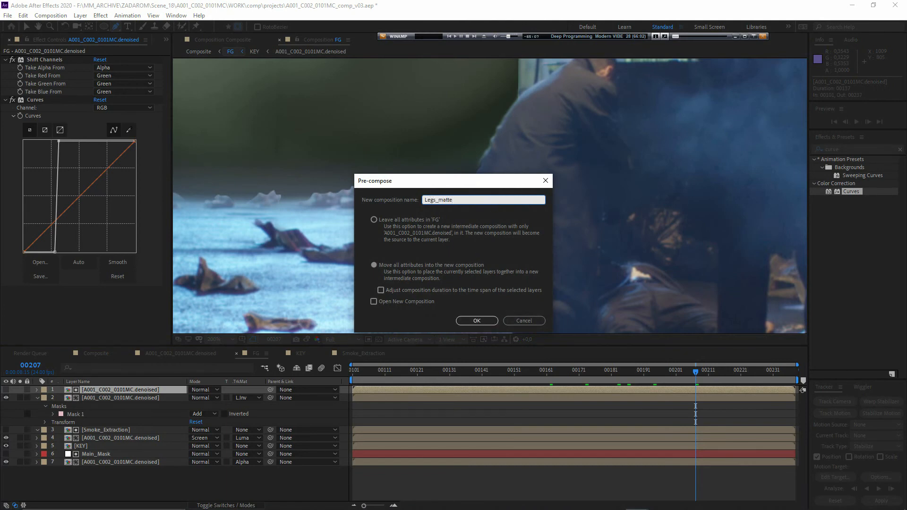
{"action": "key", "text": "Return"}
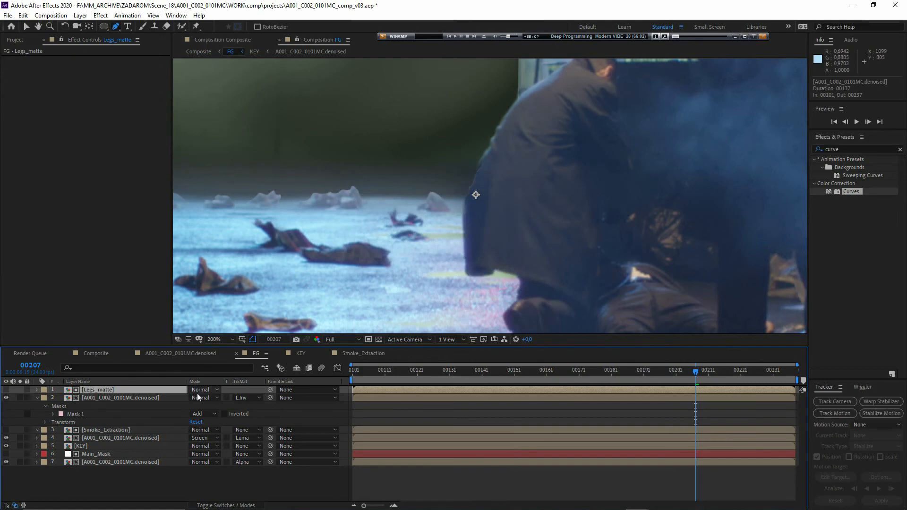
{"action": "double_click", "coordinate": [103, 390]}
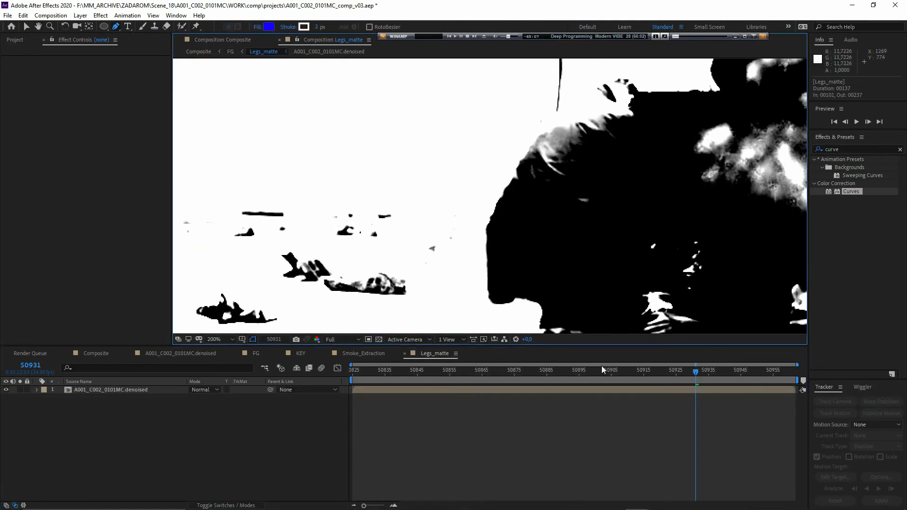
- Duplicate the layer in Legs_matte, solo the upper copy and set its Shift Channels red, green and blue sources to Blue
{"action": "left_click", "coordinate": [121, 390]}
{"action": "key", "text": "ctrl+d"}
{"action": "left_click", "coordinate": [114, 417]}
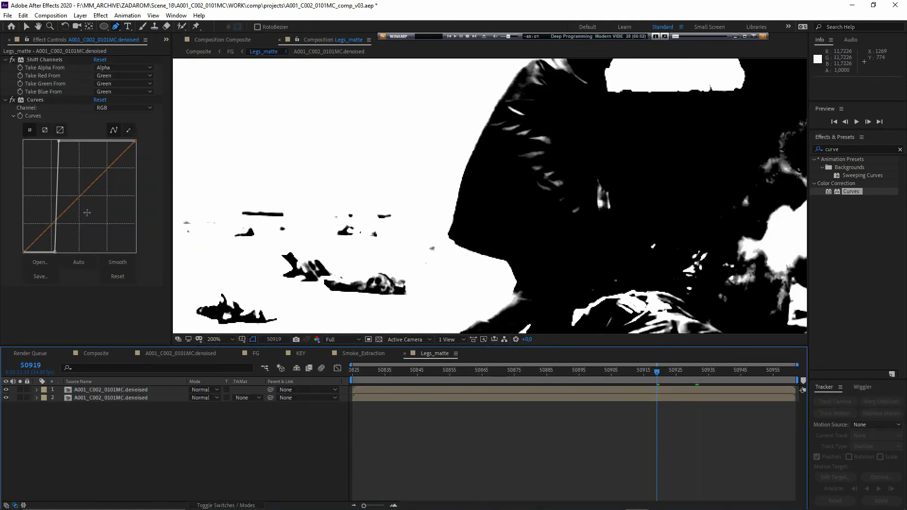
{"action": "left_click", "coordinate": [88, 392]}
{"action": "left_click", "coordinate": [118, 78]}
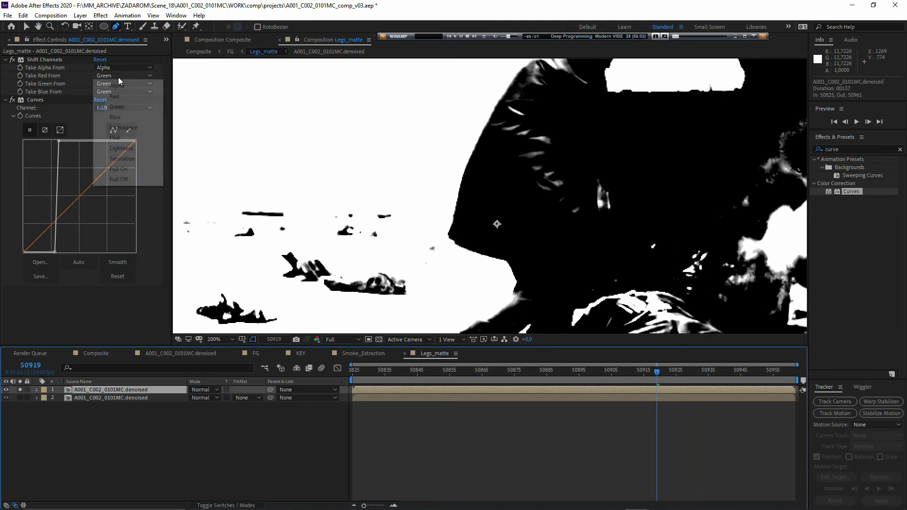
{"action": "left_click", "coordinate": [118, 118]}
{"action": "left_click", "coordinate": [113, 85]}
{"action": "left_click", "coordinate": [124, 126]}
{"action": "left_click", "coordinate": [110, 92]}
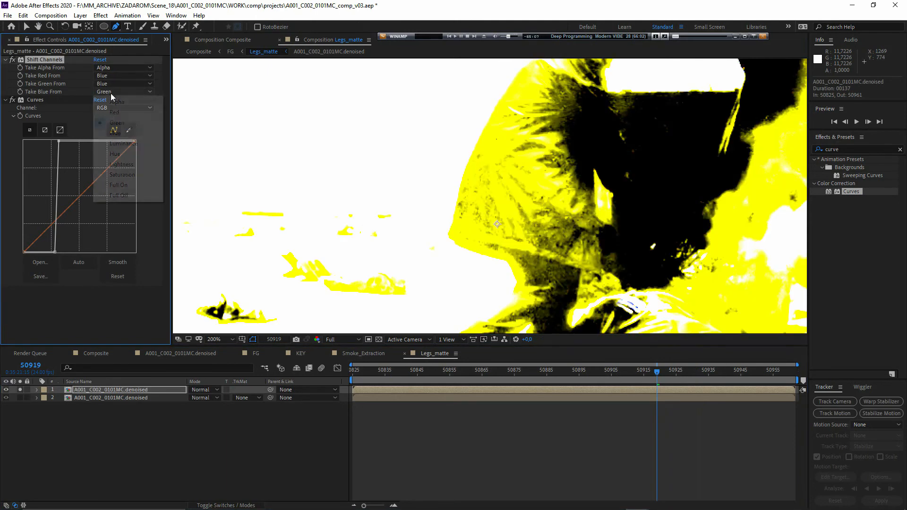
{"action": "left_click", "coordinate": [118, 133]}
- Inspect the copy's blue channel around the coat edge with Curves off, then re-enable Curves and reset the RGB curve to a straight line
{"action": "left_click", "coordinate": [13, 60]}
{"action": "left_click", "coordinate": [13, 100]}
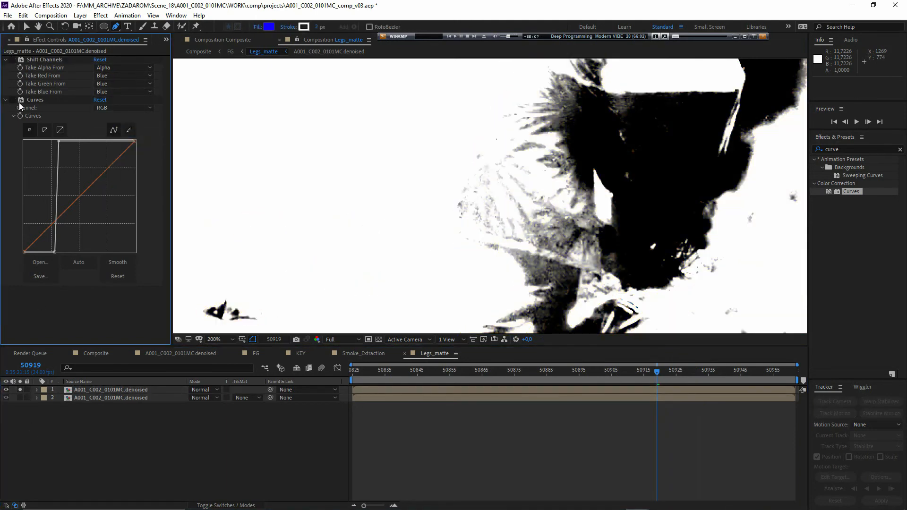
{"action": "left_click_drag", "start_coordinate": [425, 229], "coordinate": [409, 252]}
{"action": "key", "text": "alt+4"}
{"action": "key", "text": "alt+3"}
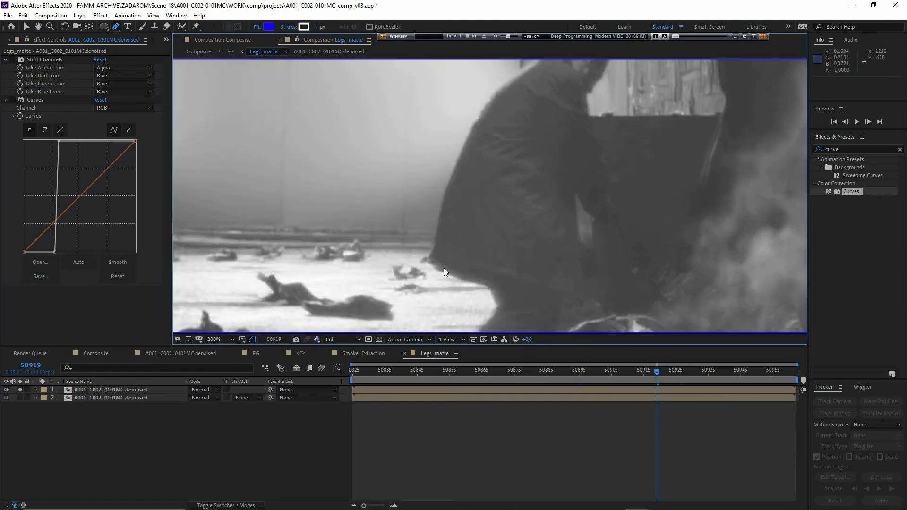
{"action": "scroll", "coordinate": [444, 268], "scroll_direction": "up", "scroll_amount": 2}
{"action": "scroll", "coordinate": [406, 241], "scroll_direction": "down", "scroll_amount": 2}
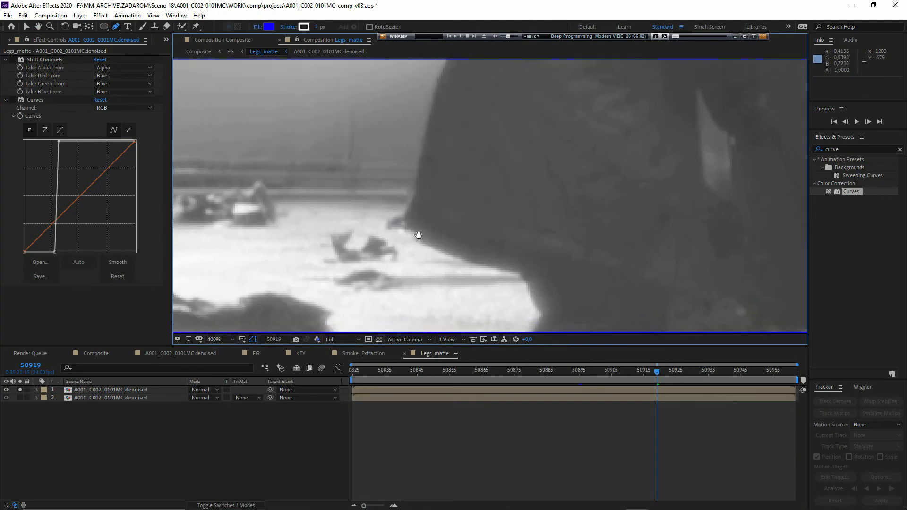
{"action": "key", "text": "v"}
{"action": "left_click", "coordinate": [13, 60]}
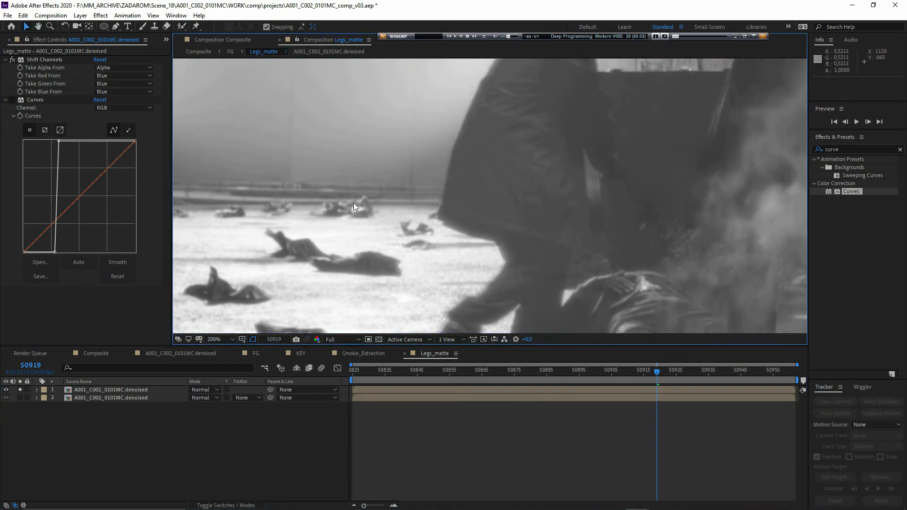
{"action": "left_click_drag", "start_coordinate": [58, 142], "coordinate": [246, 123]}
{"action": "left_click_drag", "start_coordinate": [55, 252], "coordinate": [28, 172]}
- Rename the upper layer in Legs_matte as B and the lower layer as G
{"action": "left_click", "coordinate": [144, 391]}
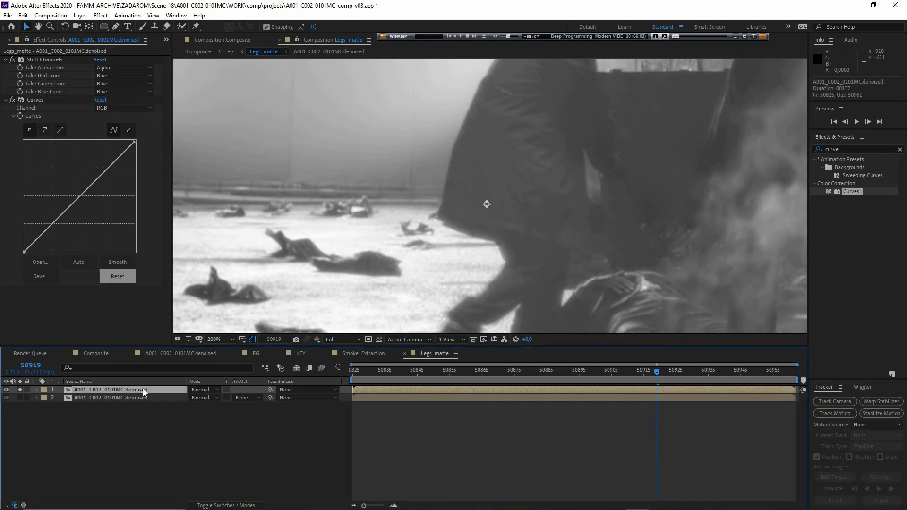
{"action": "key", "text": "Return"}
{"action": "type", "text": "B"}
{"action": "key", "text": "Return"}
{"action": "left_click", "coordinate": [138, 400]}
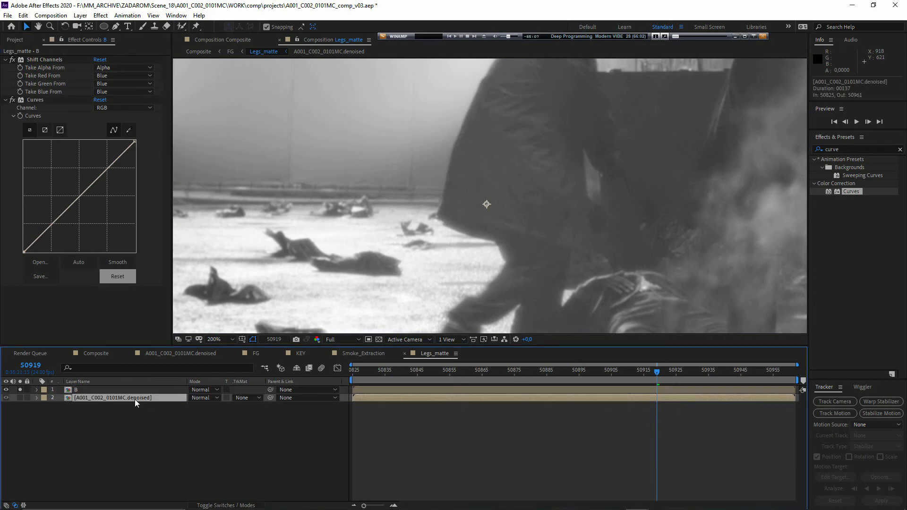
{"action": "key", "text": "Return"}
{"action": "type", "text": "G"}
{"action": "key", "text": "Return"}
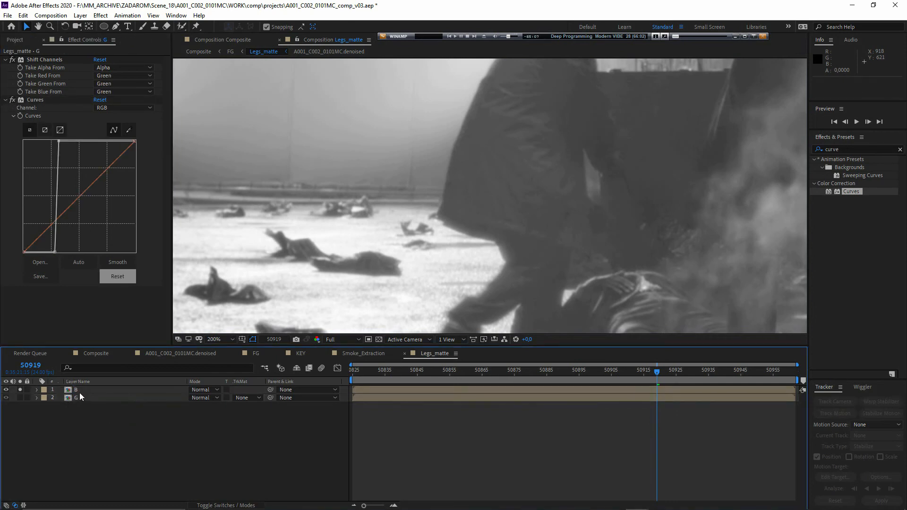
- Steepen layer B's RGB curve into a high-contrast black-and-white matte and set the layer's blending mode to Multiply
{"action": "left_click", "coordinate": [80, 391]}
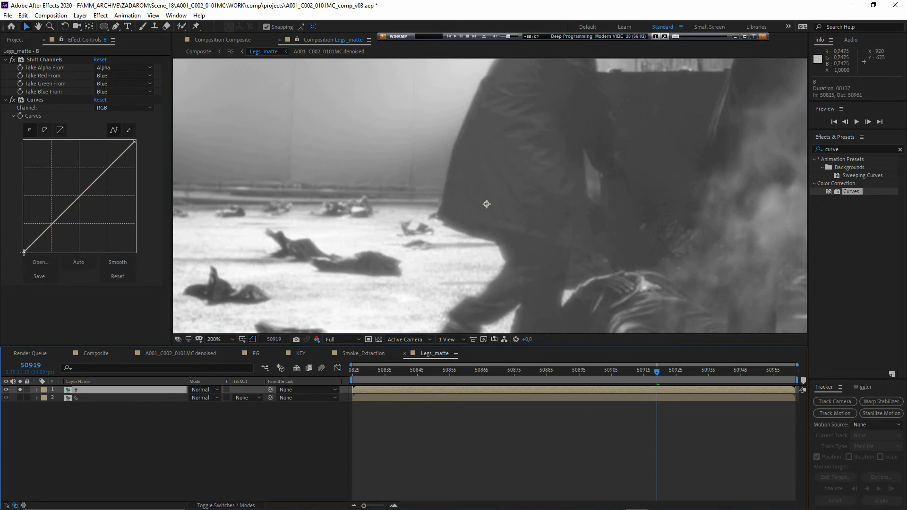
{"action": "left_click_drag", "start_coordinate": [24, 253], "coordinate": [62, 253]}
{"action": "left_click_drag", "start_coordinate": [135, 141], "coordinate": [70, 141]}
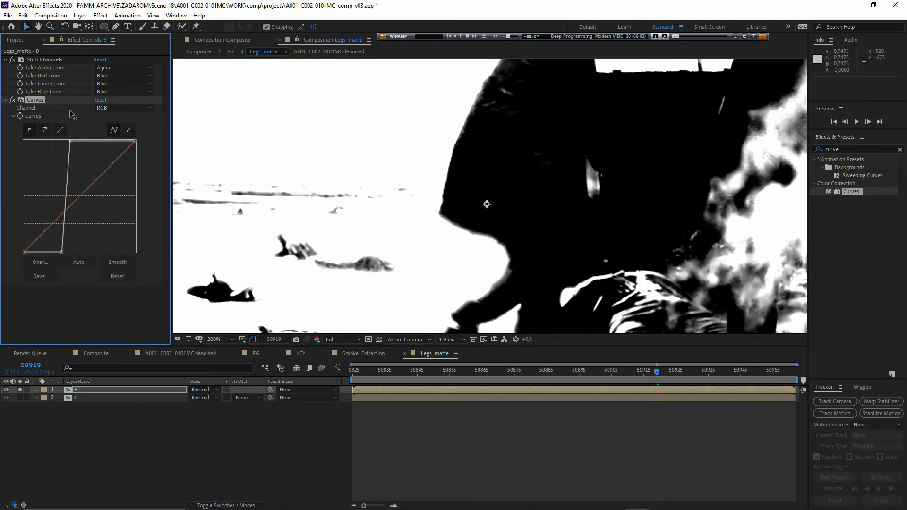
{"action": "left_click", "coordinate": [203, 390]}
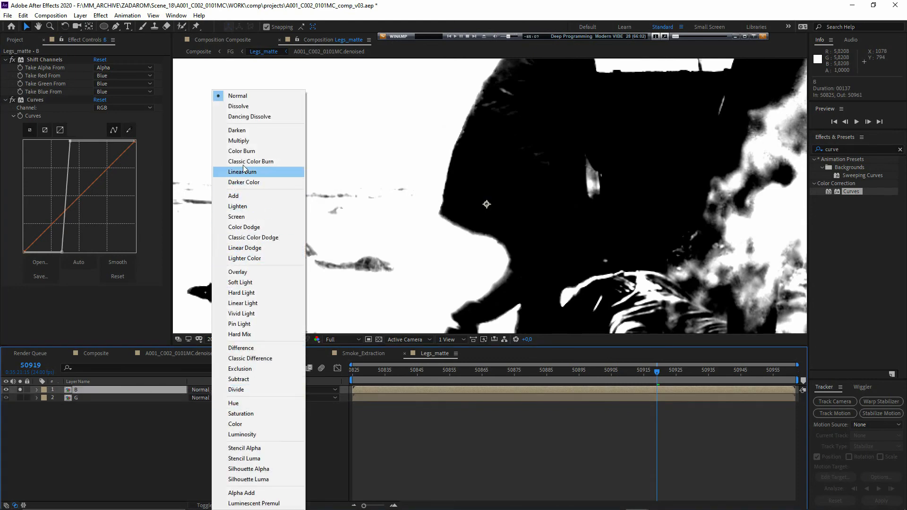
{"action": "left_click", "coordinate": [239, 141]}
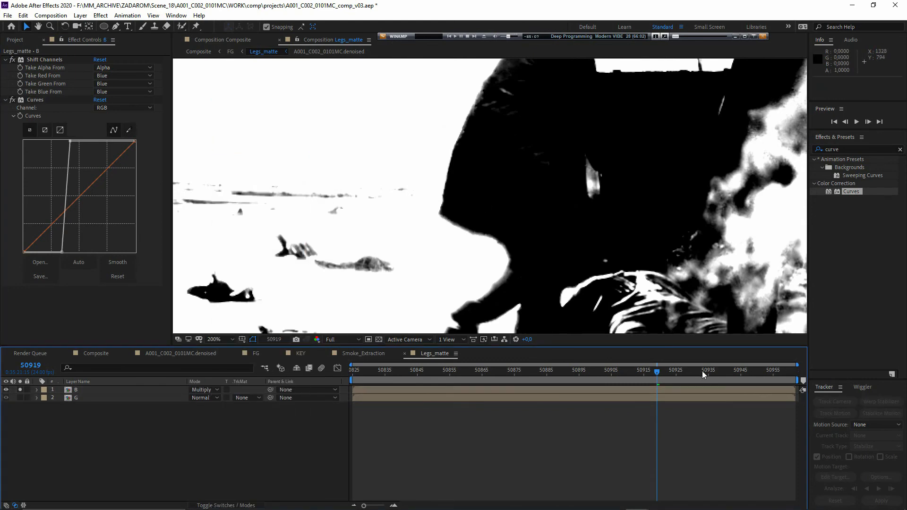
- Compare layer B alone with the combined B and G matte at frame 50933, leaving solo off
{"action": "left_click", "coordinate": [702, 375]}
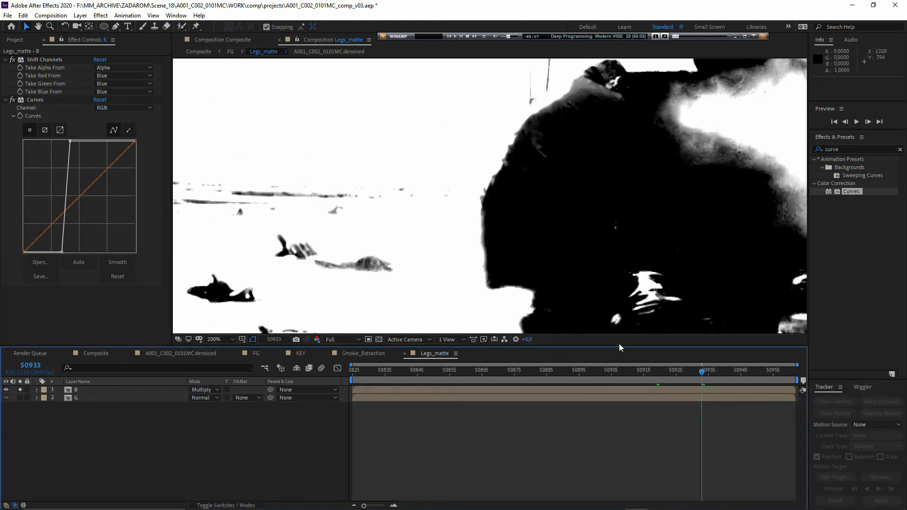
{"action": "left_click", "coordinate": [21, 390]}
{"action": "left_click", "coordinate": [21, 390]}
{"action": "left_click", "coordinate": [21, 391]}
{"action": "left_click", "coordinate": [21, 390]}
{"action": "left_click", "coordinate": [21, 390]}
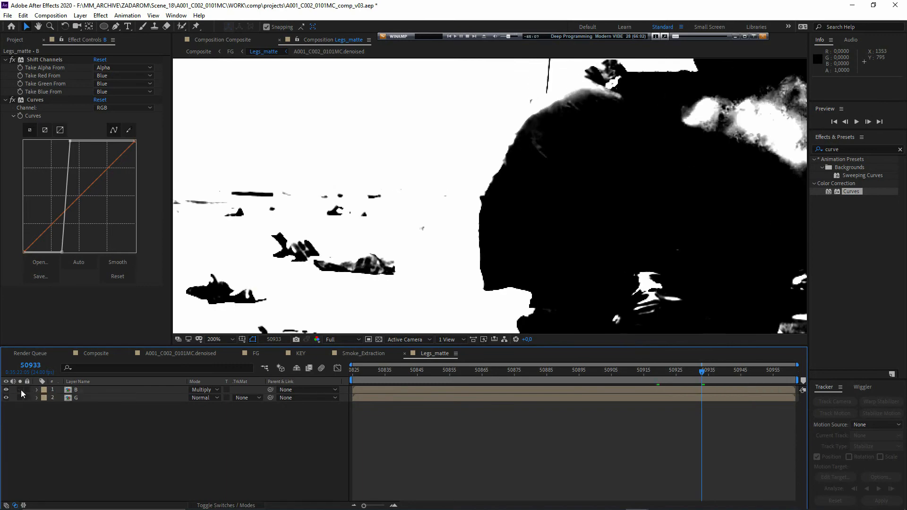
- Check the walking man's edge in the Composite composition and return to the FG composition to examine the masked copy
{"action": "left_click", "coordinate": [207, 51]}
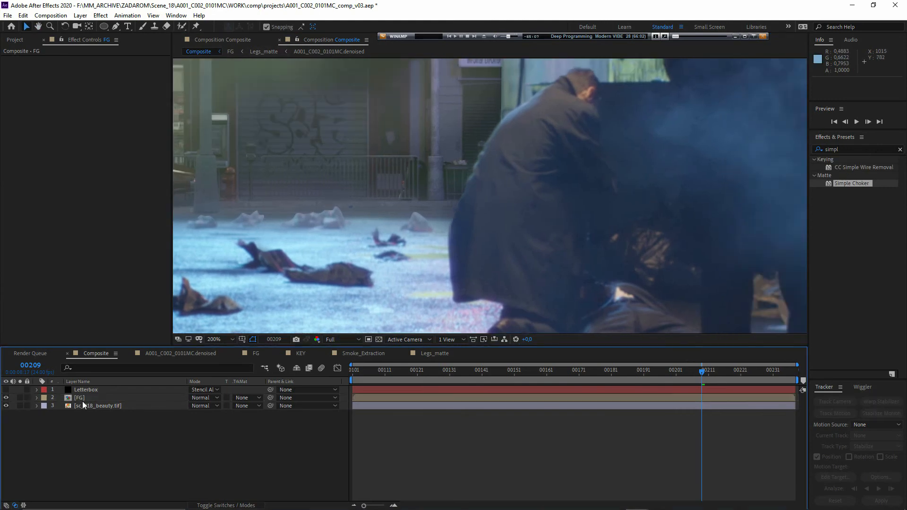
{"action": "double_click", "coordinate": [83, 399]}
{"action": "left_click_drag", "start_coordinate": [449, 262], "coordinate": [388, 290]}
{"action": "left_click_drag", "start_coordinate": [432, 216], "coordinate": [432, 224]}
{"action": "left_click", "coordinate": [63, 423]}
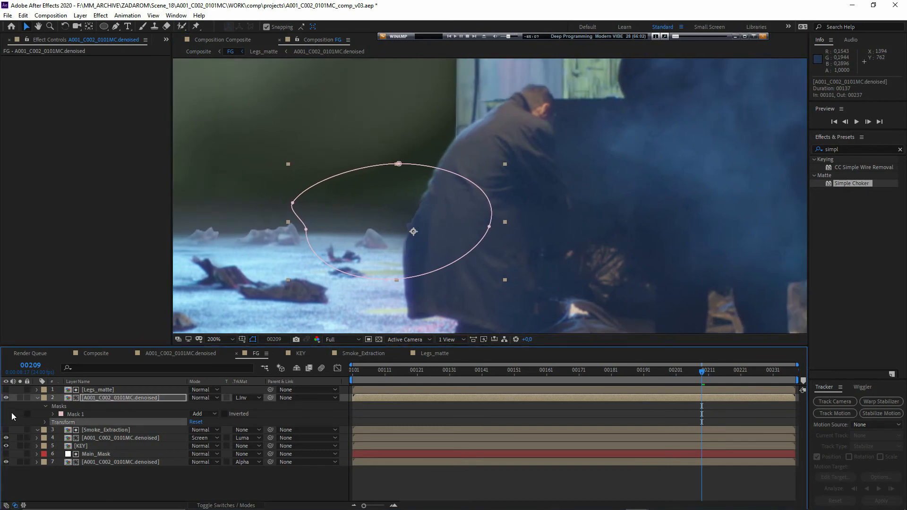
{"action": "left_click", "coordinate": [12, 414]}
- Apply Simple Choker to the Legs_matte layer and set Choke Matte to 9.60
{"action": "left_click", "coordinate": [849, 179]}
{"action": "left_click_drag", "start_coordinate": [849, 180], "coordinate": [102, 389]}
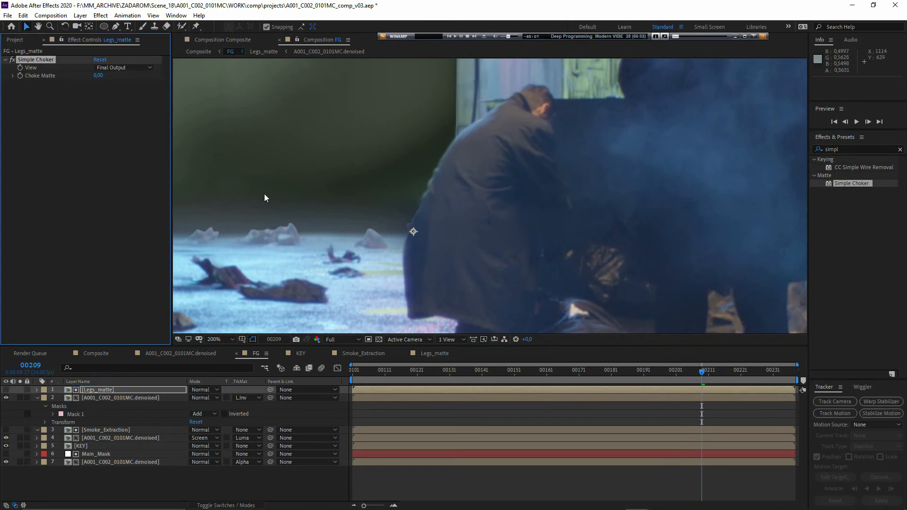
{"action": "left_click_drag", "start_coordinate": [107, 76], "coordinate": [437, 209]}
- Solo the Legs_matte layer and compare its alpha channel with its colour image
{"action": "key", "text": "alt+4"}
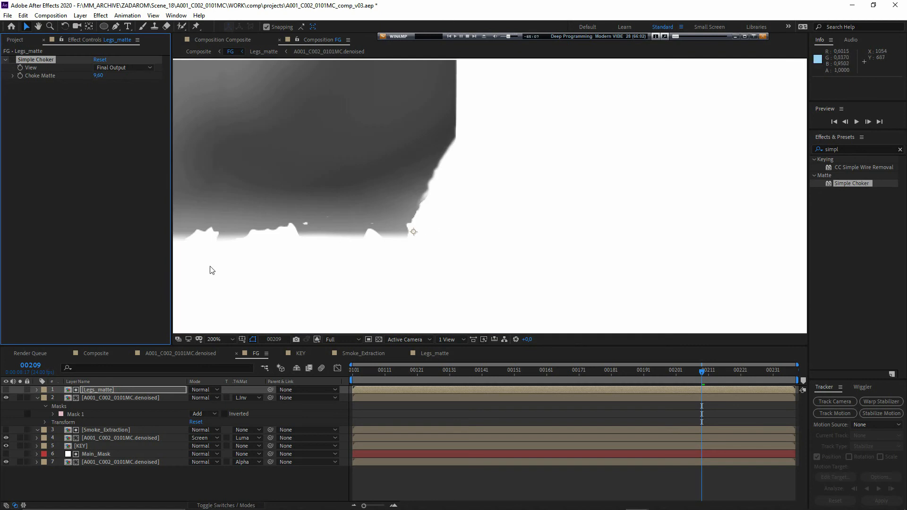
{"action": "left_click", "coordinate": [21, 390]}
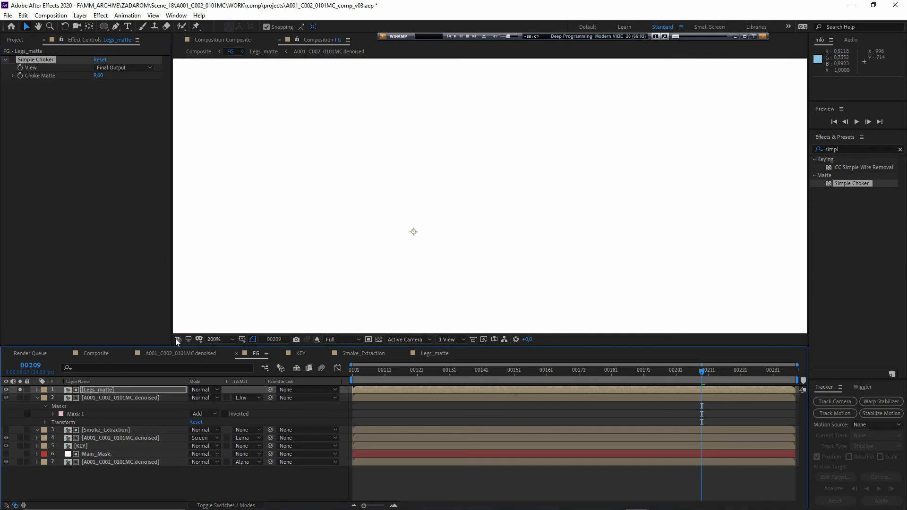
{"action": "key", "text": "alt+4"}
{"action": "key", "text": "alt+4"}
{"action": "key", "text": "alt+4"}
{"action": "key", "text": "alt+4"}
{"action": "key", "text": "alt+4"}
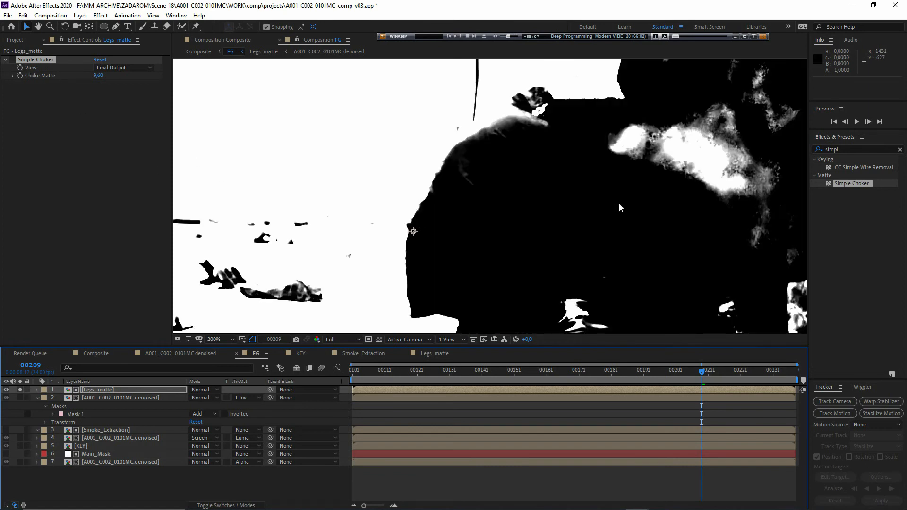
- Add Shift Channels above Simple Choker on Legs_matte and take its alpha from Luminance
{"action": "key", "text": "ctrl+5"}
{"action": "type", "text": "shi"}
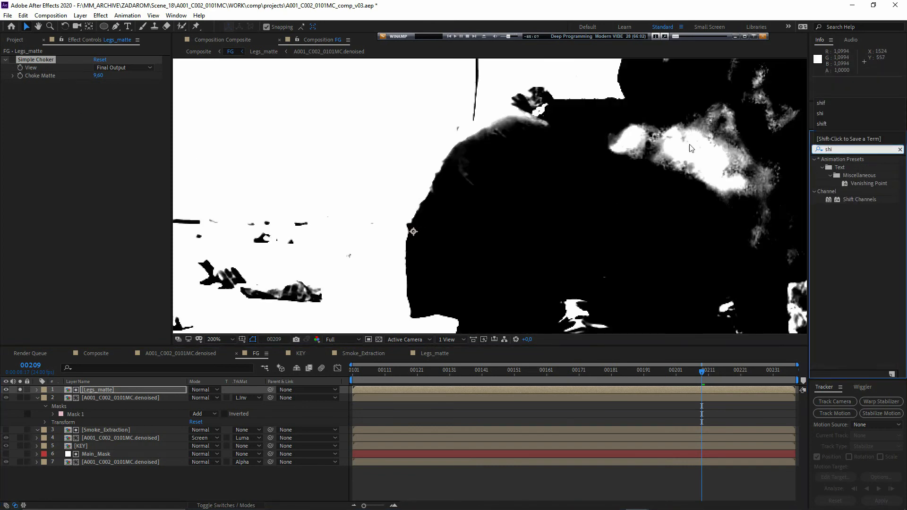
{"action": "left_click_drag", "start_coordinate": [867, 204], "coordinate": [75, 62]}
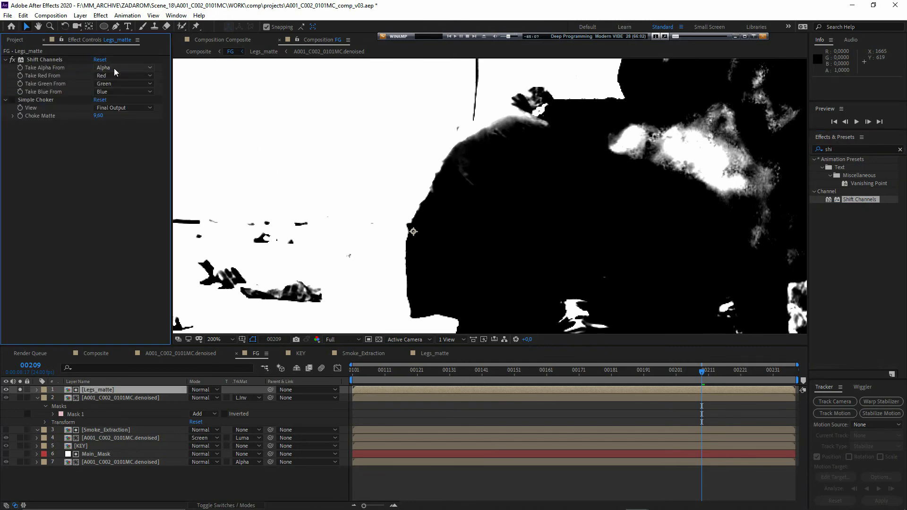
{"action": "left_click", "coordinate": [118, 67]}
{"action": "left_click", "coordinate": [123, 119]}
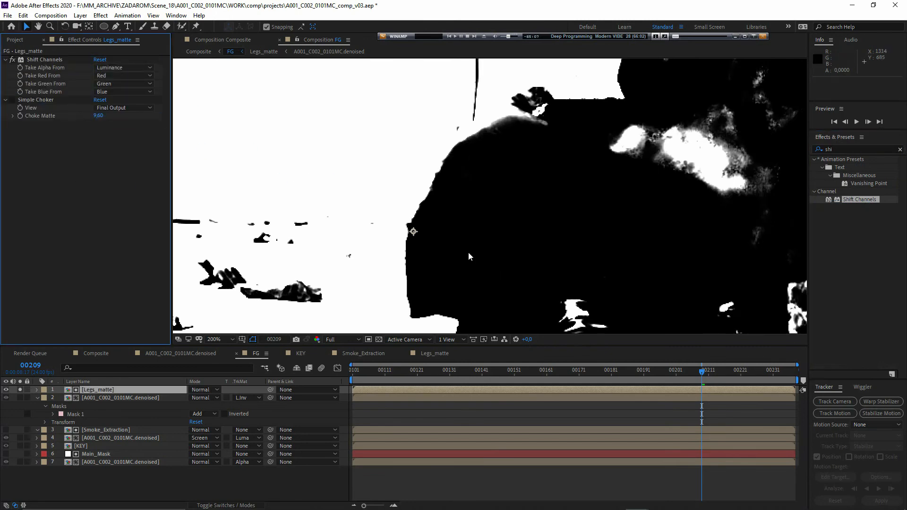
- Add an Invert effect above Shift Channels on the Legs_matte layer
{"action": "key", "text": "ctrl+5"}
{"action": "type", "text": "inv"}
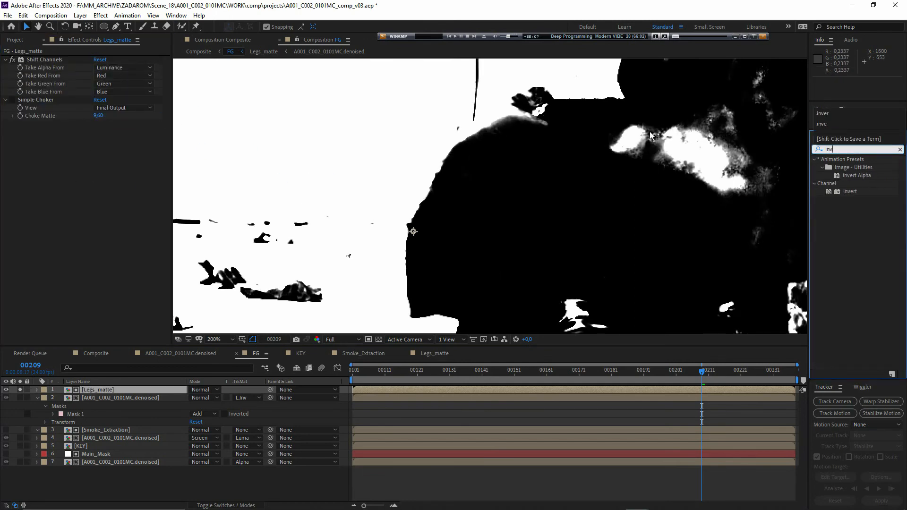
{"action": "type", "text": "er"}
{"action": "left_click_drag", "start_coordinate": [850, 192], "coordinate": [45, 59]}
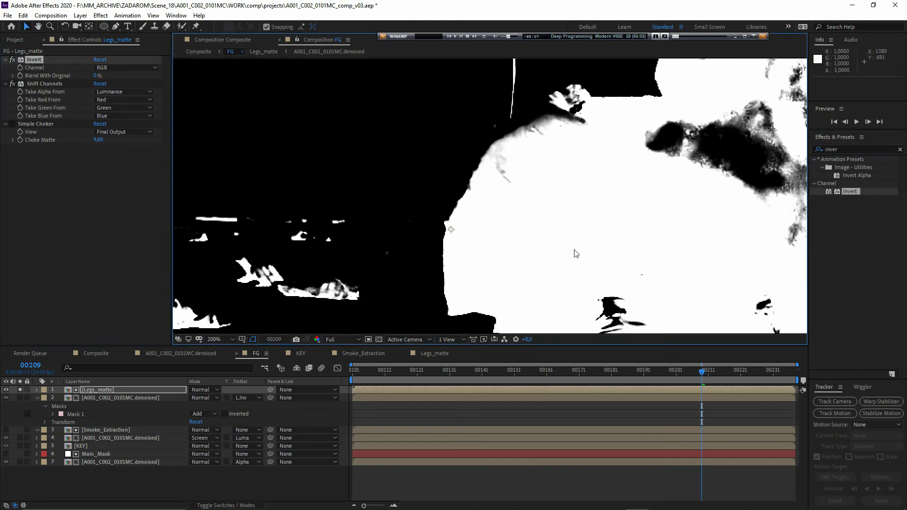
- Unsolo and hide Legs_matte, and switch the masked denoised layer's track matte to Alpha Matte from Legs_matte
{"action": "left_click", "coordinate": [33, 160]}
{"action": "left_click", "coordinate": [13, 124]}
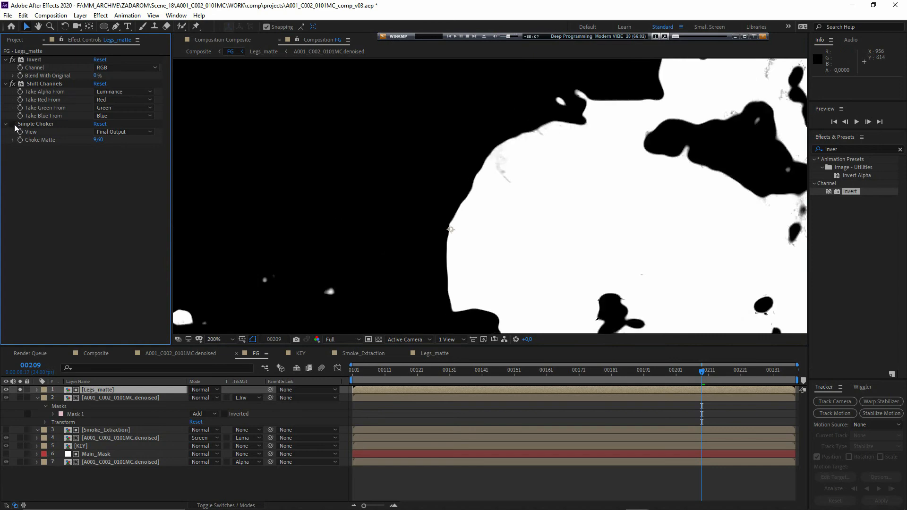
{"action": "left_click", "coordinate": [20, 390]}
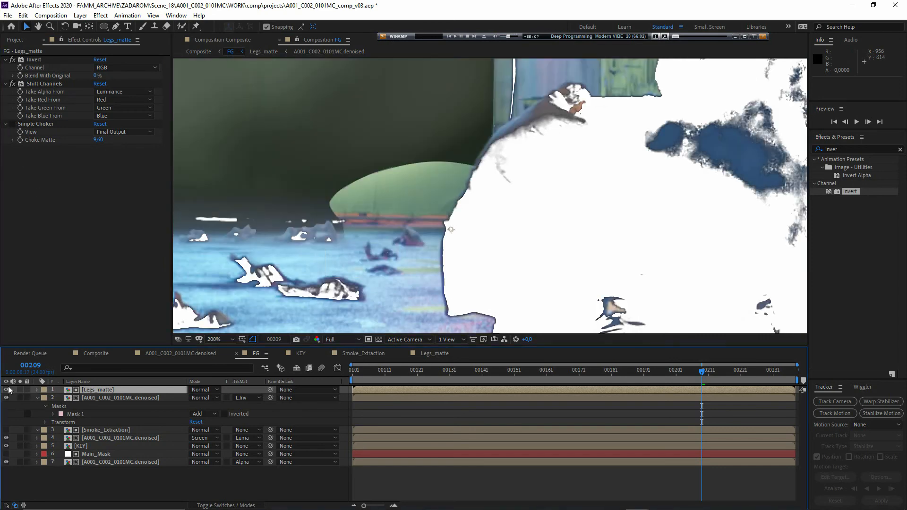
{"action": "left_click", "coordinate": [250, 398]}
{"action": "left_click", "coordinate": [283, 422]}
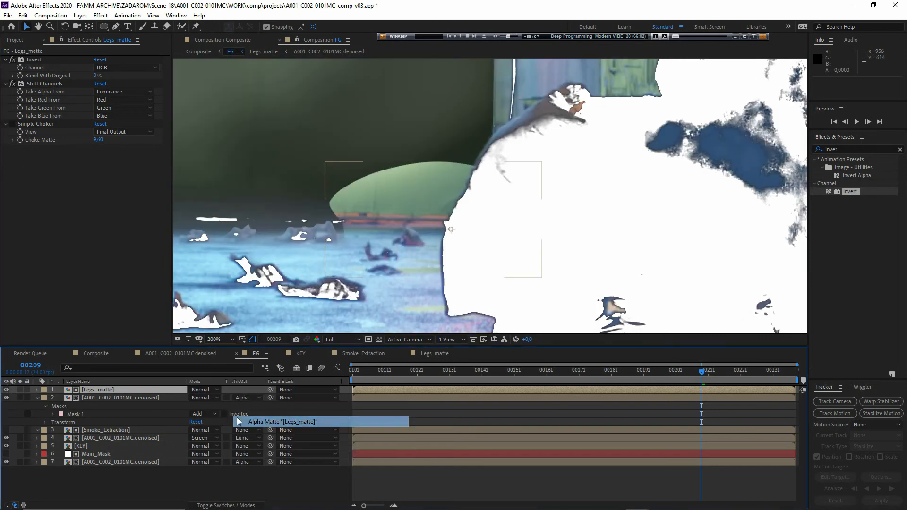
{"action": "left_click", "coordinate": [55, 399]}
{"action": "left_click", "coordinate": [6, 390]}
- Re-enable Simple Choker on the Legs_matte layer and lower Choke Matte to -1.90
{"action": "left_click", "coordinate": [97, 390]}
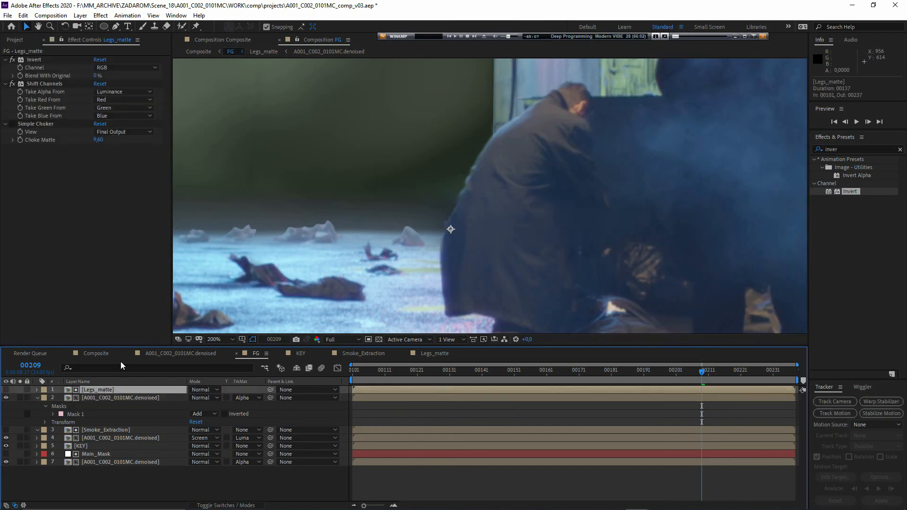
{"action": "left_click", "coordinate": [12, 124]}
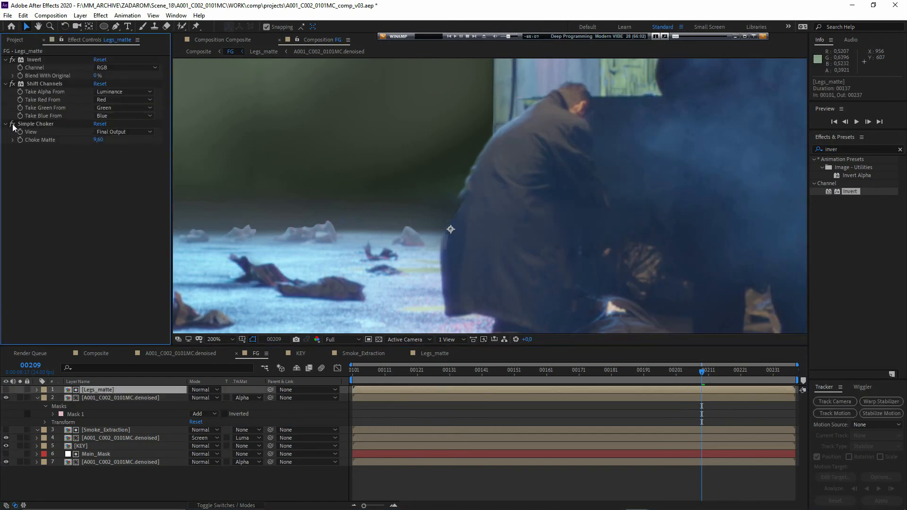
{"action": "left_click_drag", "start_coordinate": [98, 140], "coordinate": [57, 149]}
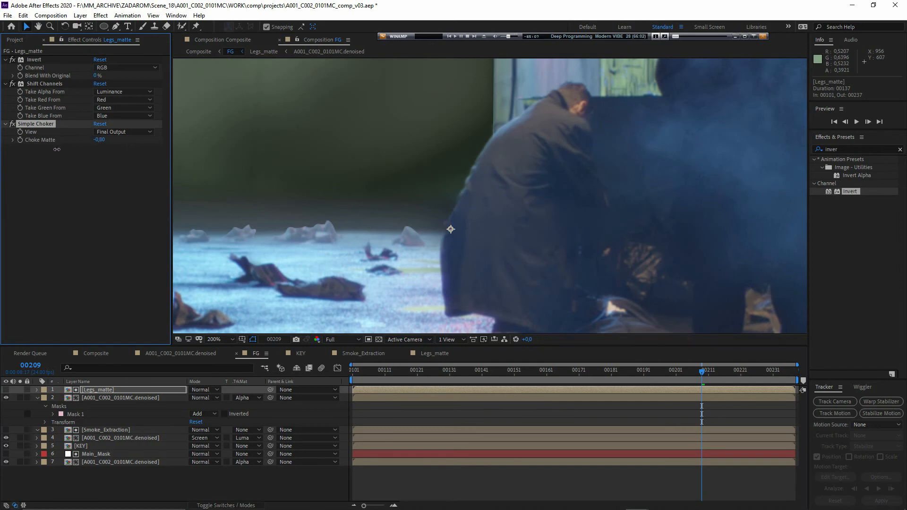
- Apply Fast Box Blur below Simple Choker on Legs_matte with a Blur Radius of 2
{"action": "left_click", "coordinate": [844, 149]}
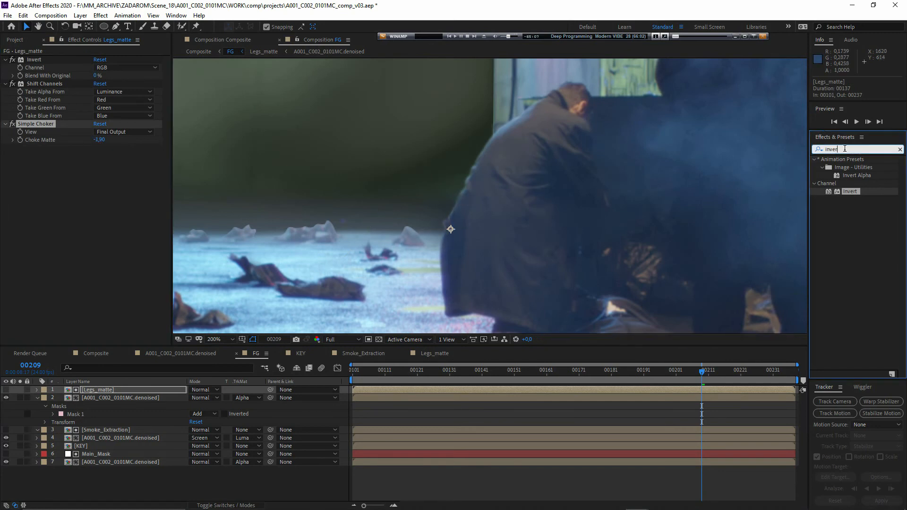
{"action": "type", "text": "fas"}
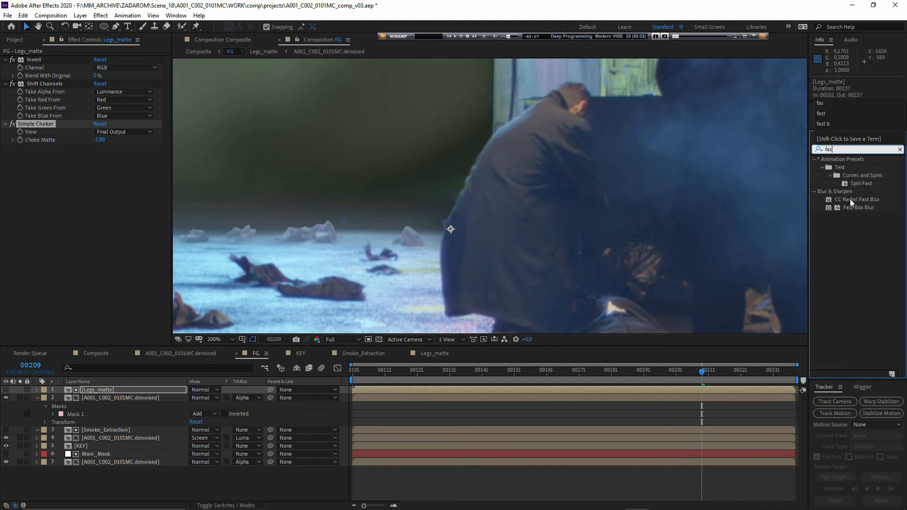
{"action": "double_click", "coordinate": [859, 208]}
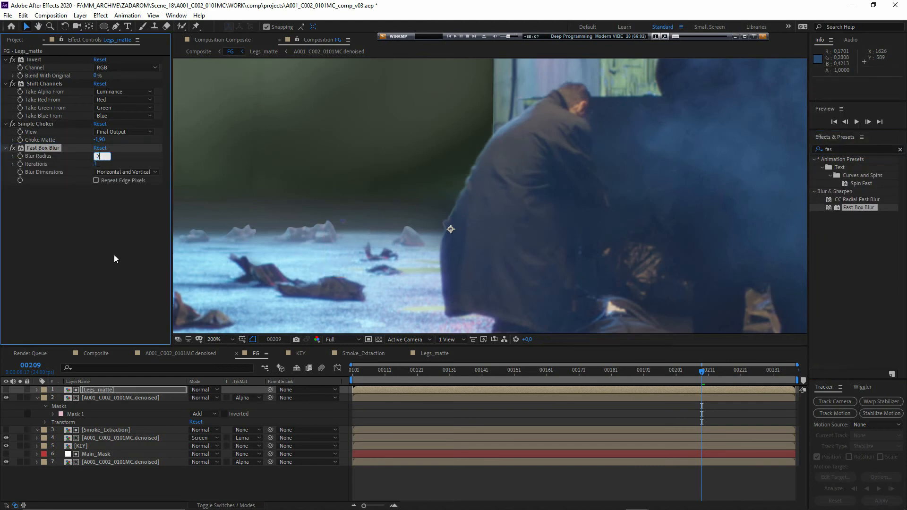
{"action": "type", "text": "2"}
{"action": "key", "text": "Return"}
- At frame 198, set the Legs_matte Fast Box Blur radius to 1.0 and Simple Choker's Choke Matte to -1.00
{"action": "left_click", "coordinate": [666, 371]}
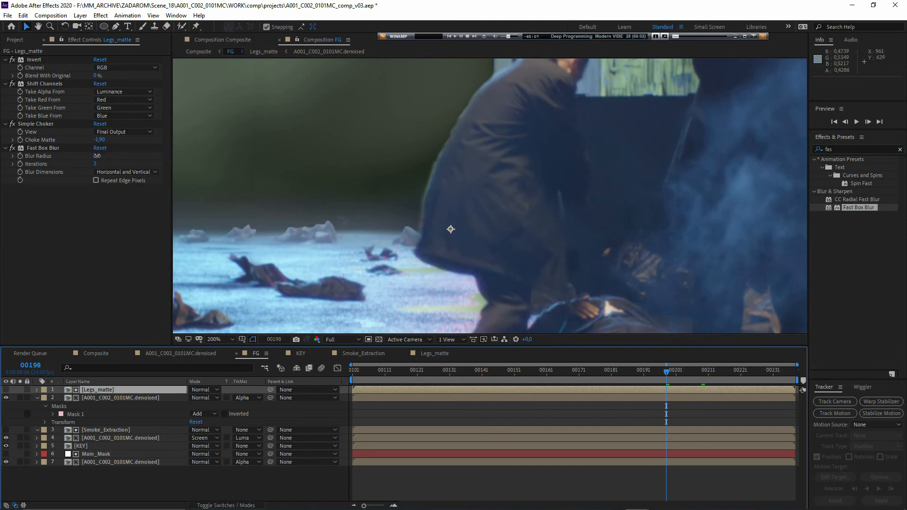
{"action": "left_click_drag", "start_coordinate": [97, 156], "coordinate": [94, 156]}
{"action": "left_click", "coordinate": [101, 140]}
{"action": "type", "text": "-1"}
{"action": "key", "text": "Return"}
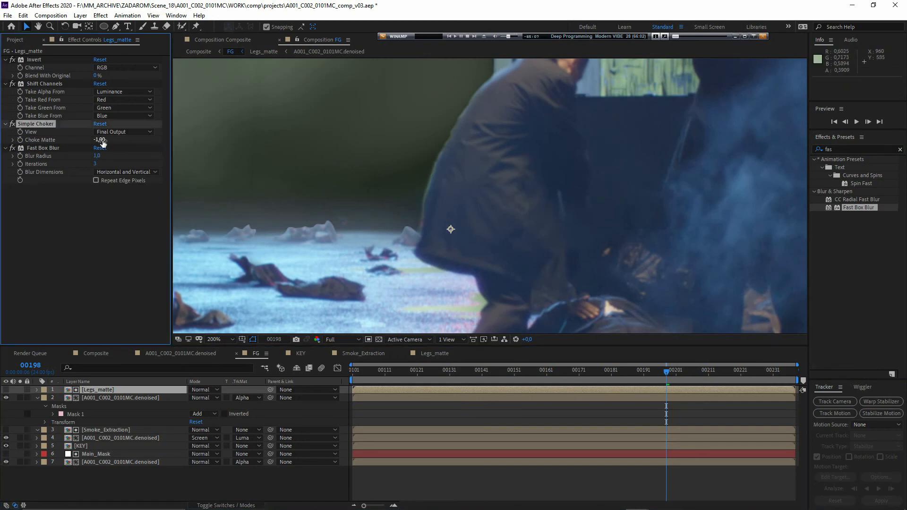
- Judging the man's edges at frame 182, set Choke Matte to -0.75 and Blur Radius to 0.5 on Legs_matte
{"action": "scroll", "coordinate": [378, 259], "scroll_direction": "up", "scroll_amount": 1}
{"action": "mouse_move", "coordinate": [378, 259]}
{"action": "left_mouse_down"}
{"action": "mouse_move", "coordinate": [373, 271]}
{"action": "mouse_move", "coordinate": [385, 268]}
{"action": "left_mouse_up"}
{"action": "left_click", "coordinate": [615, 372]}
{"action": "scroll", "coordinate": [409, 315], "scroll_direction": "down", "scroll_amount": 1}
{"action": "left_click_drag", "start_coordinate": [302, 312], "coordinate": [448, 264]}
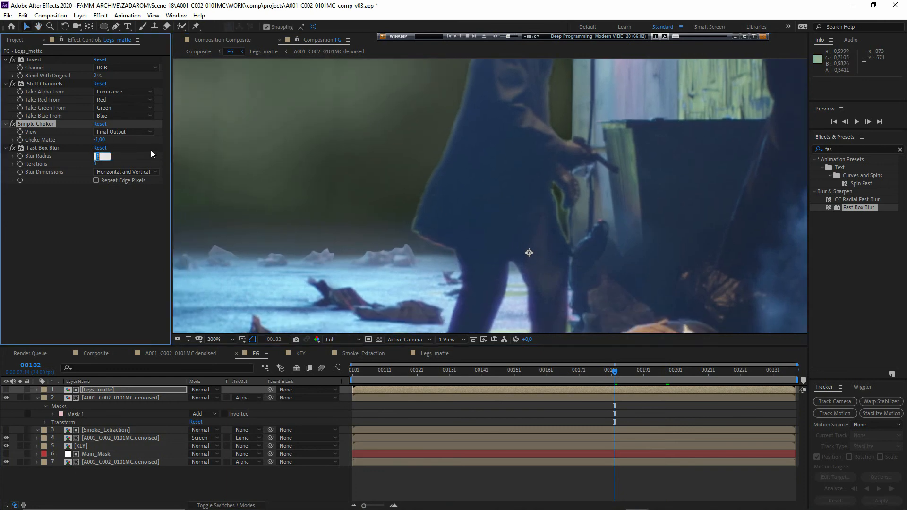
{"action": "left_click", "coordinate": [100, 140]}
{"action": "key", "text": "Return"}
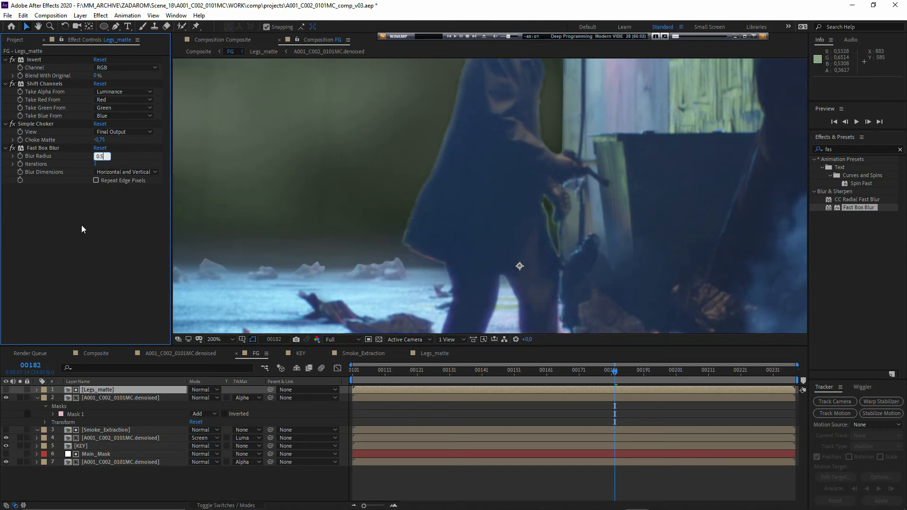
{"action": "key", "text": "Return"}
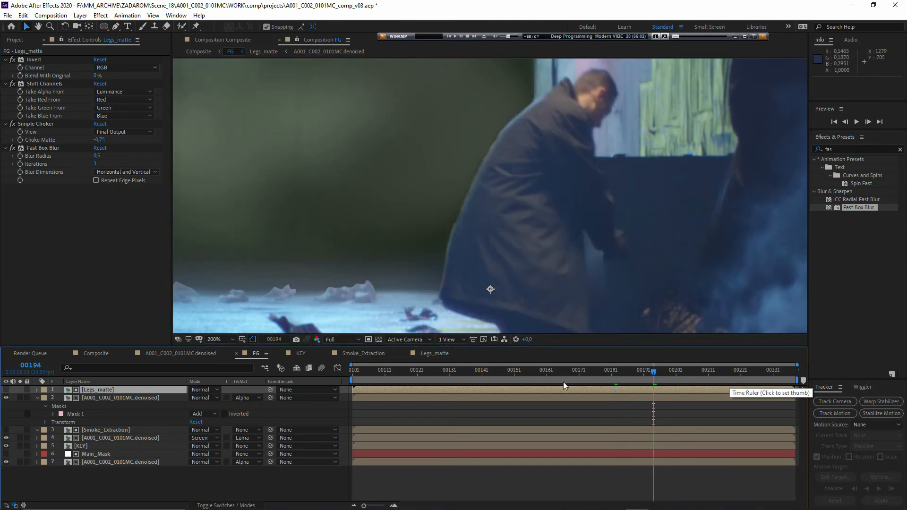
- Examine the edges around the walking man's legs at frames 162 and 145 and check which FG layer's mask borders them
{"action": "left_click", "coordinate": [551, 376]}
{"action": "scroll", "coordinate": [388, 261], "scroll_direction": "down", "scroll_amount": 1}
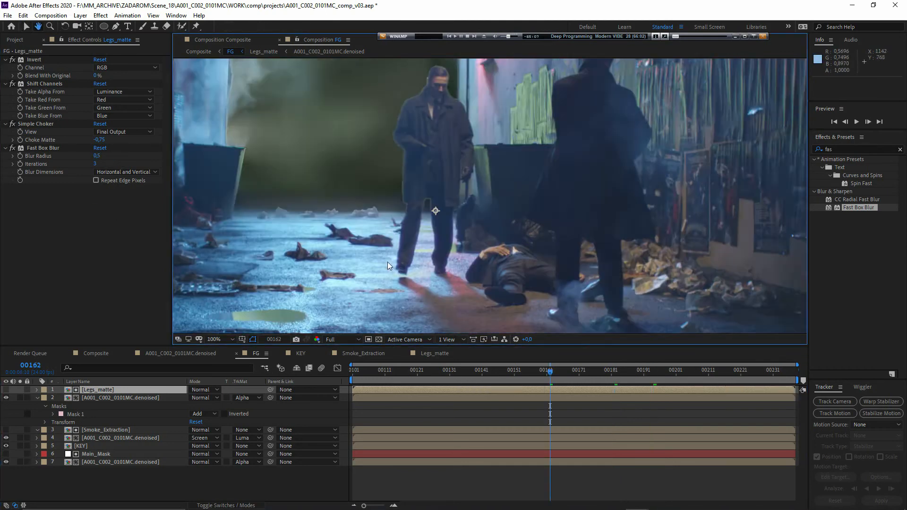
{"action": "scroll", "coordinate": [388, 262], "scroll_direction": "up", "scroll_amount": 1}
{"action": "left_click_drag", "start_coordinate": [387, 262], "coordinate": [432, 248]}
{"action": "scroll", "coordinate": [441, 264], "scroll_direction": "up", "scroll_amount": 1}
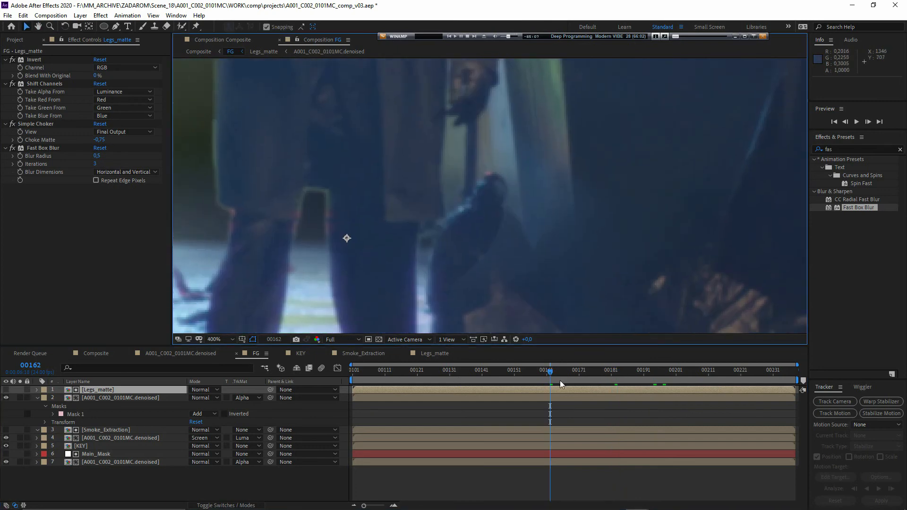
{"action": "left_click_drag", "start_coordinate": [664, 376], "coordinate": [498, 376]}
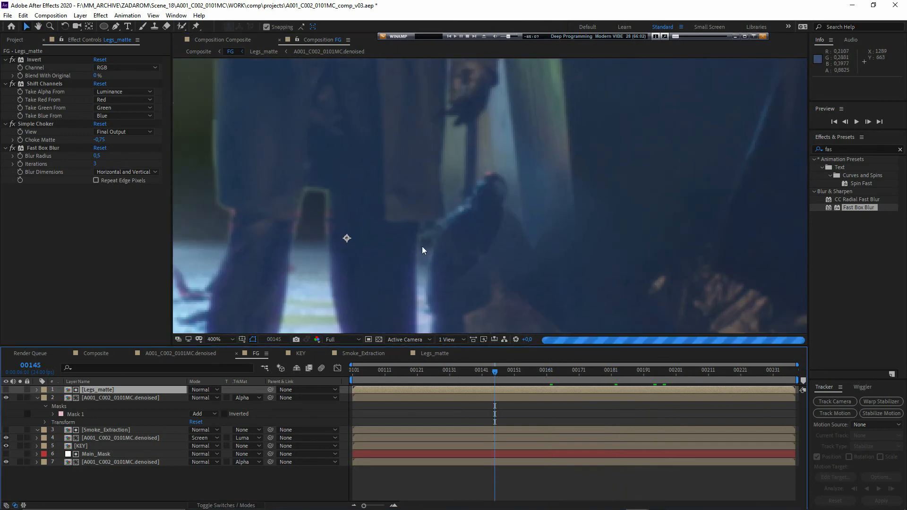
{"action": "left_click", "coordinate": [108, 468]}
{"action": "left_click", "coordinate": [106, 430]}
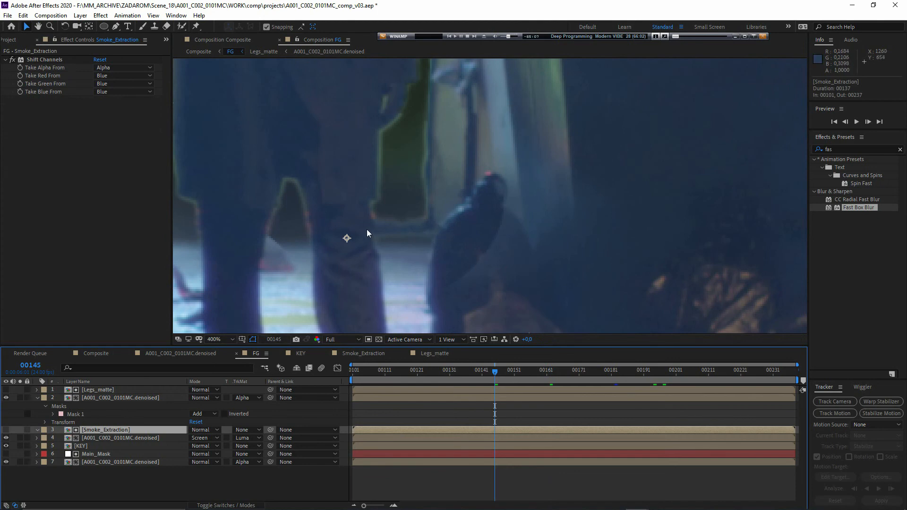
{"action": "left_click", "coordinate": [97, 398]}
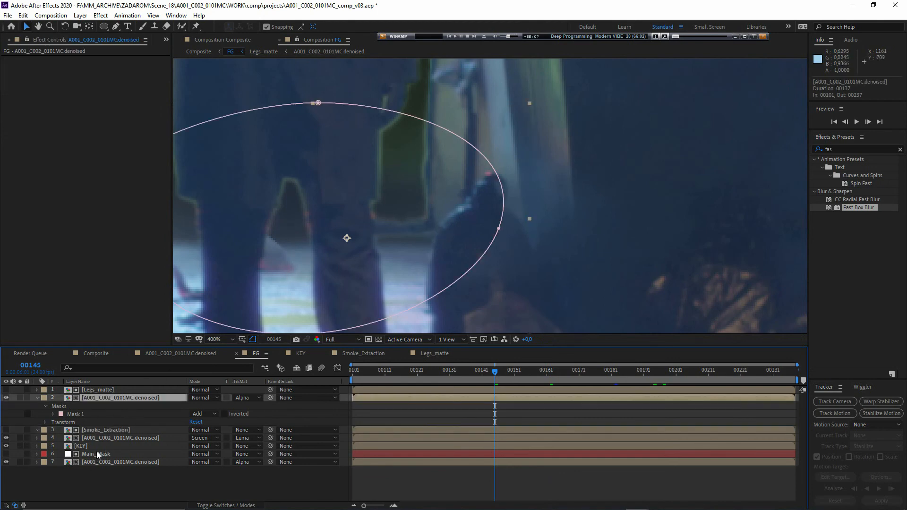
- Move the vertex of Mask 15 on Main_Mask so the floor mask rises over the dumpster's lower corner beside the man
{"action": "left_click", "coordinate": [96, 451]}
{"action": "left_click", "coordinate": [393, 256]}
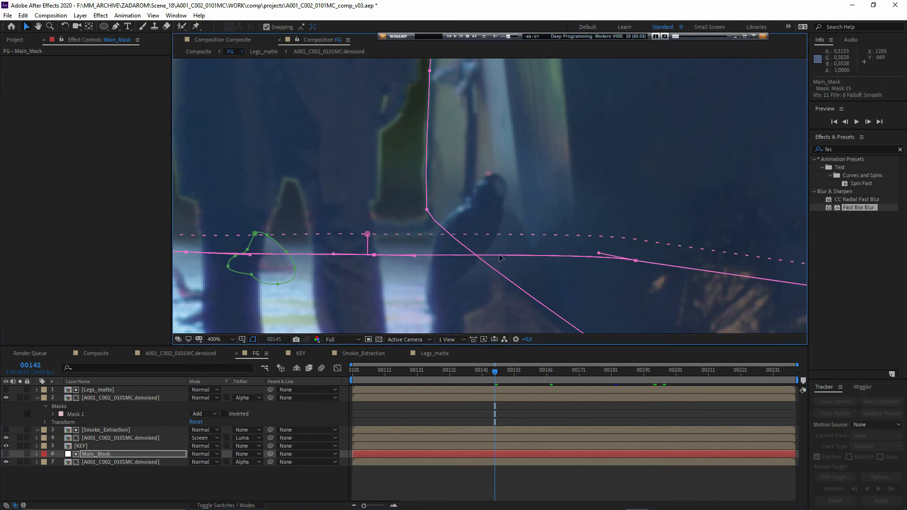
{"action": "scroll", "coordinate": [509, 186], "scroll_direction": "down", "scroll_amount": 4}
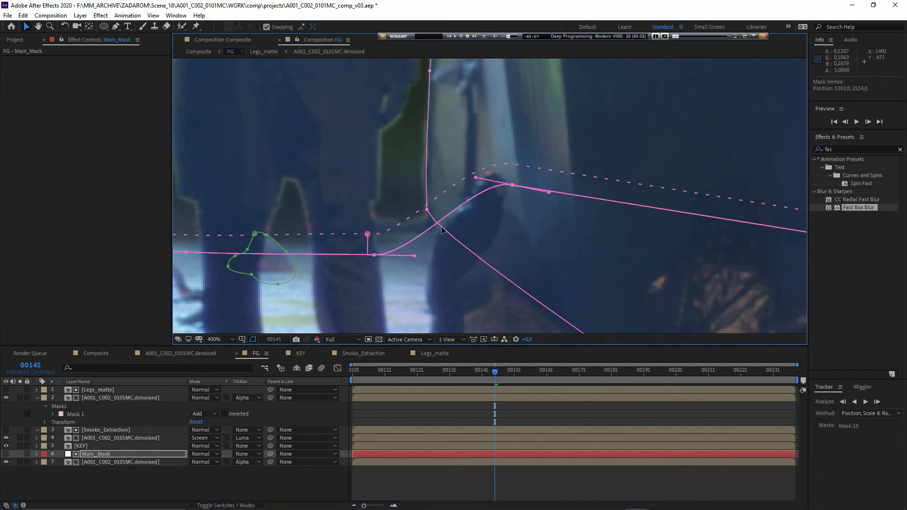
- Add a vertex to the lower diagonal edge of Mask 5 and pull it straight down below the wall edge
{"action": "left_click", "coordinate": [115, 26]}
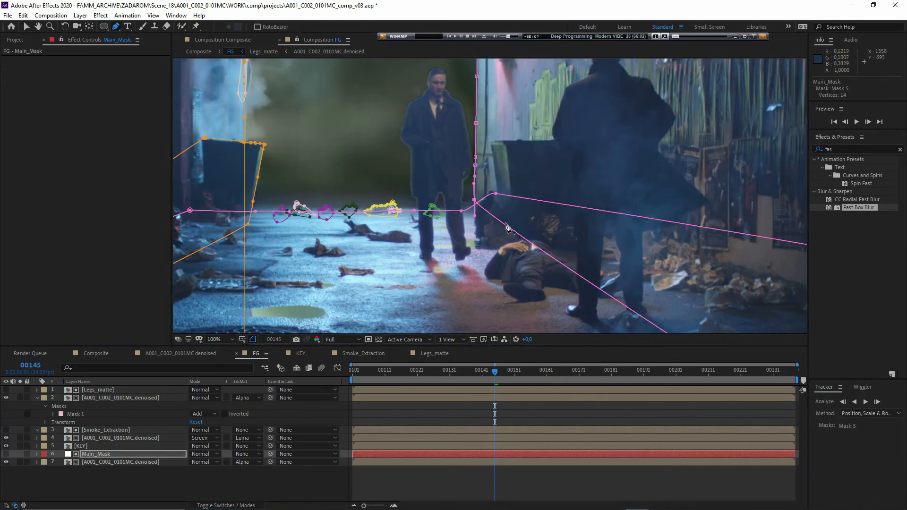
{"action": "left_click_drag", "start_coordinate": [505, 224], "coordinate": [472, 337]}
{"action": "scroll", "coordinate": [453, 244], "scroll_direction": "up", "scroll_amount": 1}
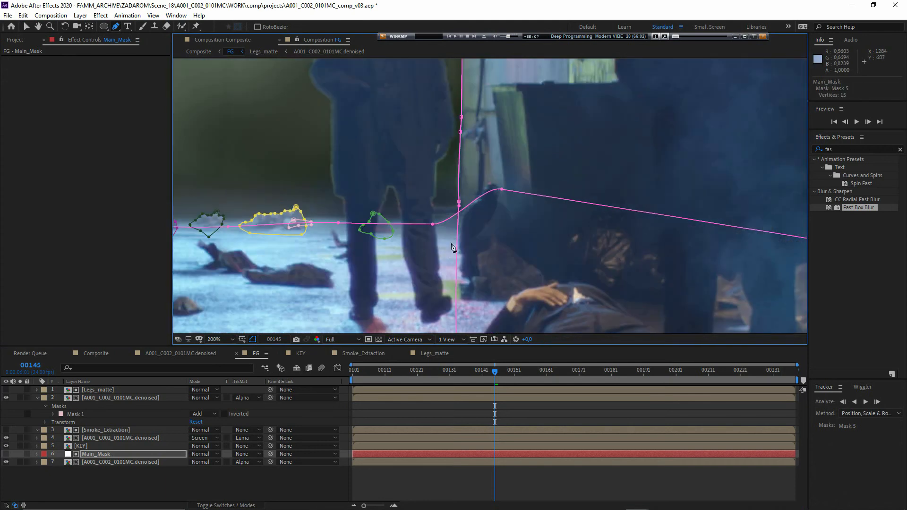
- Move Mask 15's vertex at the man's leg and add another beside it to curve the floor mask around the wall base
{"action": "scroll", "coordinate": [458, 220], "scroll_direction": "up", "scroll_amount": 1}
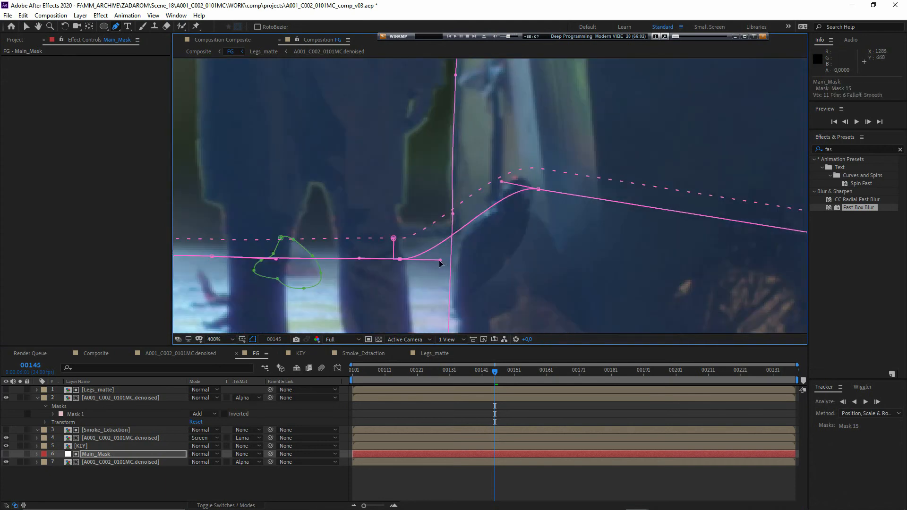
{"action": "left_click_drag", "start_coordinate": [439, 261], "coordinate": [395, 256]}
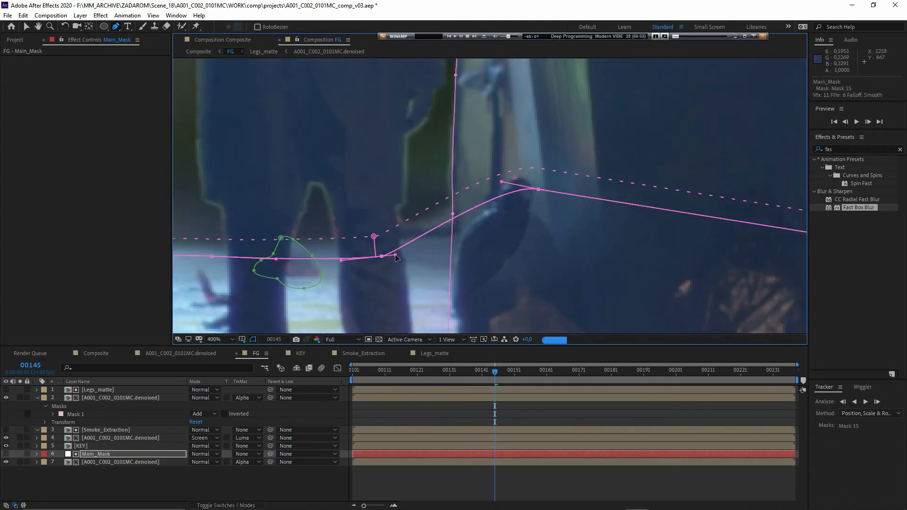
{"action": "left_click_drag", "start_coordinate": [432, 230], "coordinate": [431, 231]}
{"action": "left_click_drag", "start_coordinate": [431, 231], "coordinate": [413, 231]}
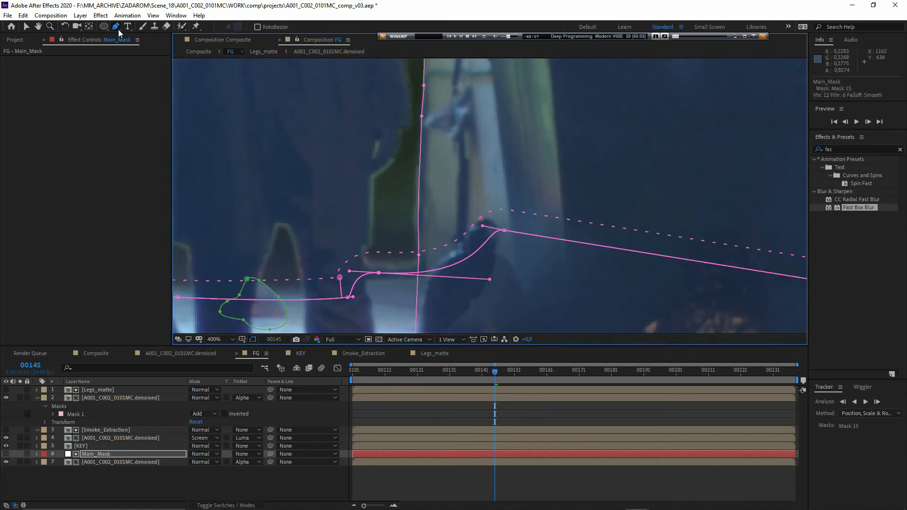
- Add Mask Feather points on both sides of Mask 5 to soften its vertical edge along the wall
{"action": "left_click_drag", "start_coordinate": [116, 26], "coordinate": [158, 69]}
{"action": "left_click", "coordinate": [404, 253]}
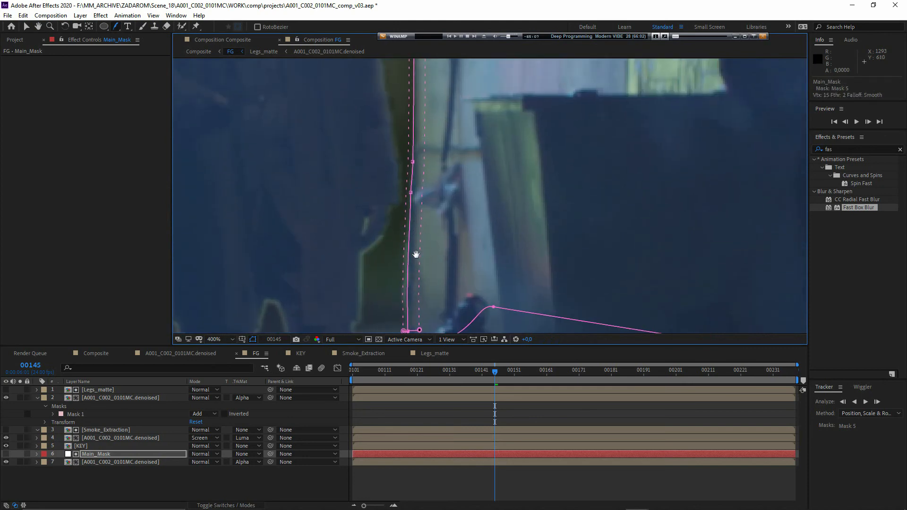
{"action": "mouse_move", "coordinate": [415, 253]}
{"action": "left_mouse_down"}
{"action": "mouse_move", "coordinate": [463, 254]}
{"action": "mouse_move", "coordinate": [418, 246]}
{"action": "left_mouse_up"}
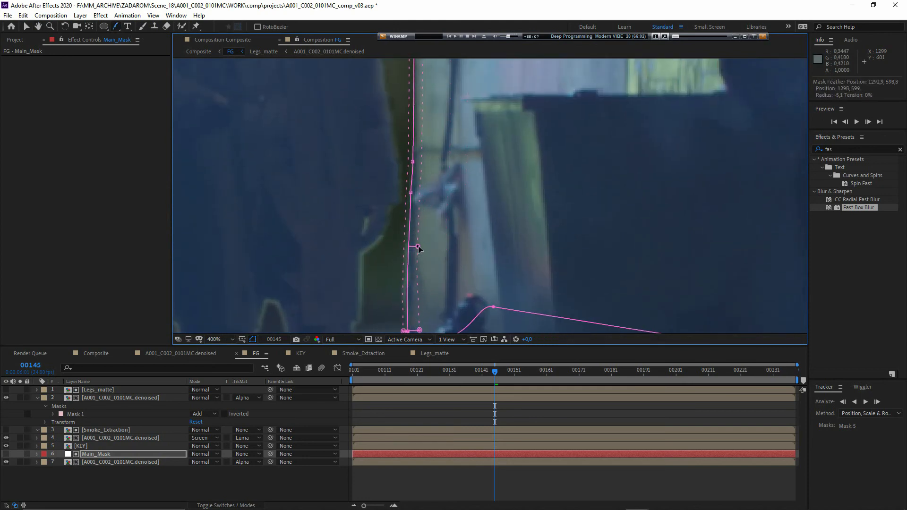
{"action": "scroll", "coordinate": [420, 237], "scroll_direction": "up", "scroll_amount": 15}
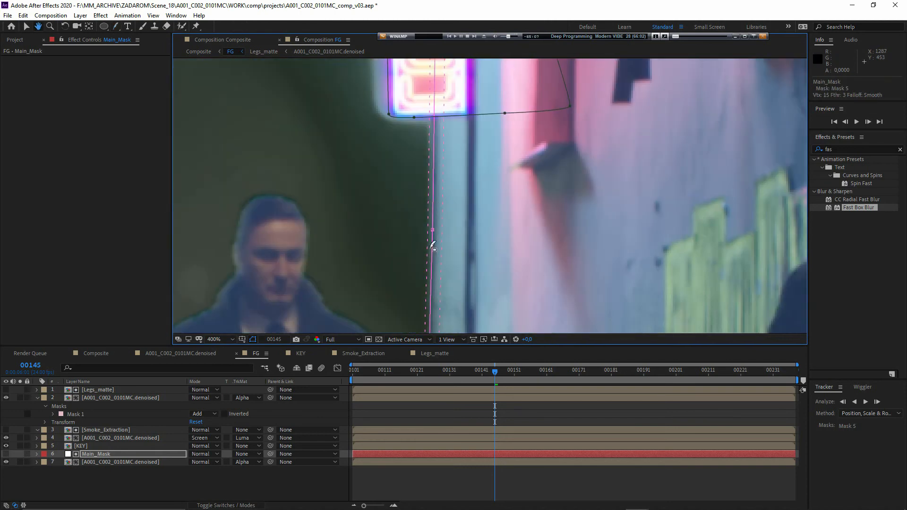
{"action": "scroll", "coordinate": [433, 236], "scroll_direction": "up", "scroll_amount": 1}
{"action": "left_click_drag", "start_coordinate": [437, 232], "coordinate": [451, 203]}
{"action": "left_click_drag", "start_coordinate": [397, 221], "coordinate": [434, 191]}
{"action": "scroll", "coordinate": [455, 176], "scroll_direction": "down", "scroll_amount": 1}
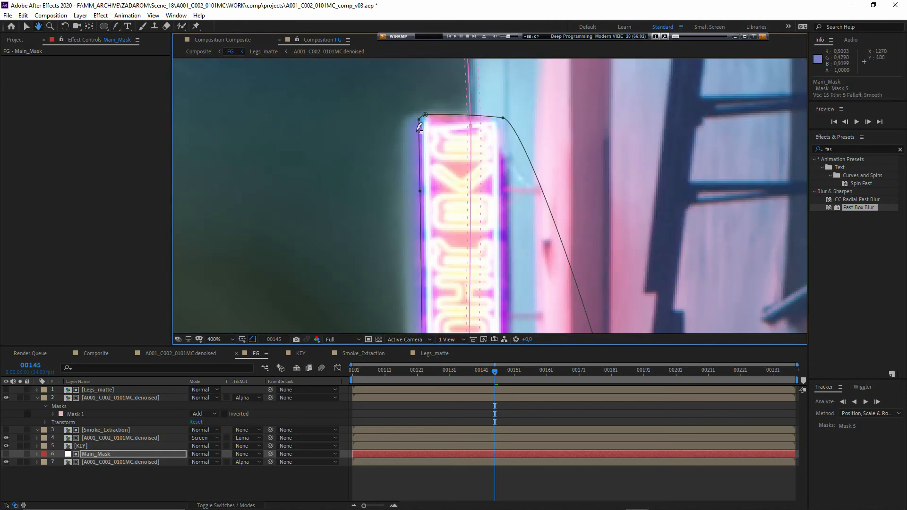
- Select Mask 9 around the distant ground debris on Main_Mask and set its mode to None
{"action": "left_click_drag", "start_coordinate": [421, 123], "coordinate": [402, 255]}
{"action": "scroll", "coordinate": [406, 245], "scroll_direction": "down", "scroll_amount": 1}
{"action": "left_click_drag", "start_coordinate": [359, 311], "coordinate": [434, 85]}
{"action": "left_click_drag", "start_coordinate": [366, 250], "coordinate": [425, 221]}
{"action": "scroll", "coordinate": [413, 213], "scroll_direction": "up", "scroll_amount": 1}
{"action": "left_click_drag", "start_coordinate": [342, 208], "coordinate": [383, 221]}
{"action": "scroll", "coordinate": [404, 207], "scroll_direction": "down", "scroll_amount": 1}
{"action": "key", "text": "v"}
{"action": "double_click", "coordinate": [389, 201]}
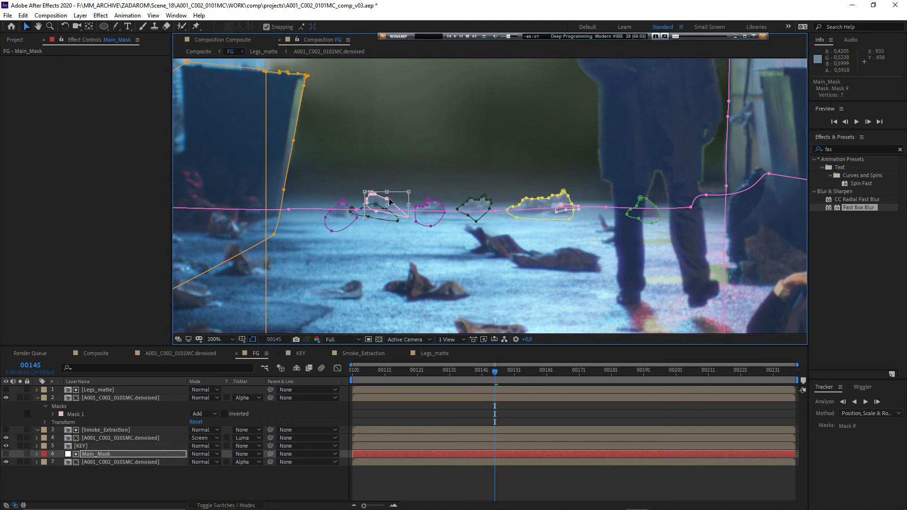
{"action": "left_click", "coordinate": [37, 454]}
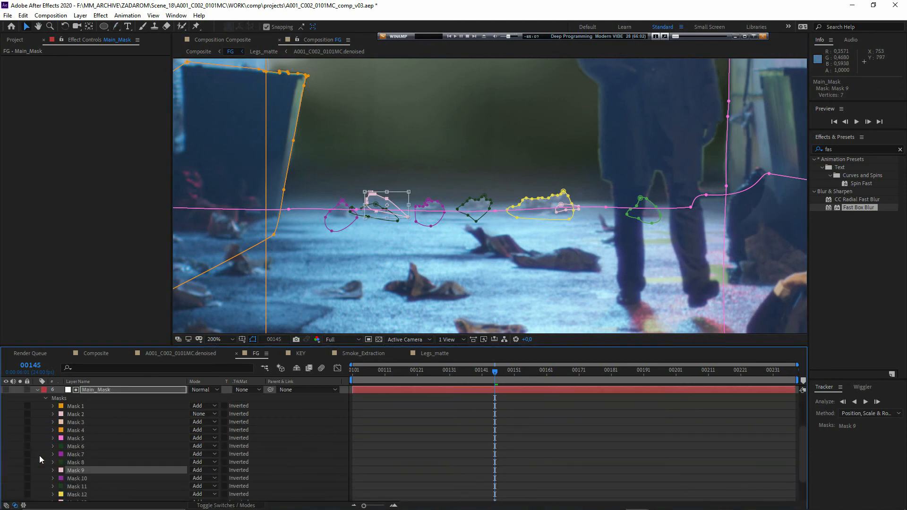
{"action": "left_click", "coordinate": [200, 471]}
{"action": "left_click", "coordinate": [217, 399]}
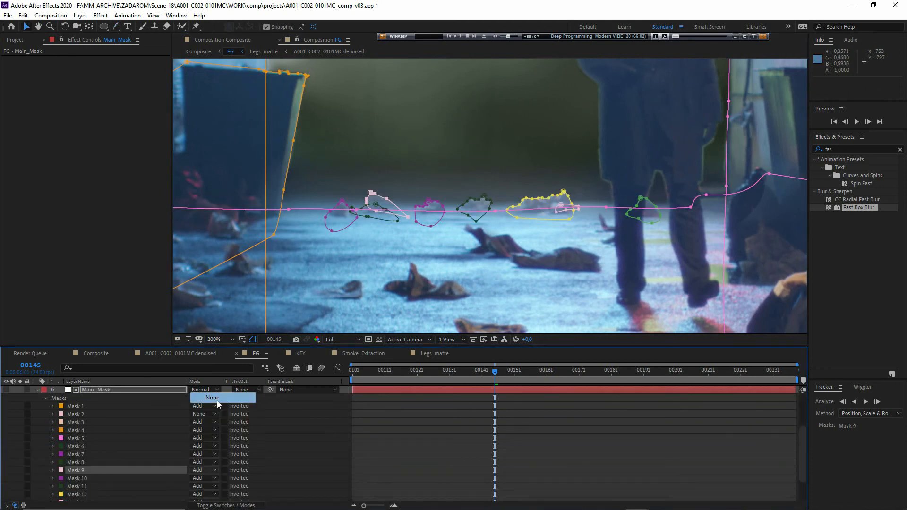
- Deselect the mask, return to the Composite composition and review the foreground over the new background
{"action": "key", "text": "F2"}
{"action": "key", "text": "shift+Escape"}
{"action": "left_click_drag", "start_coordinate": [422, 211], "coordinate": [424, 289]}
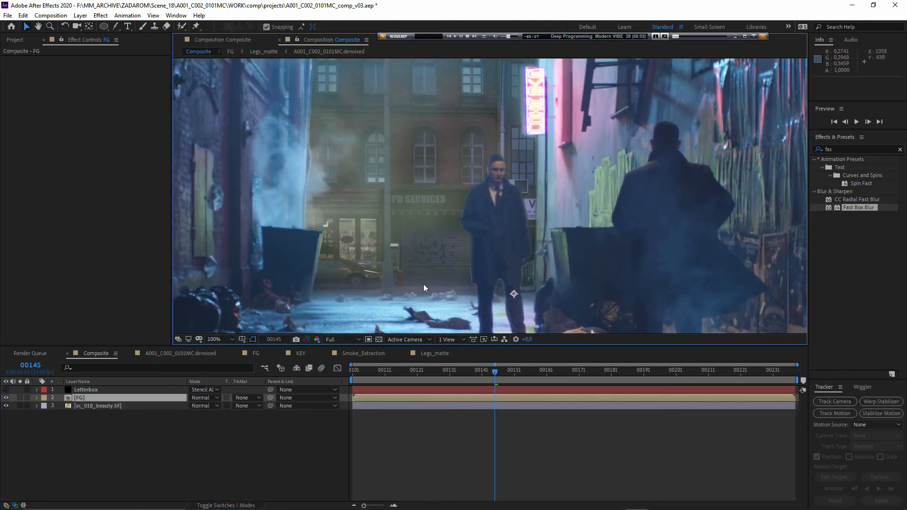
{"action": "scroll", "coordinate": [410, 214], "scroll_direction": "down", "scroll_amount": 2}
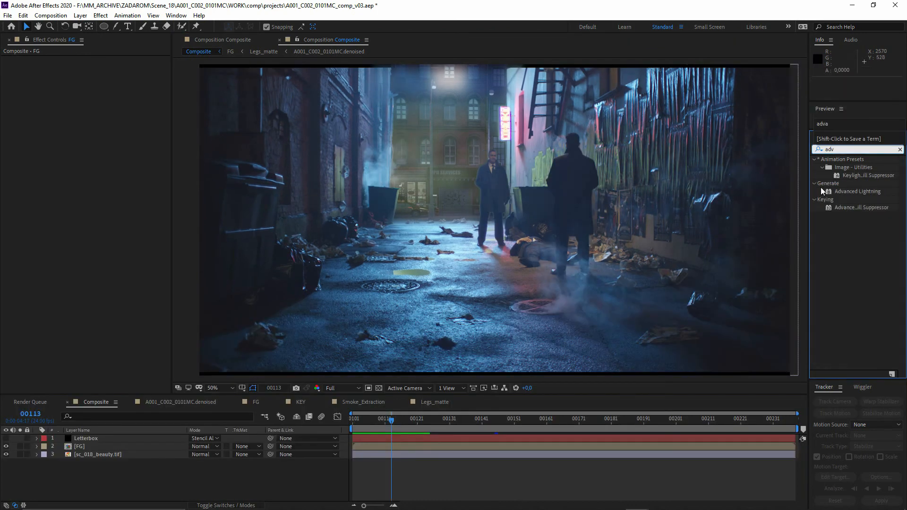
- Apply Advanced Spill Suppressor to the FG layer and set its method to Ultra
{"action": "left_click_drag", "start_coordinate": [863, 207], "coordinate": [106, 446]}
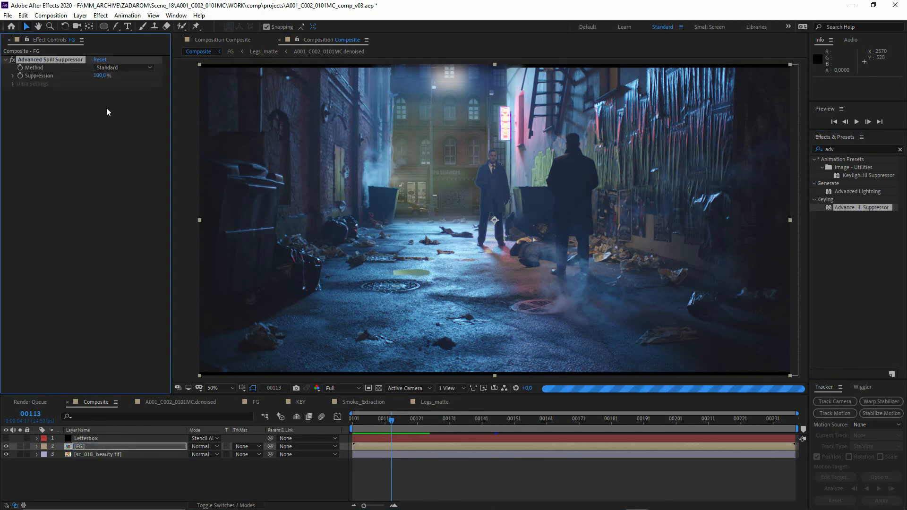
{"action": "left_click", "coordinate": [122, 67]}
{"action": "left_click", "coordinate": [118, 87]}
{"action": "left_click", "coordinate": [102, 309]}
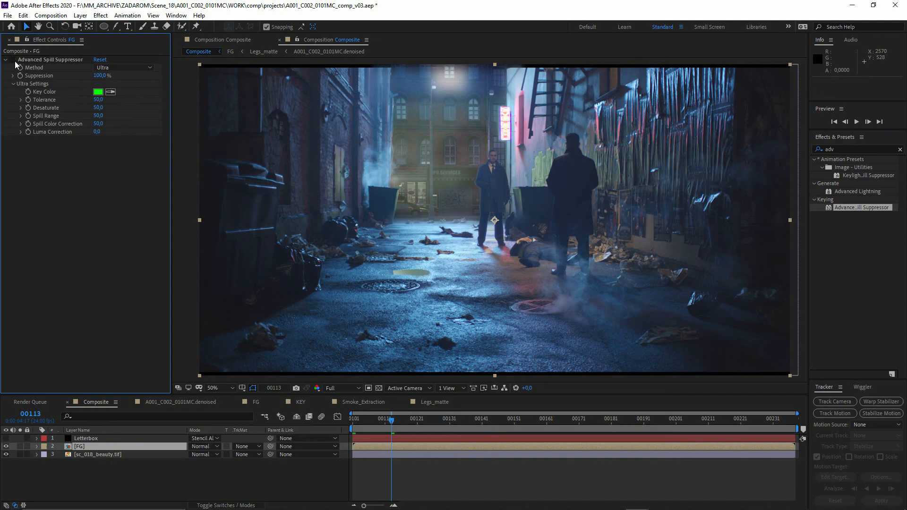
{"action": "left_click", "coordinate": [183, 257]}
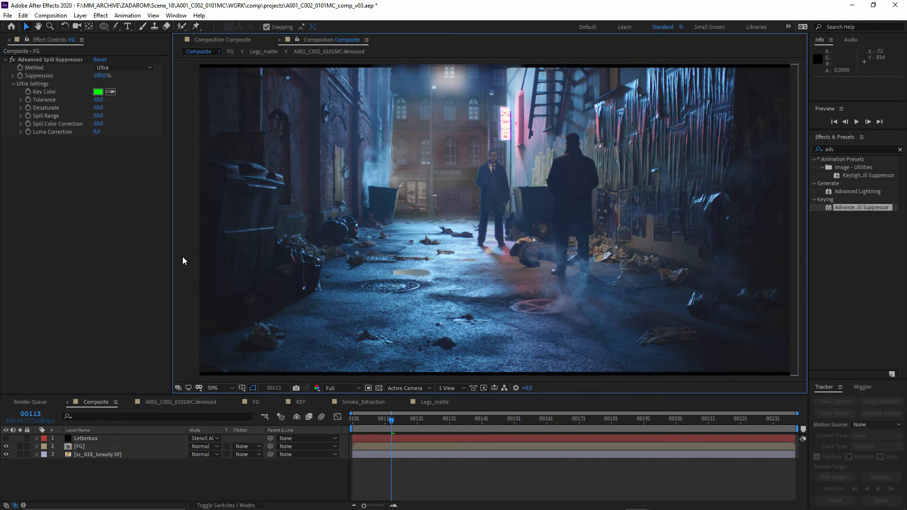
- Play back the Composite composition to check the spill suppression and go to frame 190
{"action": "key", "text": "space"}
{"action": "key", "text": "period"}
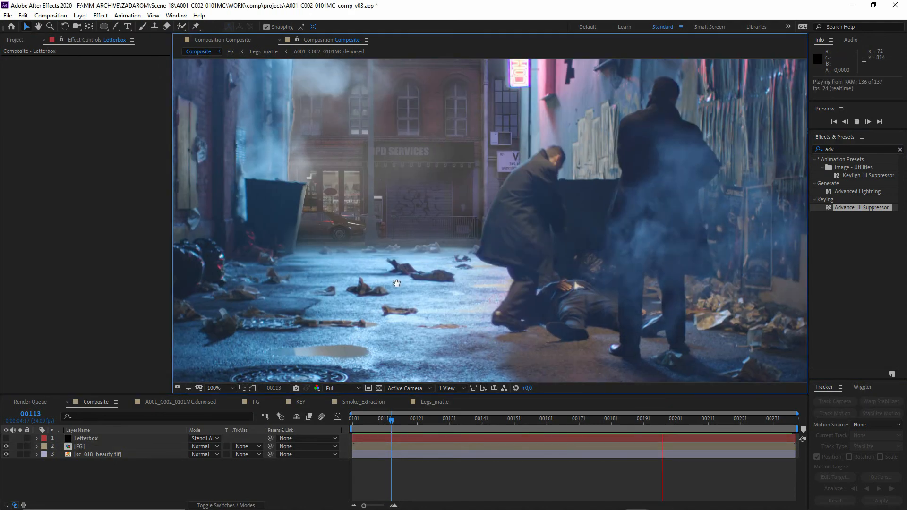
{"action": "key", "text": "space"}
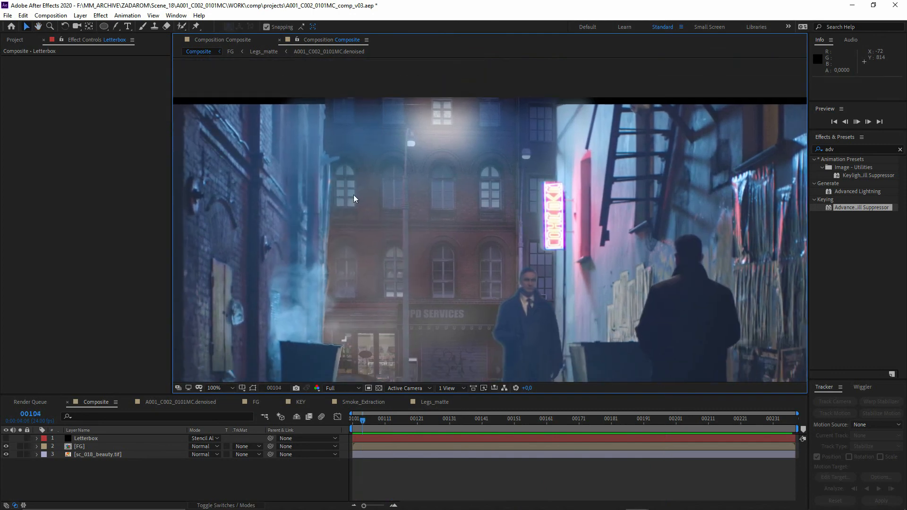
{"action": "left_click_drag", "start_coordinate": [628, 423], "coordinate": [641, 425]}
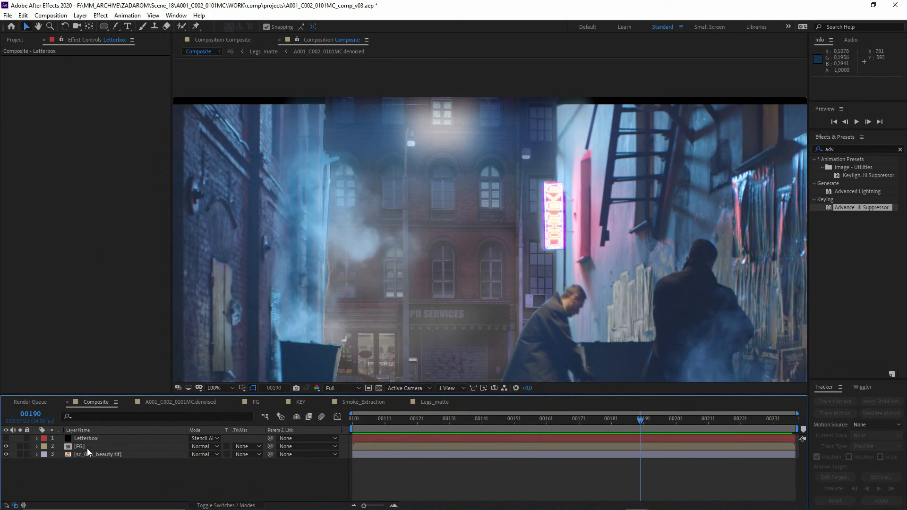
- Lock the Composite viewer and open the FG composition in a second viewer beside it
{"action": "left_click", "coordinate": [296, 42]}
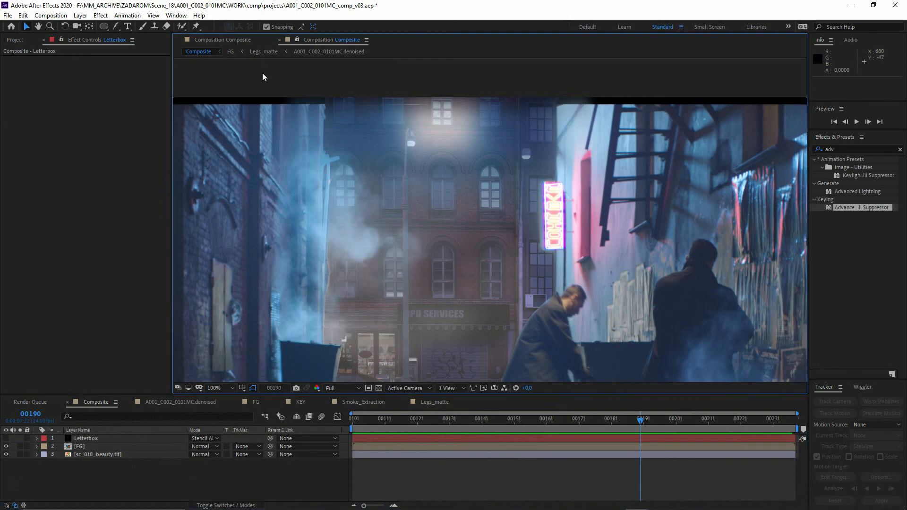
{"action": "left_click", "coordinate": [179, 40]}
{"action": "double_click", "coordinate": [76, 447]}
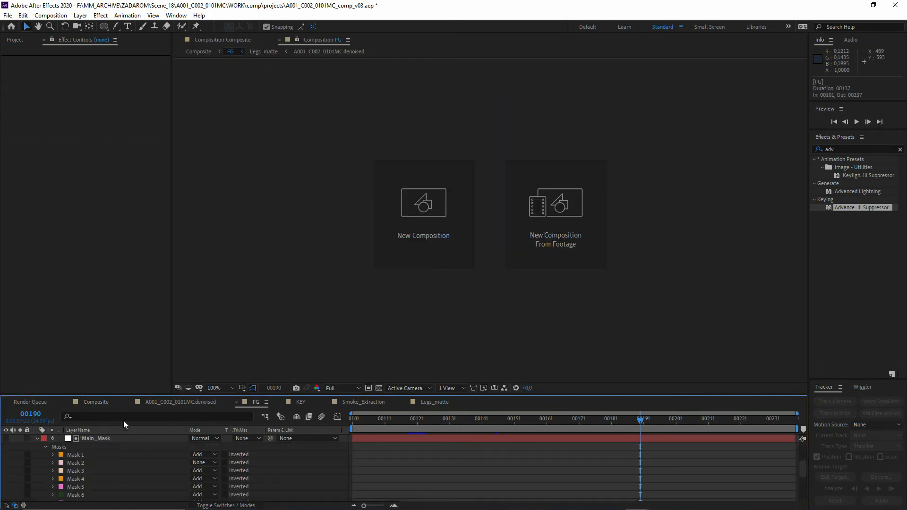
{"action": "left_click_drag", "start_coordinate": [292, 41], "coordinate": [795, 208]}
{"action": "left_click_drag", "start_coordinate": [228, 145], "coordinate": [323, 156]}
{"action": "left_click", "coordinate": [550, 193]}
- Collapse Main_Mask and select the KEY layer's Mask 1 across the upper part of the frame
{"action": "left_click", "coordinate": [37, 438]}
{"action": "left_click", "coordinate": [92, 474]}
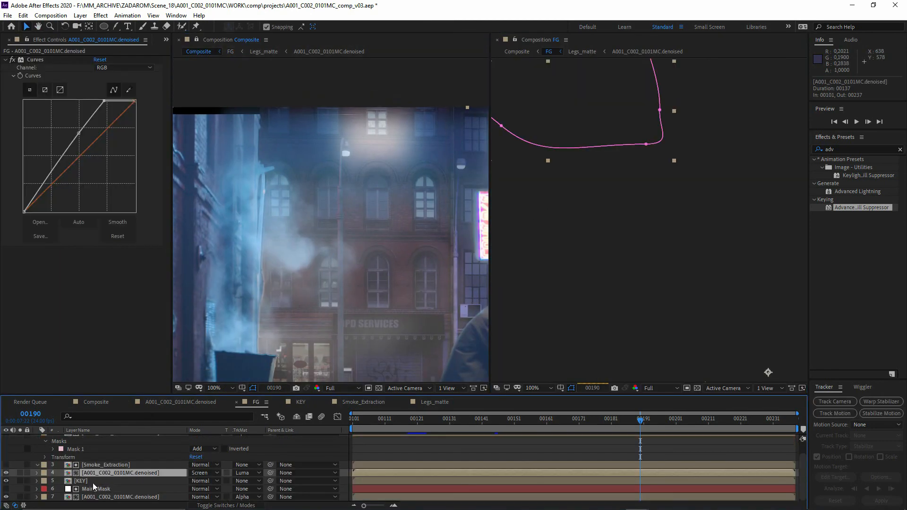
{"action": "left_click", "coordinate": [95, 480]}
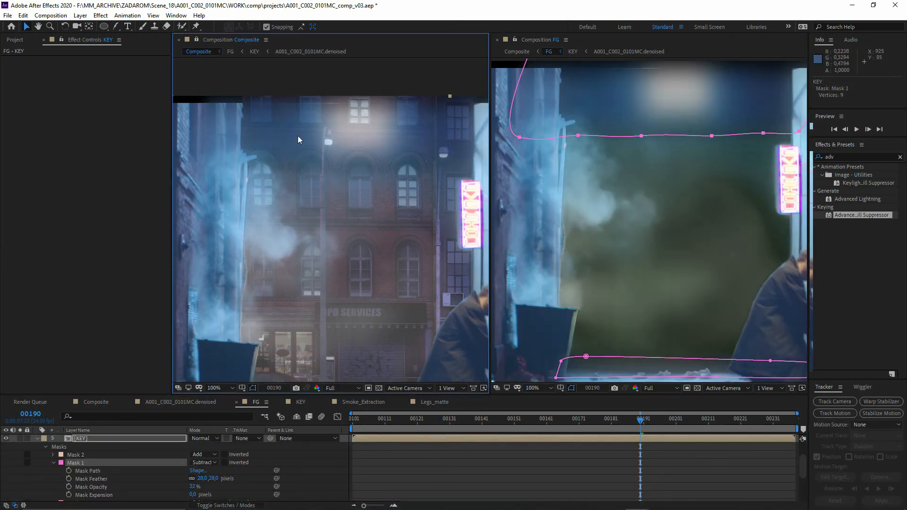
{"action": "left_click_drag", "start_coordinate": [319, 184], "coordinate": [307, 271]}
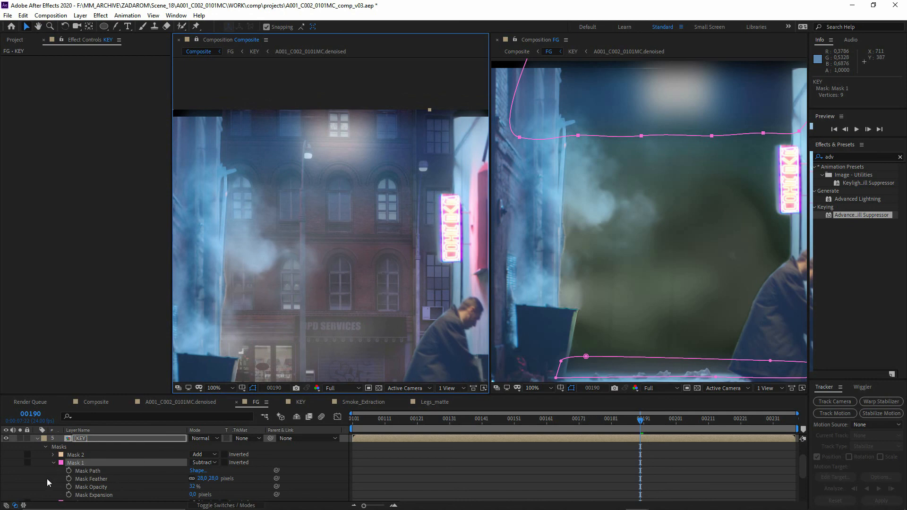
- Add a new adjustment layer at the top of the FG composition
{"action": "scroll", "coordinate": [36, 487], "scroll_direction": "up", "scroll_amount": 3}
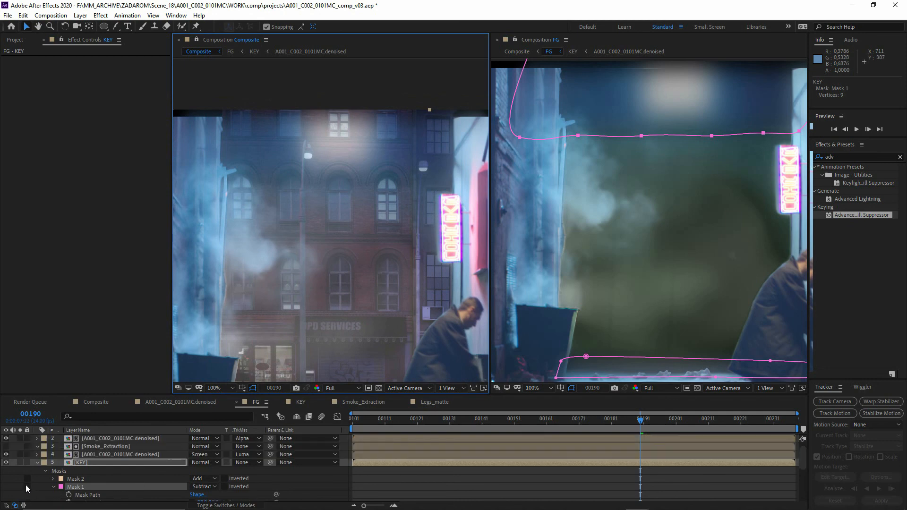
{"action": "left_click", "coordinate": [17, 496]}
{"action": "right_click", "coordinate": [17, 496]}
{"action": "mouse_move", "coordinate": [47, 387]}
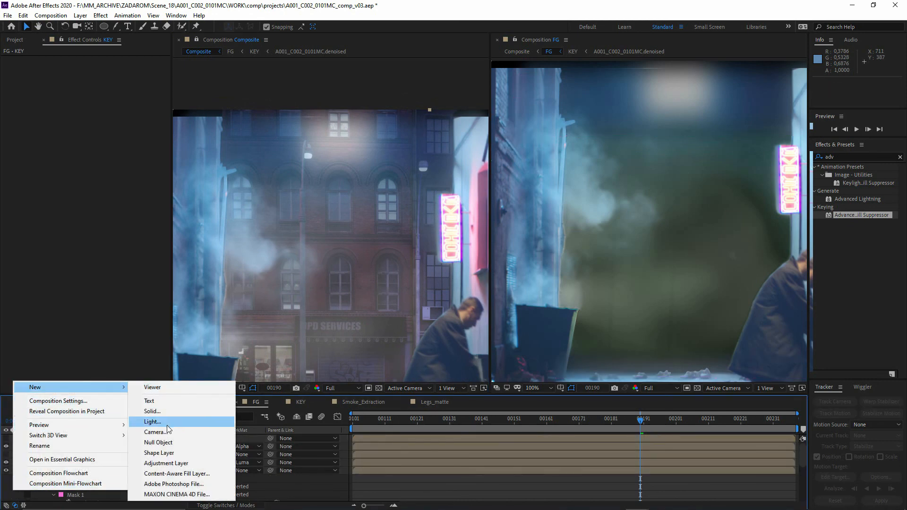
{"action": "left_click", "coordinate": [166, 464]}
- Copy Mask 1 from the KEY layer onto the new adjustment layer
{"action": "scroll", "coordinate": [83, 473], "scroll_direction": "down", "scroll_amount": 2}
{"action": "left_click", "coordinate": [83, 478]}
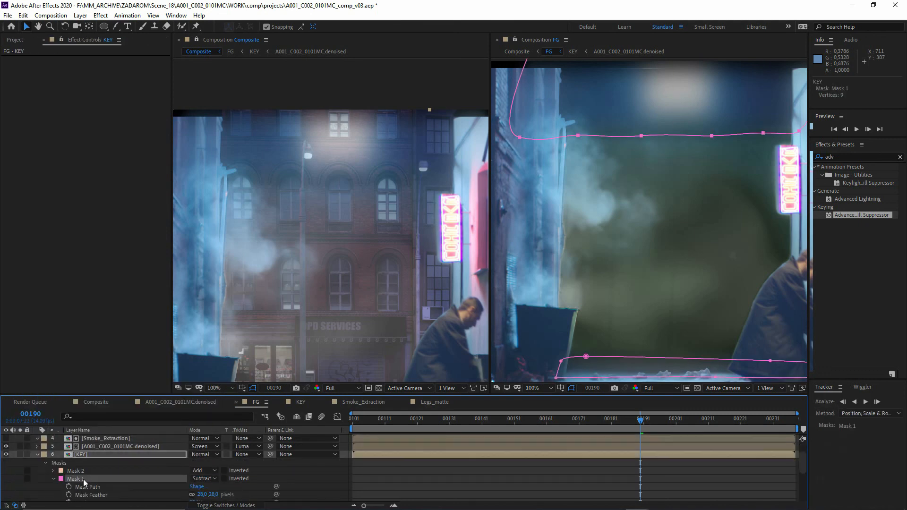
{"action": "scroll", "coordinate": [83, 479], "scroll_direction": "up", "scroll_amount": 2}
{"action": "left_click", "coordinate": [93, 440]}
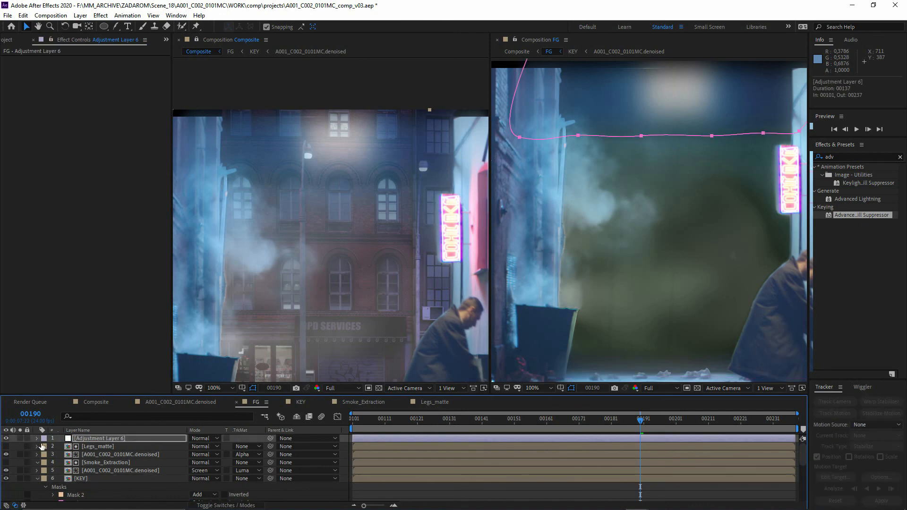
- Set the adjustment layer's Mask 1 to Add mode with 100% mask opacity
{"action": "left_click", "coordinate": [39, 441]}
{"action": "left_click", "coordinate": [53, 448]}
{"action": "left_click", "coordinate": [45, 447]}
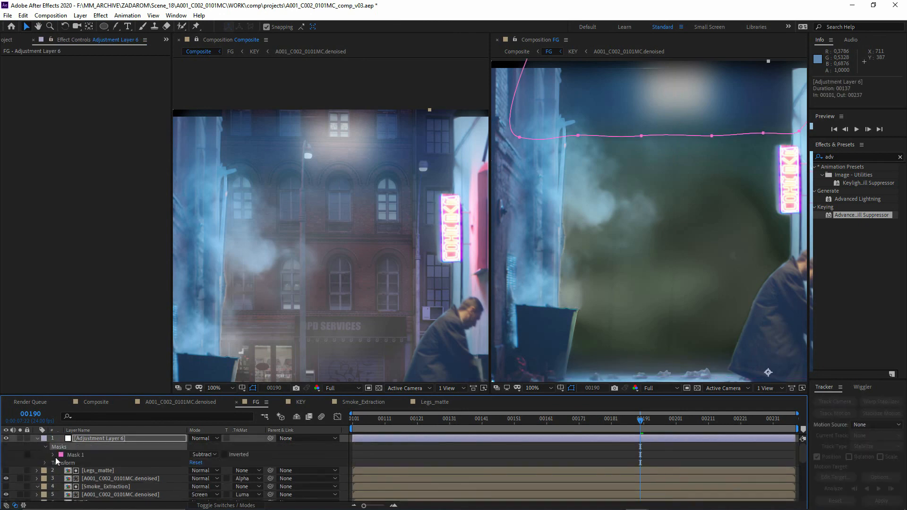
{"action": "left_click", "coordinate": [54, 456]}
{"action": "left_click", "coordinate": [205, 454]}
{"action": "left_click", "coordinate": [208, 392]}
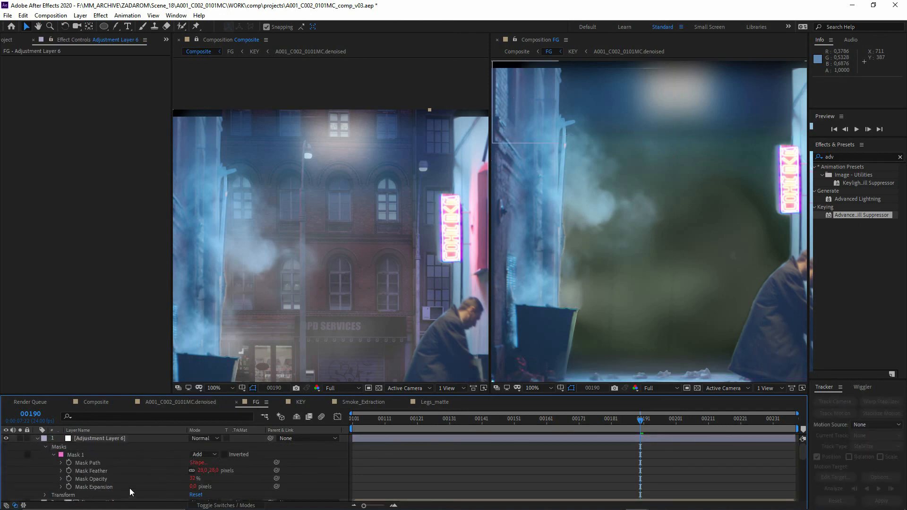
{"action": "left_click", "coordinate": [72, 480]}
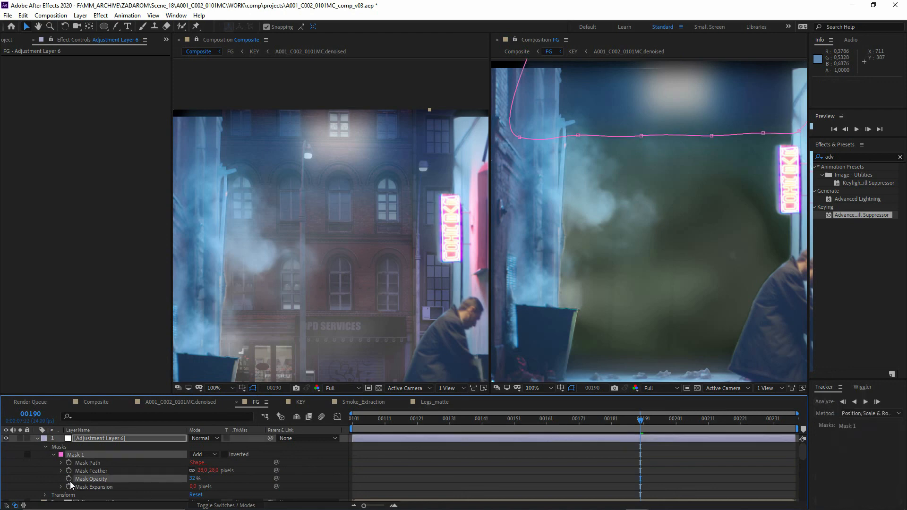
{"action": "left_click_drag", "start_coordinate": [193, 479], "coordinate": [308, 483]}
{"action": "left_click", "coordinate": [372, 457]}
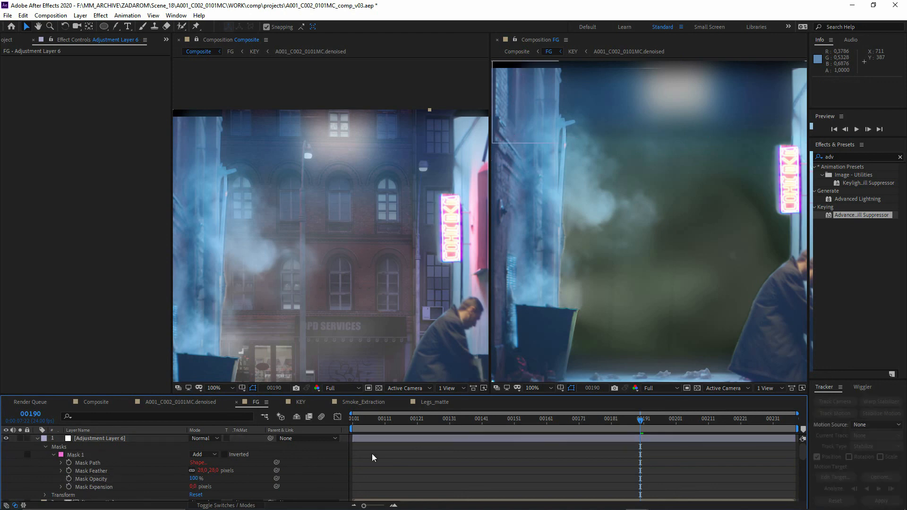
- Apply Curves to the adjustment layer and pull the middle of the Blue channel curve slightly down
{"action": "left_click", "coordinate": [853, 155]}
{"action": "type", "text": "curve"}
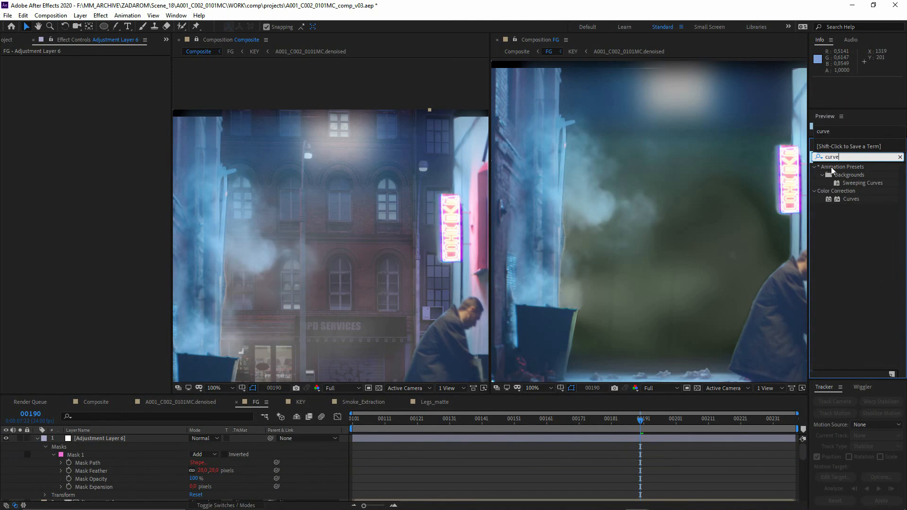
{"action": "left_click", "coordinate": [850, 198]}
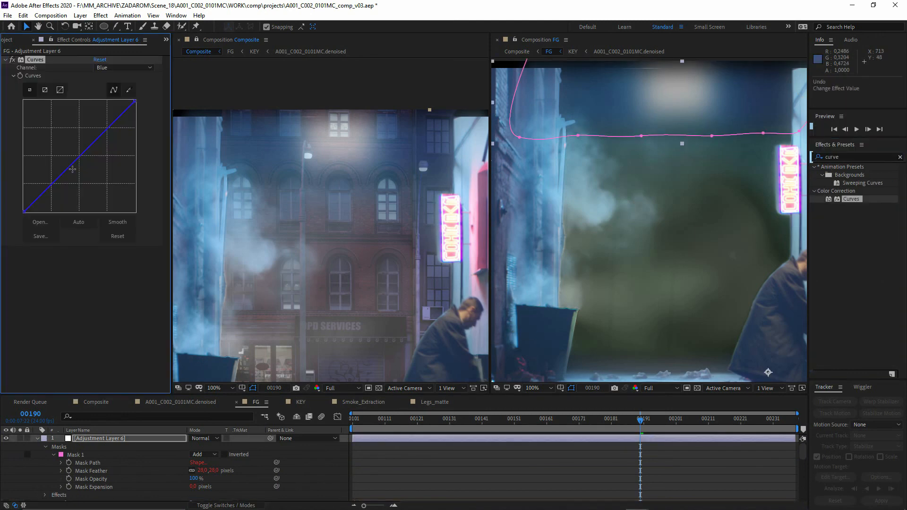
{"action": "left_click_drag", "start_coordinate": [74, 167], "coordinate": [81, 167]}
- Set the mask opacity of Mask 1 on the KEY layer to 25%
{"action": "scroll", "coordinate": [116, 476], "scroll_direction": "down", "scroll_amount": 5}
{"action": "left_click", "coordinate": [115, 471]}
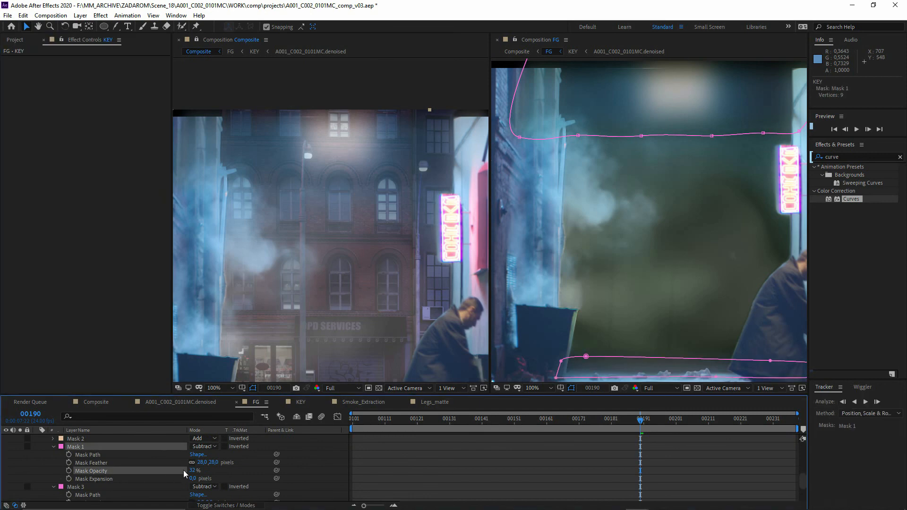
{"action": "left_click", "coordinate": [193, 470]}
{"action": "type", "text": "25"}
{"action": "key", "text": "Return"}
{"action": "scroll", "coordinate": [330, 235], "scroll_direction": "down", "scroll_amount": 2}
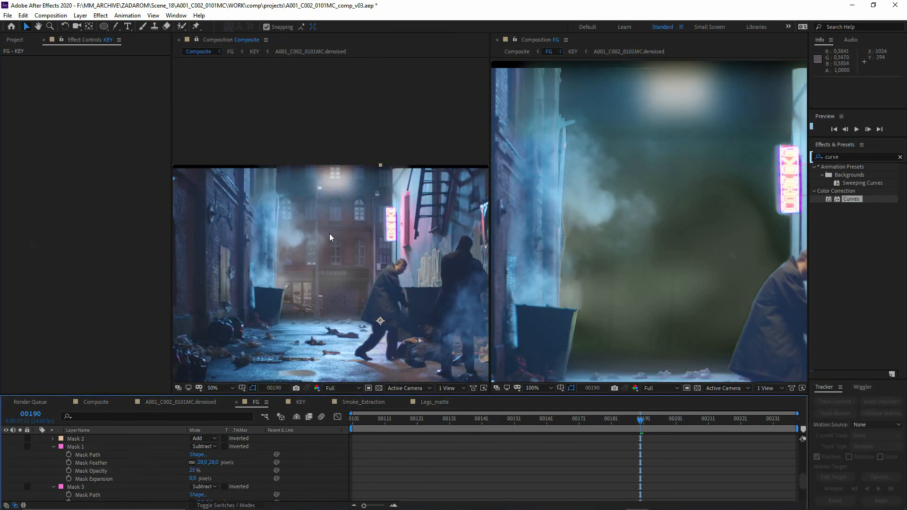
- Close the FG viewer and examine the smoke and upper background in the Composite view
{"action": "scroll", "coordinate": [319, 214], "scroll_direction": "up", "scroll_amount": 1}
{"action": "scroll", "coordinate": [321, 246], "scroll_direction": "up", "scroll_amount": 1}
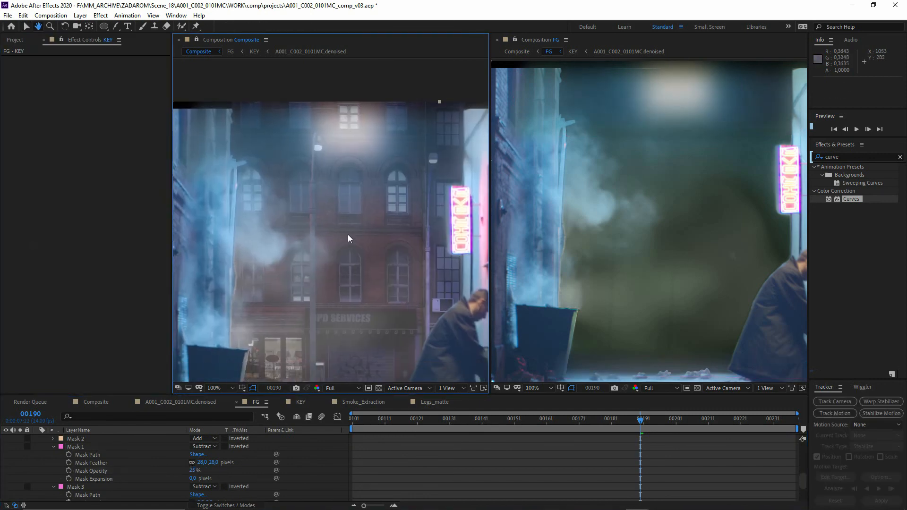
{"action": "left_click", "coordinate": [497, 40]}
{"action": "scroll", "coordinate": [379, 253], "scroll_direction": "down", "scroll_amount": 2}
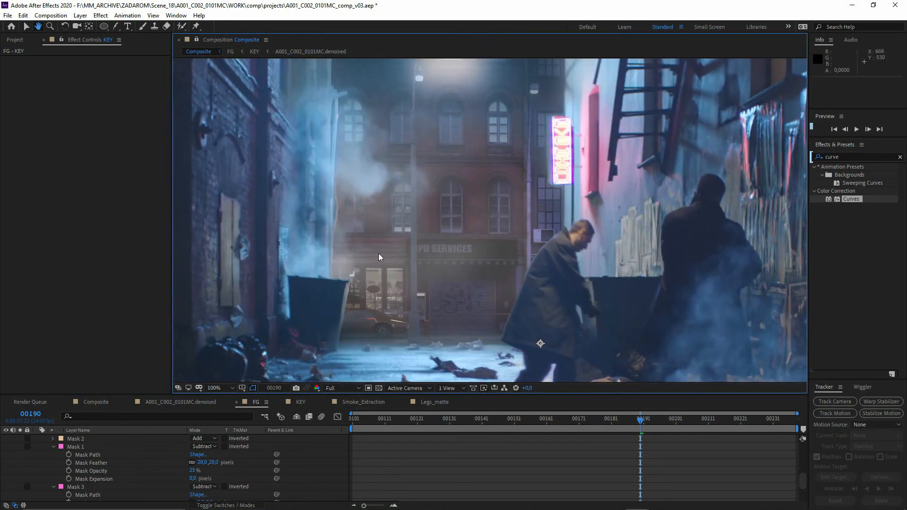
{"action": "scroll", "coordinate": [426, 252], "scroll_direction": "up", "scroll_amount": 1}
{"action": "scroll", "coordinate": [416, 212], "scroll_direction": "down", "scroll_amount": 1}
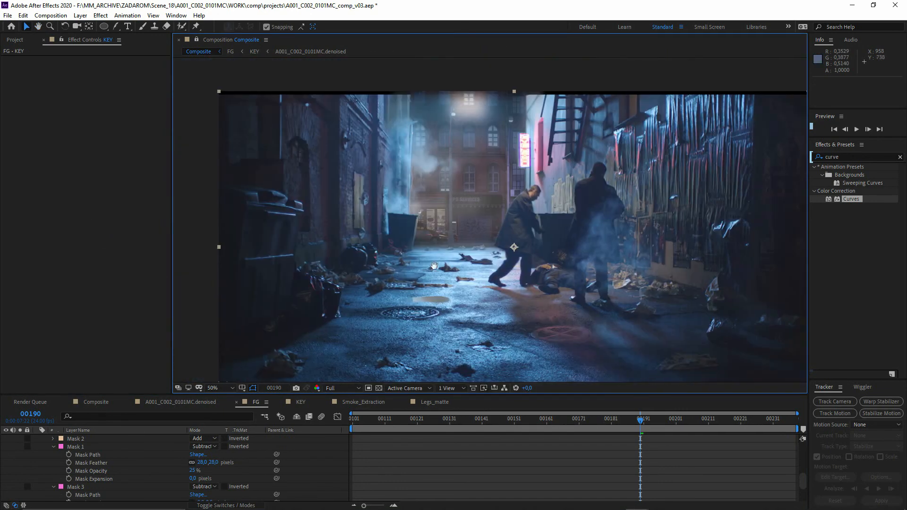
{"action": "scroll", "coordinate": [64, 473], "scroll_direction": "down", "scroll_amount": 5}
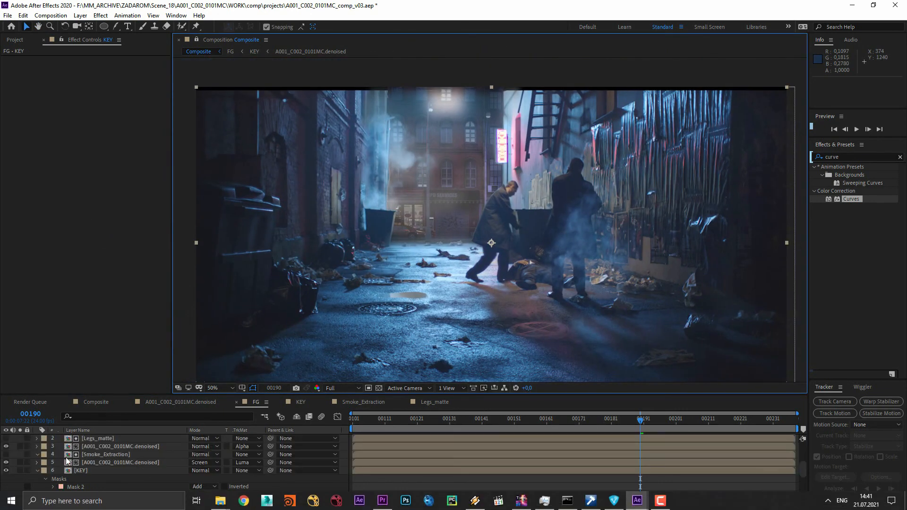
- Return to the Composite timeline, turn on the Letterbox layer and deselect the FG layer
{"action": "scroll", "coordinate": [55, 460], "scroll_direction": "up", "scroll_amount": 10}
{"action": "left_click", "coordinate": [96, 402]}
{"action": "left_click", "coordinate": [6, 438]}
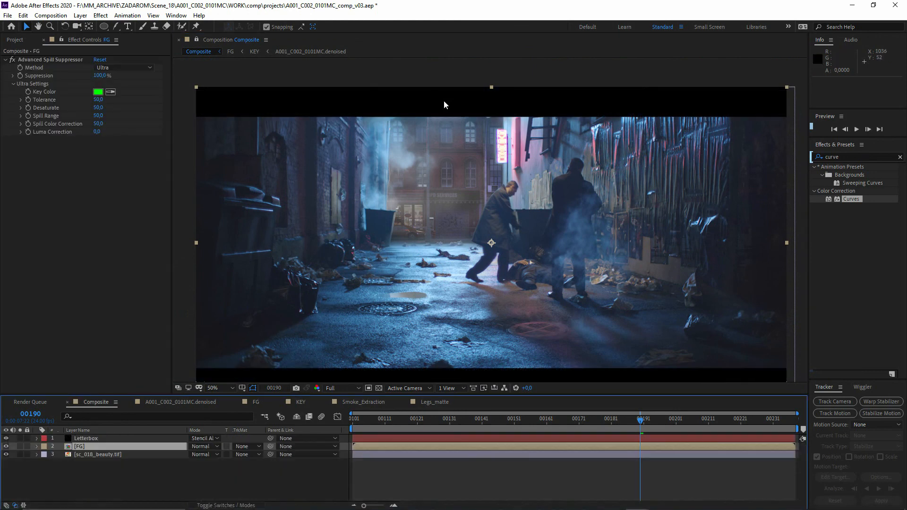
{"action": "left_click_drag", "start_coordinate": [391, 281], "coordinate": [383, 253]}
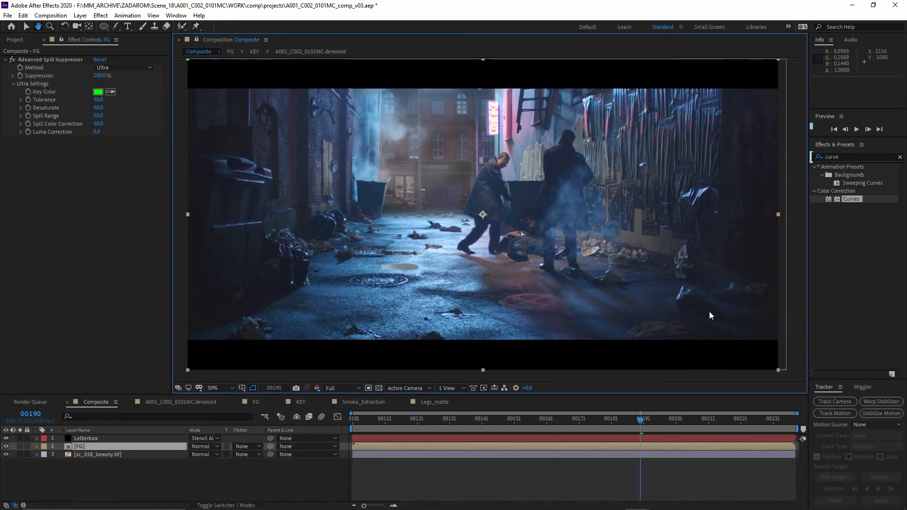
{"action": "left_click", "coordinate": [805, 310]}
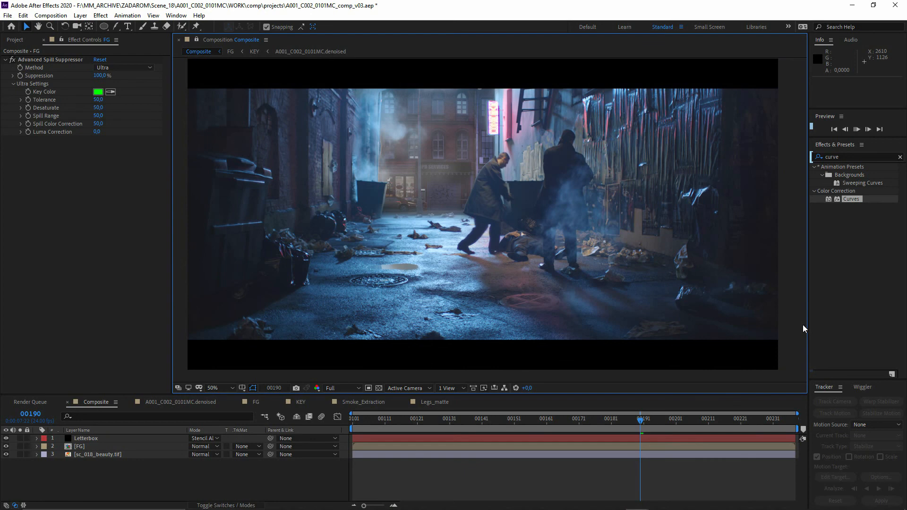
- Play the Composite from the first frame and inspect the men, smoke and background with the letterbox on
{"action": "key", "text": "Home"}
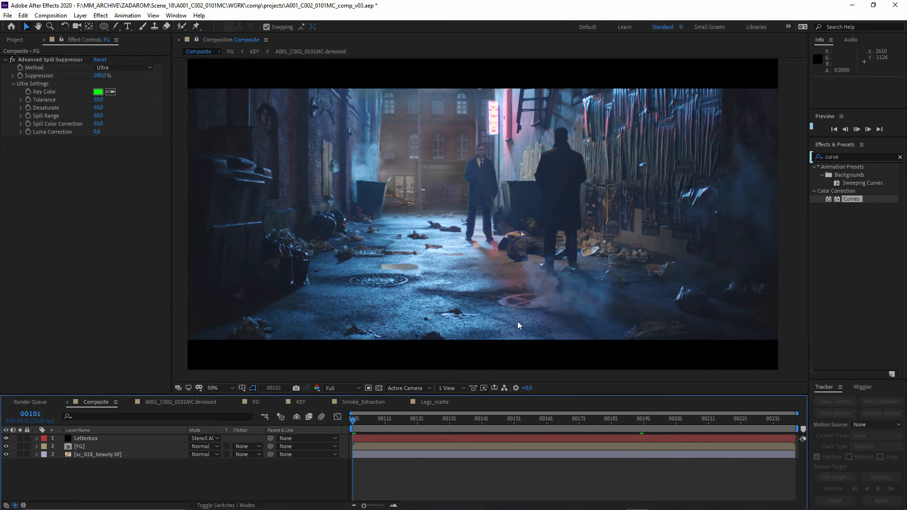
{"action": "key", "text": "space"}
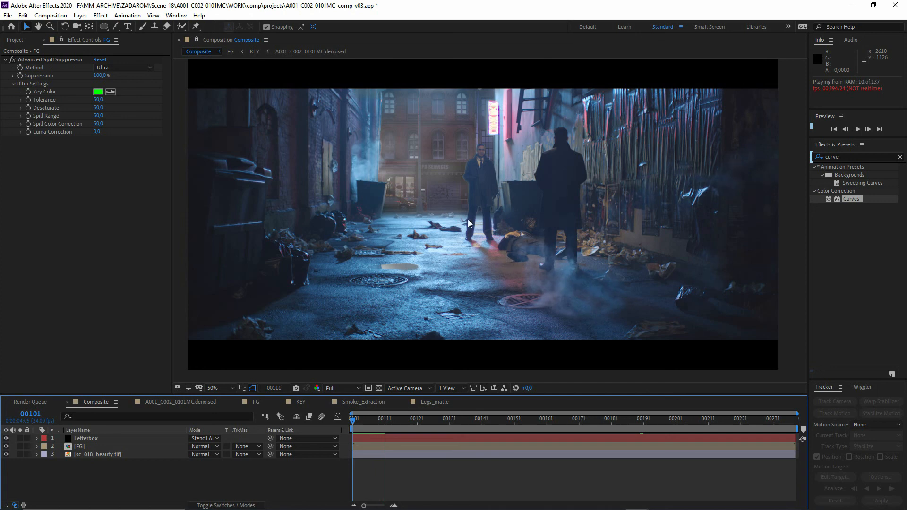
{"action": "scroll", "coordinate": [425, 223], "scroll_direction": "up", "scroll_amount": 2}
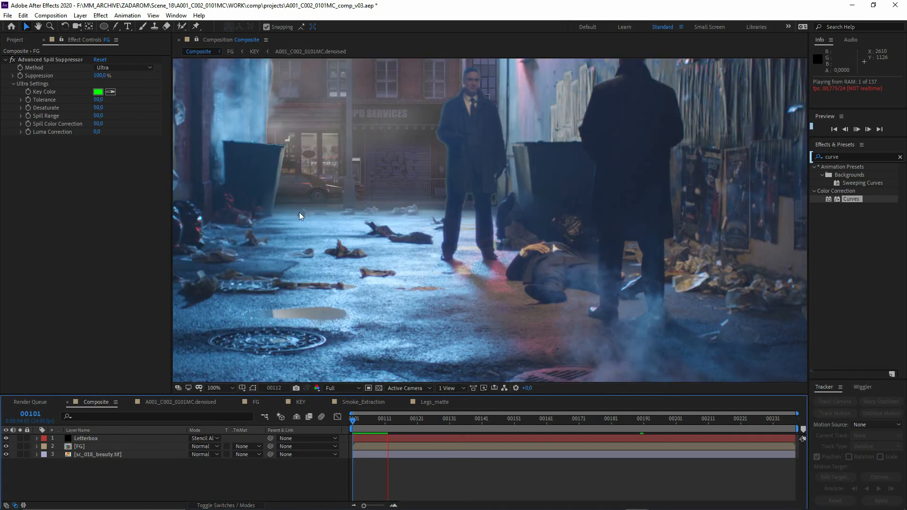
{"action": "left_click_drag", "start_coordinate": [410, 205], "coordinate": [531, 321]}
{"action": "scroll", "coordinate": [529, 316], "scroll_direction": "down", "scroll_amount": 2}
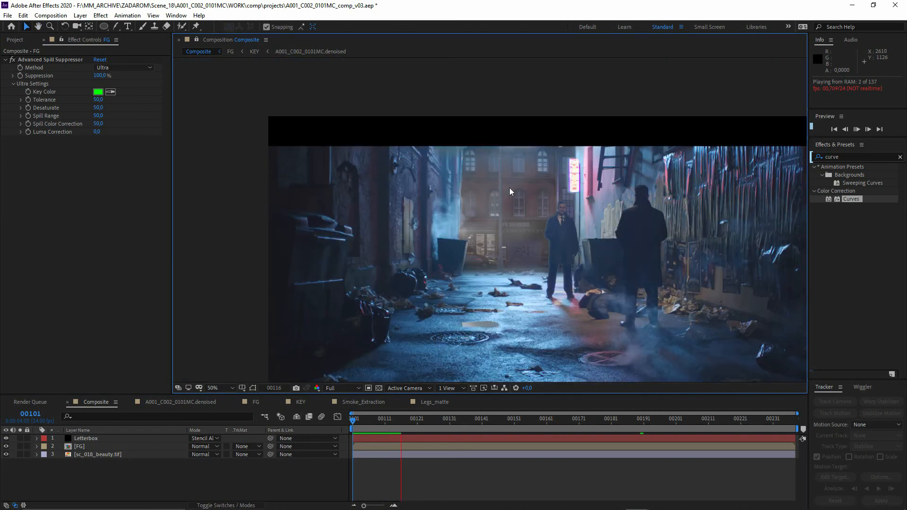
{"action": "left_click_drag", "start_coordinate": [507, 234], "coordinate": [462, 175]}
{"action": "key", "text": "space"}
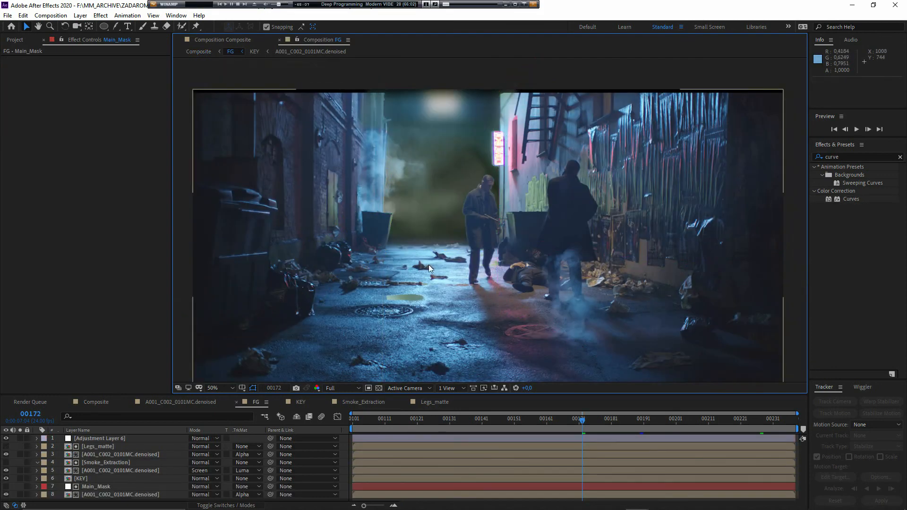
- Move Main_Mask and the denoised footage layer it mattes above the KEY layer in FG, and check the men's legs at frame 165
{"action": "scroll", "coordinate": [603, 218], "scroll_direction": "up", "scroll_amount": 3}
{"action": "left_click_drag", "start_coordinate": [275, 241], "coordinate": [372, 219]}
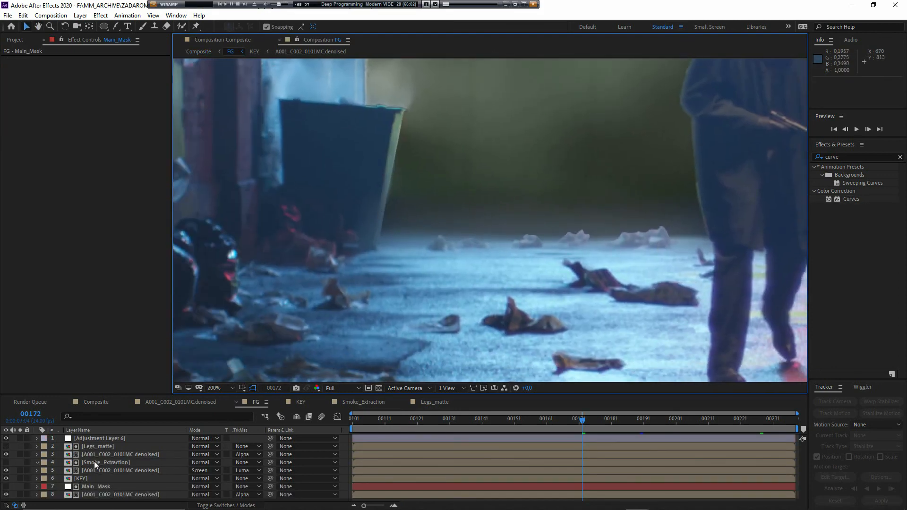
{"action": "left_click", "coordinate": [105, 496], "text": "shift"}
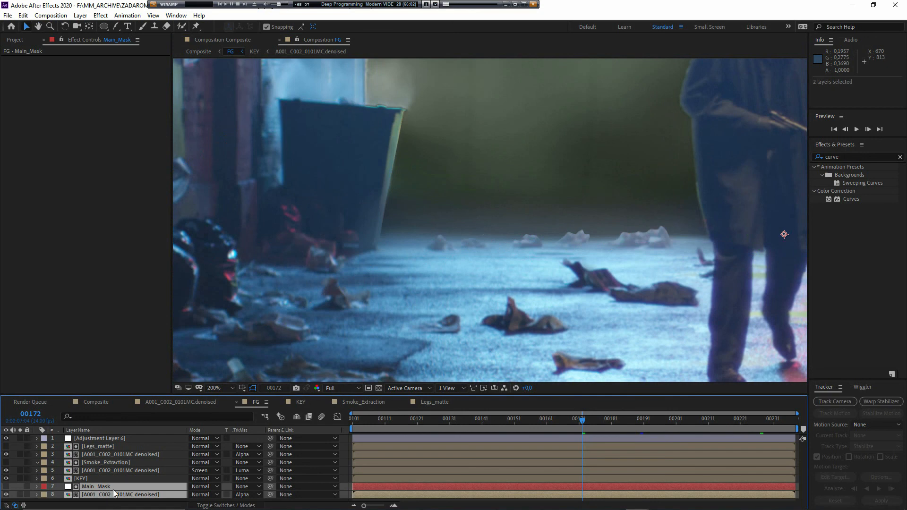
{"action": "left_click_drag", "start_coordinate": [112, 489], "coordinate": [111, 477]}
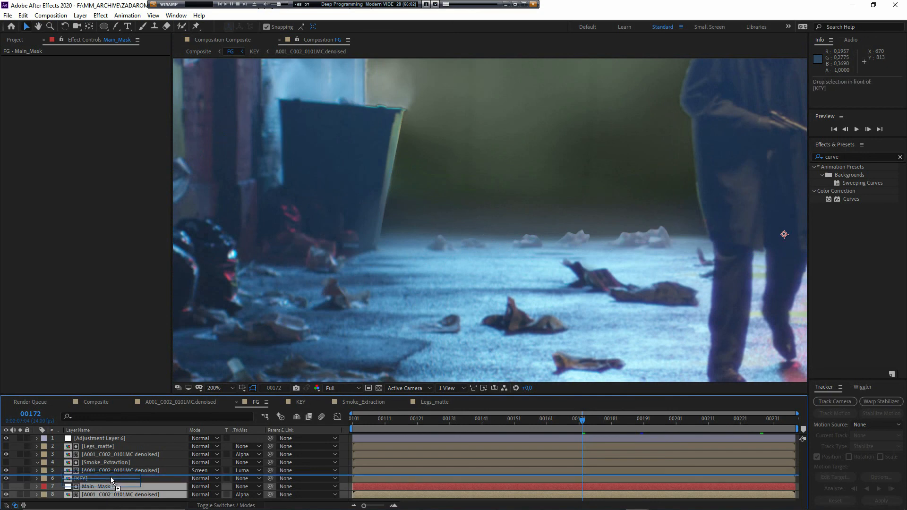
{"action": "left_click_drag", "start_coordinate": [562, 287], "coordinate": [322, 292]}
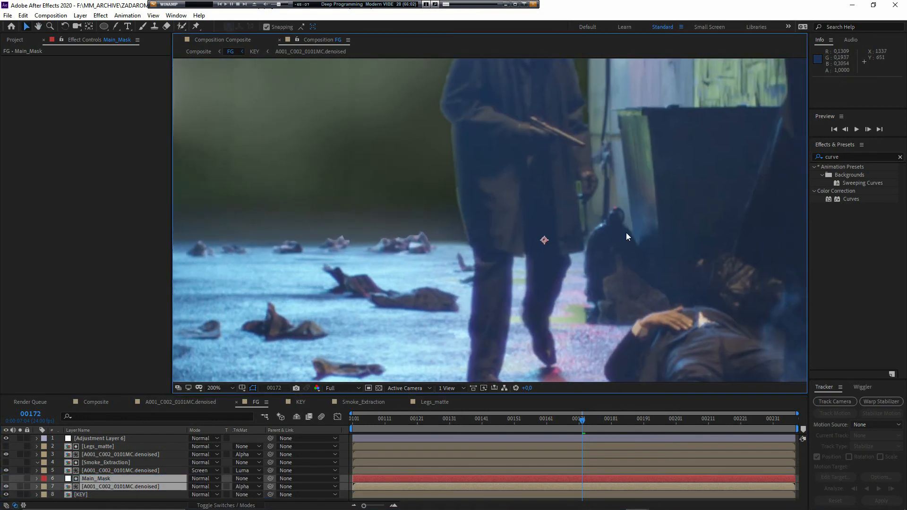
{"action": "left_click_drag", "start_coordinate": [421, 282], "coordinate": [385, 282]}
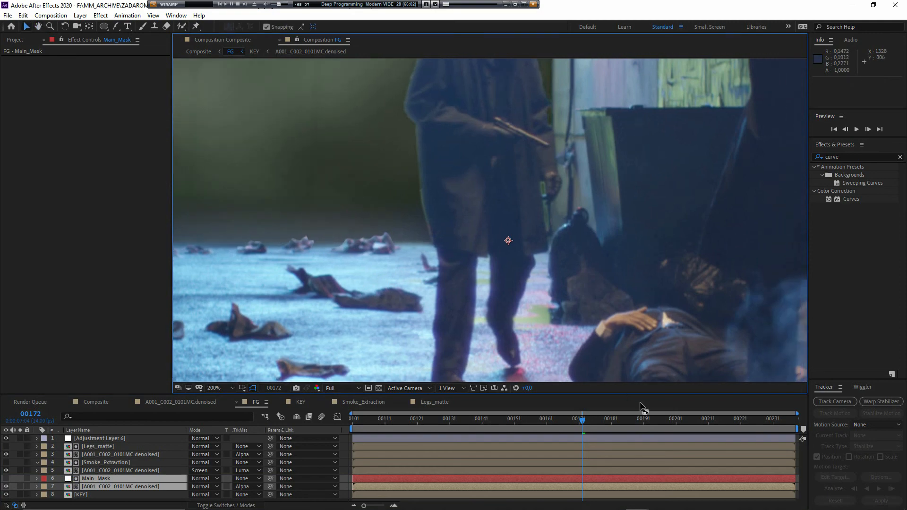
{"action": "left_click", "coordinate": [559, 419]}
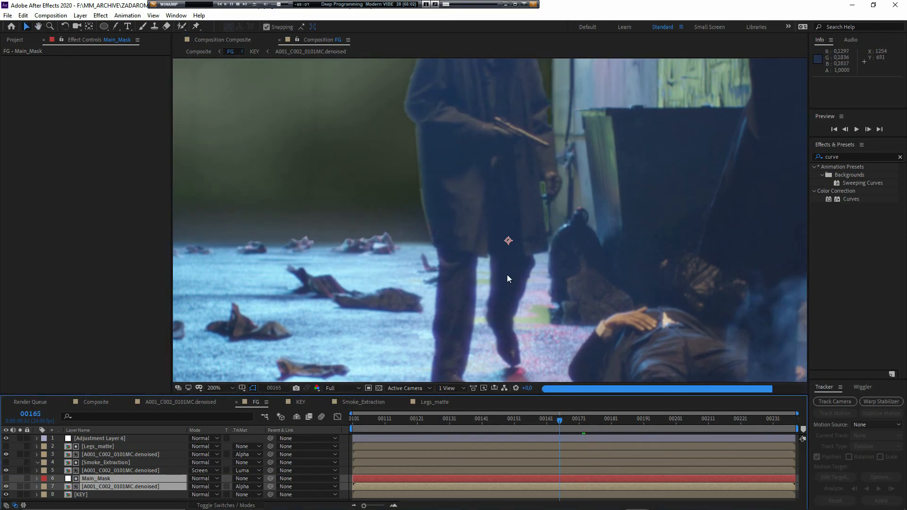
{"action": "scroll", "coordinate": [460, 294], "scroll_direction": "down", "scroll_amount": 1}
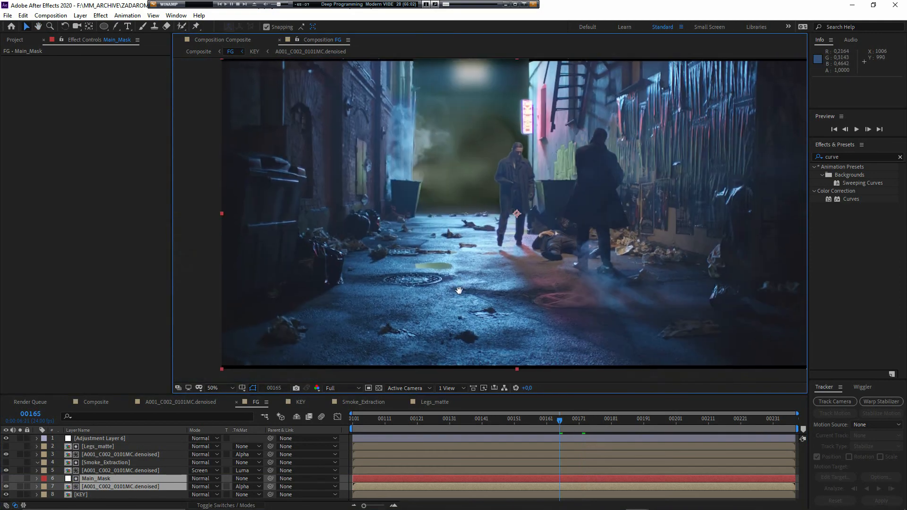